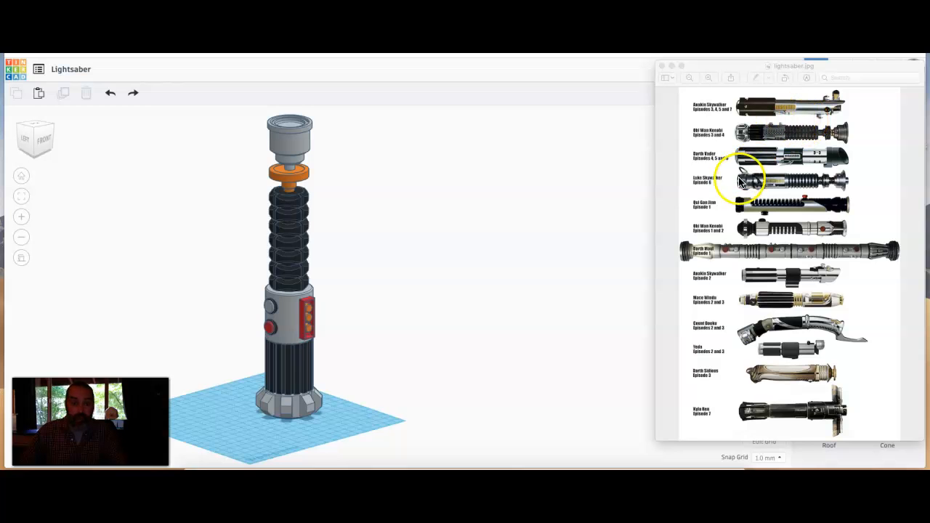
- Close the lightsaber reference image and move the whole finished lightsaber about 263 mm aside, clear of the workplane
{"action": "left_click", "coordinate": [662, 66]}
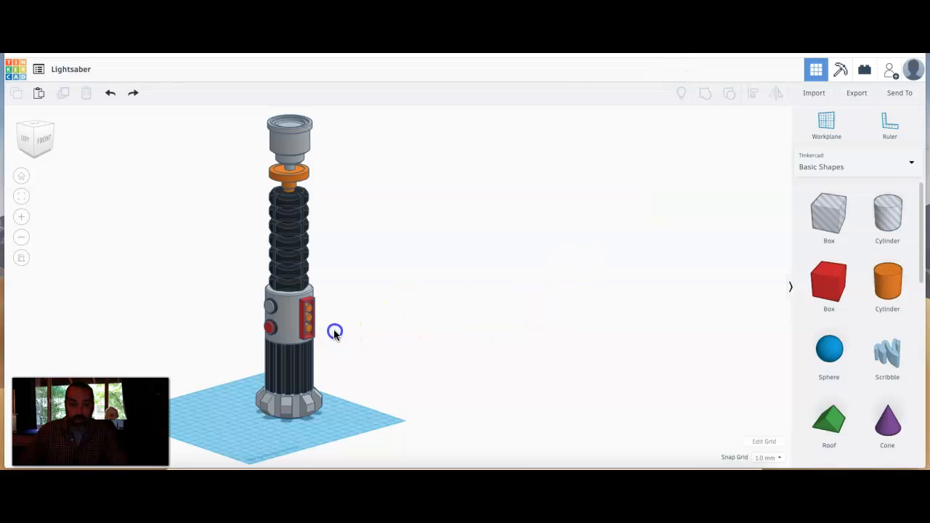
{"action": "right_click_drag", "start_coordinate": [336, 339], "coordinate": [325, 299]}
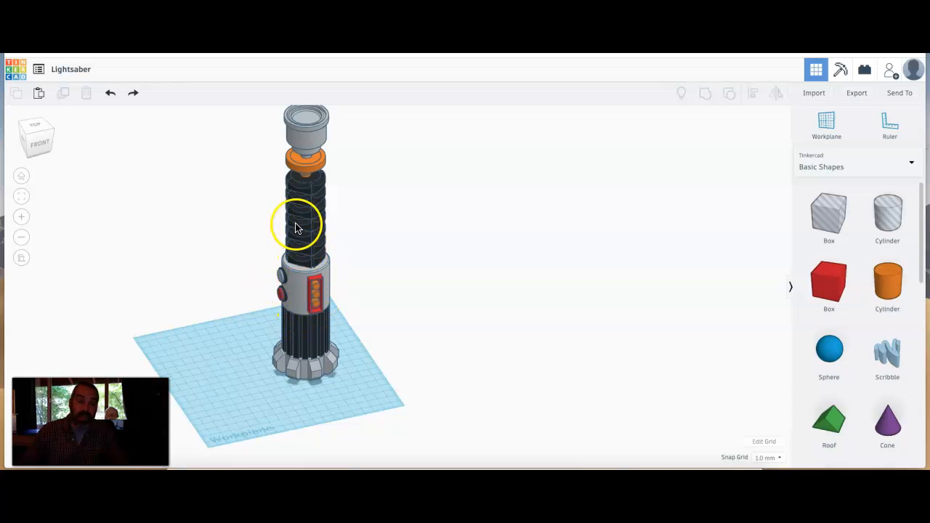
{"action": "right_click_drag", "start_coordinate": [301, 231], "coordinate": [324, 155]}
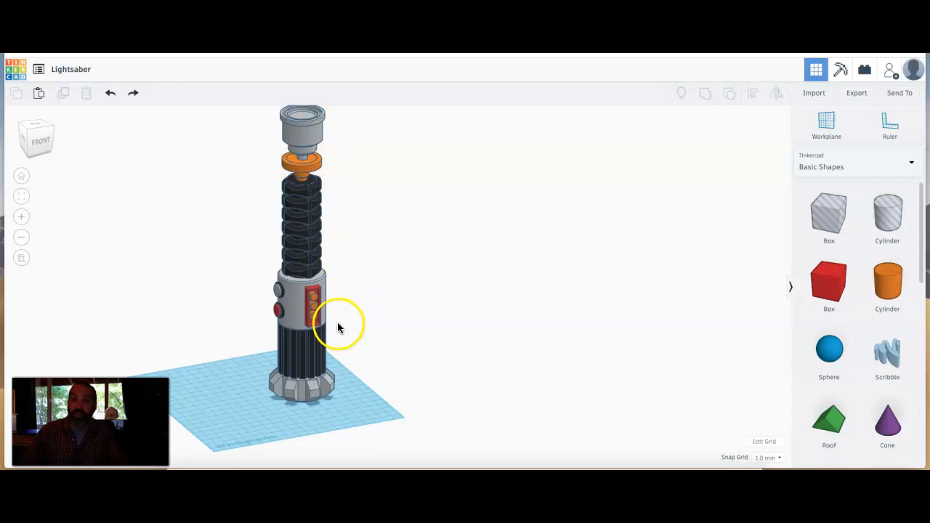
{"action": "left_click_drag", "start_coordinate": [240, 118], "coordinate": [365, 430]}
{"action": "left_click_drag", "start_coordinate": [315, 361], "coordinate": [567, 317]}
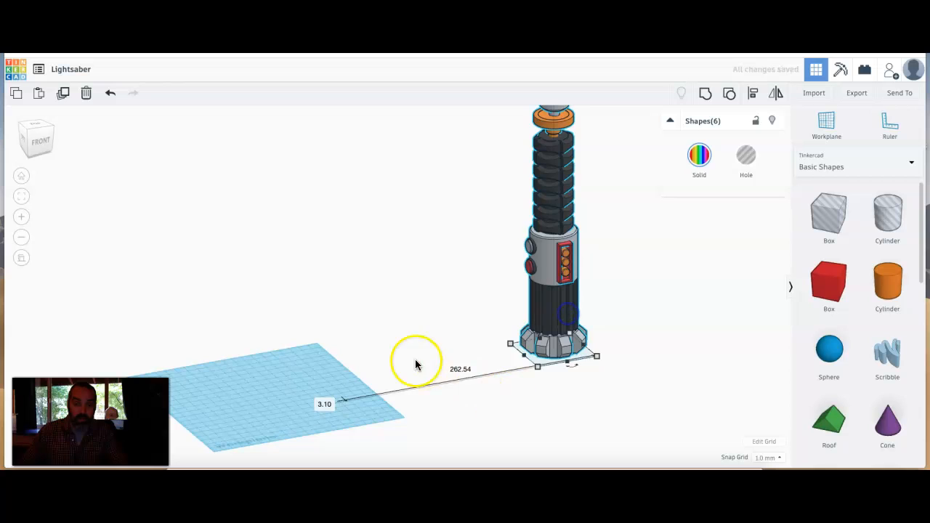
{"action": "left_click", "coordinate": [424, 328]}
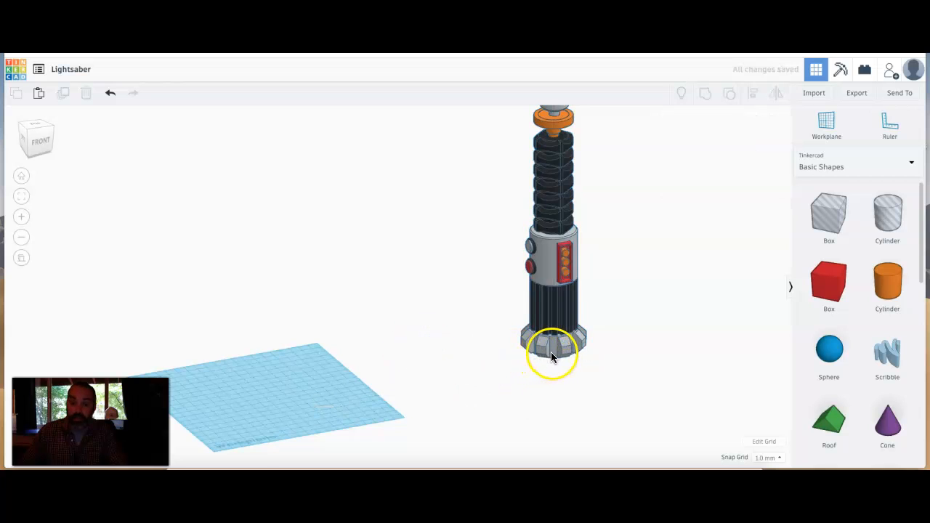
- Place a cylinder on the workplane, set its length and width to 45 mm, and make it slightly taller
{"action": "left_click_drag", "start_coordinate": [890, 285], "coordinate": [311, 390]}
{"action": "left_click_drag", "start_coordinate": [260, 405], "coordinate": [260, 404]}
{"action": "right_click_drag", "start_coordinate": [267, 404], "coordinate": [440, 348], "text": "shift"}
{"action": "mouse_move", "coordinate": [308, 419]}
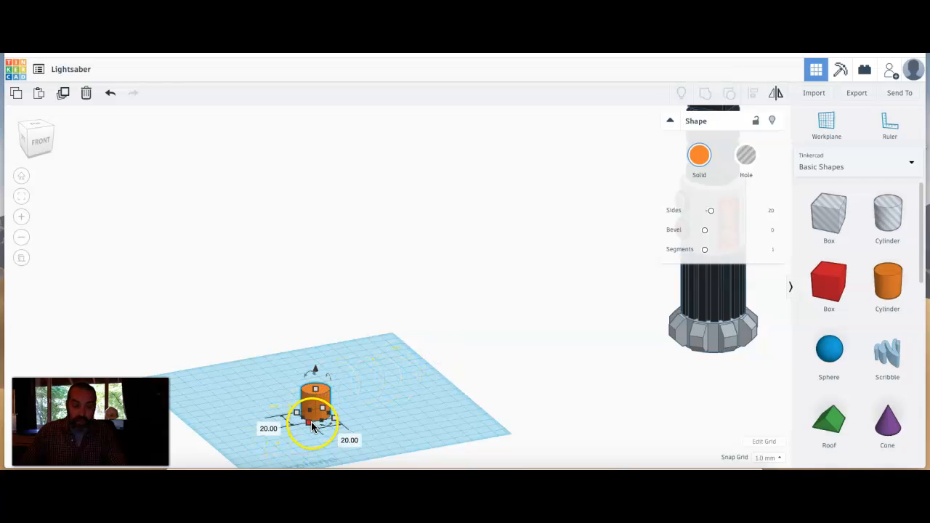
{"action": "left_click", "coordinate": [260, 425]}
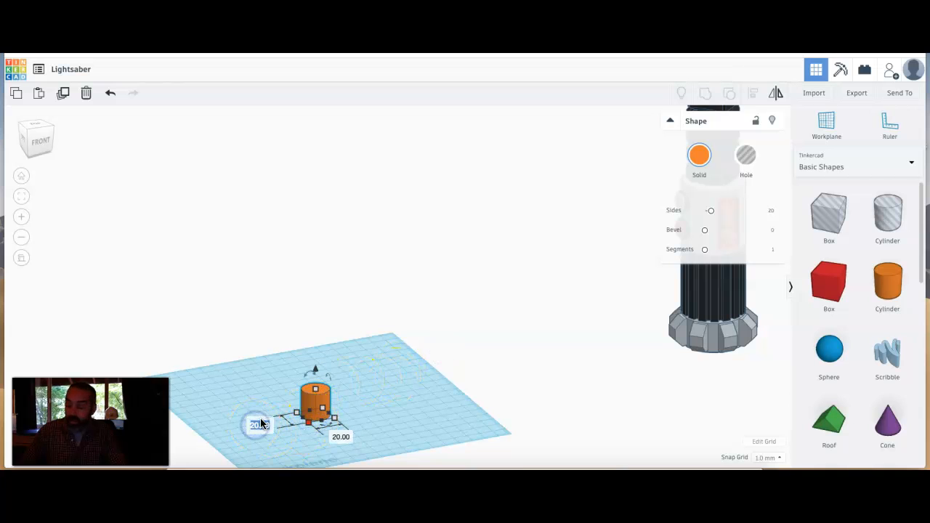
{"action": "type", "text": "45"}
{"action": "key", "text": "Tab"}
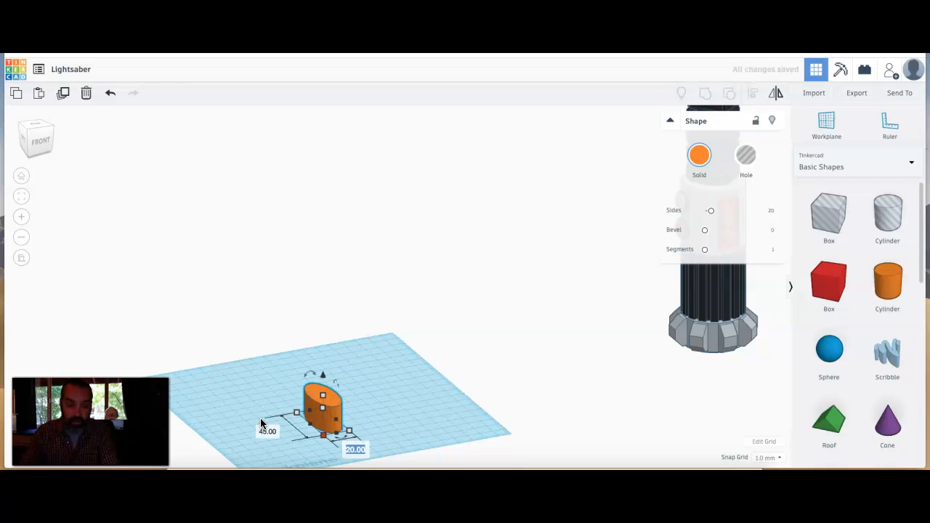
{"action": "type", "text": "45"}
{"action": "key", "text": "Tab"}
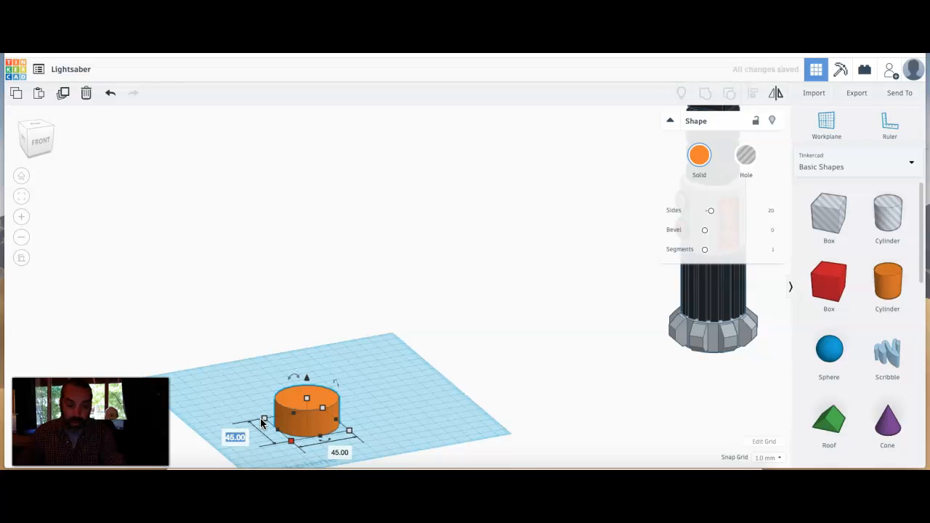
{"action": "left_click_drag", "start_coordinate": [307, 402], "coordinate": [307, 396]}
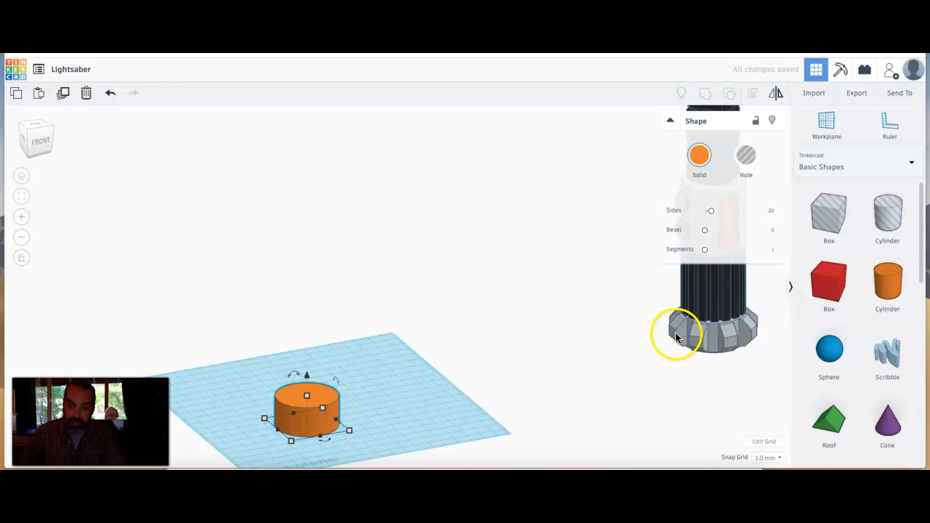
- Smooth the orange cylinder with 64 sides and give its edges a bevel of 1.25
{"action": "scroll", "coordinate": [399, 380], "scroll_direction": "down", "scroll_amount": 3}
{"action": "scroll", "coordinate": [398, 378], "scroll_direction": "up", "scroll_amount": 5}
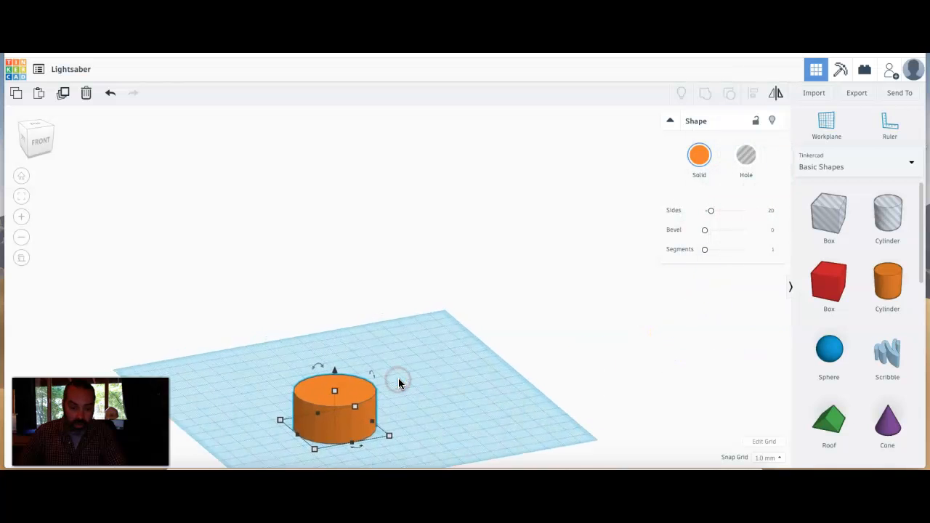
{"action": "scroll", "coordinate": [363, 415], "scroll_direction": "up", "scroll_amount": 2}
{"action": "middle_click_drag", "start_coordinate": [476, 305], "coordinate": [485, 296]}
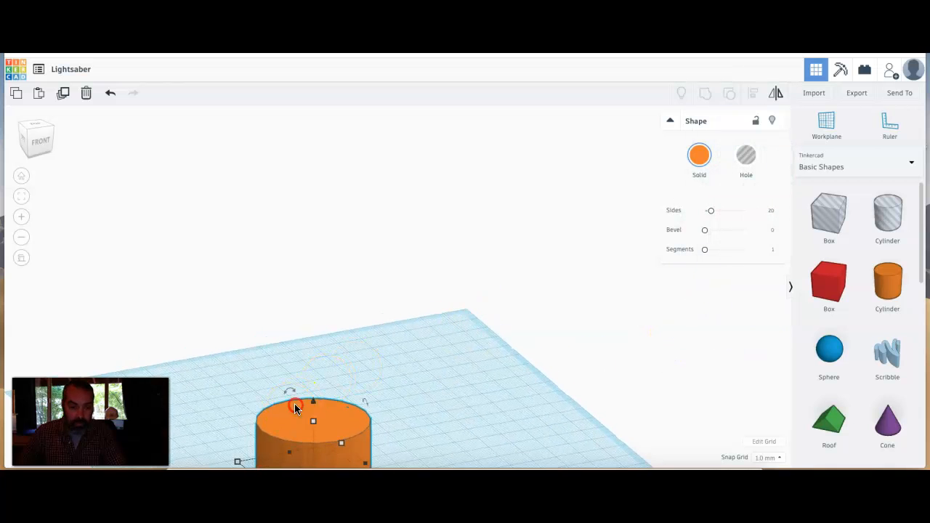
{"action": "middle_click_drag", "start_coordinate": [294, 404], "coordinate": [406, 286]}
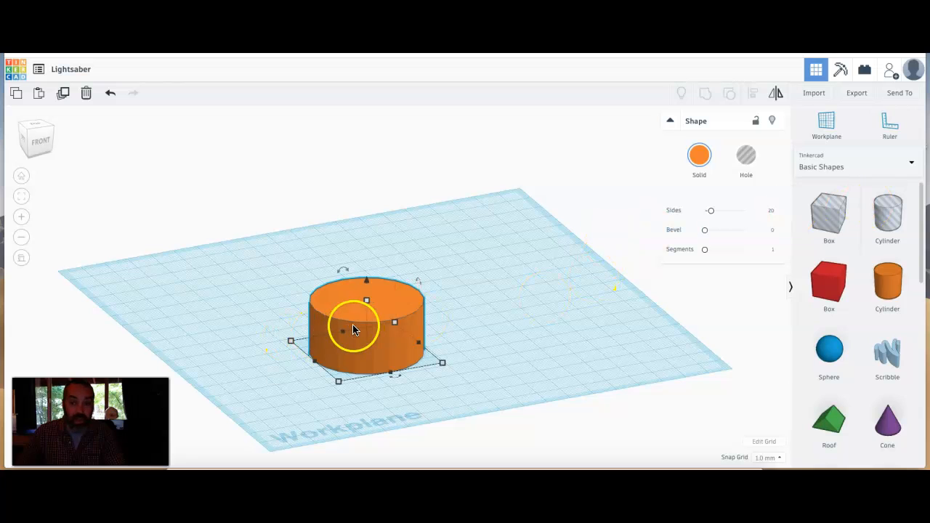
{"action": "left_click_drag", "start_coordinate": [711, 211], "coordinate": [762, 210]}
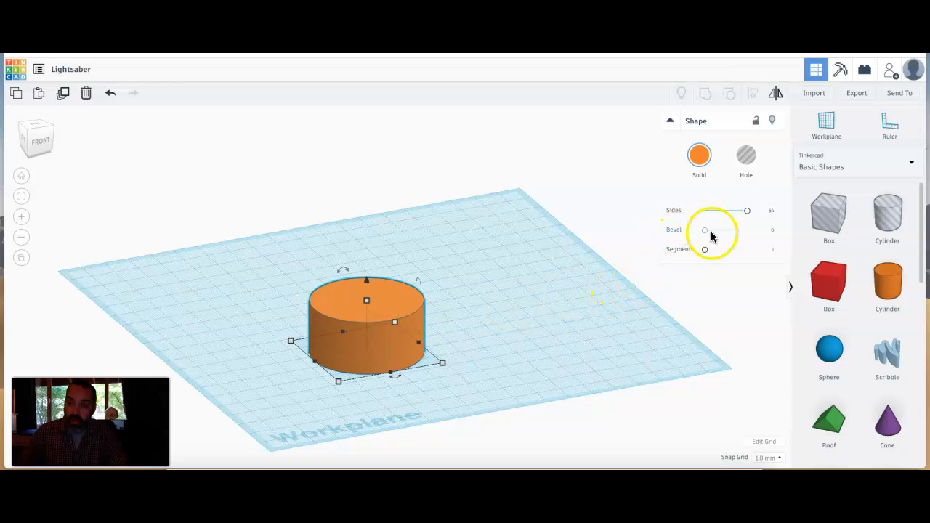
{"action": "left_click_drag", "start_coordinate": [704, 230], "coordinate": [726, 231]}
{"action": "left_click", "coordinate": [353, 343]}
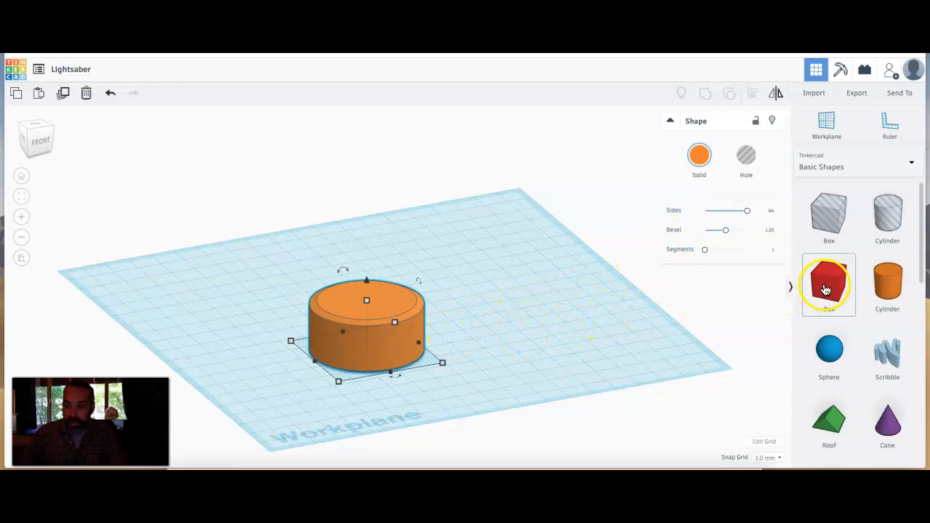
- Place a box beside the cylinder and resize its base to 23 by 10 mm
{"action": "left_click_drag", "start_coordinate": [826, 289], "coordinate": [545, 360]}
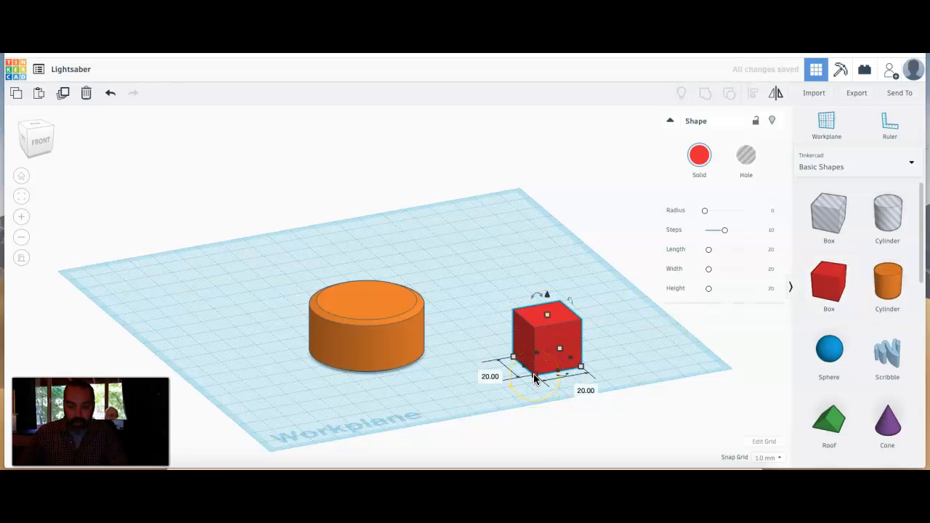
{"action": "left_click_drag", "start_coordinate": [534, 376], "coordinate": [515, 367]}
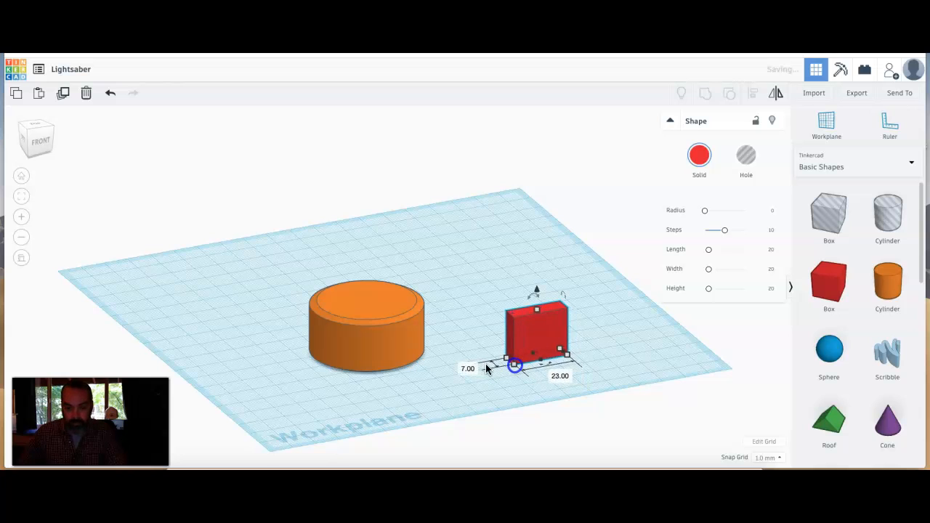
{"action": "left_click", "coordinate": [466, 368]}
{"action": "type", "text": "10"}
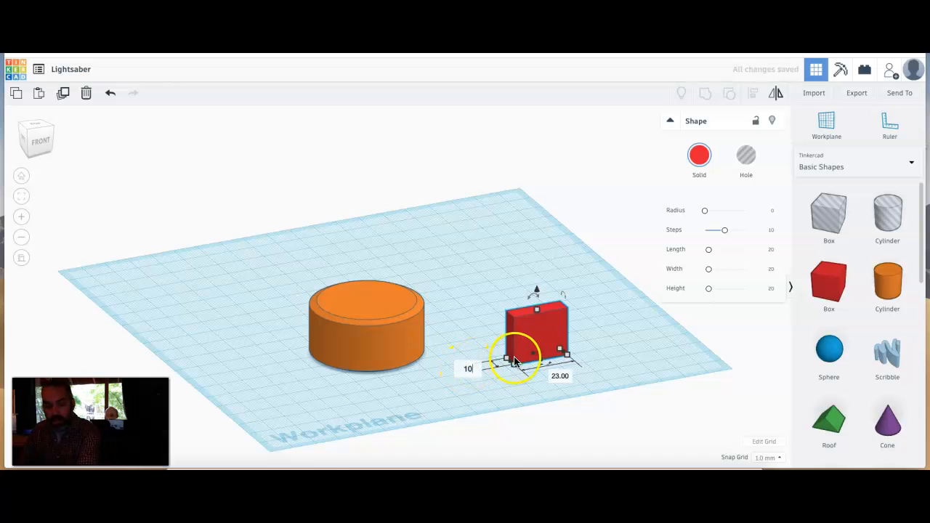
{"action": "key", "text": "Return"}
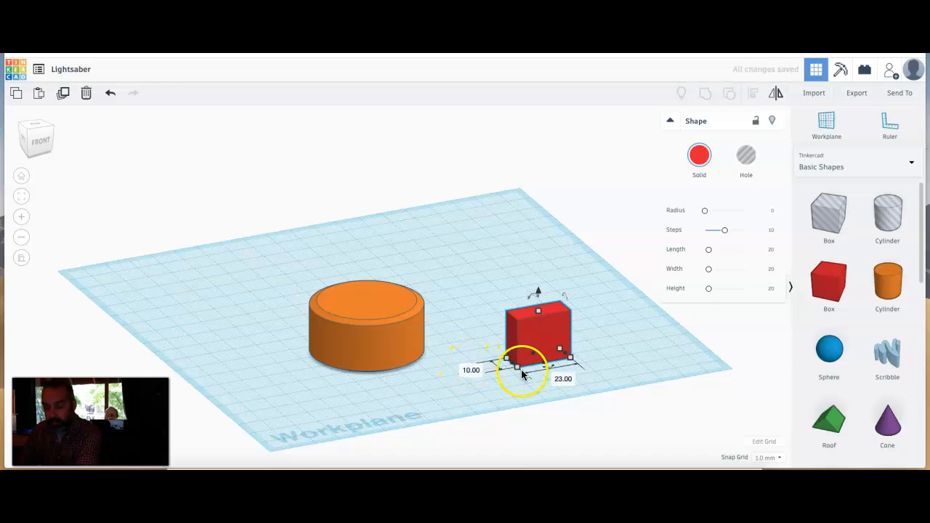
{"action": "left_click", "coordinate": [563, 379]}
{"action": "left_click", "coordinate": [506, 388]}
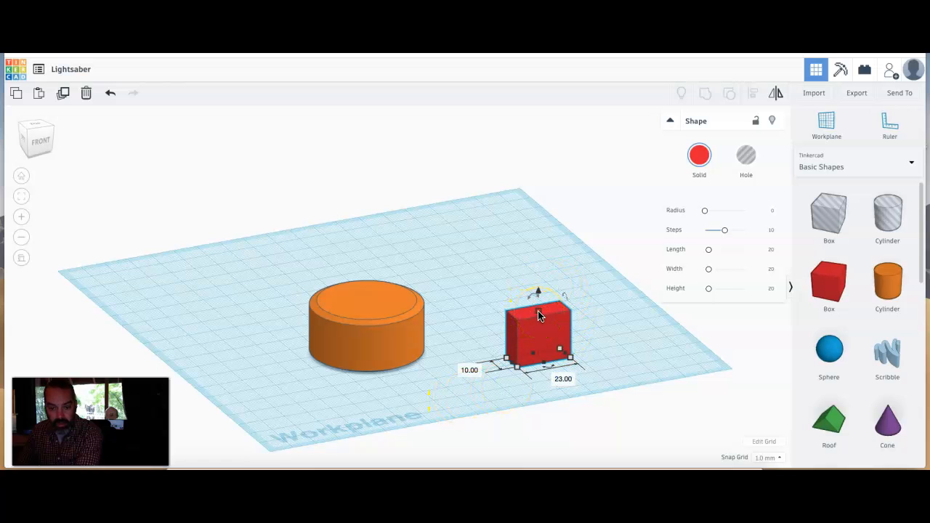
- Reduce the red box's height a little, leaving its base dimensions as they are
{"action": "left_click", "coordinate": [395, 337]}
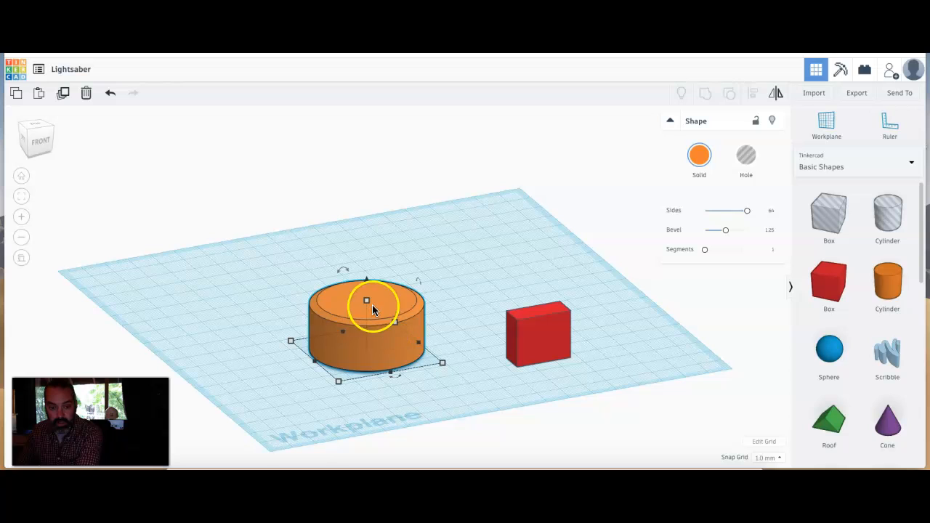
{"action": "left_click", "coordinate": [519, 307]}
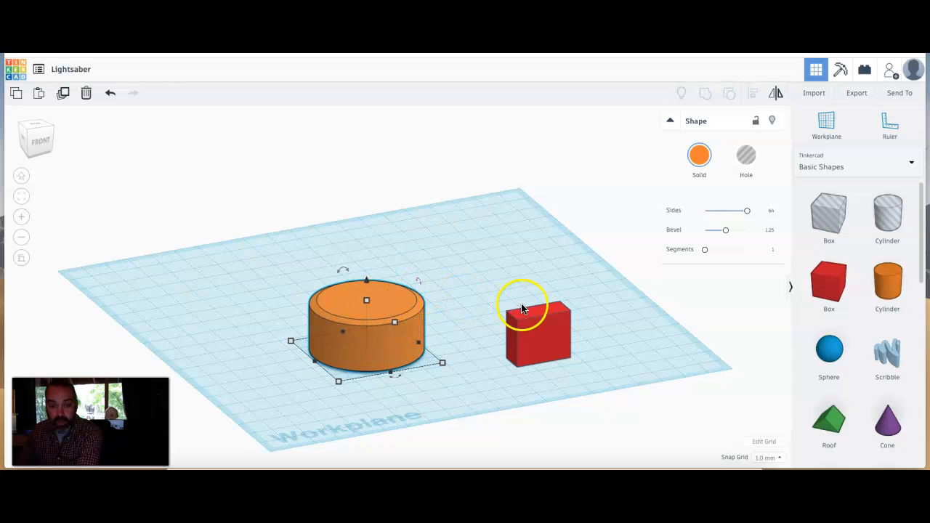
{"action": "left_click_drag", "start_coordinate": [538, 314], "coordinate": [537, 327]}
{"action": "left_click", "coordinate": [475, 372]}
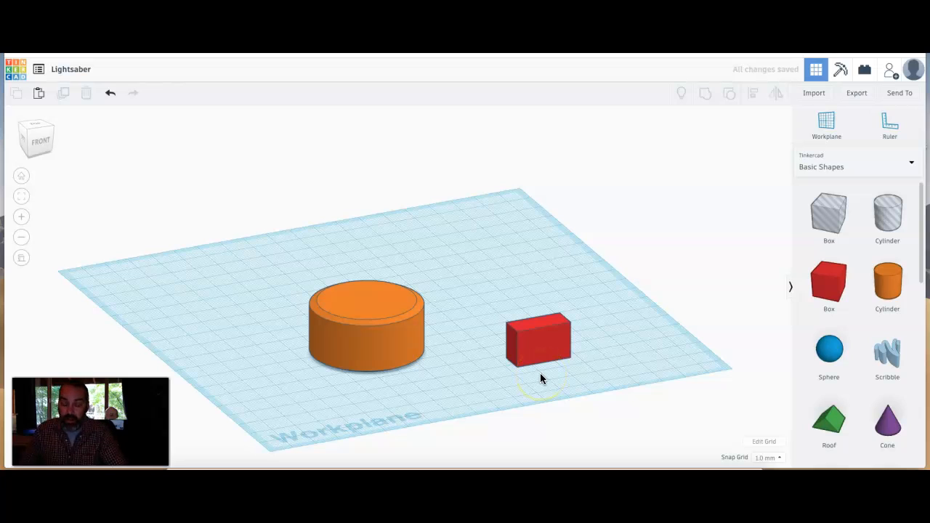
- Duplicate the red box, move the copy in front of the original, and turn the copy into a hole
{"action": "left_click", "coordinate": [544, 340]}
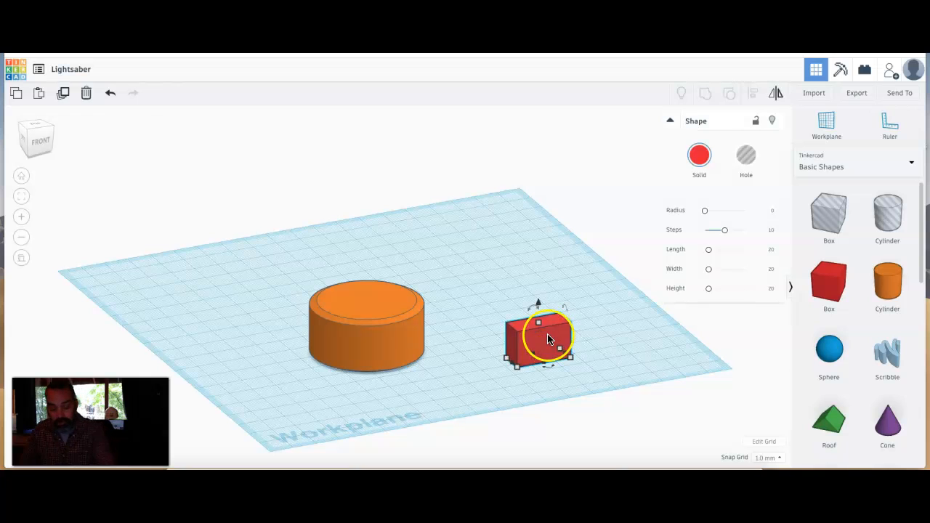
{"action": "left_click", "coordinate": [66, 95]}
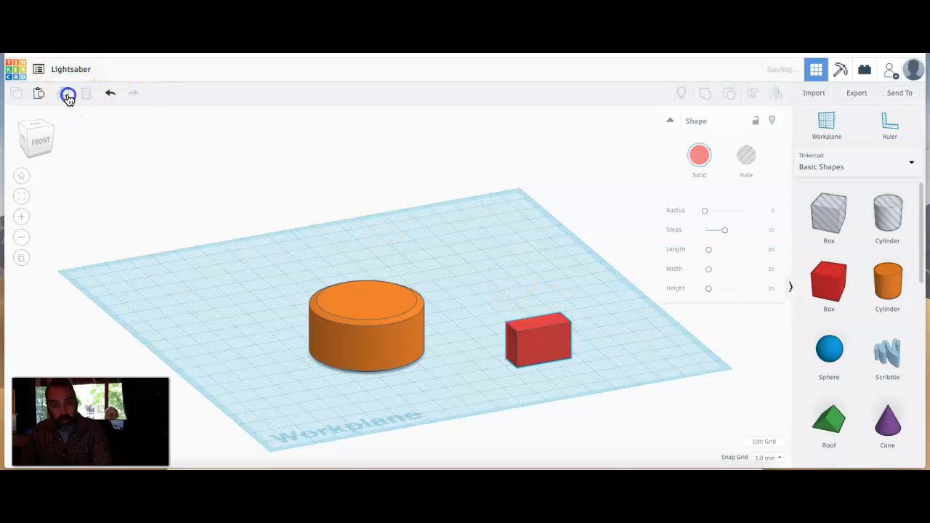
{"action": "left_click_drag", "start_coordinate": [533, 345], "coordinate": [565, 374]}
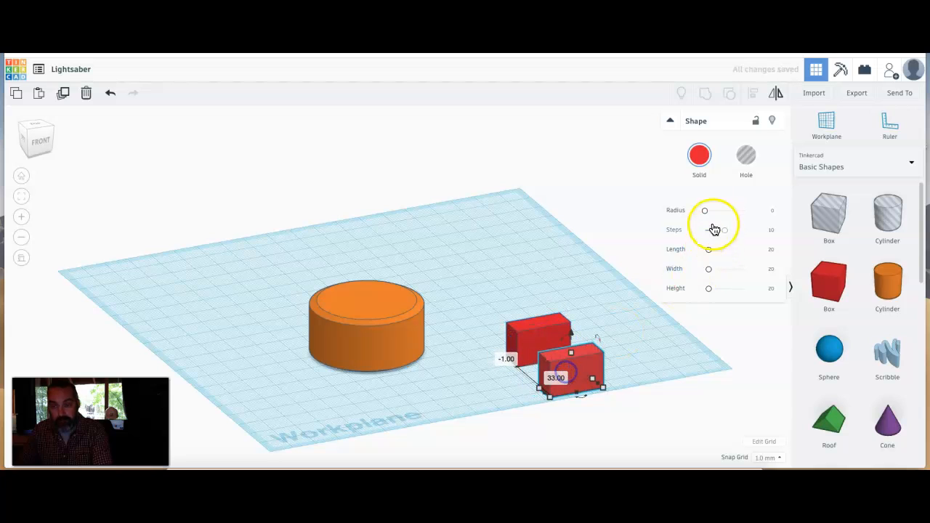
{"action": "left_click", "coordinate": [752, 164]}
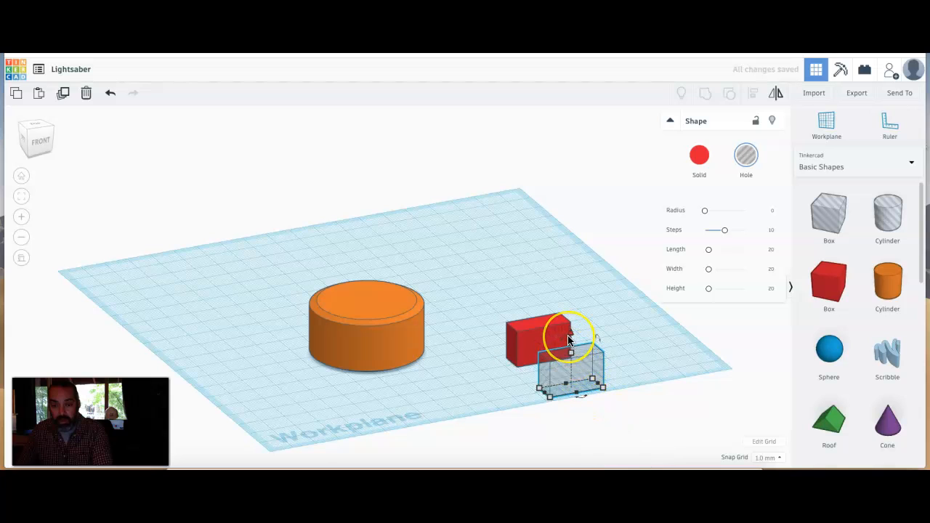
- Tilt the hole box 45° and move it behind the red box
{"action": "left_click_drag", "start_coordinate": [569, 338], "coordinate": [544, 367]}
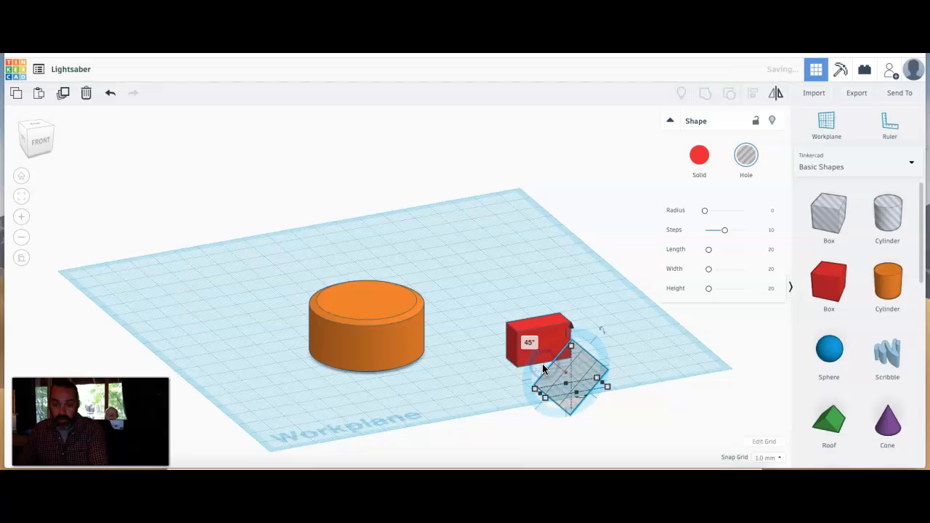
{"action": "left_click", "coordinate": [499, 404]}
{"action": "right_click_drag", "start_coordinate": [498, 405], "coordinate": [441, 382]}
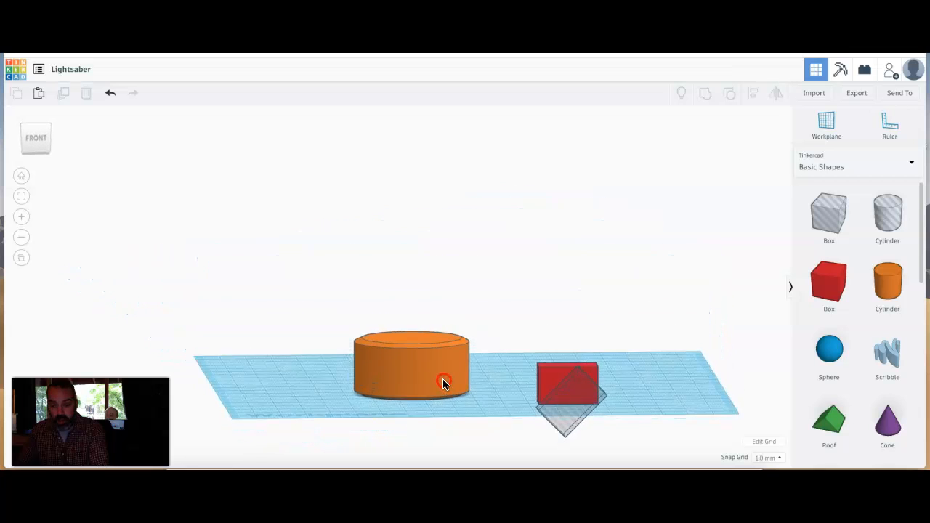
{"action": "left_click", "coordinate": [565, 400]}
{"action": "left_click_drag", "start_coordinate": [578, 396], "coordinate": [544, 368]}
{"action": "right_click_drag", "start_coordinate": [498, 398], "coordinate": [500, 426]}
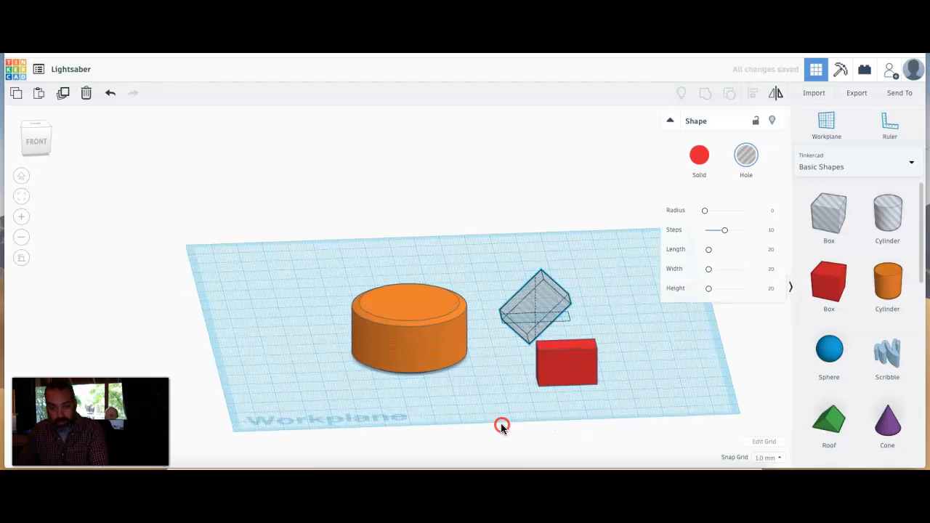
{"action": "left_click", "coordinate": [517, 313]}
{"action": "left_click_drag", "start_coordinate": [524, 304], "coordinate": [529, 368]}
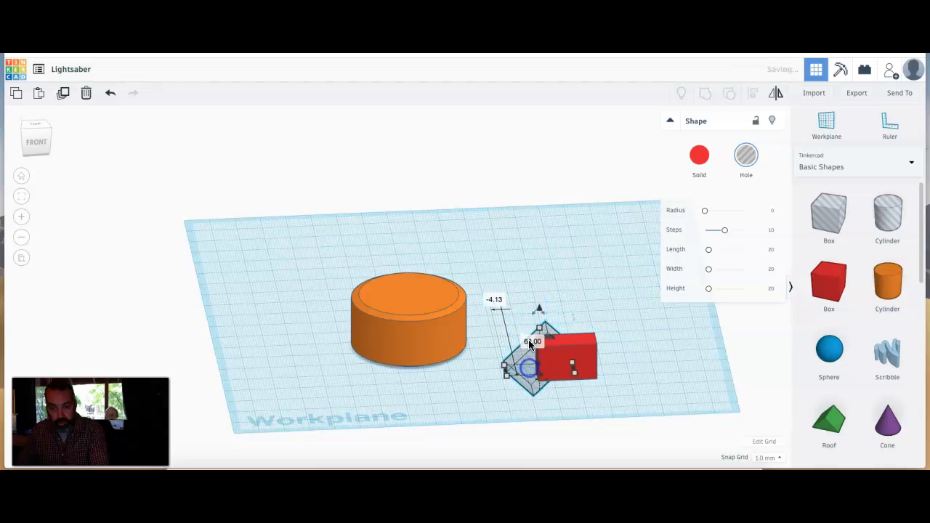
{"action": "left_click_drag", "start_coordinate": [539, 331], "coordinate": [538, 321]}
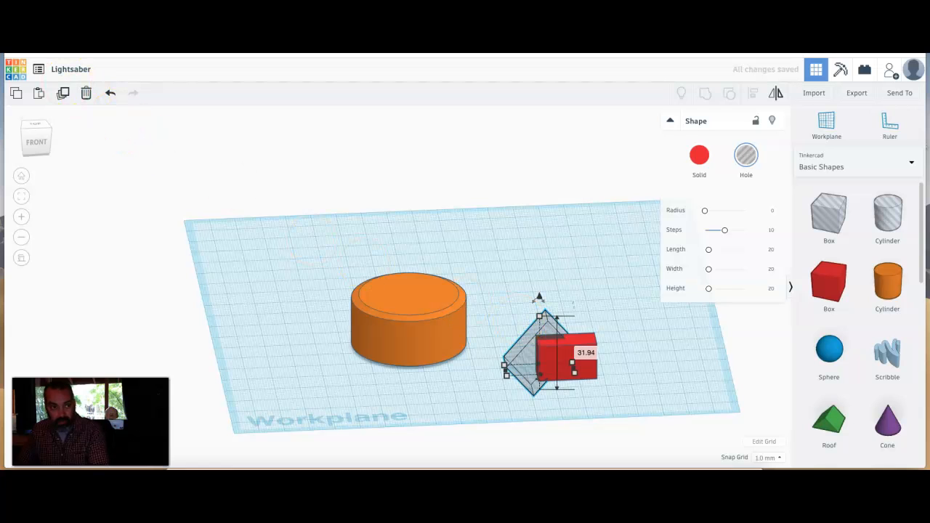
{"action": "key", "text": "ctrl+z"}
{"action": "key", "text": "ctrl+z"}
- Raise the tilted hole box 5 mm above the workplane and position it across the red box's upper corner nearest the cylinder
{"action": "left_click", "coordinate": [536, 266]}
{"action": "left_click_drag", "start_coordinate": [534, 243], "coordinate": [534, 215]}
{"action": "right_click_drag", "start_coordinate": [559, 365], "coordinate": [545, 311]}
{"action": "left_click", "coordinate": [526, 258]}
{"action": "left_click_drag", "start_coordinate": [518, 258], "coordinate": [515, 349]}
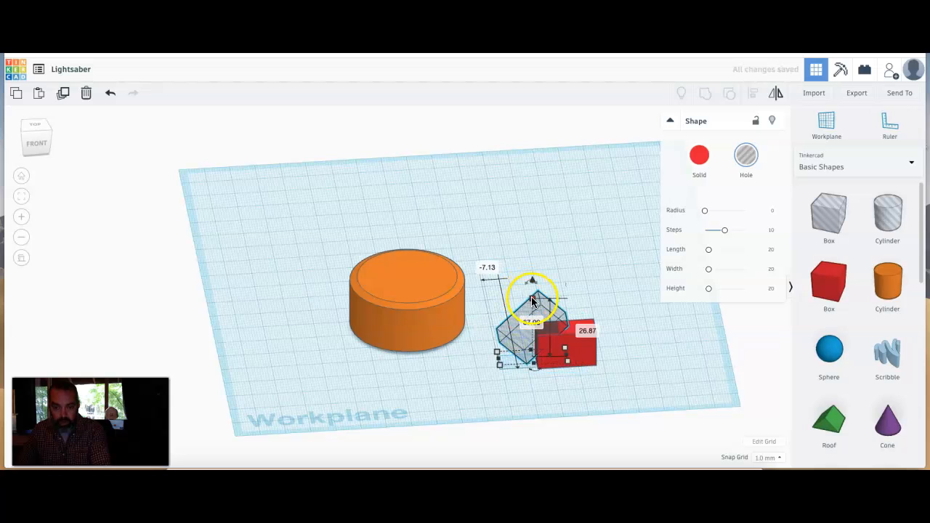
{"action": "left_click_drag", "start_coordinate": [533, 282], "coordinate": [533, 276]}
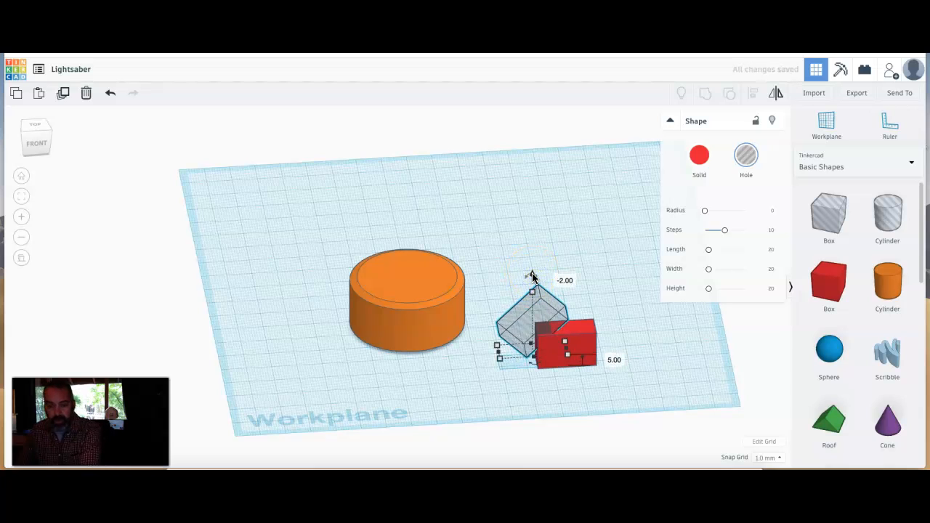
{"action": "mouse_move", "coordinate": [564, 392]}
{"action": "right_mouse_down"}
{"action": "mouse_move", "coordinate": [537, 355]}
{"action": "mouse_move", "coordinate": [566, 382]}
{"action": "mouse_move", "coordinate": [559, 379]}
{"action": "right_mouse_up"}
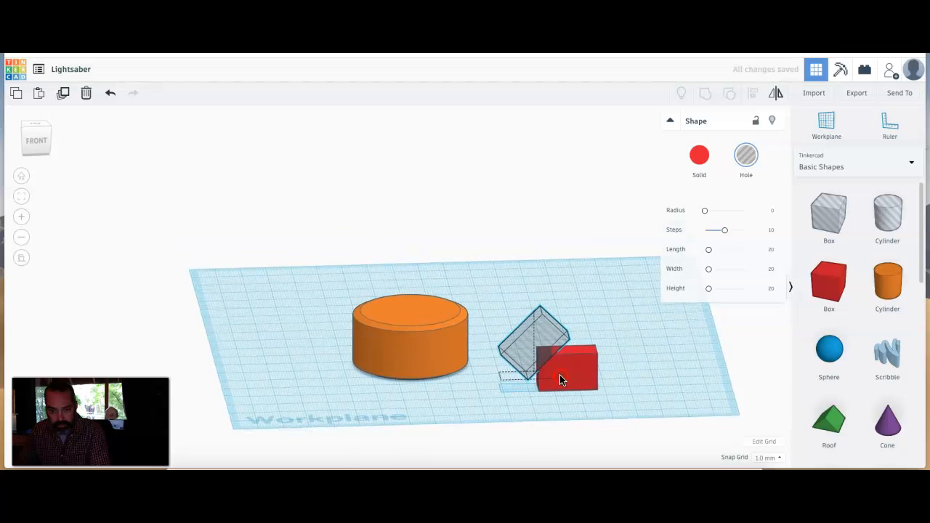
- Duplicate the tilted hole box in place and lower the copy to 31 mm below the workplane
{"action": "left_click", "coordinate": [554, 350]}
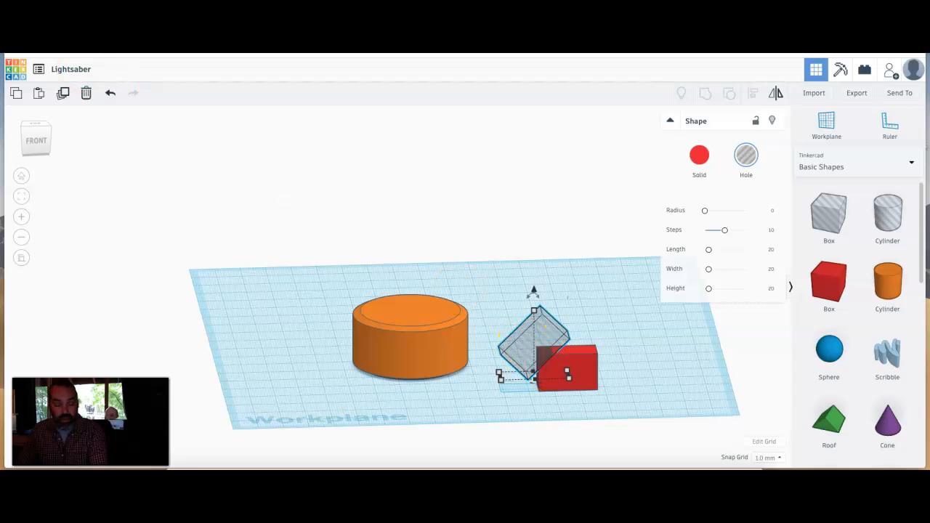
{"action": "left_click", "coordinate": [224, 188]}
{"action": "left_click", "coordinate": [507, 351]}
{"action": "left_click_drag", "start_coordinate": [514, 348], "coordinate": [518, 391]}
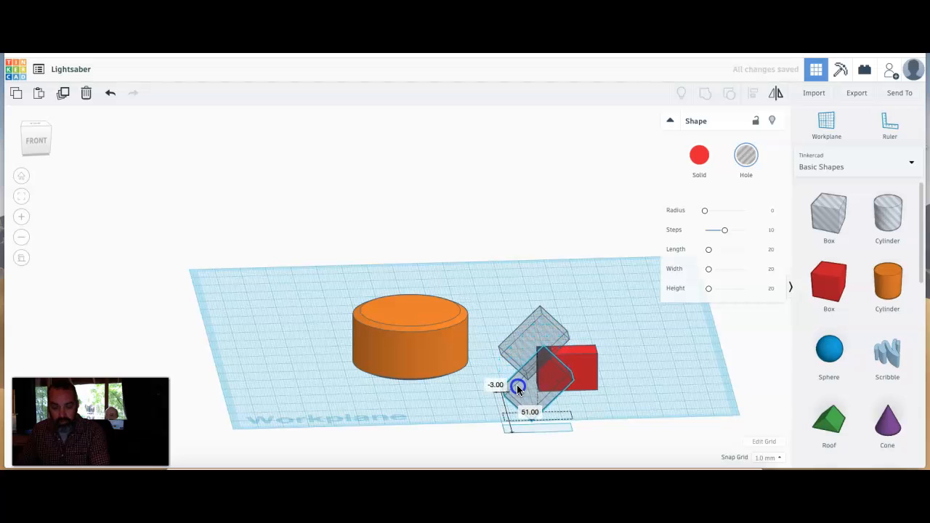
{"action": "key", "text": "ctrl+z"}
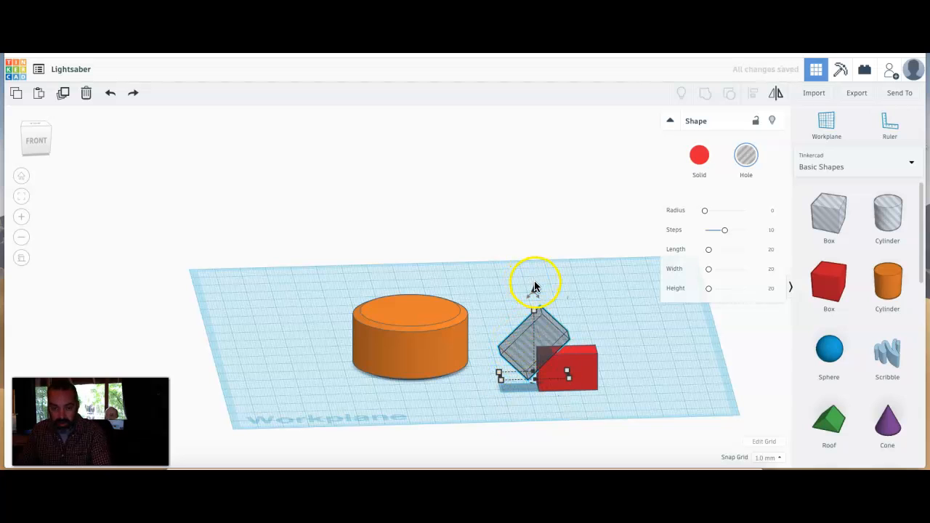
{"action": "left_click_drag", "start_coordinate": [534, 293], "coordinate": [543, 382]}
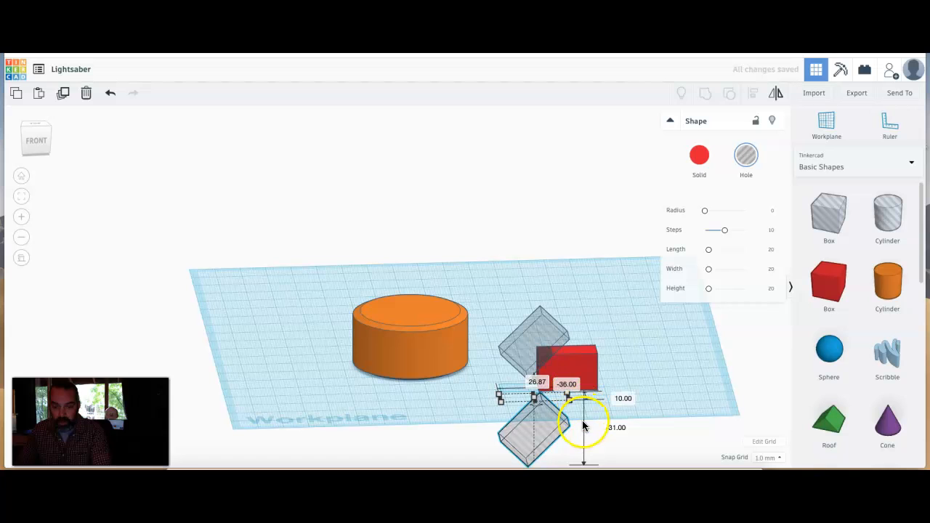
- Rotate the lowered hole box copy by -90° in the front plane so it leans the opposite way
{"action": "left_click", "coordinate": [549, 422]}
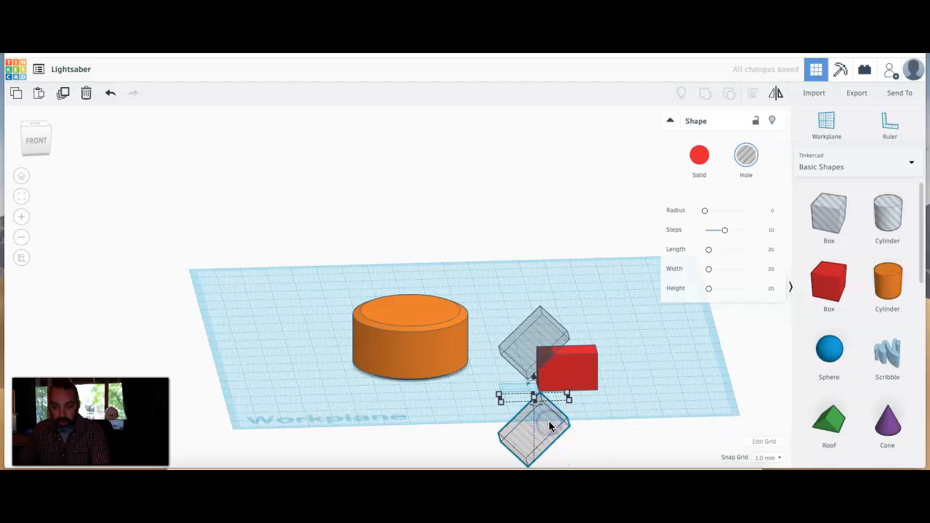
{"action": "left_click", "coordinate": [552, 433]}
{"action": "mouse_move", "coordinate": [550, 433]}
{"action": "right_mouse_down"}
{"action": "mouse_move", "coordinate": [556, 401]}
{"action": "mouse_move", "coordinate": [541, 422]}
{"action": "right_mouse_up"}
{"action": "middle_click_drag", "start_coordinate": [541, 422], "coordinate": [534, 396]}
{"action": "left_click_drag", "start_coordinate": [531, 385], "coordinate": [588, 442]}
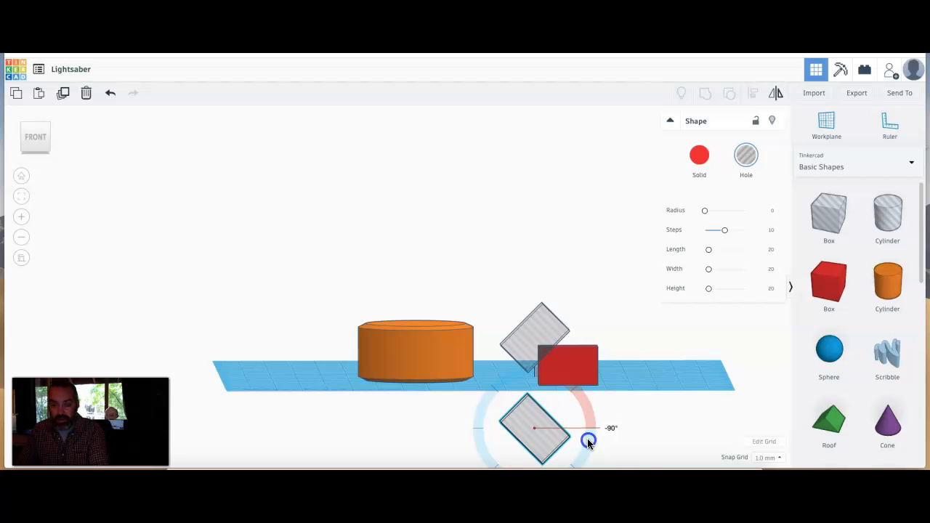
{"action": "left_click_drag", "start_coordinate": [589, 441], "coordinate": [587, 439]}
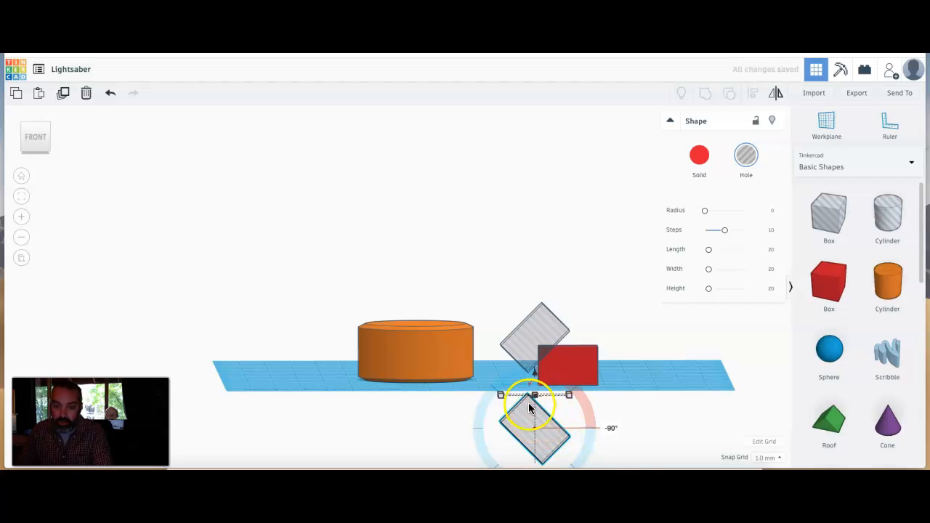
- Raise the lower hole box 15 mm so it crosses the red box's bottom corner nearest the cylinder
{"action": "left_click_drag", "start_coordinate": [536, 376], "coordinate": [538, 340]}
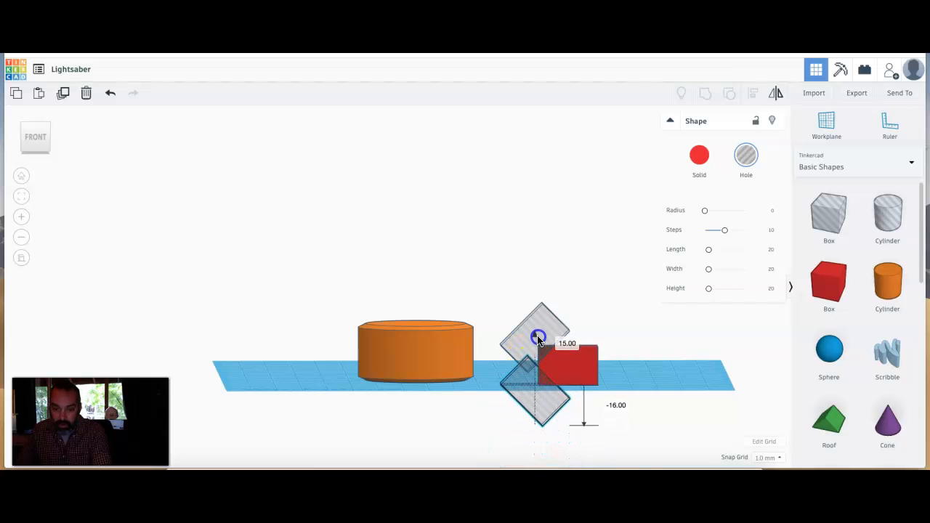
{"action": "left_click", "coordinate": [577, 424]}
{"action": "mouse_move", "coordinate": [550, 403]}
{"action": "right_mouse_down"}
{"action": "mouse_move", "coordinate": [519, 428]}
{"action": "mouse_move", "coordinate": [486, 424]}
{"action": "mouse_move", "coordinate": [477, 407]}
{"action": "mouse_move", "coordinate": [574, 417]}
{"action": "right_mouse_up"}
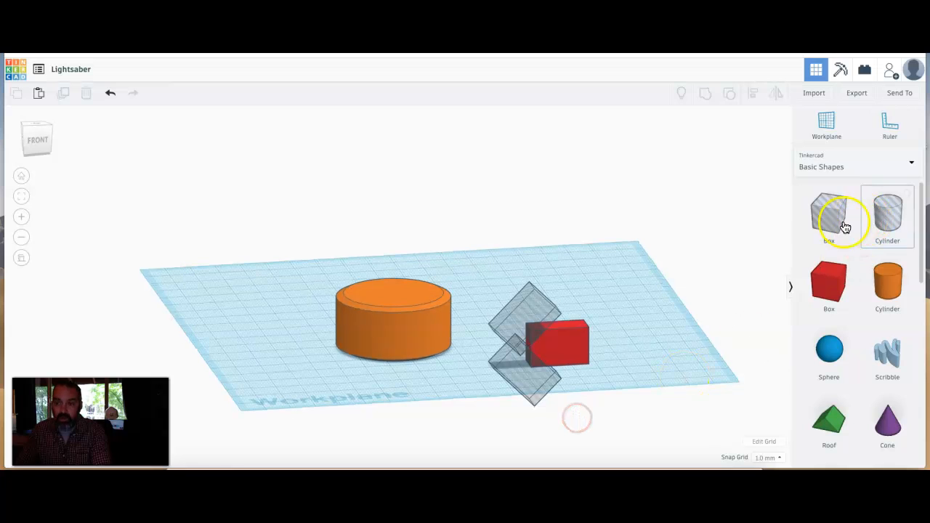
- Add a 20 mm hole box covering the end of the red box farthest from the cylinder
{"action": "left_click_drag", "start_coordinate": [833, 220], "coordinate": [586, 361]}
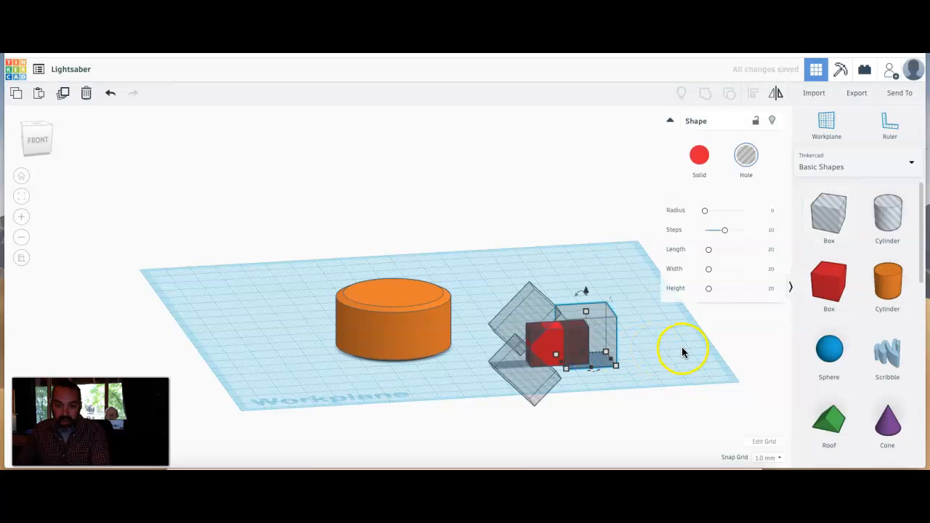
{"action": "left_click", "coordinate": [652, 355]}
{"action": "right_click_drag", "start_coordinate": [600, 377], "coordinate": [627, 400]}
- Group the red box with the three hole boxes to cut its two corners and far end
{"action": "left_click", "coordinate": [623, 372]}
{"action": "left_click_drag", "start_coordinate": [629, 359], "coordinate": [488, 245]}
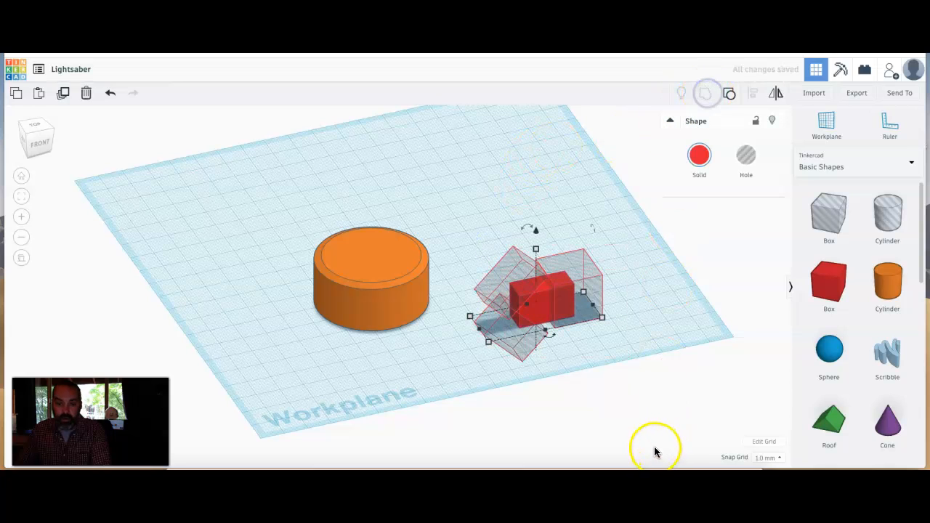
{"action": "left_click", "coordinate": [542, 337]}
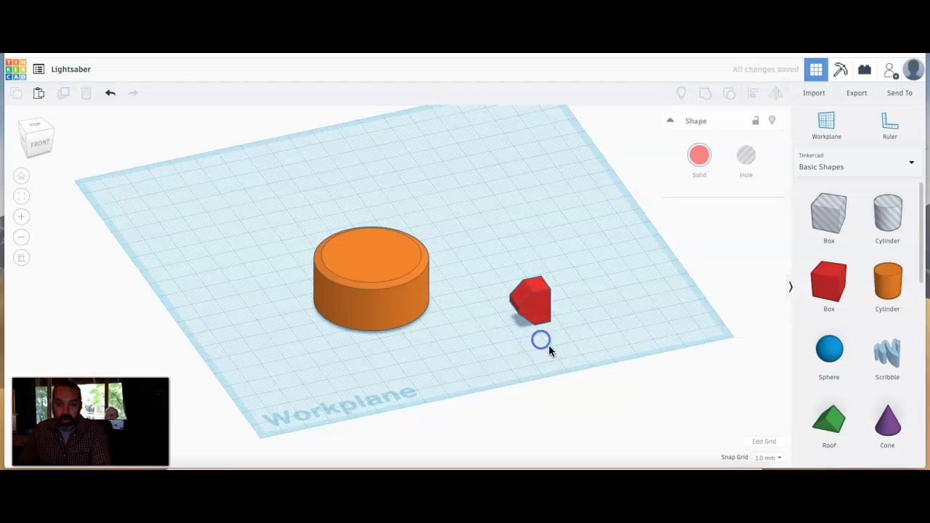
- Rotate the cut red piece 90° flat on the workplane
{"action": "mouse_move", "coordinate": [587, 326]}
{"action": "right_mouse_down"}
{"action": "mouse_move", "coordinate": [524, 303]}
{"action": "mouse_move", "coordinate": [585, 322]}
{"action": "right_mouse_up"}
{"action": "scroll", "coordinate": [635, 308], "scroll_direction": "down", "scroll_amount": 3}
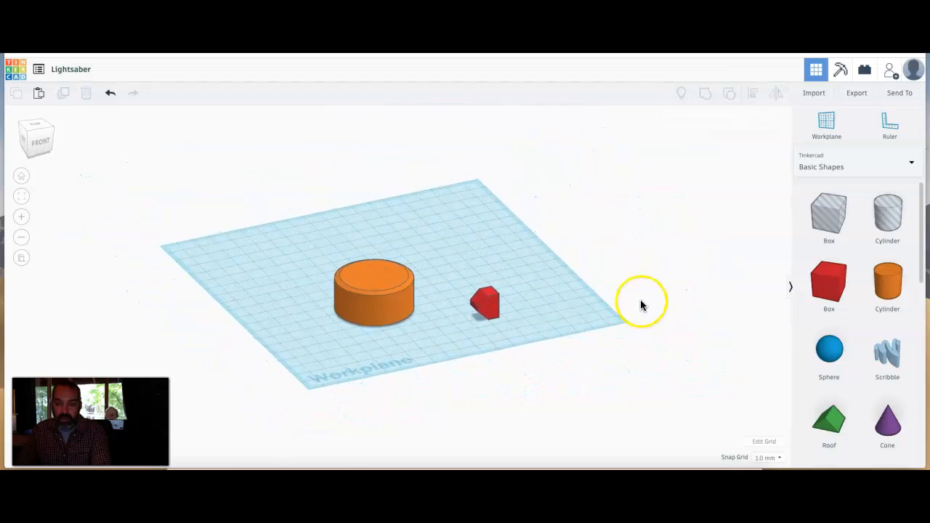
{"action": "middle_click_drag", "start_coordinate": [523, 298], "coordinate": [418, 353]}
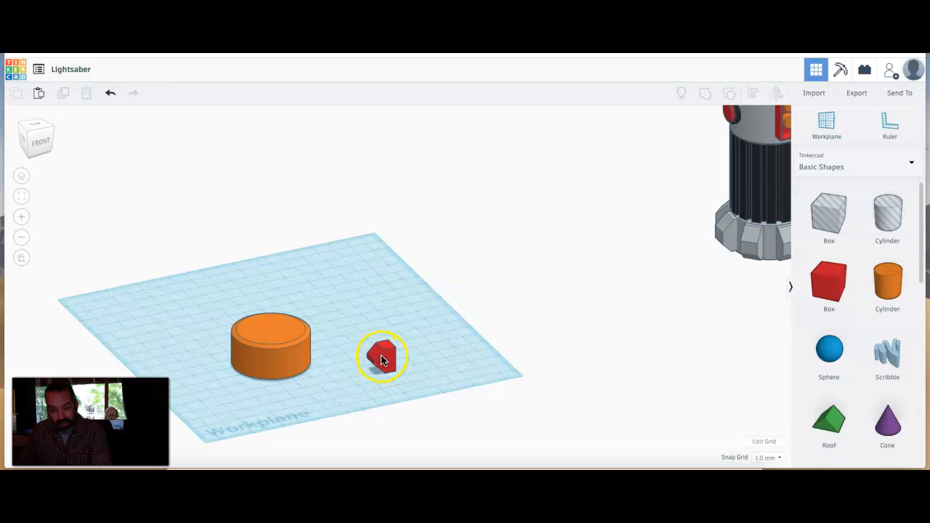
{"action": "right_click_drag", "start_coordinate": [389, 378], "coordinate": [332, 391]}
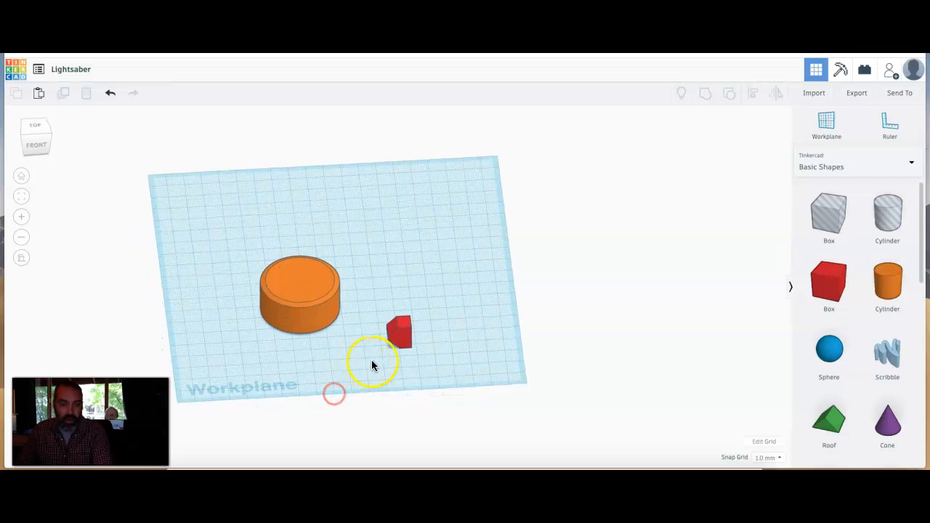
{"action": "left_click", "coordinate": [402, 340]}
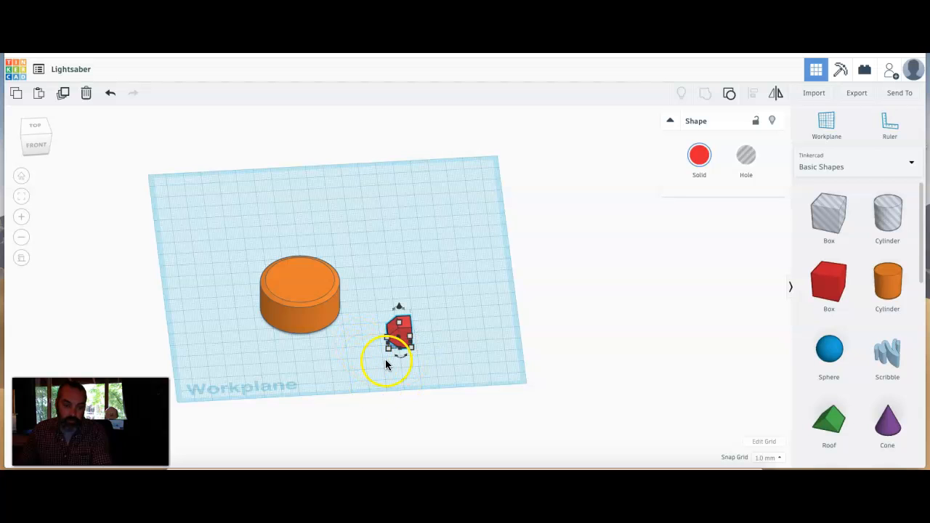
{"action": "right_click_drag", "start_coordinate": [388, 368], "coordinate": [385, 383]}
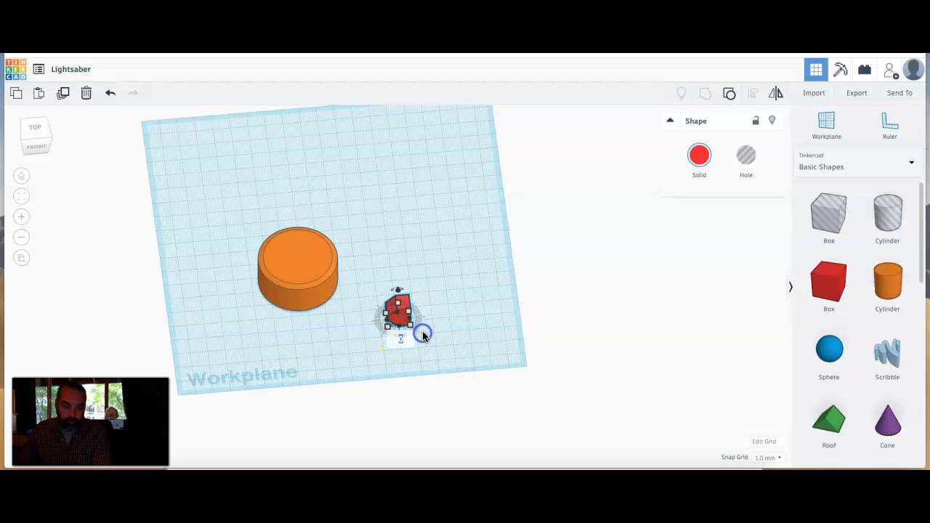
{"action": "key", "text": "Return"}
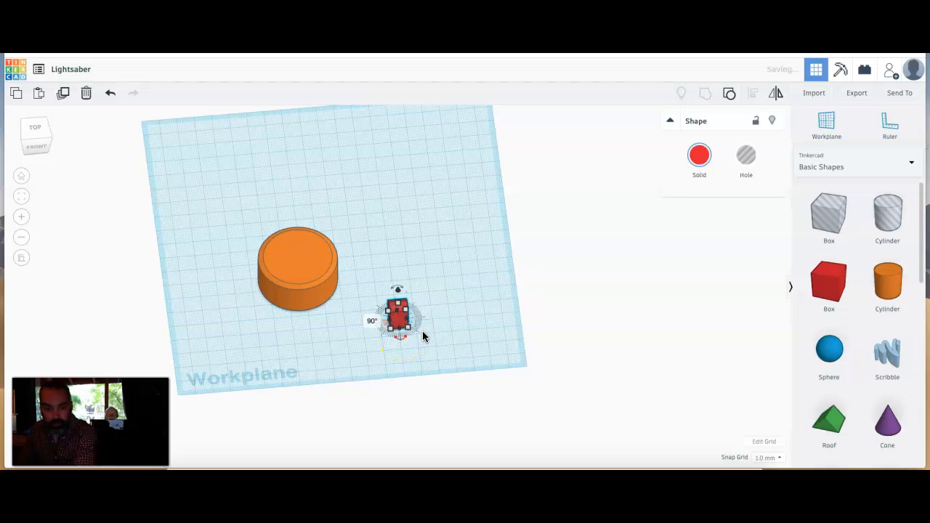
- Move the red piece behind the orange cylinder, close to its back edge
{"action": "left_click_drag", "start_coordinate": [397, 313], "coordinate": [245, 286]}
{"action": "right_click_drag", "start_coordinate": [311, 267], "coordinate": [300, 285]}
{"action": "right_click_drag", "start_coordinate": [307, 250], "coordinate": [289, 295]}
{"action": "left_click_drag", "start_coordinate": [287, 174], "coordinate": [287, 199]}
- Align the red piece and the cylinder on their left-to-right centers
{"action": "left_click", "coordinate": [233, 218]}
{"action": "left_click_drag", "start_coordinate": [208, 155], "coordinate": [397, 303]}
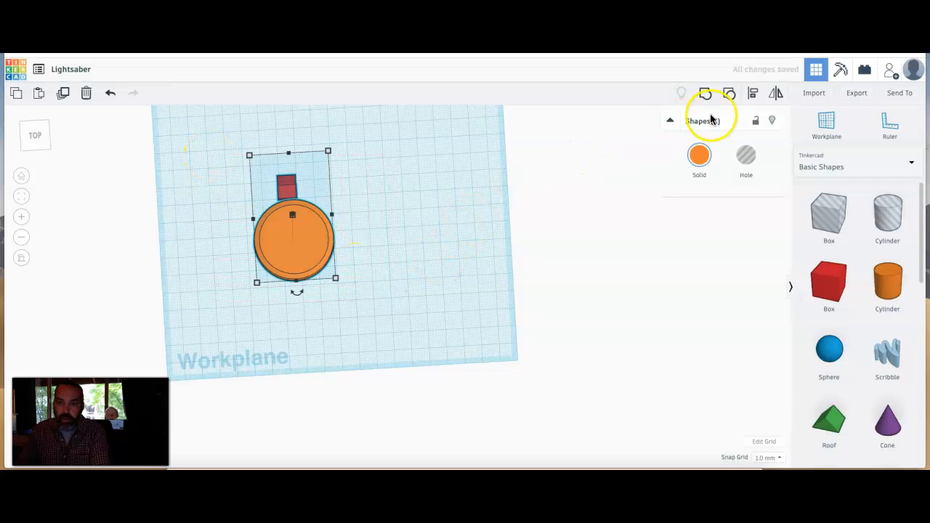
{"action": "left_click", "coordinate": [751, 94]}
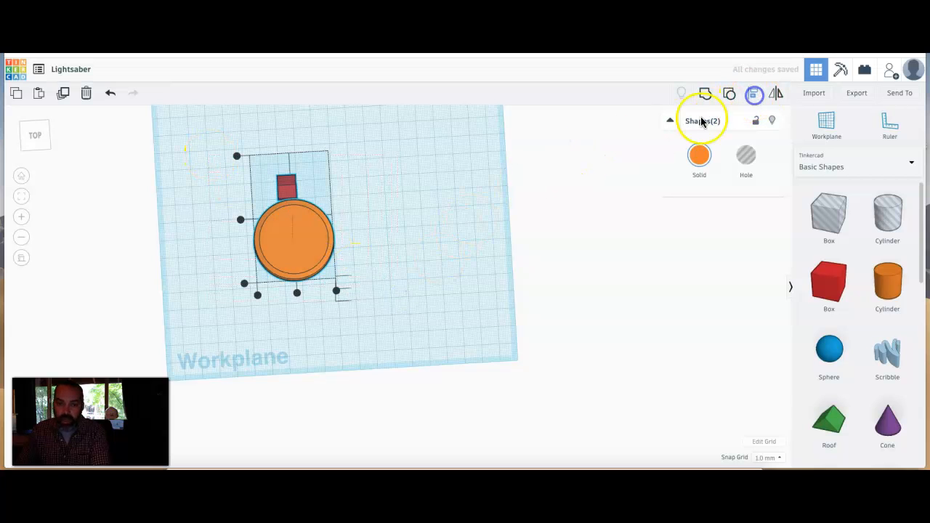
{"action": "left_click", "coordinate": [299, 296]}
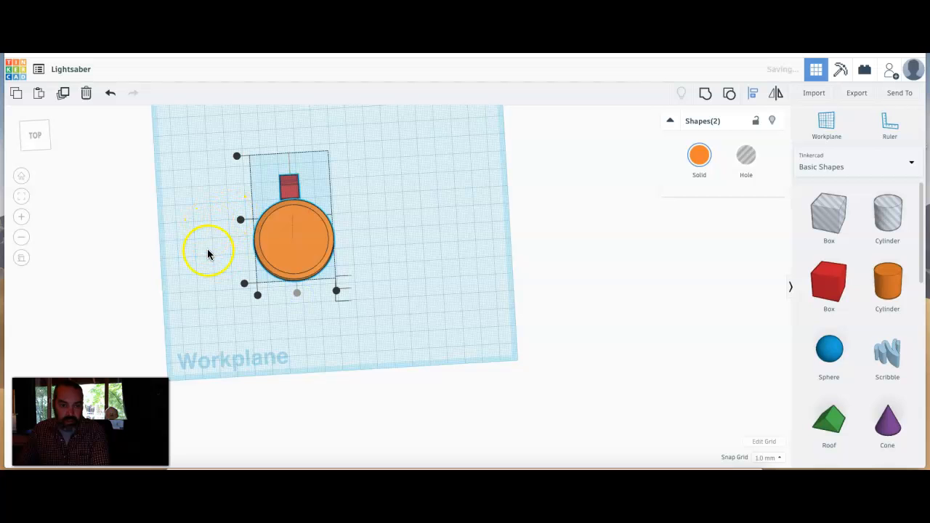
{"action": "left_click", "coordinate": [223, 254]}
- Find the red piece below the workplane and drop it onto the workplane surface
{"action": "right_click_drag", "start_coordinate": [224, 235], "coordinate": [281, 197]}
{"action": "left_click", "coordinate": [303, 348]}
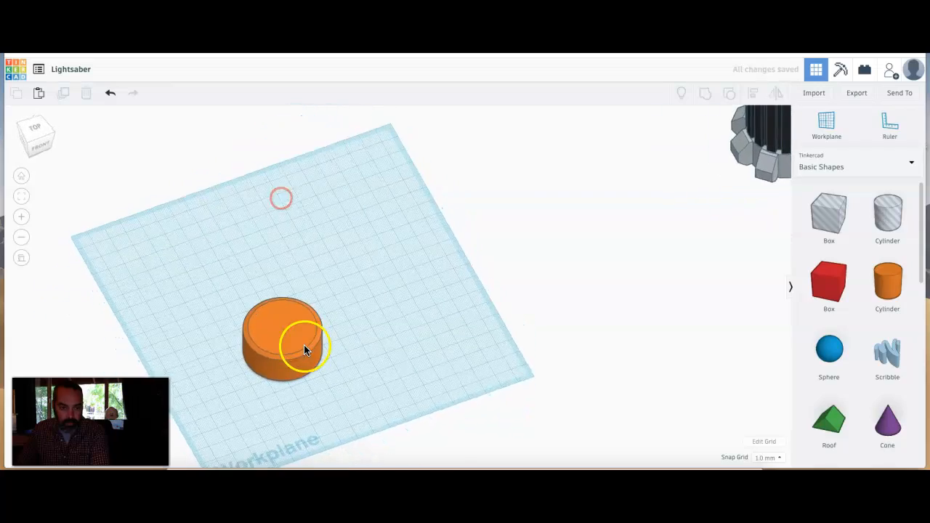
{"action": "scroll", "coordinate": [304, 346], "scroll_direction": "down", "scroll_amount": 3}
{"action": "scroll", "coordinate": [304, 345], "scroll_direction": "up", "scroll_amount": 10}
{"action": "scroll", "coordinate": [305, 346], "scroll_direction": "down", "scroll_amount": 10}
{"action": "middle_click_drag", "start_coordinate": [293, 372], "coordinate": [322, 284]}
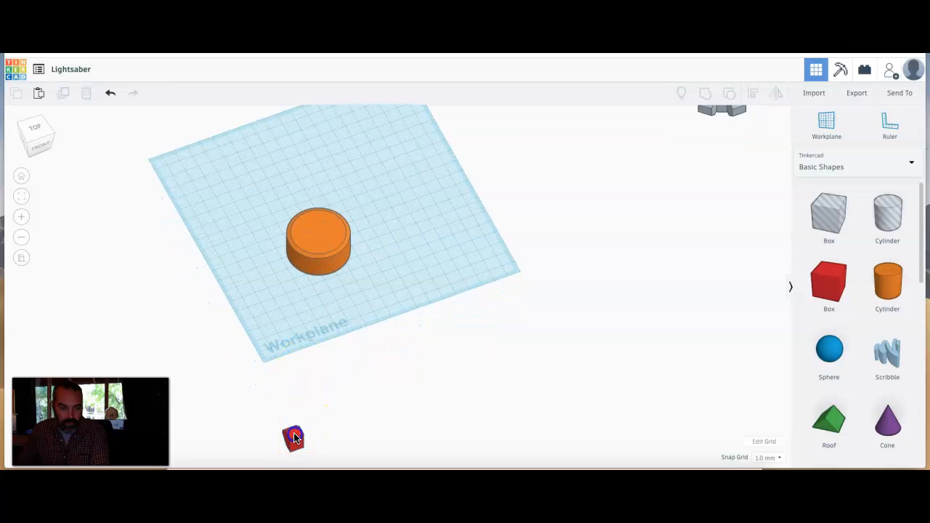
{"action": "left_click", "coordinate": [294, 437]}
{"action": "key", "text": "d"}
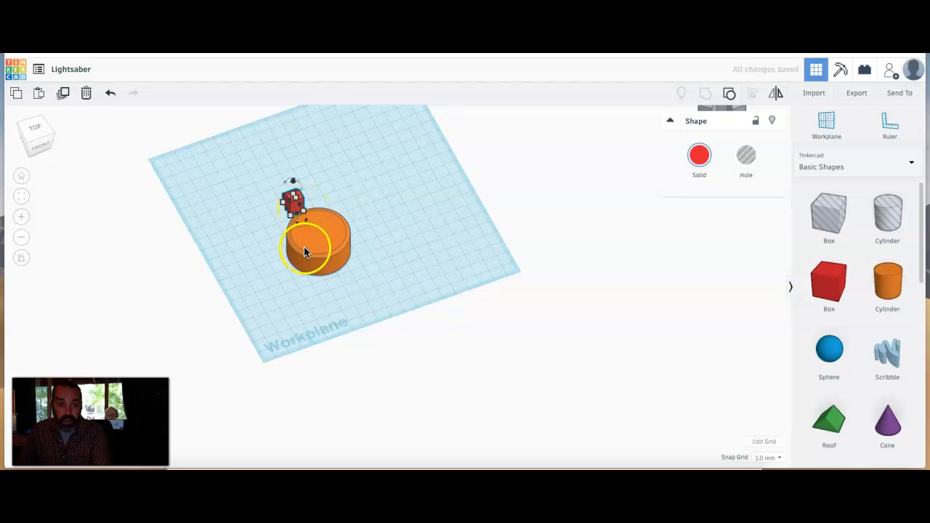
- Move the red piece forward until it slightly overlaps the back edge of the cylinder
{"action": "right_click_drag", "start_coordinate": [327, 308], "coordinate": [309, 323]}
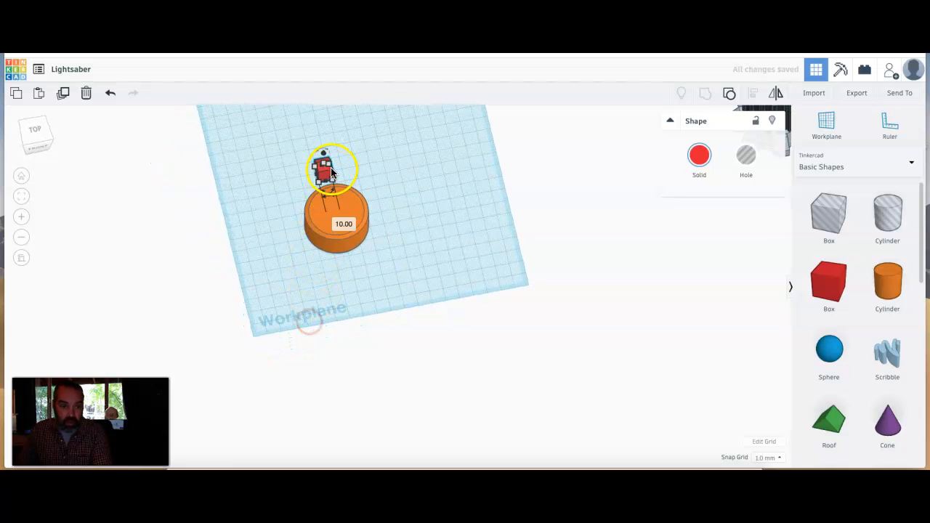
{"action": "right_click_drag", "start_coordinate": [366, 249], "coordinate": [366, 385]}
{"action": "scroll", "coordinate": [363, 364], "scroll_direction": "up", "scroll_amount": 2}
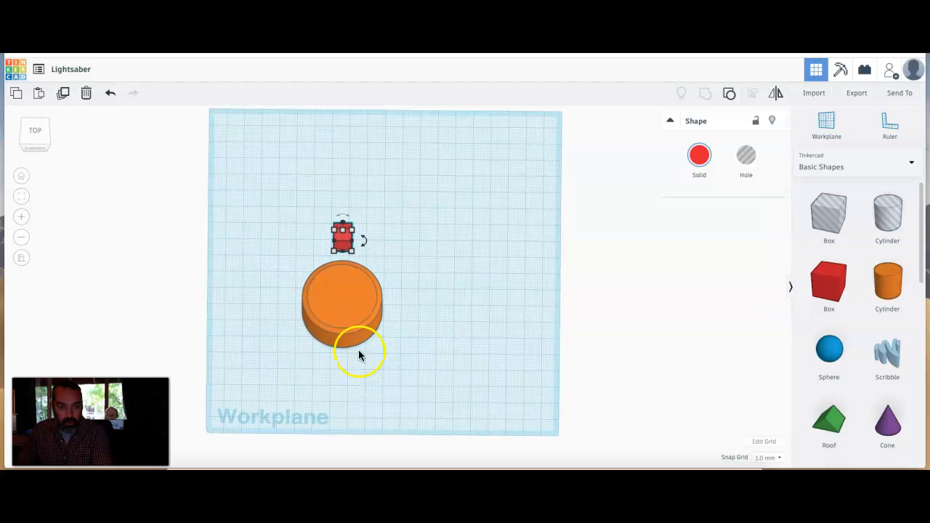
{"action": "left_click", "coordinate": [321, 202]}
{"action": "left_click_drag", "start_coordinate": [347, 243], "coordinate": [348, 264]}
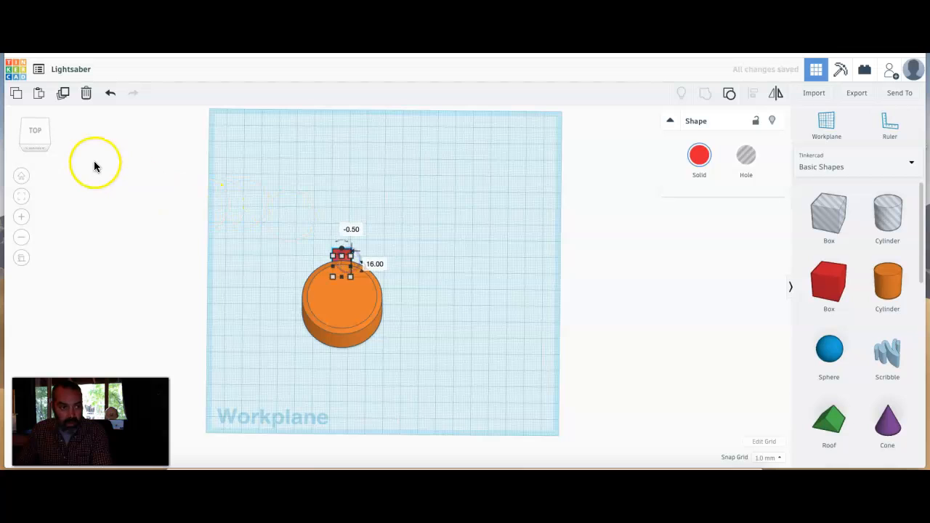
- Re-center the overlapping red piece left to right on the cylinder with the Align tool
{"action": "left_click", "coordinate": [35, 133]}
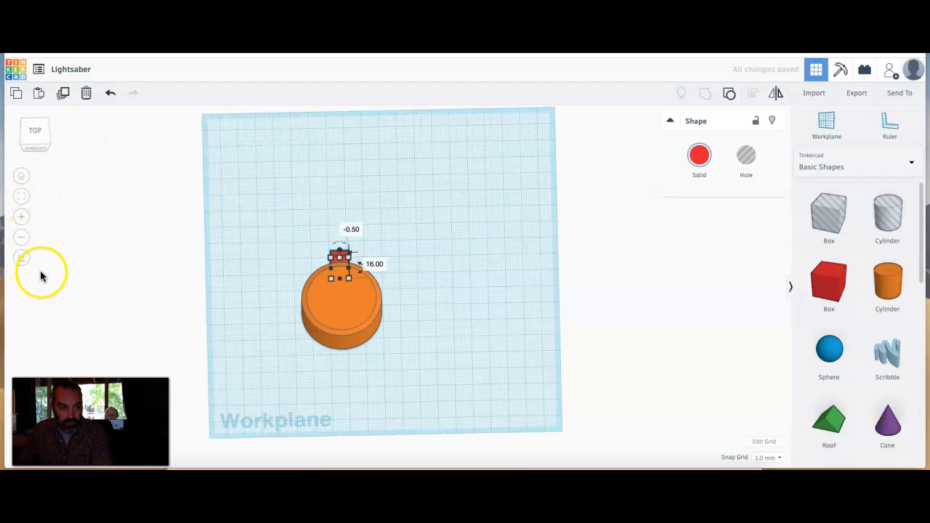
{"action": "left_click", "coordinate": [21, 260]}
{"action": "left_click", "coordinate": [32, 134]}
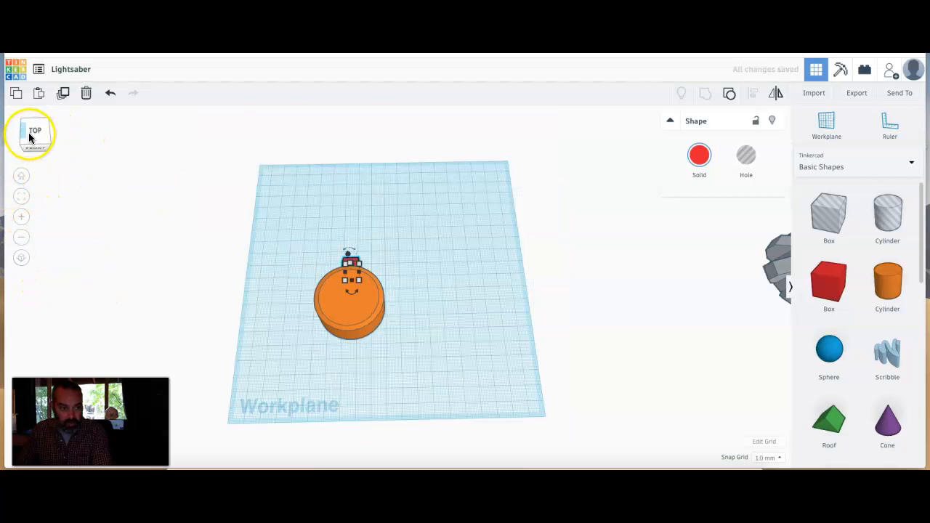
{"action": "left_click", "coordinate": [21, 258]}
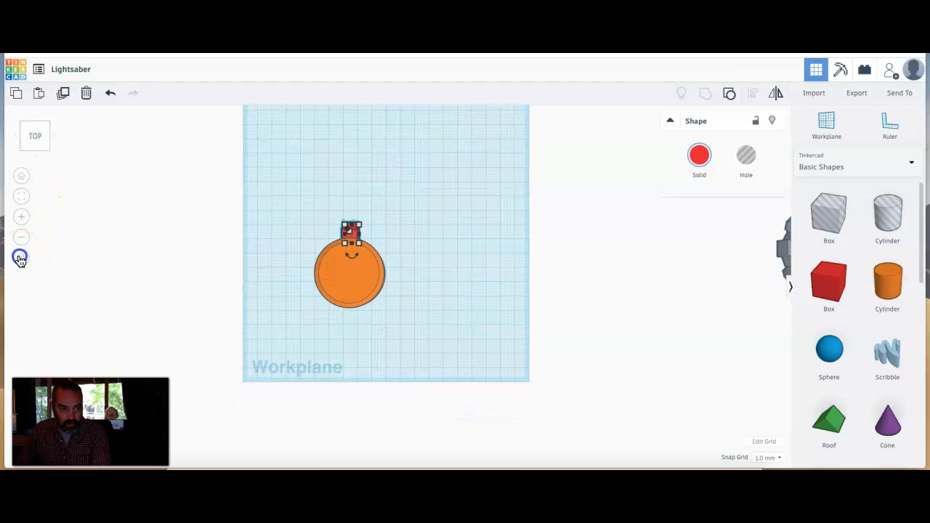
{"action": "left_click", "coordinate": [287, 248]}
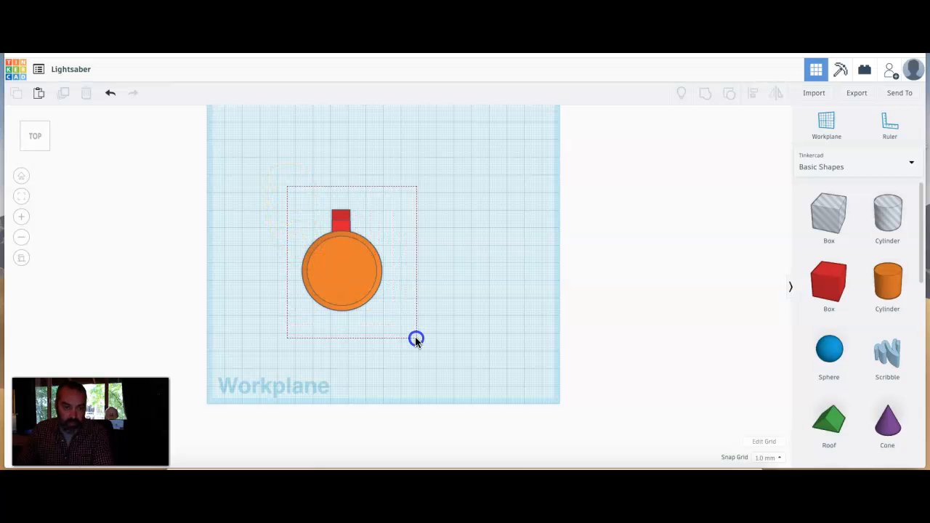
{"action": "left_click_drag", "start_coordinate": [415, 339], "coordinate": [416, 340]}
{"action": "left_click", "coordinate": [753, 93]}
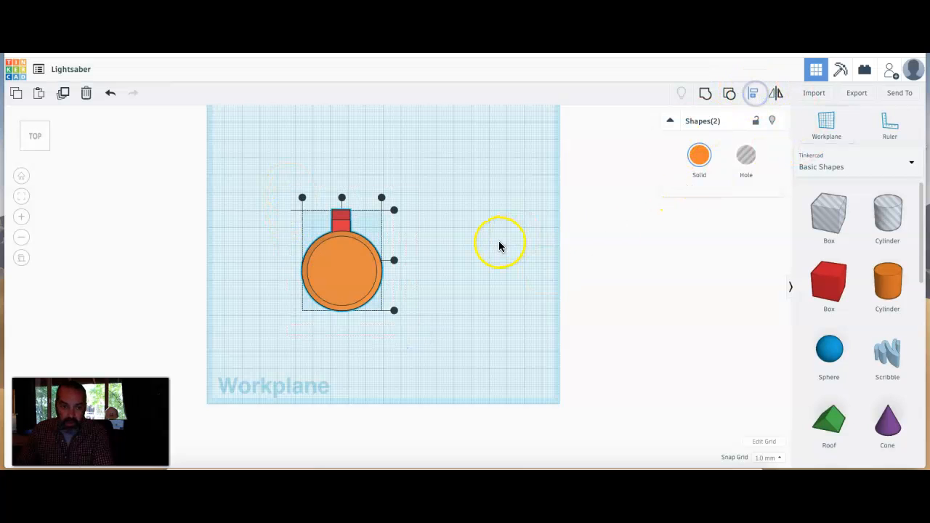
{"action": "left_click", "coordinate": [342, 198]}
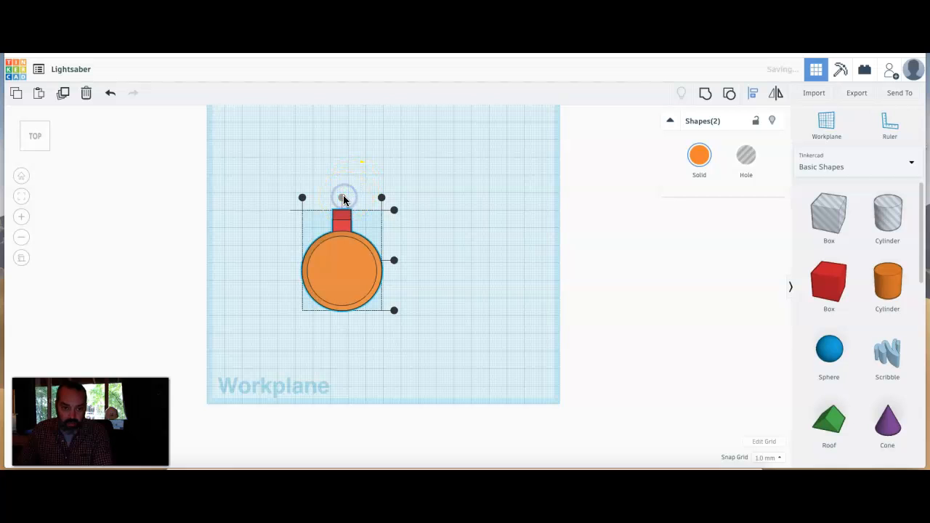
- Nudge the red piece farther forward into the back edge of the cylinder
{"action": "left_click", "coordinate": [242, 239]}
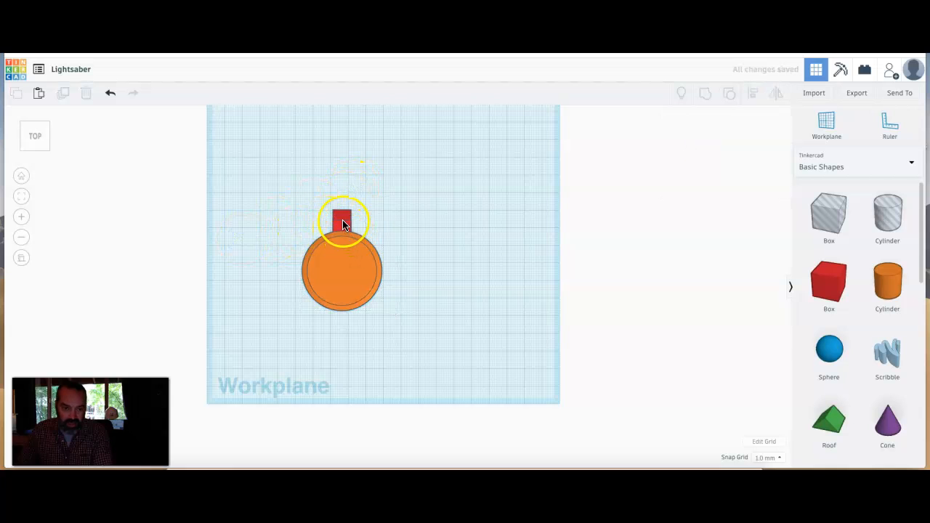
{"action": "left_click", "coordinate": [344, 223]}
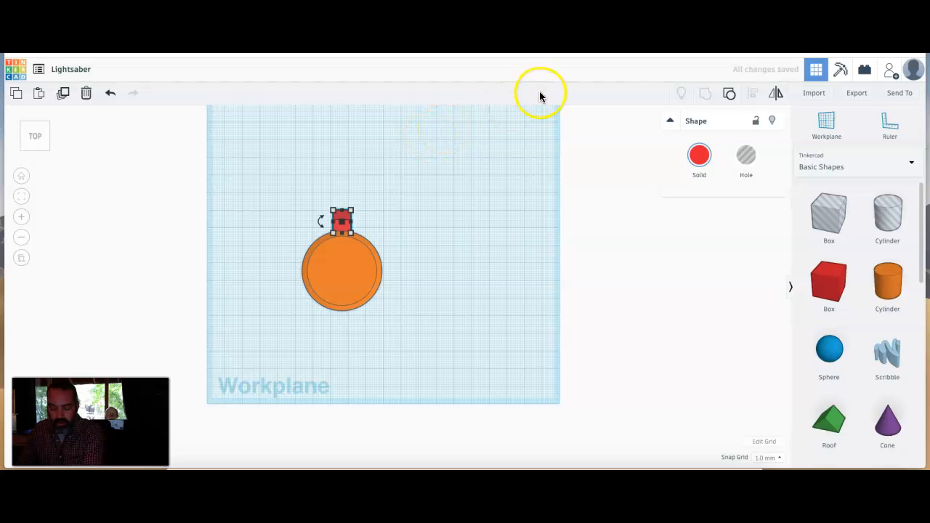
{"action": "key", "text": "Down"}
{"action": "key", "text": "Down"}
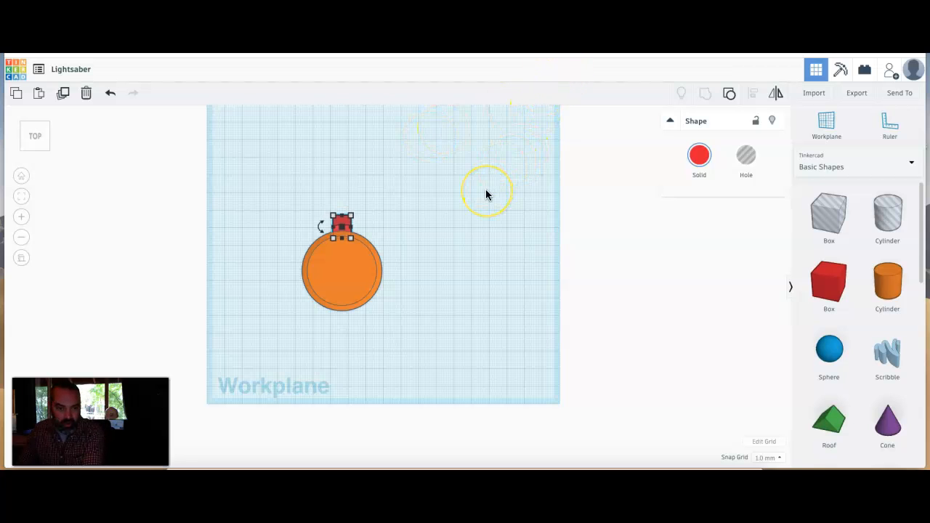
{"action": "left_click", "coordinate": [412, 262]}
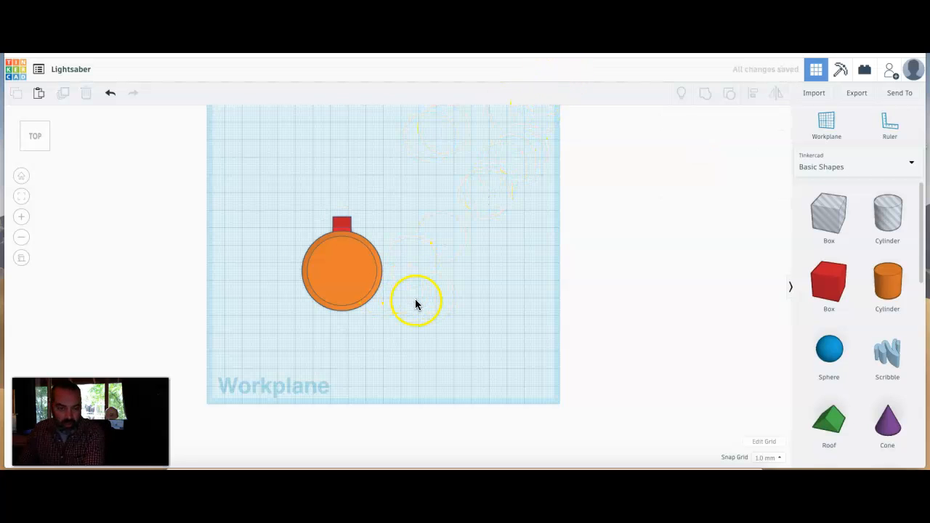
- Duplicate the red piece, then rotate the copy diagonally and place it on the cylinder's back-left edge
{"action": "mouse_move", "coordinate": [417, 305]}
{"action": "right_mouse_down"}
{"action": "mouse_move", "coordinate": [384, 300]}
{"action": "mouse_move", "coordinate": [321, 268]}
{"action": "mouse_move", "coordinate": [288, 238]}
{"action": "mouse_move", "coordinate": [229, 217]}
{"action": "mouse_move", "coordinate": [177, 222]}
{"action": "mouse_move", "coordinate": [193, 242]}
{"action": "mouse_move", "coordinate": [327, 293]}
{"action": "mouse_move", "coordinate": [538, 288]}
{"action": "mouse_move", "coordinate": [550, 313]}
{"action": "mouse_move", "coordinate": [461, 333]}
{"action": "right_mouse_up"}
{"action": "left_click", "coordinate": [312, 237]}
{"action": "left_click", "coordinate": [323, 245]}
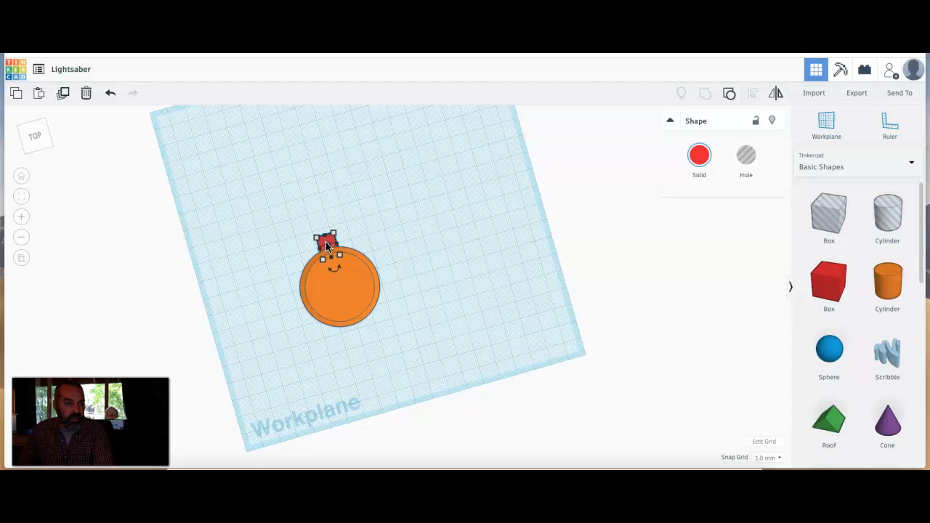
{"action": "left_click", "coordinate": [62, 94]}
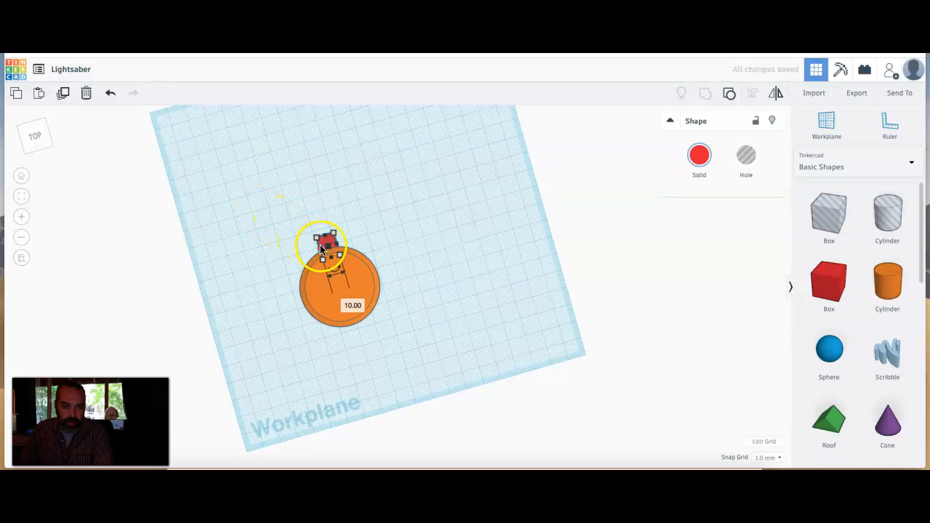
{"action": "right_click_drag", "start_coordinate": [545, 325], "coordinate": [529, 375]}
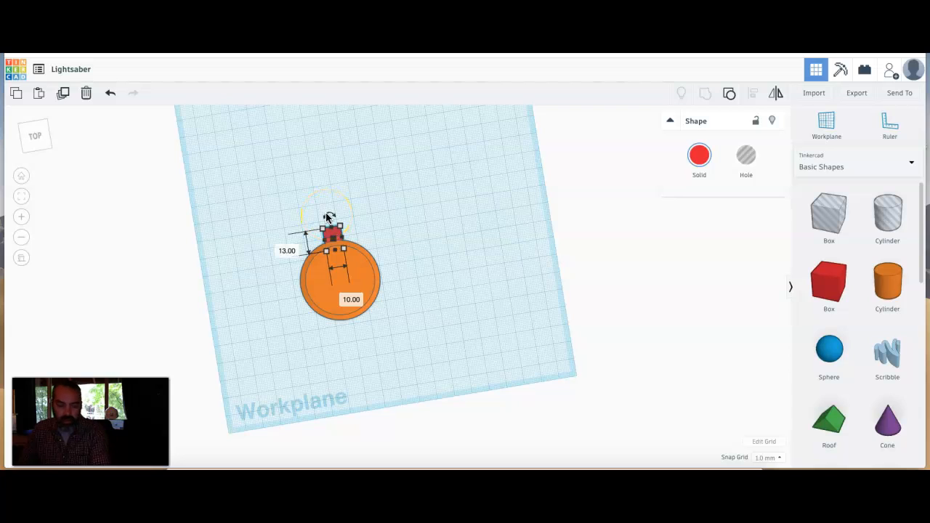
{"action": "left_click", "coordinate": [328, 217]}
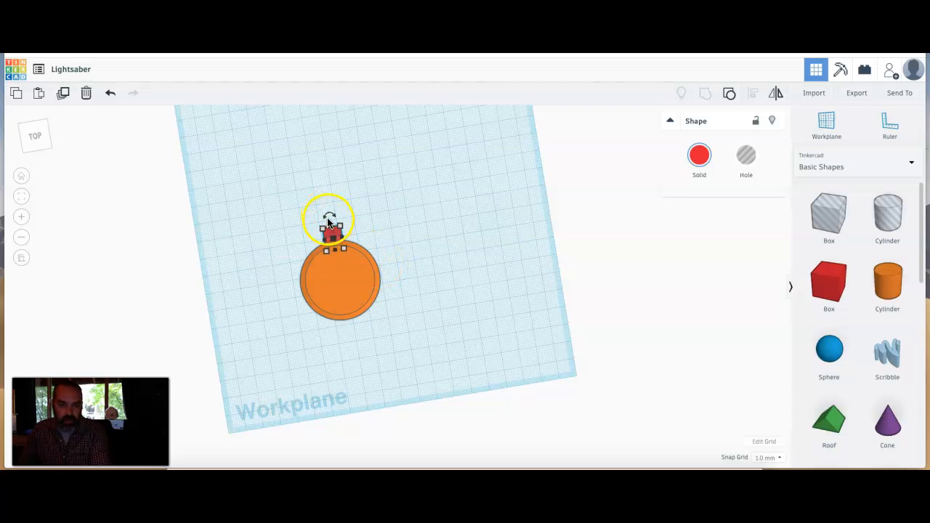
{"action": "left_click_drag", "start_coordinate": [327, 212], "coordinate": [309, 256]}
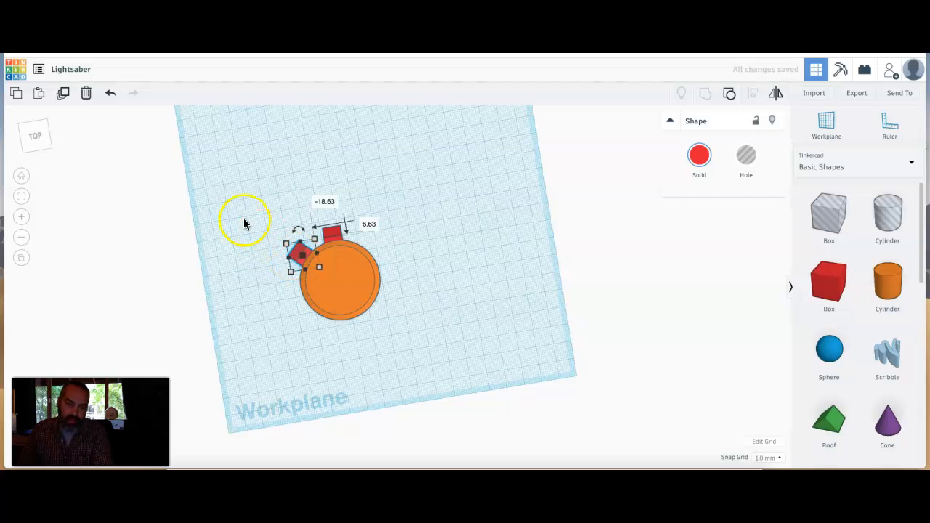
- Check the diagonal copy from the top view and shift it slightly toward the cylinder's edge
{"action": "left_click", "coordinate": [31, 143]}
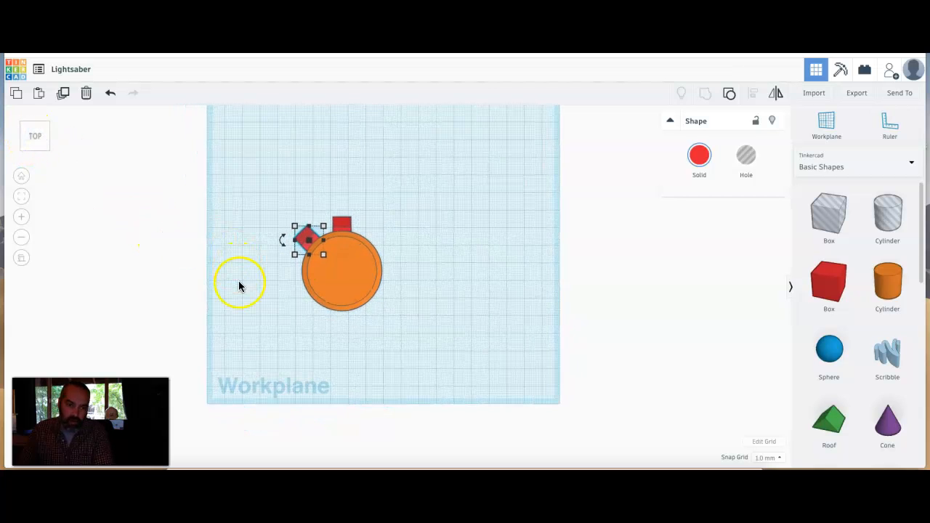
{"action": "left_click", "coordinate": [249, 318]}
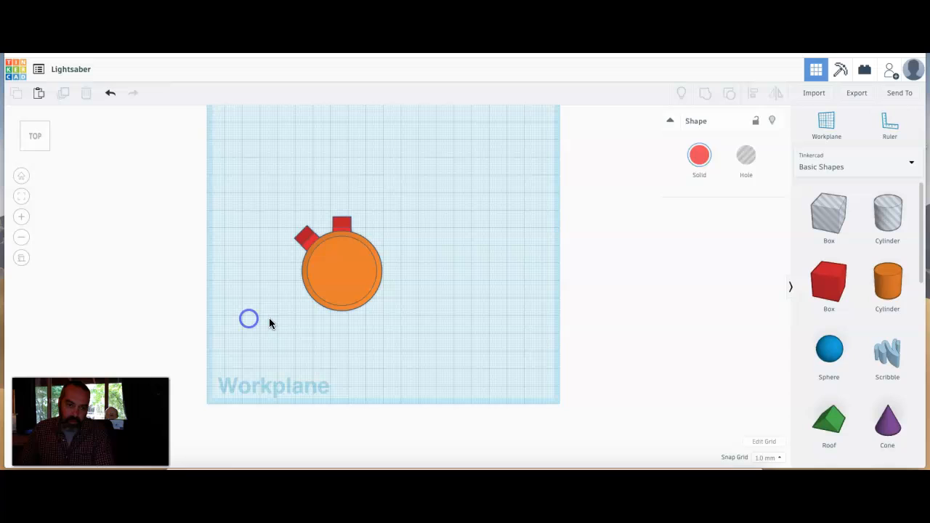
{"action": "left_click", "coordinate": [306, 243]}
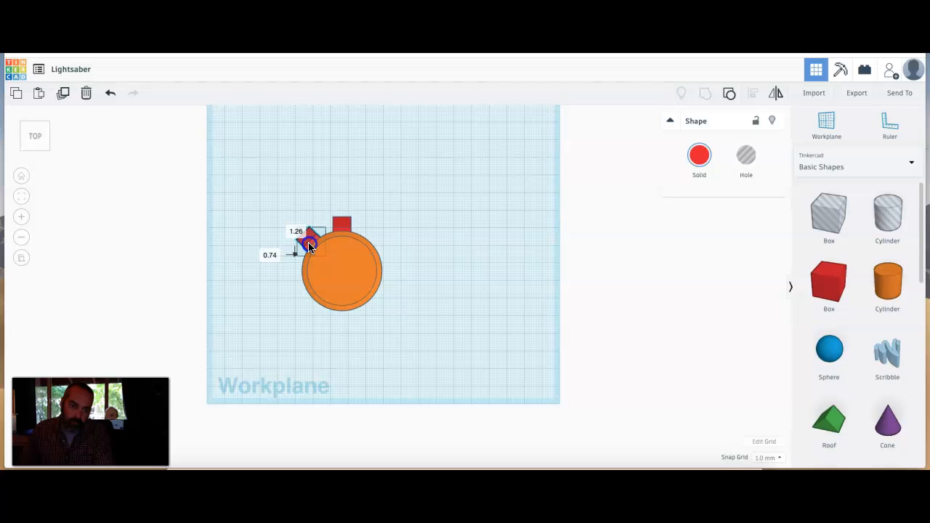
{"action": "left_click", "coordinate": [286, 305]}
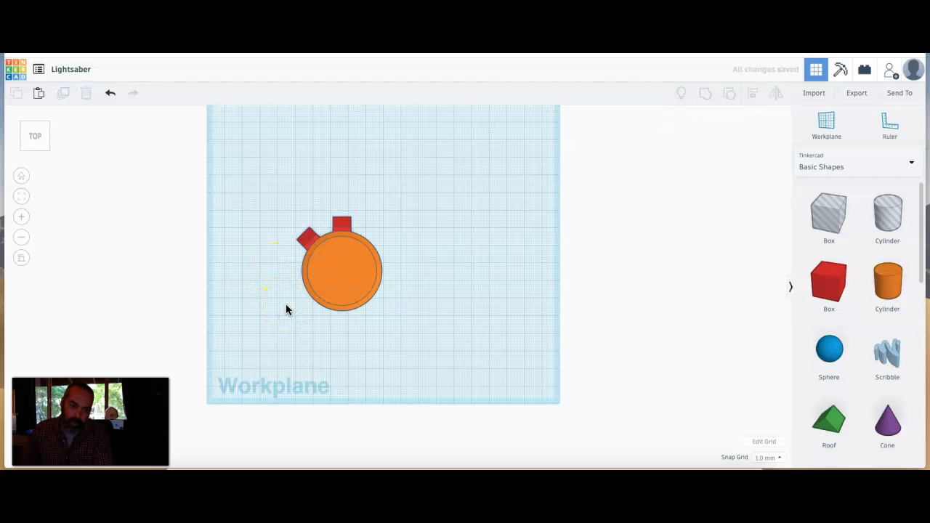
- Duplicate the diagonal red piece, rotate the copy square to the grid, and move it to the cylinder's left edge
{"action": "left_click", "coordinate": [304, 249]}
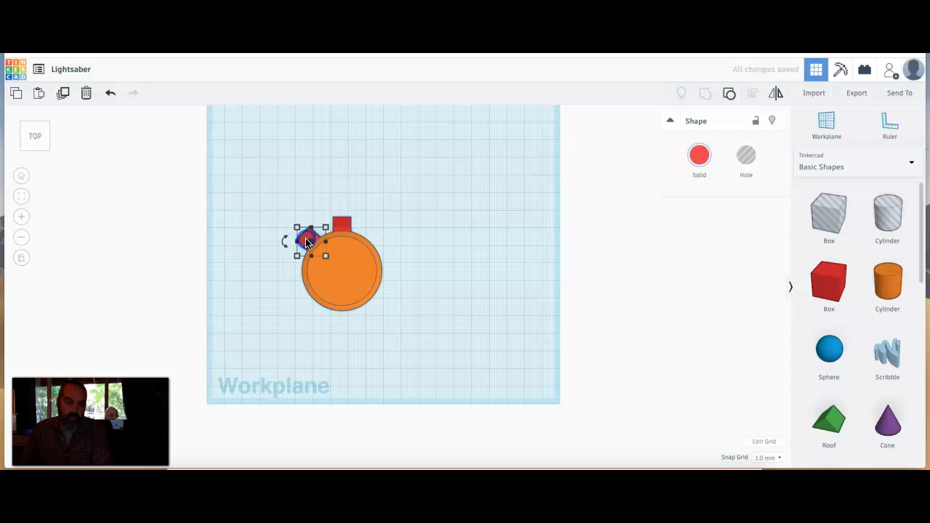
{"action": "left_click", "coordinate": [64, 95]}
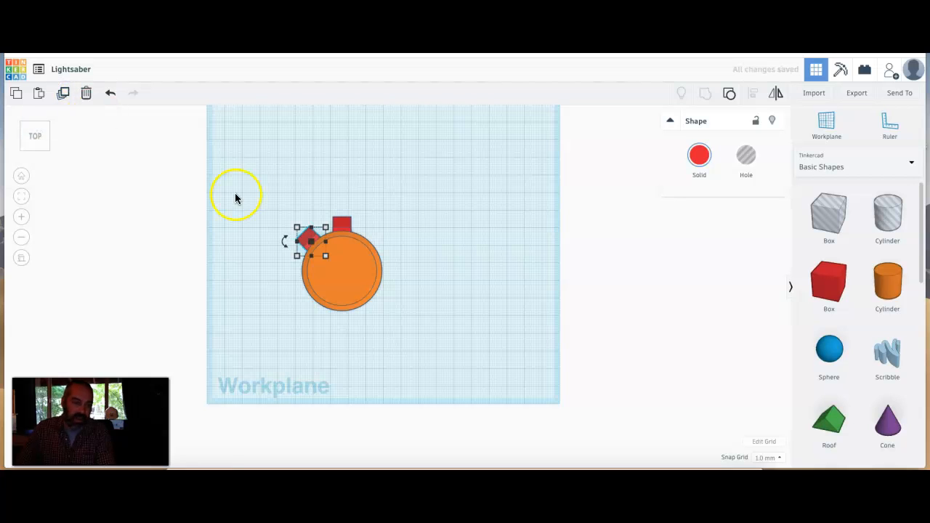
{"action": "left_click", "coordinate": [301, 246]}
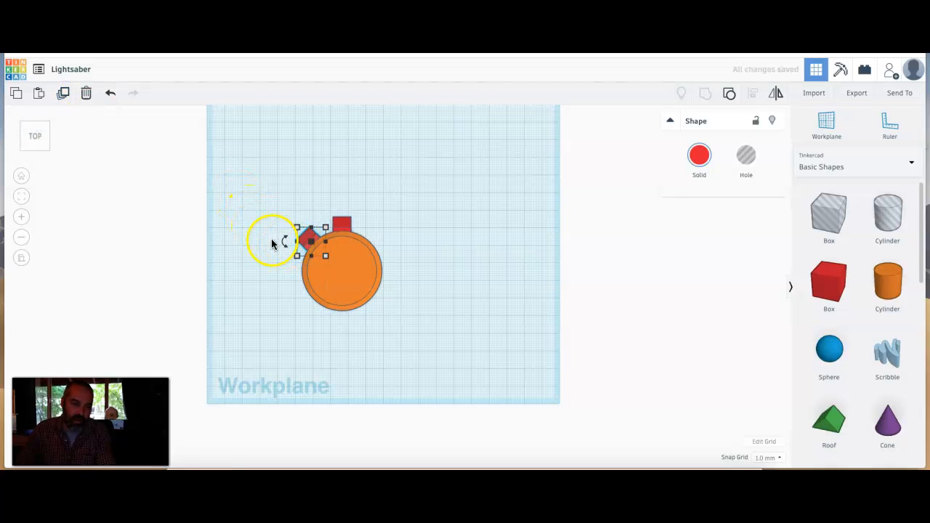
{"action": "left_click", "coordinate": [281, 240]}
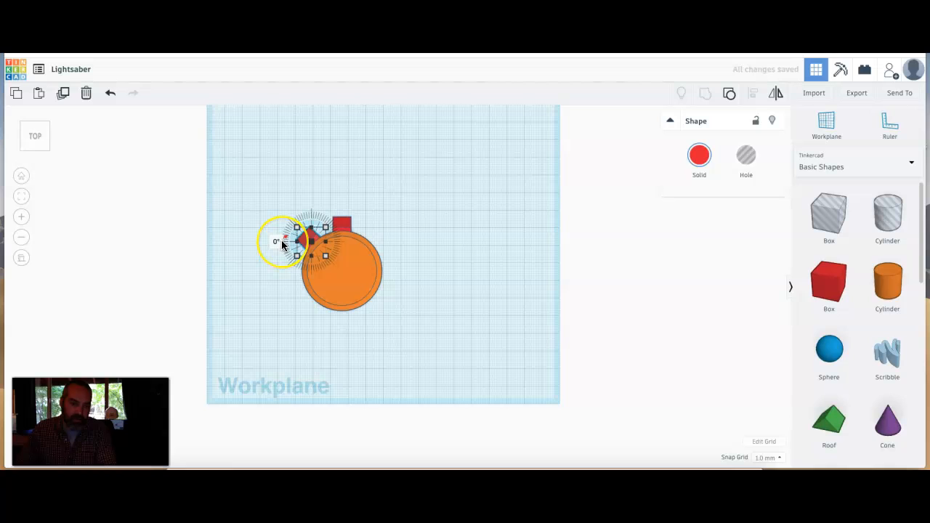
{"action": "left_click", "coordinate": [281, 242]}
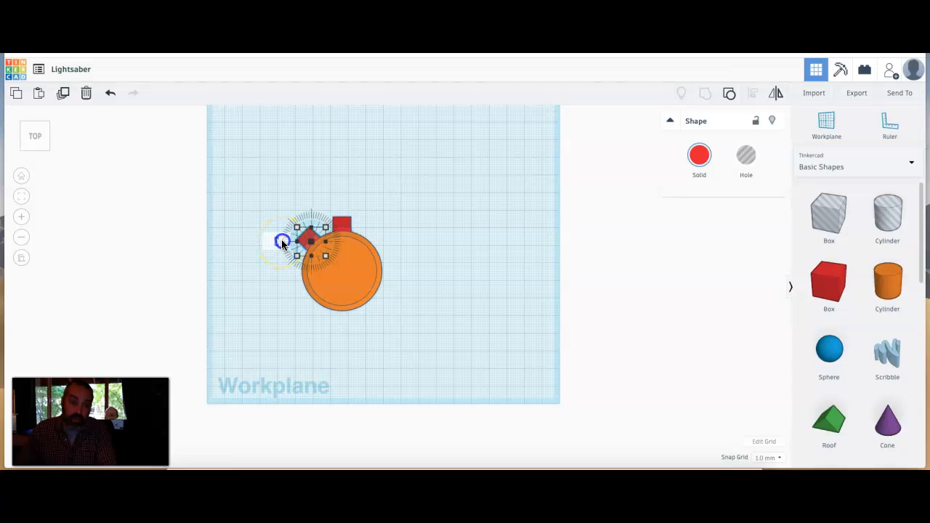
{"action": "type", "text": "3"}
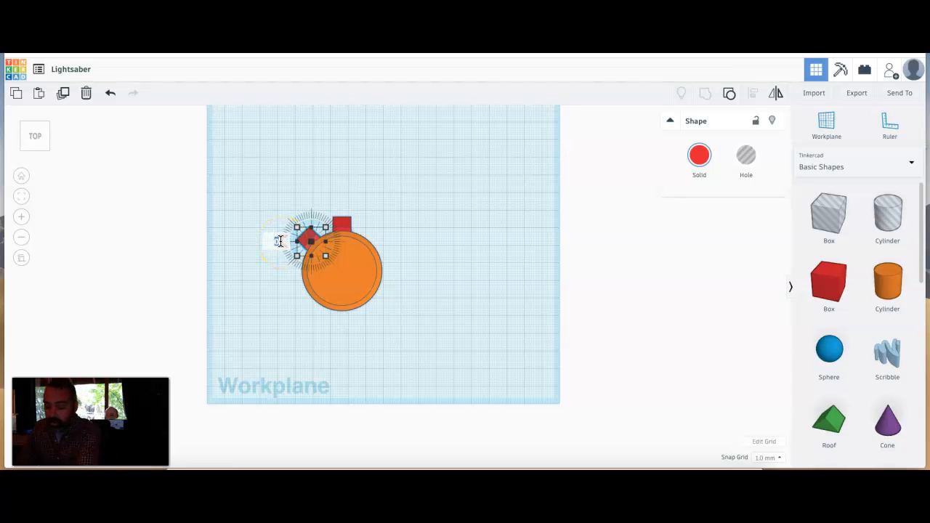
{"action": "left_click", "coordinate": [311, 234]}
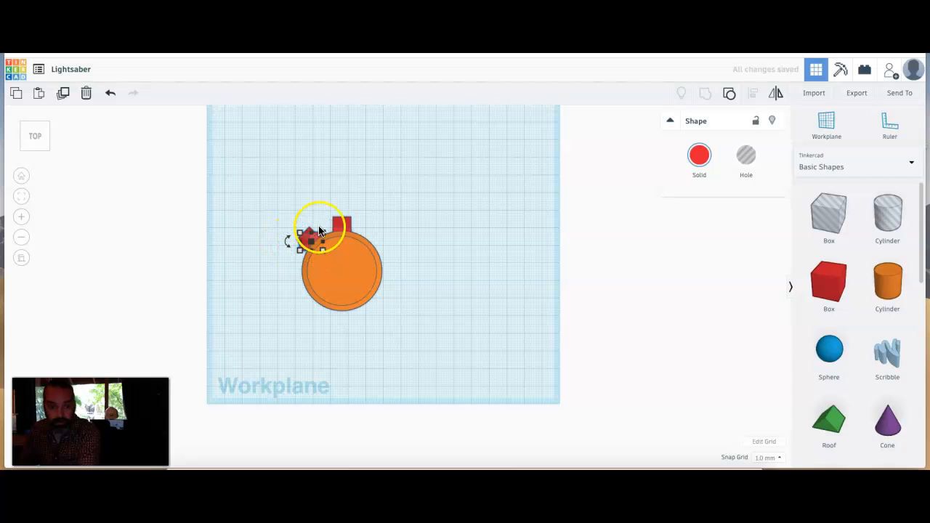
{"action": "left_click_drag", "start_coordinate": [306, 242], "coordinate": [294, 272]}
- Repeat the smart duplication of the left red piece until eight pieces ring the cylinder
{"action": "left_click", "coordinate": [17, 96]}
{"action": "left_click", "coordinate": [64, 95]}
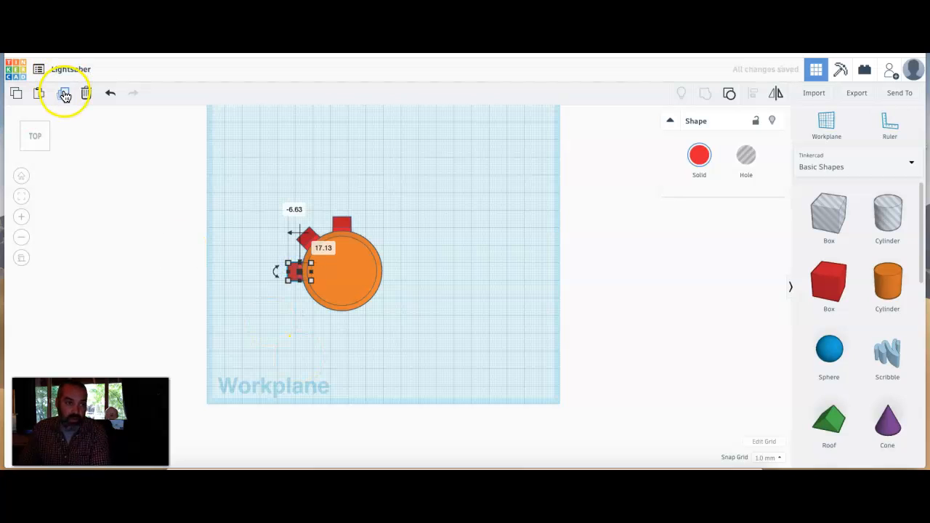
{"action": "left_click", "coordinate": [64, 94]}
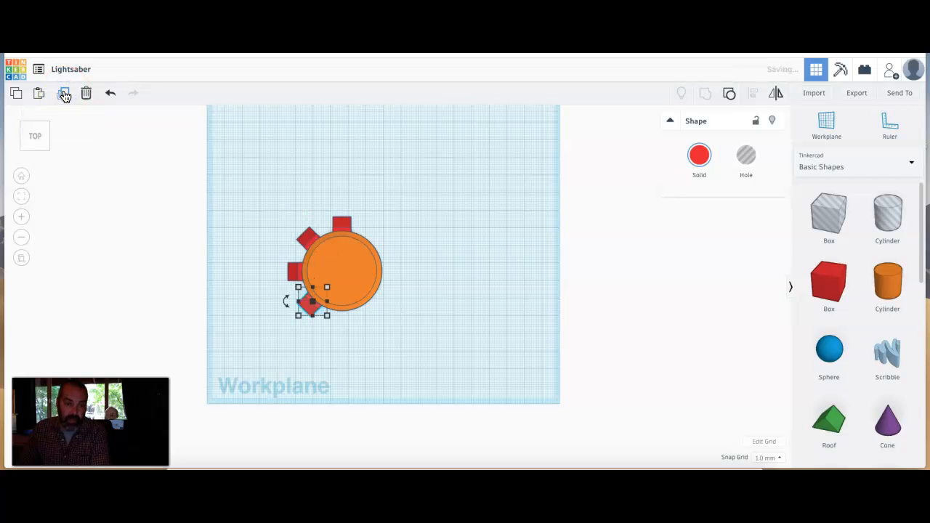
{"action": "left_click", "coordinate": [64, 94]}
{"action": "left_click", "coordinate": [64, 95]}
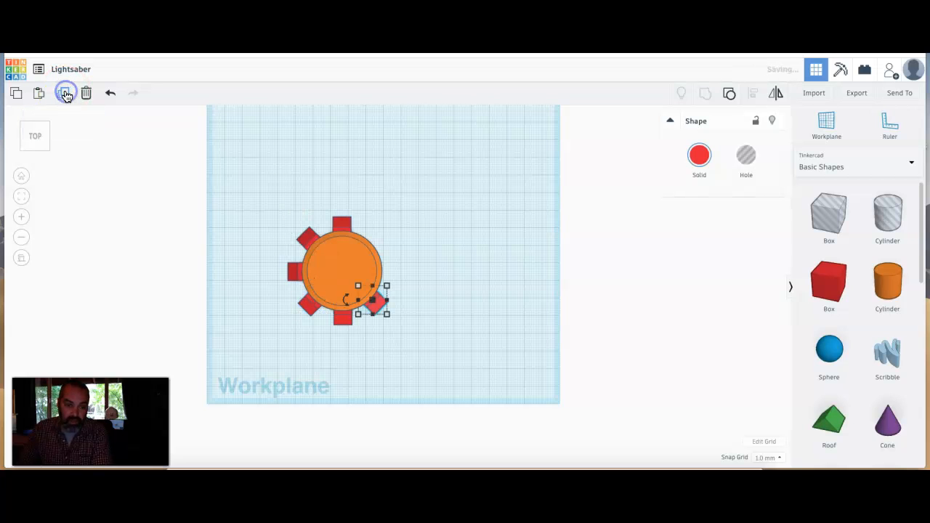
{"action": "left_click", "coordinate": [64, 95]}
{"action": "left_click", "coordinate": [64, 94]}
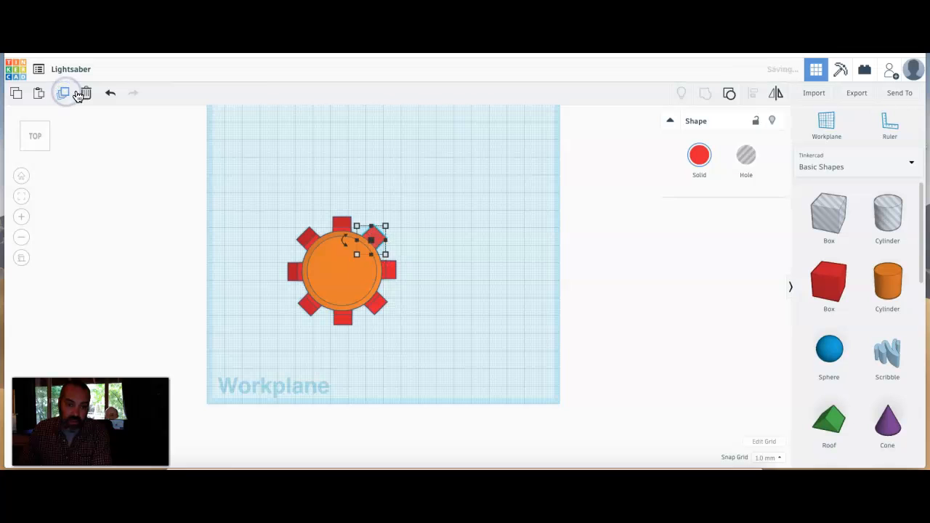
{"action": "left_click", "coordinate": [381, 161]}
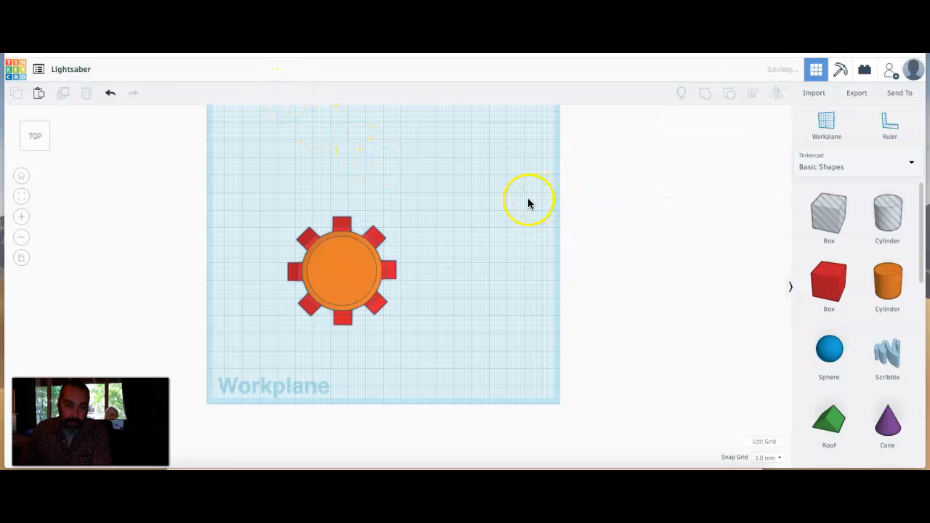
- Lower the orange cylinder slightly within the ring of red pieces
{"action": "left_click", "coordinate": [493, 201]}
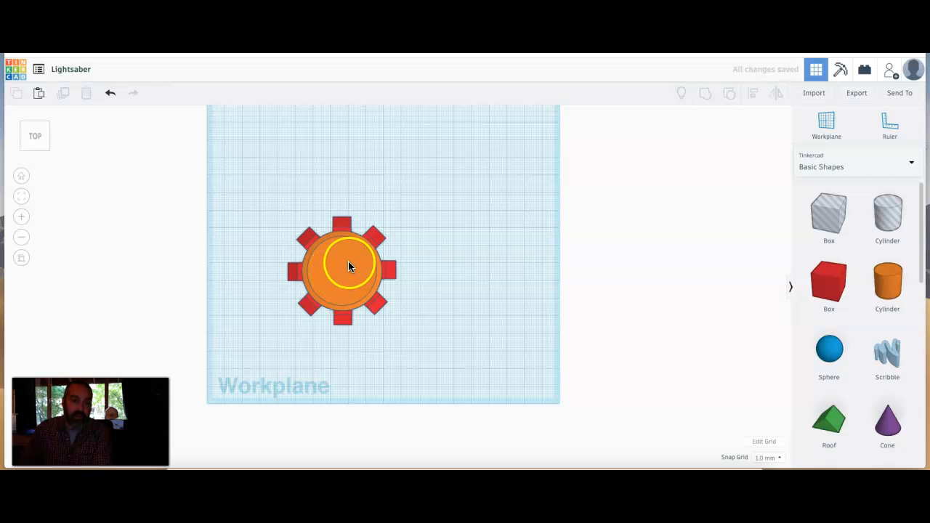
{"action": "mouse_move", "coordinate": [415, 304]}
{"action": "right_mouse_down"}
{"action": "mouse_move", "coordinate": [378, 260]}
{"action": "mouse_move", "coordinate": [368, 226]}
{"action": "mouse_move", "coordinate": [429, 189]}
{"action": "mouse_move", "coordinate": [436, 201]}
{"action": "mouse_move", "coordinate": [399, 208]}
{"action": "right_mouse_up"}
{"action": "left_click", "coordinate": [347, 349]}
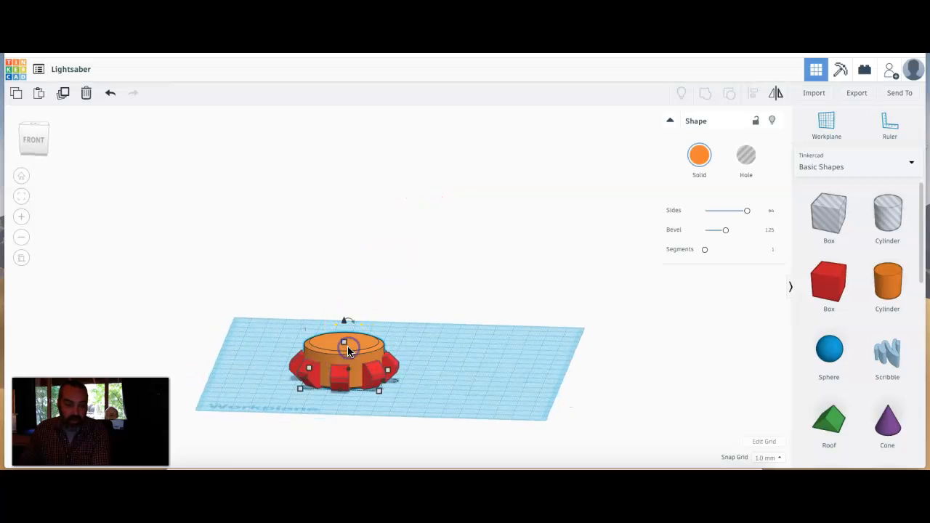
{"action": "left_click_drag", "start_coordinate": [344, 323], "coordinate": [340, 328]}
{"action": "right_click_drag", "start_coordinate": [421, 368], "coordinate": [358, 396]}
{"action": "left_click", "coordinate": [504, 328]}
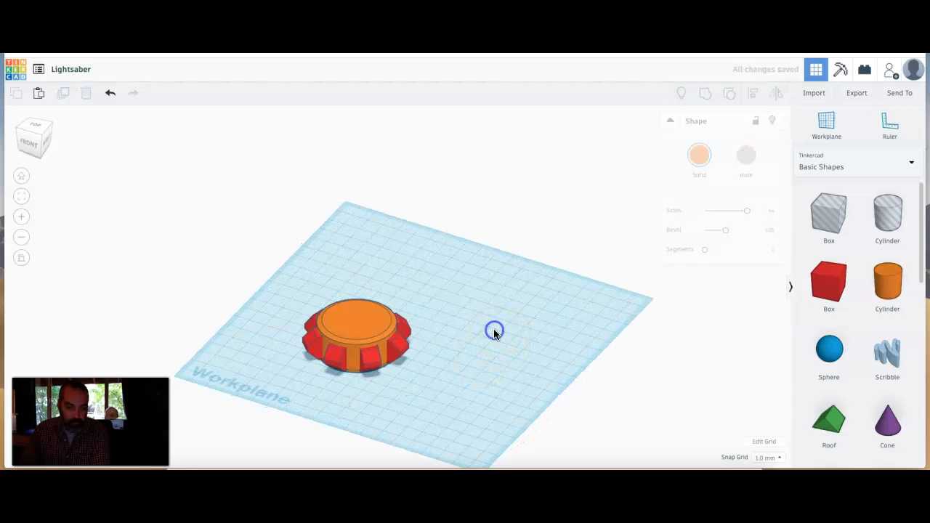
- Group the cylinder with all eight red pieces and color the group light gray
{"action": "left_click_drag", "start_coordinate": [492, 266], "coordinate": [278, 385]}
{"action": "left_click", "coordinate": [705, 93]}
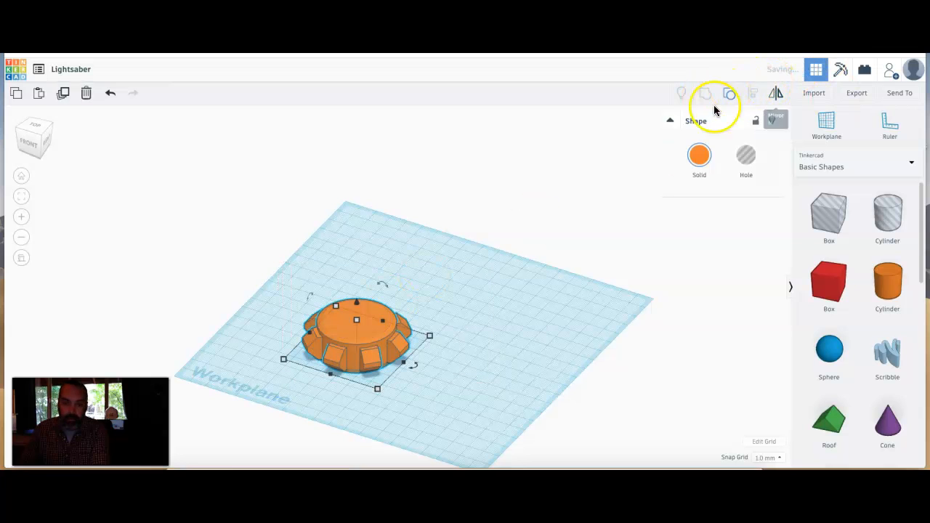
{"action": "left_click", "coordinate": [699, 156]}
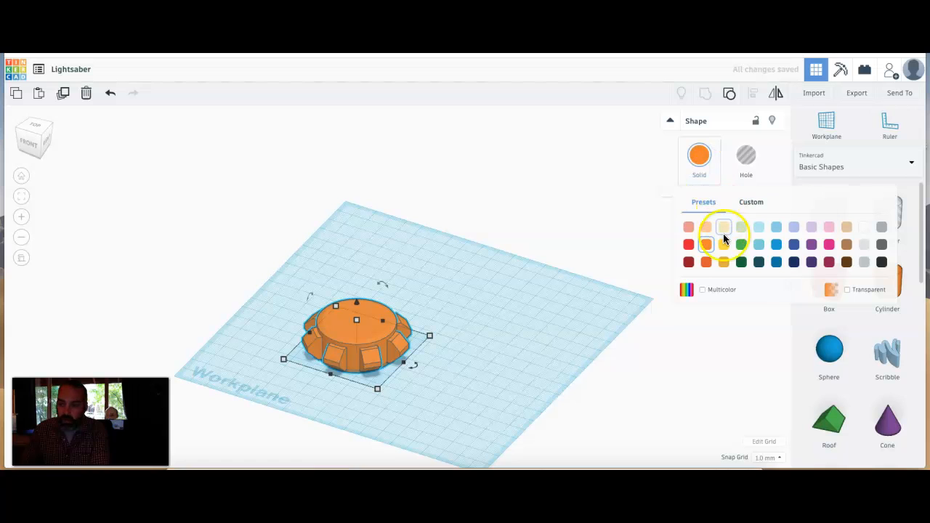
{"action": "left_click", "coordinate": [863, 266]}
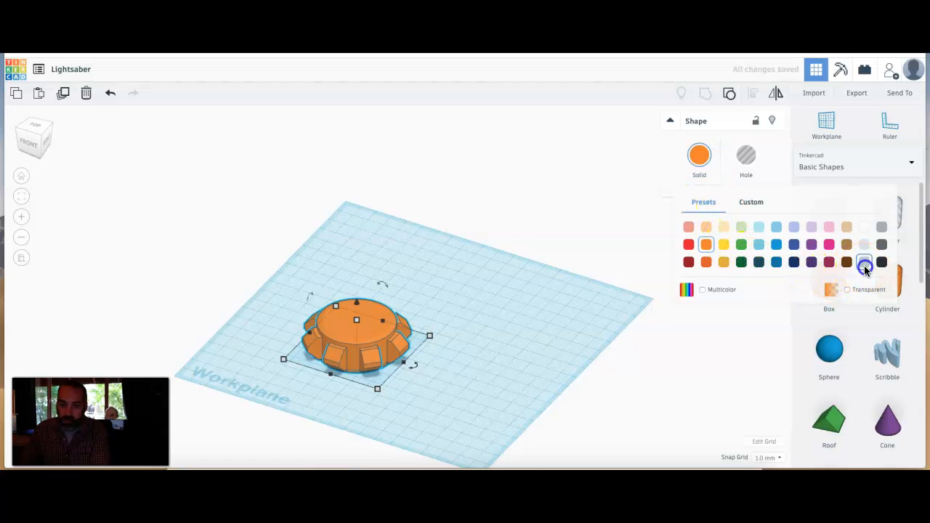
{"action": "left_click", "coordinate": [460, 365]}
- Move the gray pommel base to the back-left corner of the workplane
{"action": "left_click_drag", "start_coordinate": [357, 322], "coordinate": [371, 236]}
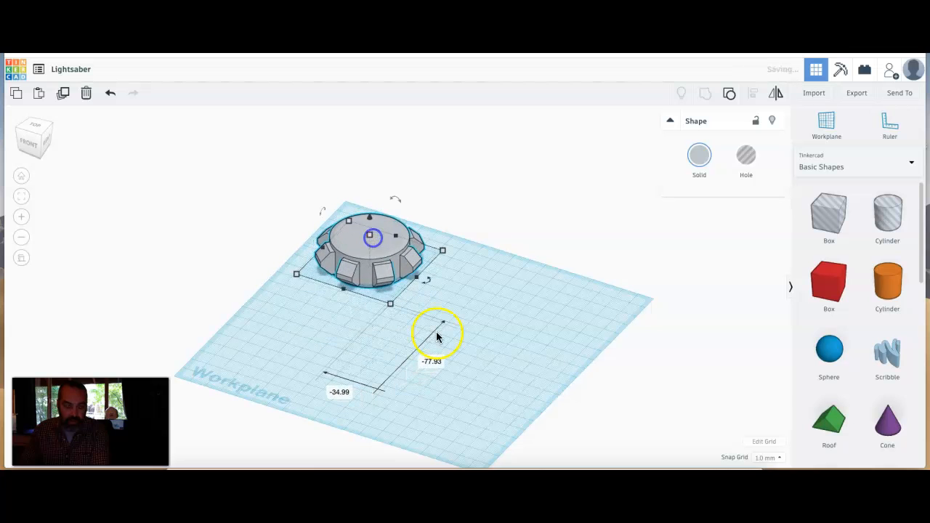
{"action": "left_click", "coordinate": [458, 339]}
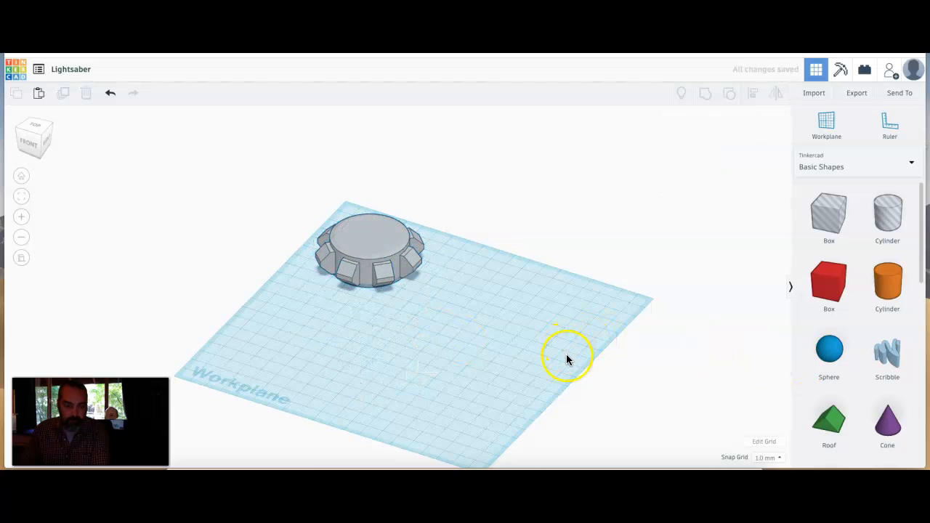
- Add a new solid cylinder on the workplane in front of the finished hilt
{"action": "right_click_drag", "start_coordinate": [601, 393], "coordinate": [533, 377]}
{"action": "left_click", "coordinate": [356, 389]}
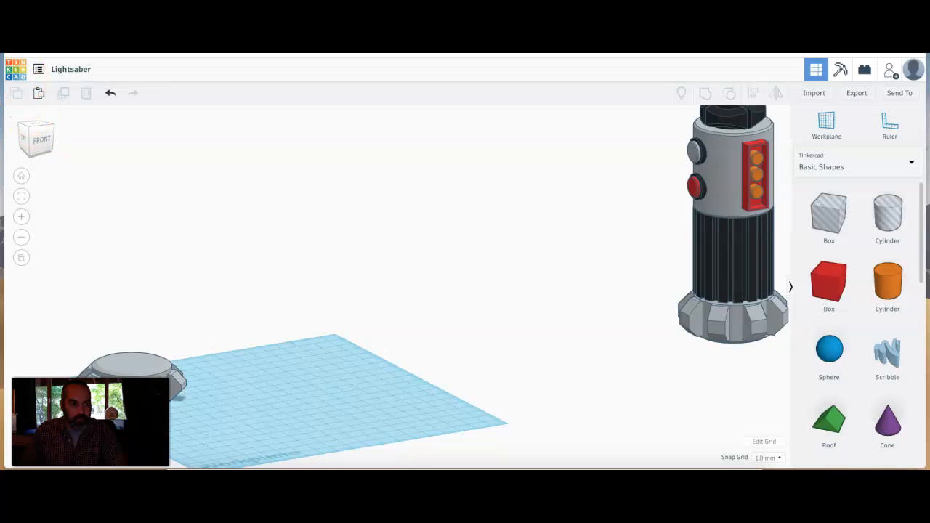
{"action": "left_click_drag", "start_coordinate": [892, 287], "coordinate": [322, 409]}
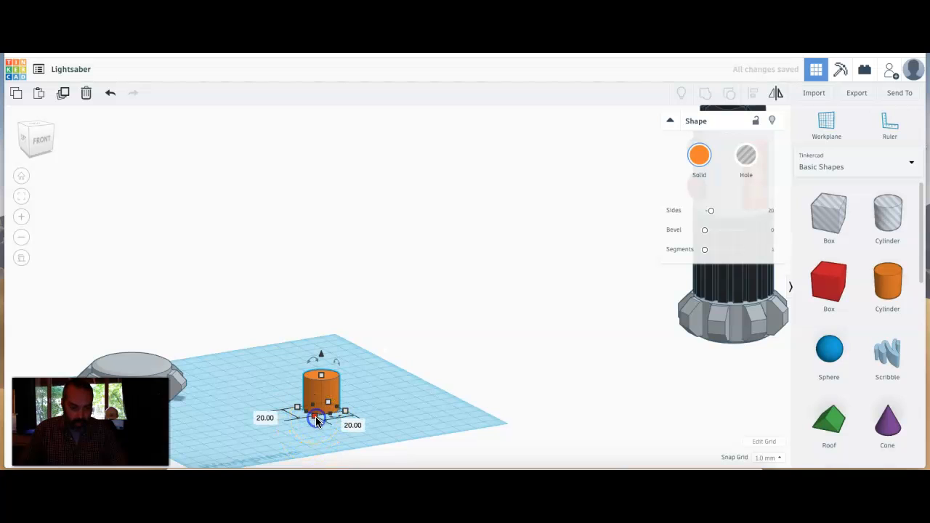
- Set the orange cylinder's length and width to 40 mm and its height to 50 mm
{"action": "left_click", "coordinate": [265, 419]}
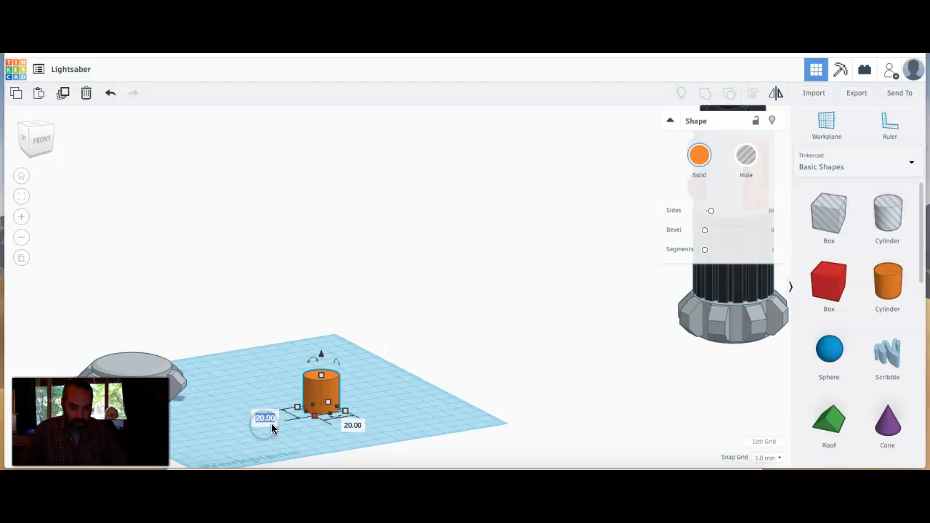
{"action": "type", "text": "40"}
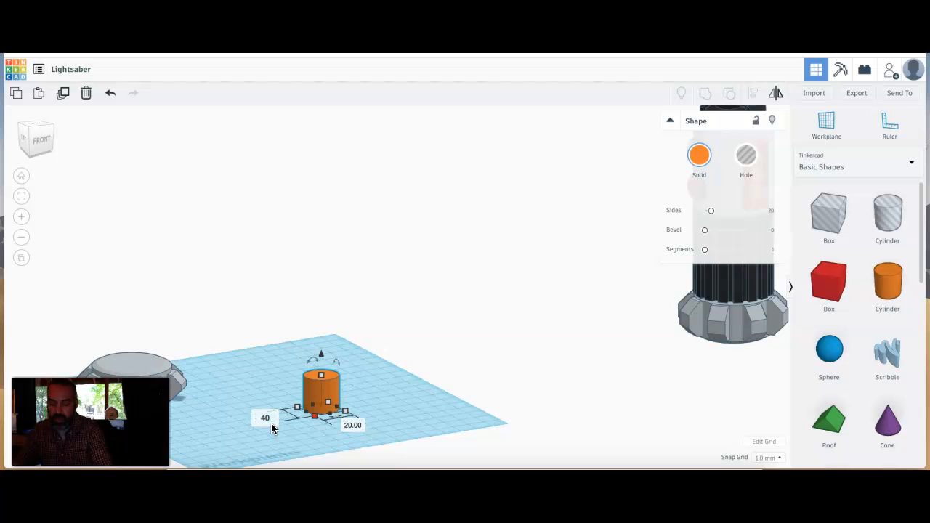
{"action": "key", "text": "Tab"}
{"action": "type", "text": "40"}
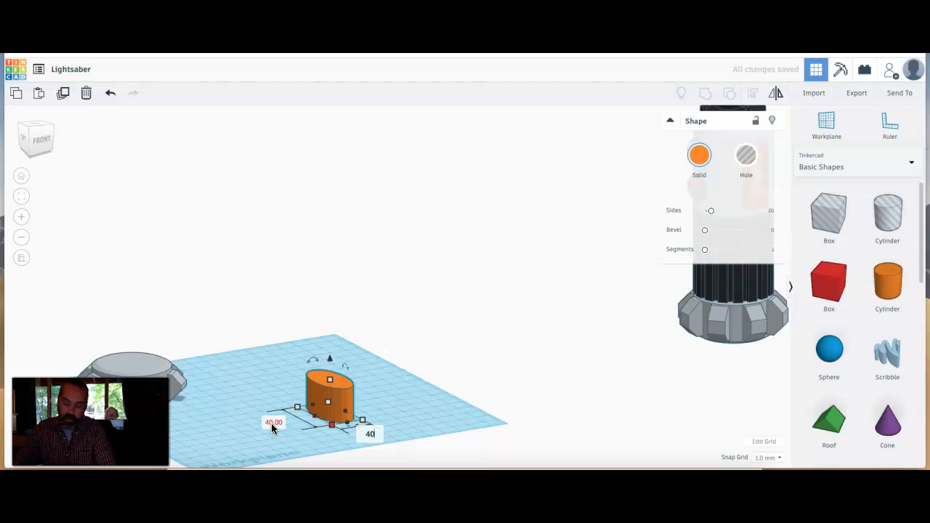
{"action": "key", "text": "Return"}
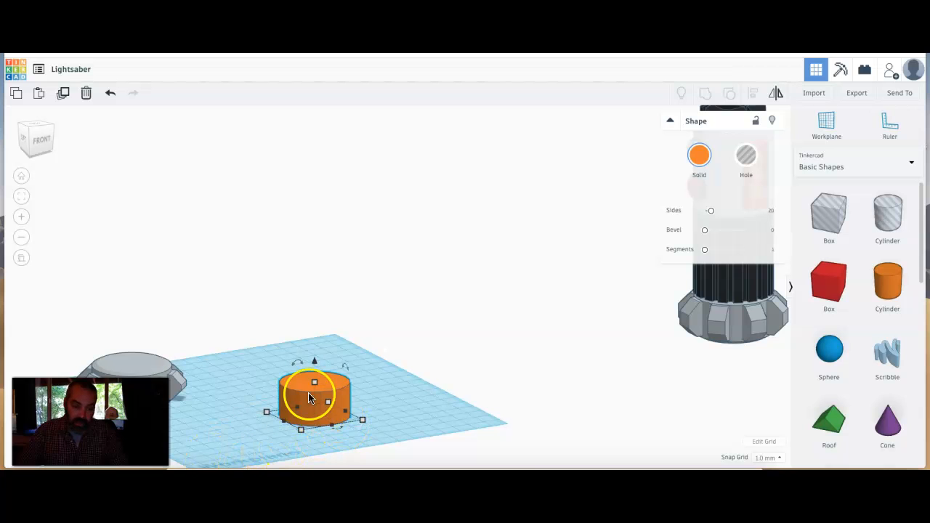
{"action": "left_click", "coordinate": [365, 404]}
{"action": "type", "text": "50"}
{"action": "key", "text": "Return"}
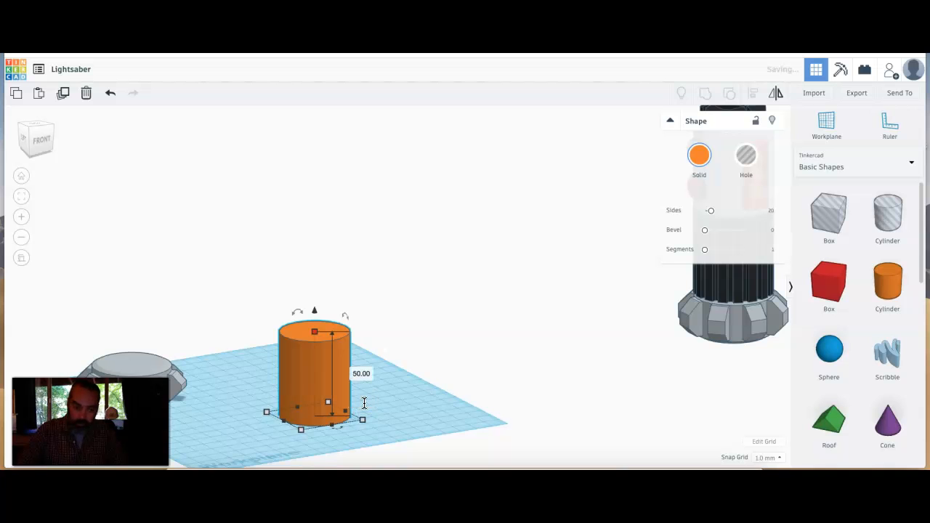
{"action": "left_click", "coordinate": [441, 396]}
- Add a solid red box beside the cylinder and size it 45 mm long, 5 mm wide and 50 mm high
{"action": "left_click_drag", "start_coordinate": [829, 289], "coordinate": [407, 419]}
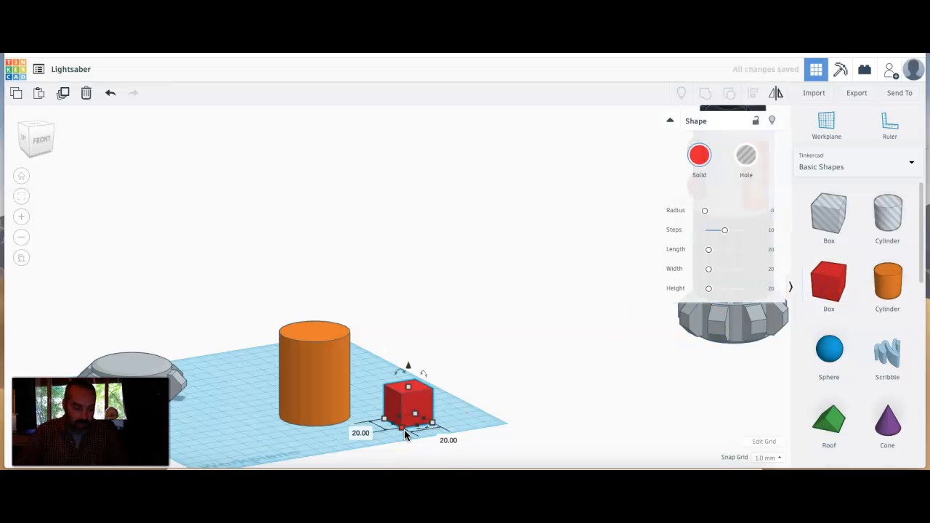
{"action": "left_click", "coordinate": [401, 429]}
{"action": "left_click", "coordinate": [353, 430]}
{"action": "type", "text": "45"}
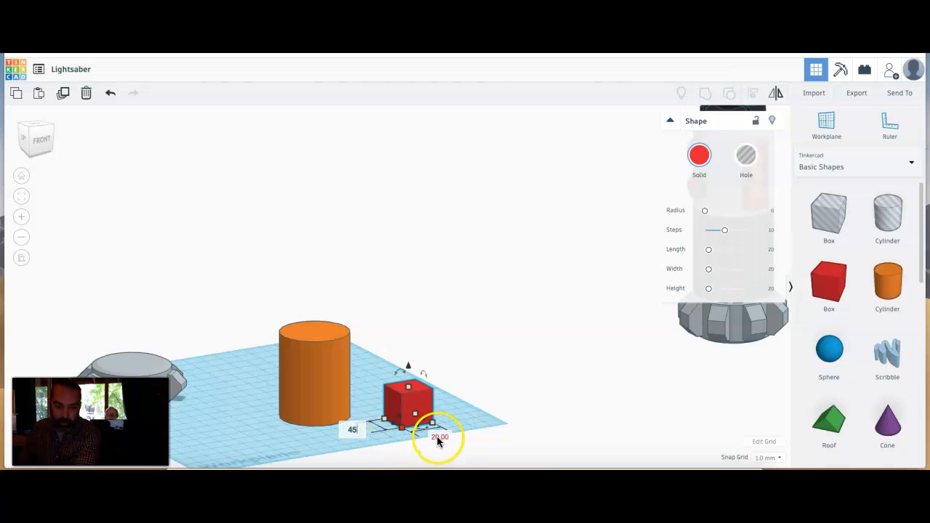
{"action": "key", "text": "Return"}
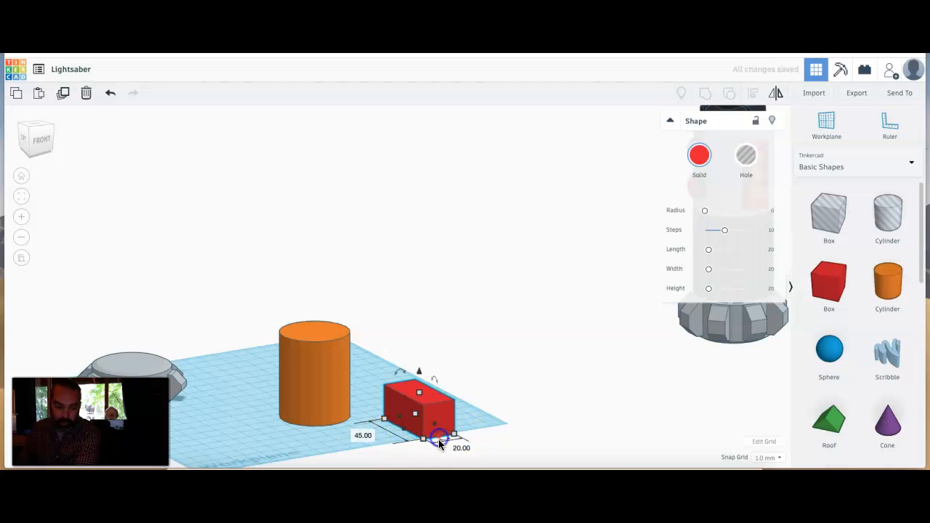
{"action": "left_click", "coordinate": [462, 448]}
{"action": "type", "text": "5"}
{"action": "key", "text": "Return"}
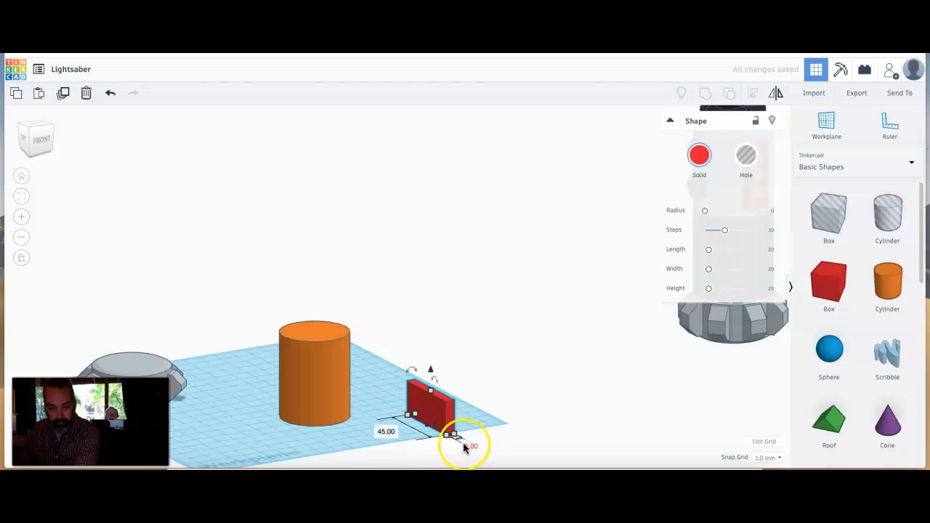
{"action": "left_click", "coordinate": [476, 407]}
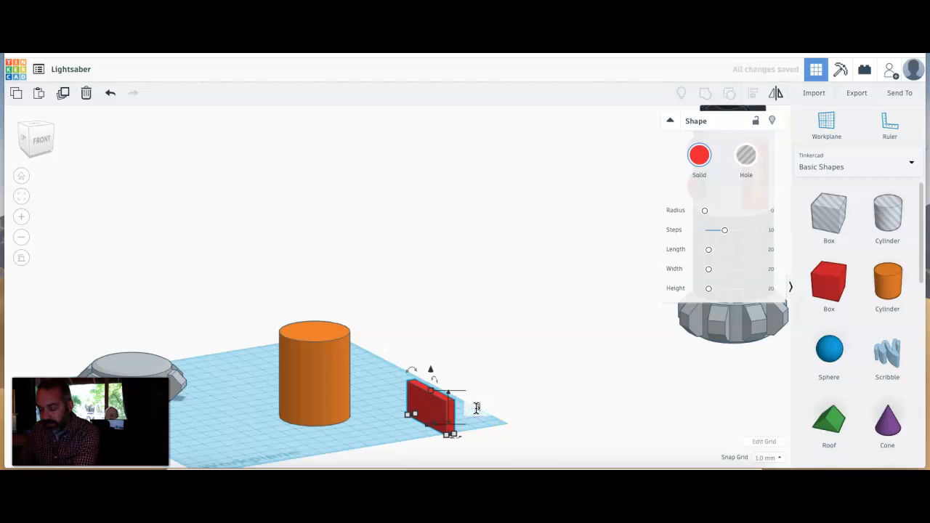
{"action": "type", "text": "50"}
{"action": "key", "text": "Return"}
{"action": "left_click", "coordinate": [446, 394]}
- Align the red box and the orange cylinder on their centers in both horizontal directions
{"action": "left_click", "coordinate": [357, 409]}
{"action": "right_click_drag", "start_coordinate": [357, 409], "coordinate": [334, 456]}
{"action": "left_click", "coordinate": [421, 367]}
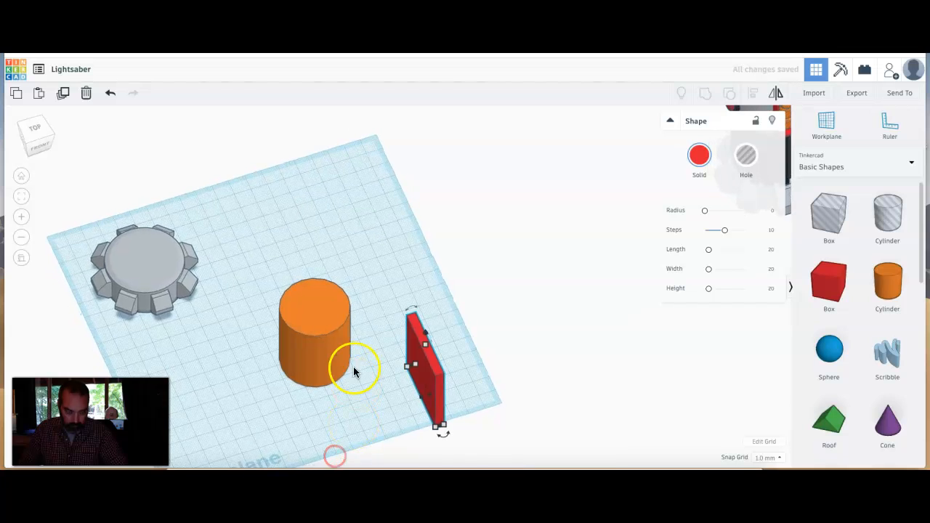
{"action": "left_click_drag", "start_coordinate": [260, 265], "coordinate": [517, 449]}
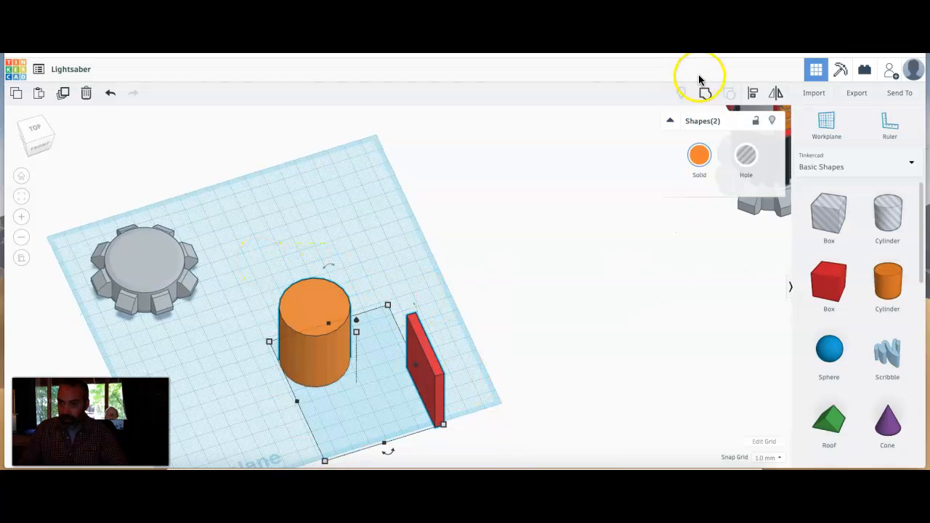
{"action": "left_click", "coordinate": [753, 93]}
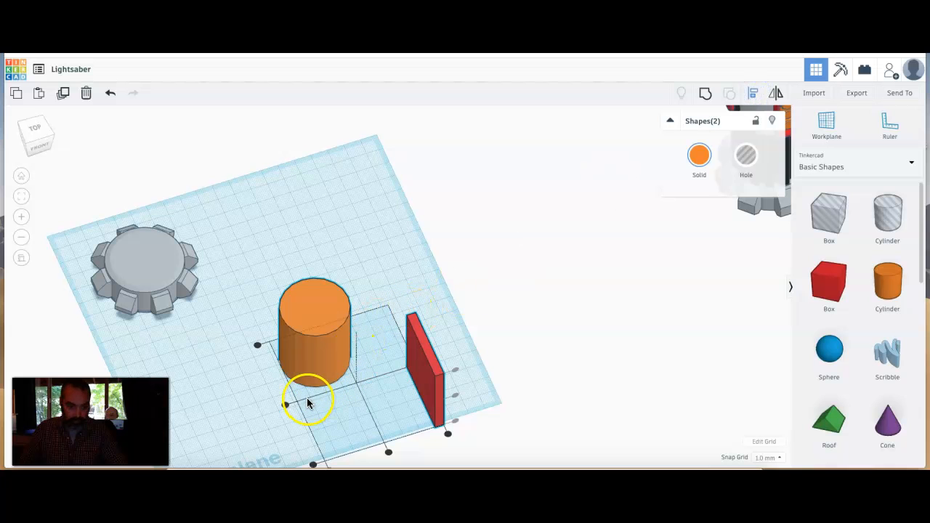
{"action": "left_click", "coordinate": [285, 405]}
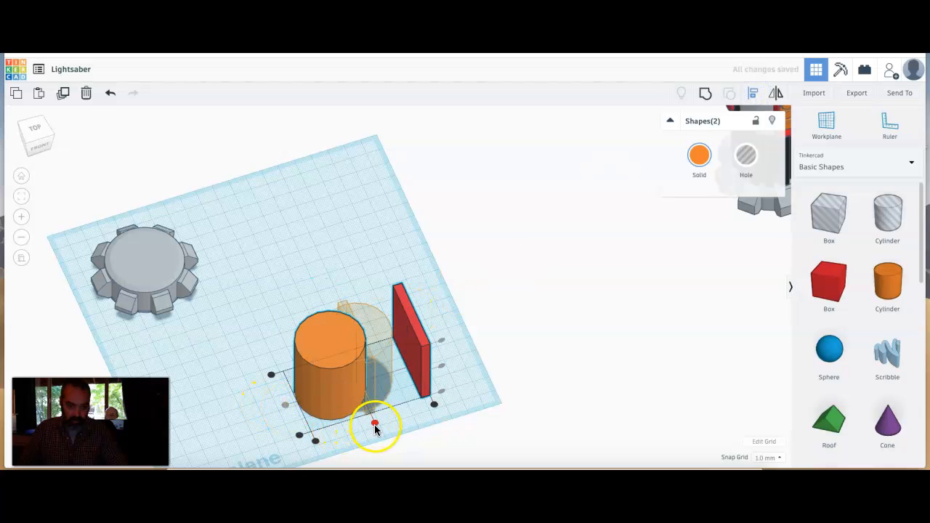
{"action": "left_click", "coordinate": [375, 425]}
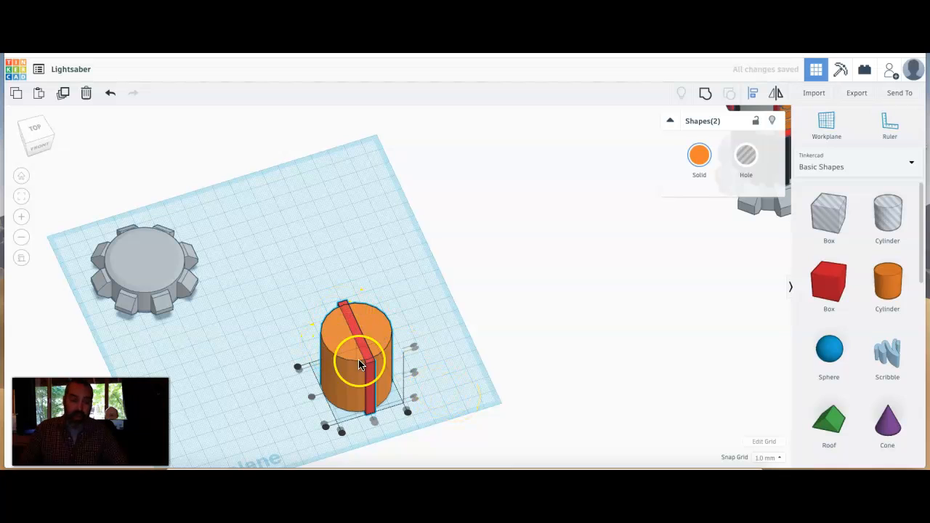
{"action": "left_click", "coordinate": [472, 412]}
{"action": "left_click", "coordinate": [428, 414]}
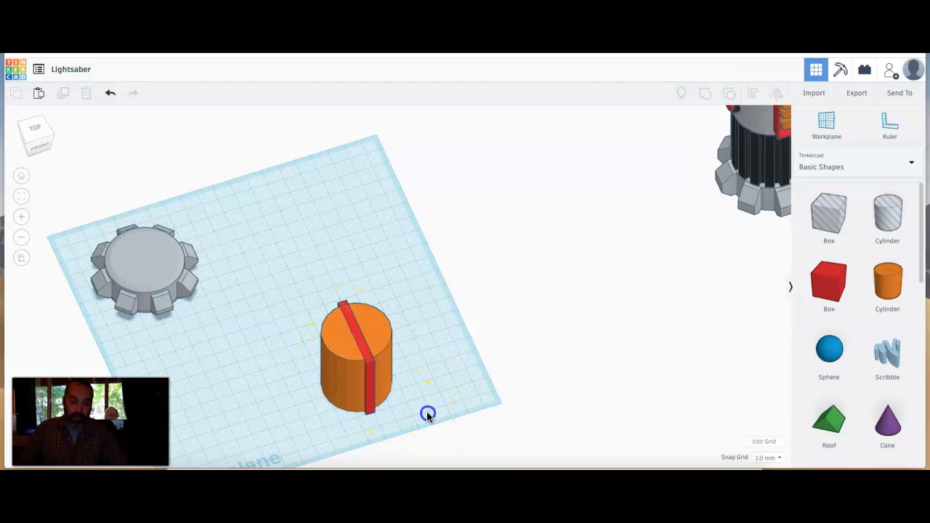
- Duplicate the red box in place and rotate the copy slightly about the cylinder's vertical axis
{"action": "right_click_drag", "start_coordinate": [428, 412], "coordinate": [388, 429]}
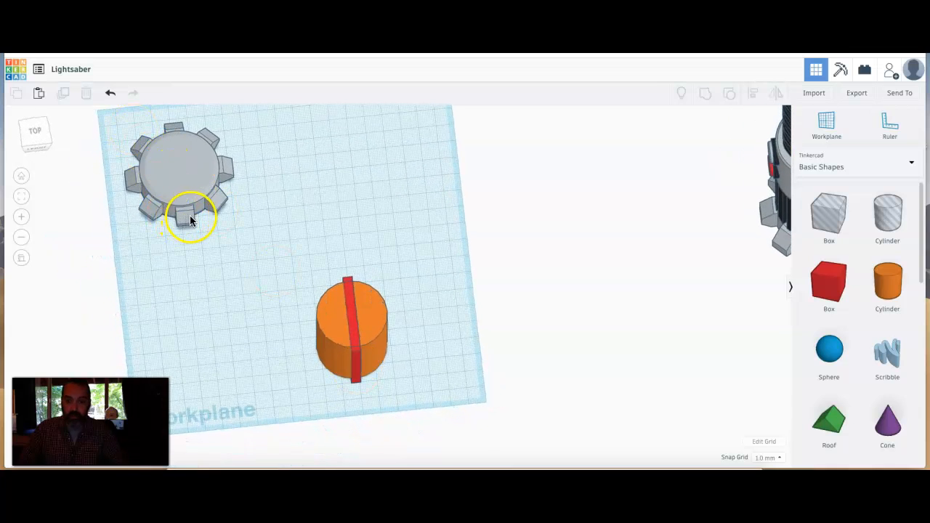
{"action": "left_click", "coordinate": [356, 371]}
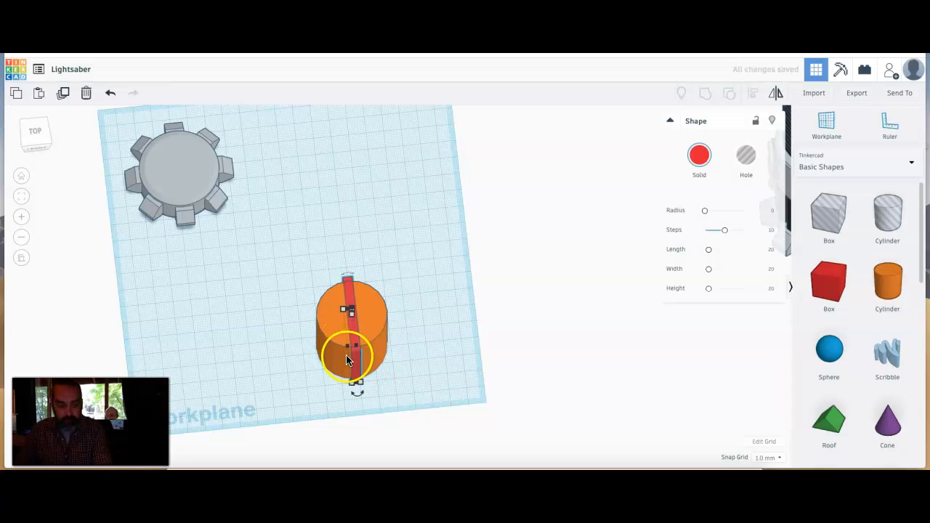
{"action": "left_click", "coordinate": [359, 400]}
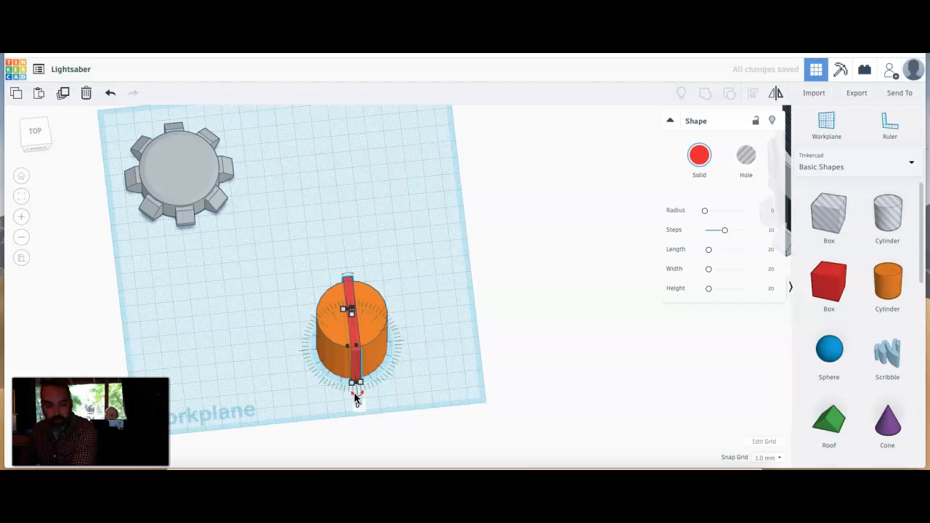
{"action": "left_click_drag", "start_coordinate": [358, 393], "coordinate": [358, 408]}
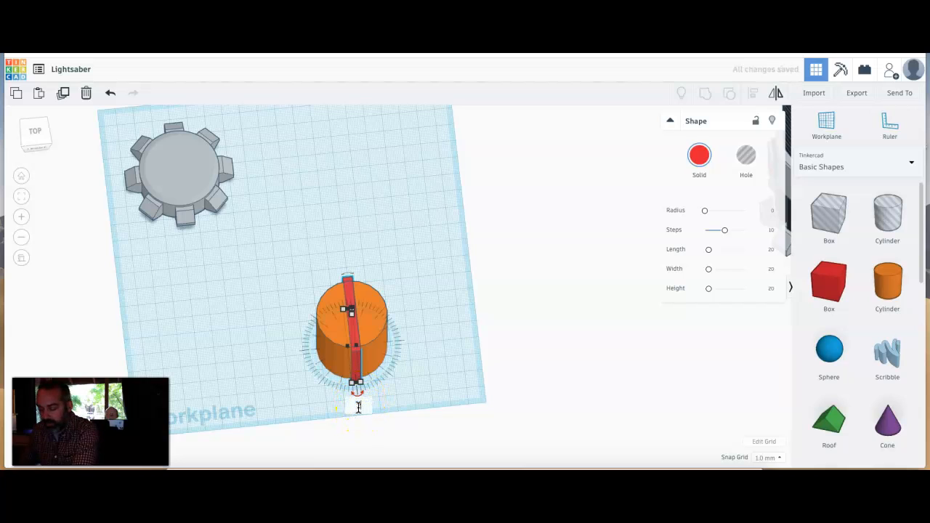
{"action": "key", "text": "Return"}
{"action": "left_click", "coordinate": [368, 394]}
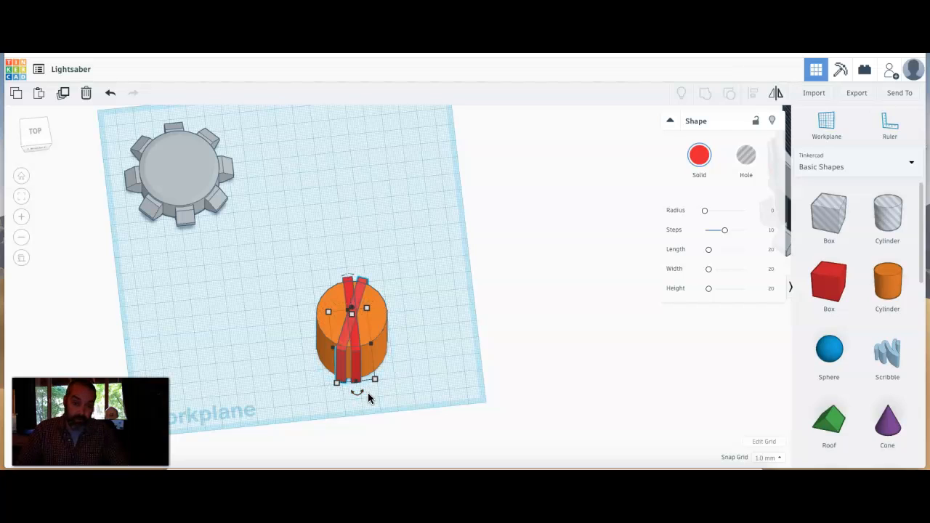
- Repeat the rotated duplicate of the red box until evenly spaced ridges surround the whole cylinder
{"action": "left_click", "coordinate": [343, 355]}
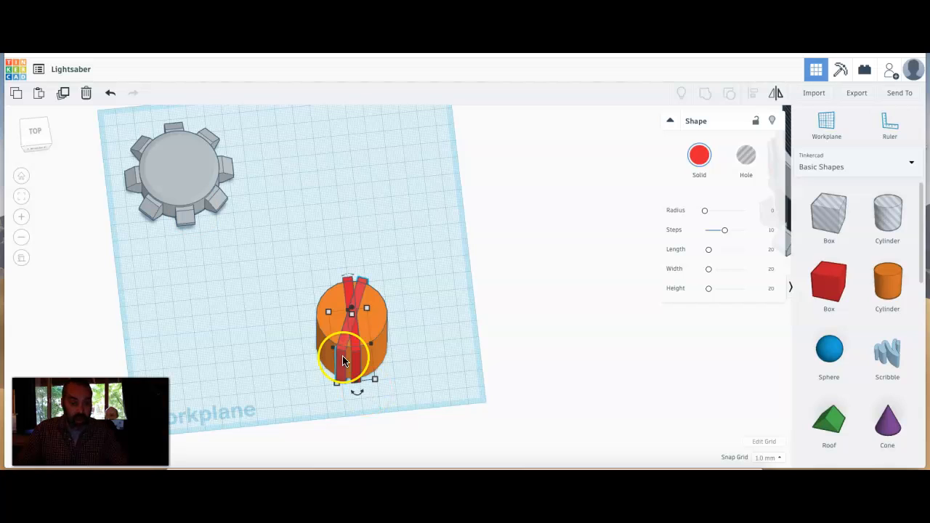
{"action": "left_click", "coordinate": [63, 93]}
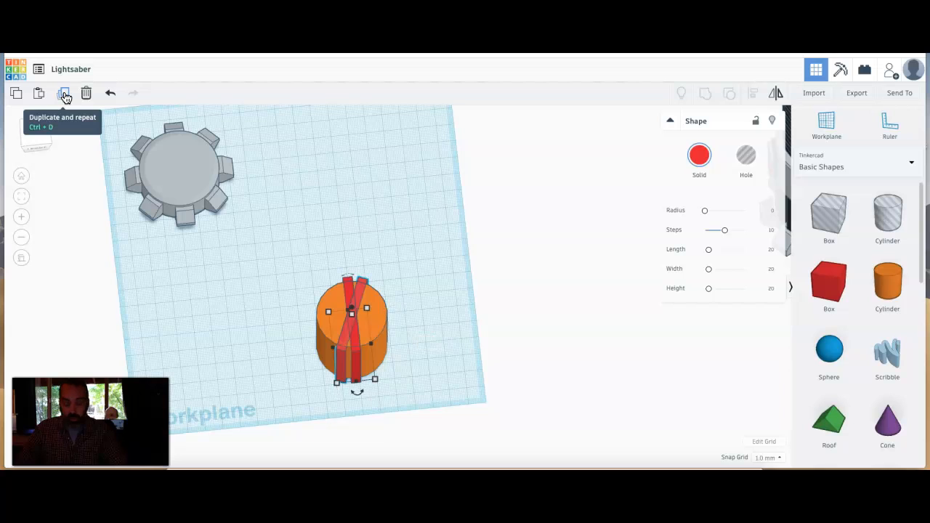
{"action": "left_click", "coordinate": [64, 93]}
{"action": "left_click", "coordinate": [63, 93]}
{"action": "left_click", "coordinate": [63, 93]}
{"action": "left_click", "coordinate": [63, 93]}
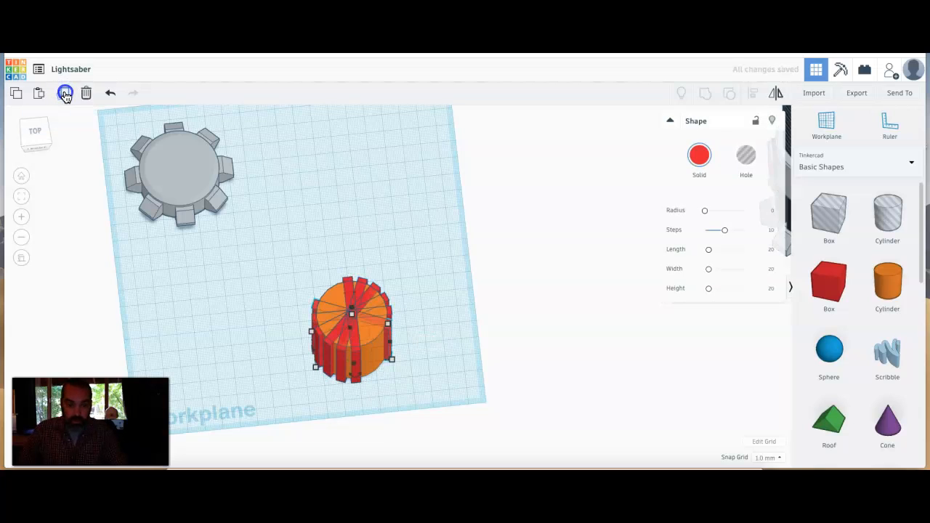
{"action": "left_click", "coordinate": [65, 93]}
{"action": "left_click", "coordinate": [65, 93]}
{"action": "left_click", "coordinate": [89, 93]}
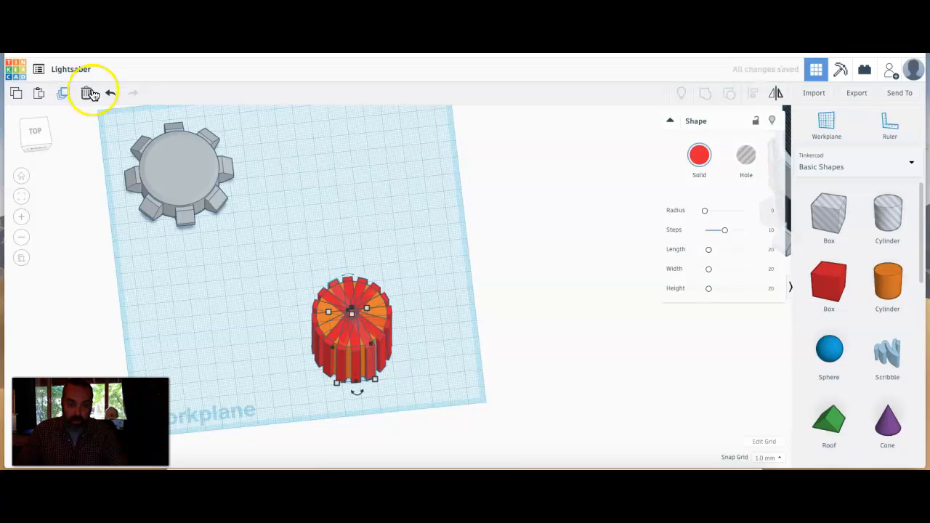
{"action": "left_click", "coordinate": [404, 254]}
- Group the cylinder with all the red boxes and color the resulting grip black
{"action": "right_click_drag", "start_coordinate": [405, 289], "coordinate": [470, 255]}
{"action": "left_click_drag", "start_coordinate": [428, 276], "coordinate": [291, 453]}
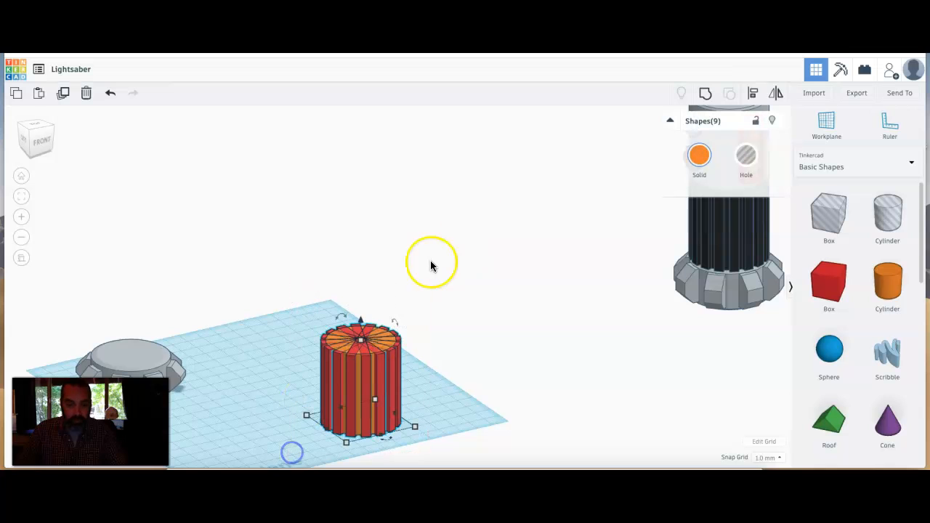
{"action": "left_click", "coordinate": [705, 93]}
{"action": "left_click", "coordinate": [698, 157]}
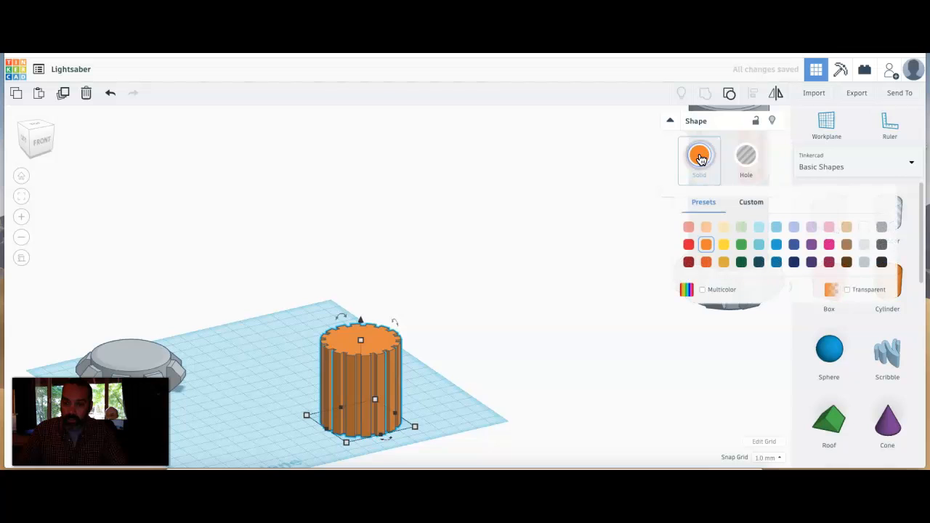
{"action": "left_click", "coordinate": [881, 262]}
{"action": "left_click", "coordinate": [487, 366]}
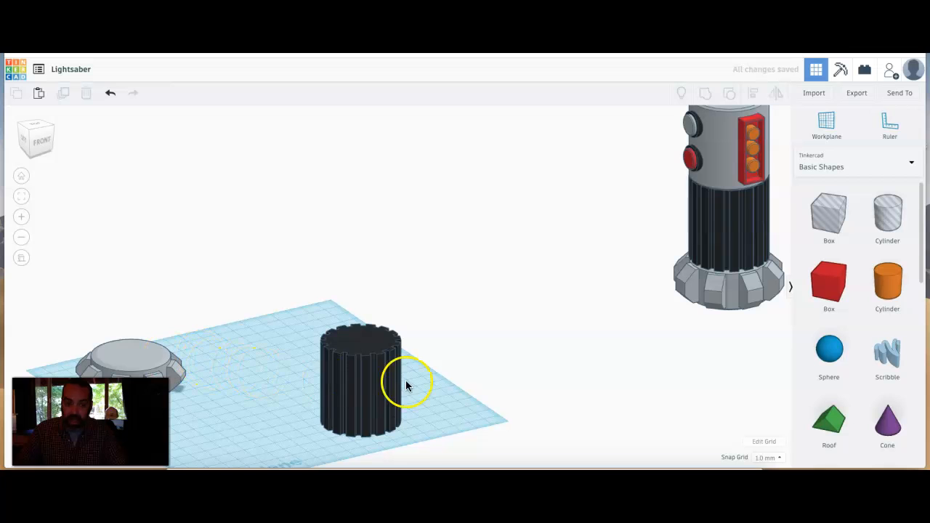
- Move the black grip beside the gray pommel base and raise it onto a workplane placed on the pommel's top face
{"action": "left_click_drag", "start_coordinate": [361, 375], "coordinate": [257, 340]}
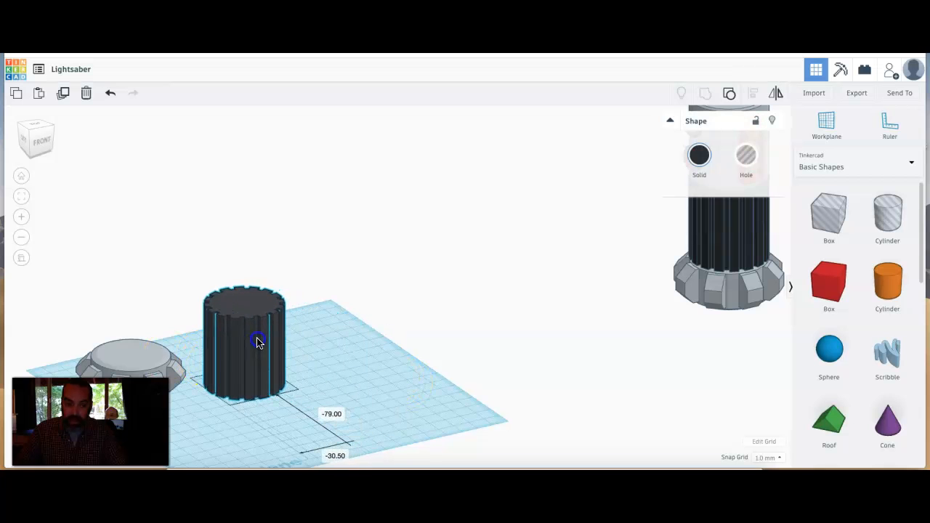
{"action": "right_click_drag", "start_coordinate": [420, 378], "coordinate": [394, 390]}
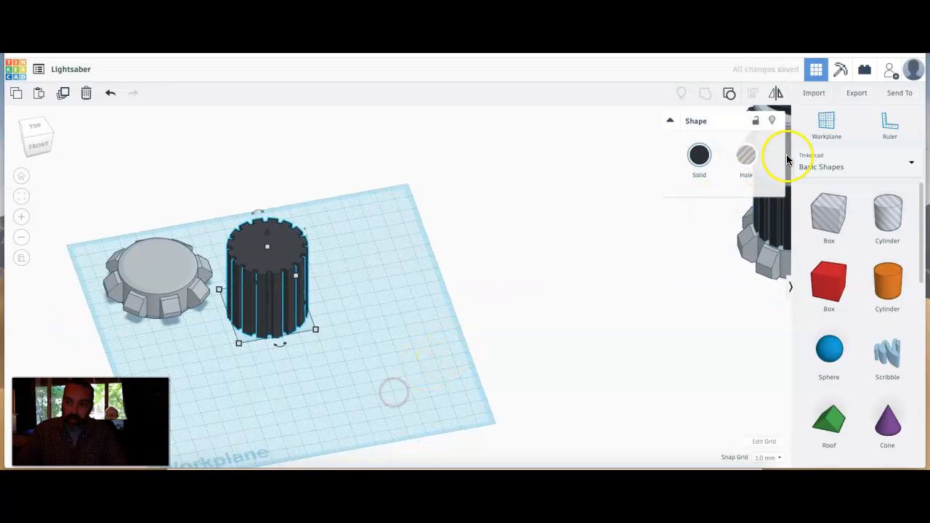
{"action": "left_click", "coordinate": [831, 125]}
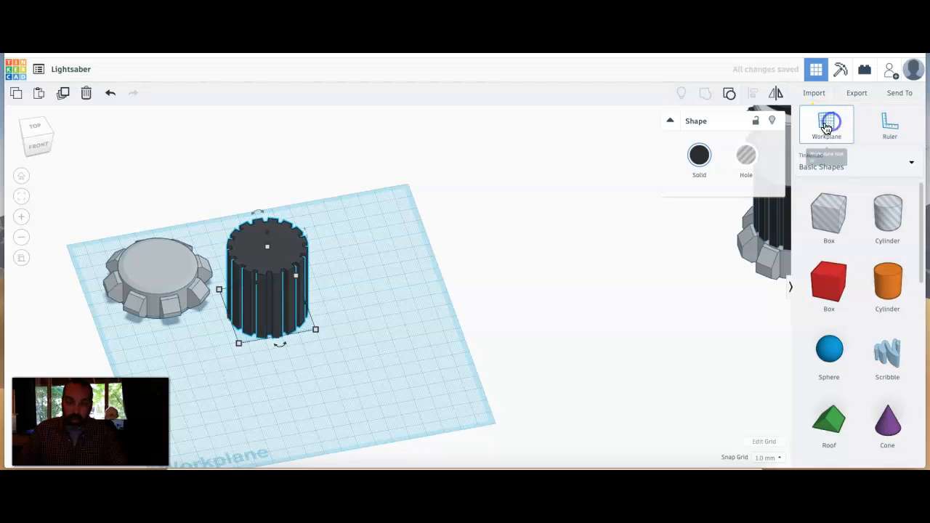
{"action": "left_click", "coordinate": [161, 267]}
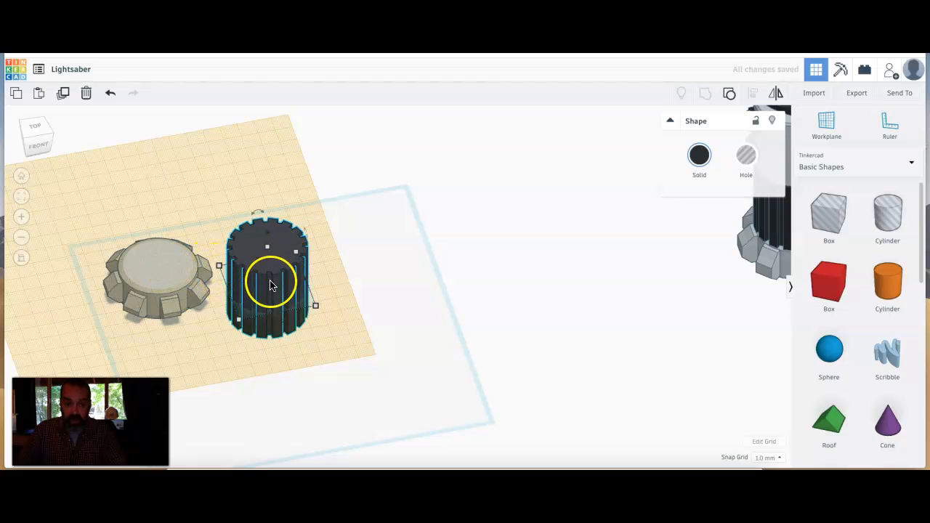
{"action": "left_click", "coordinate": [276, 244]}
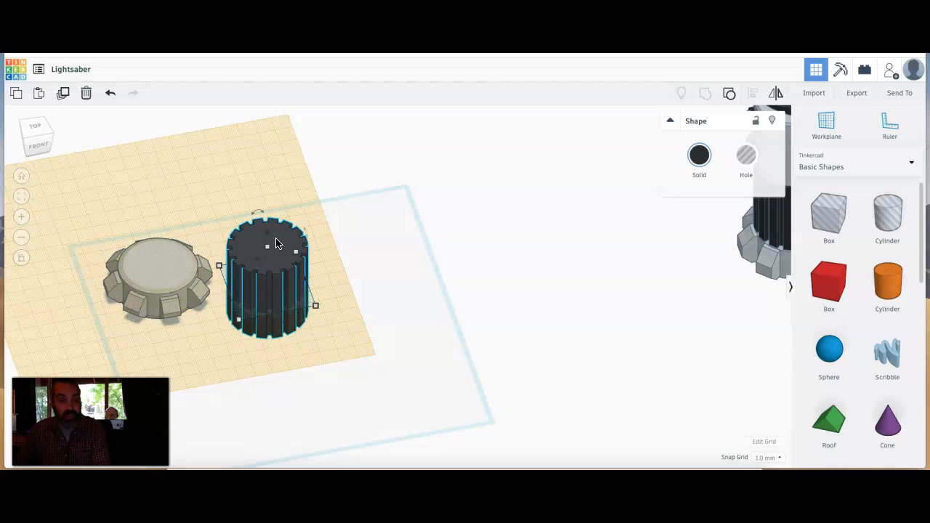
{"action": "key", "text": "d"}
{"action": "left_click", "coordinate": [303, 216]}
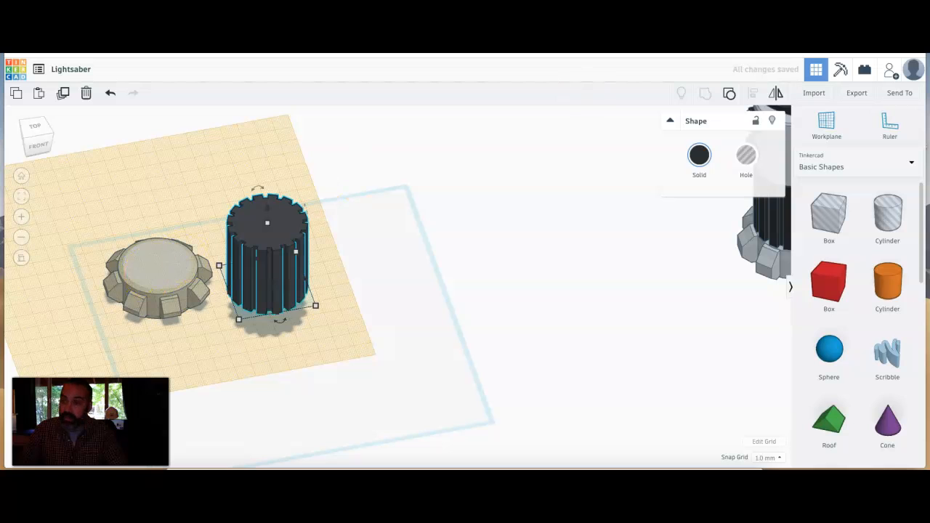
- Return the workplane to the ground plane and align the black grip with the pommel base, centered in both horizontal directions
{"action": "left_click", "coordinate": [826, 122]}
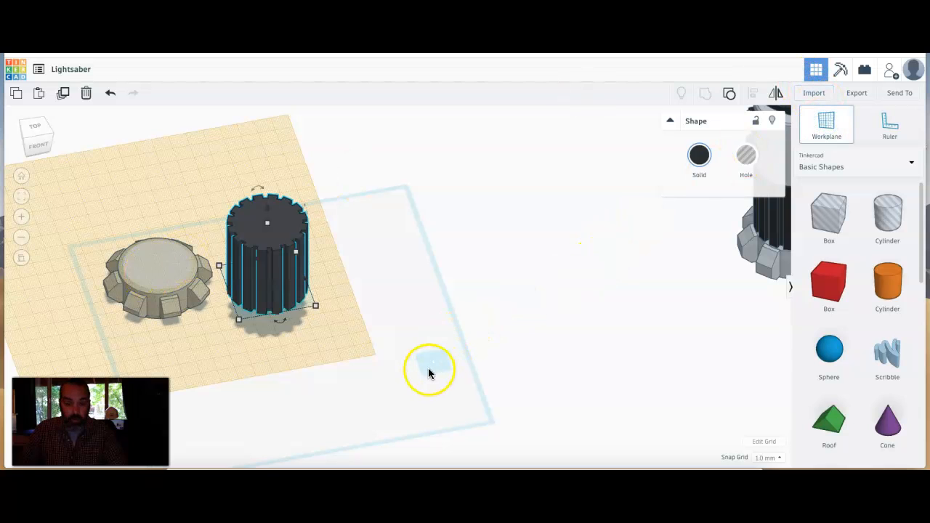
{"action": "left_click", "coordinate": [427, 375]}
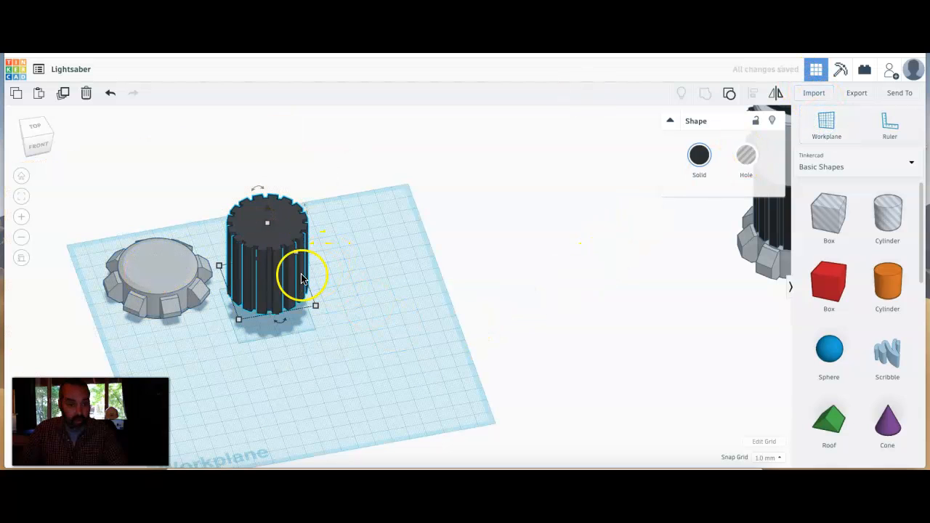
{"action": "left_click_drag", "start_coordinate": [363, 259], "coordinate": [87, 305]}
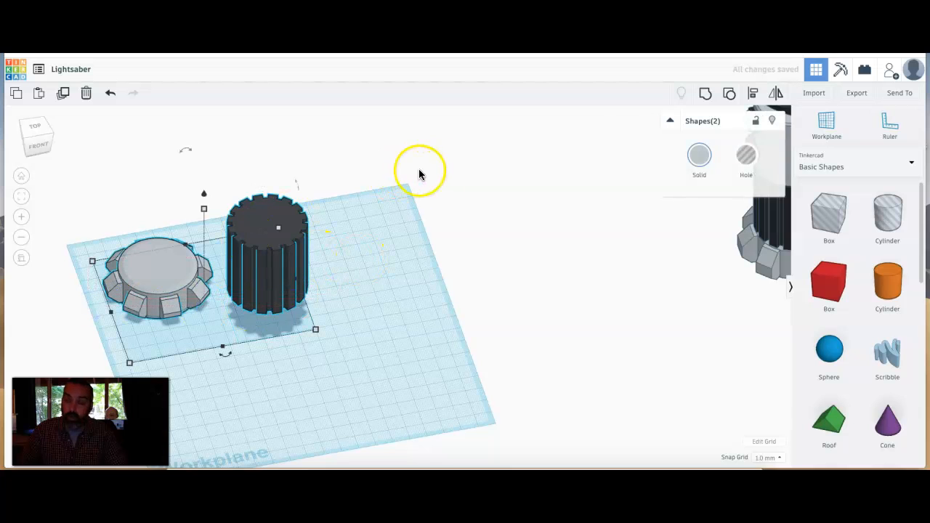
{"action": "left_click", "coordinate": [753, 92]}
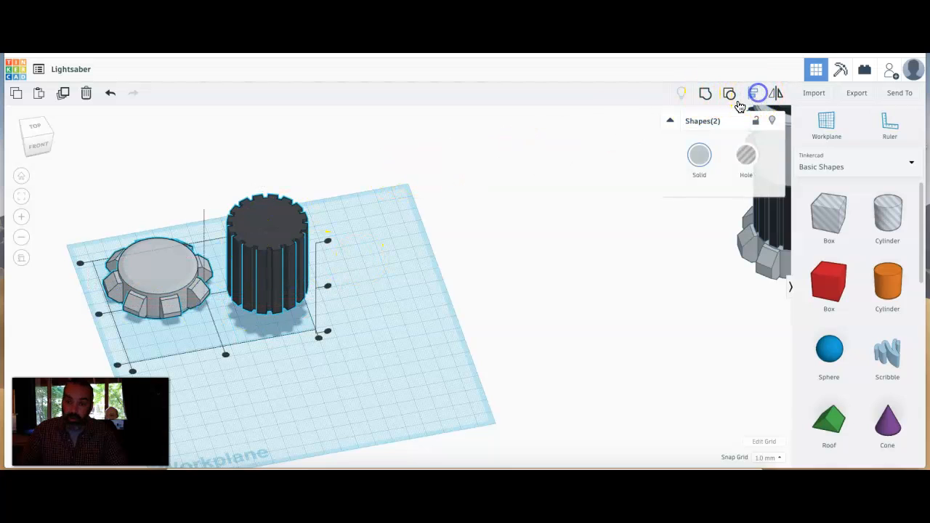
{"action": "left_click", "coordinate": [226, 358]}
{"action": "left_click", "coordinate": [140, 308]}
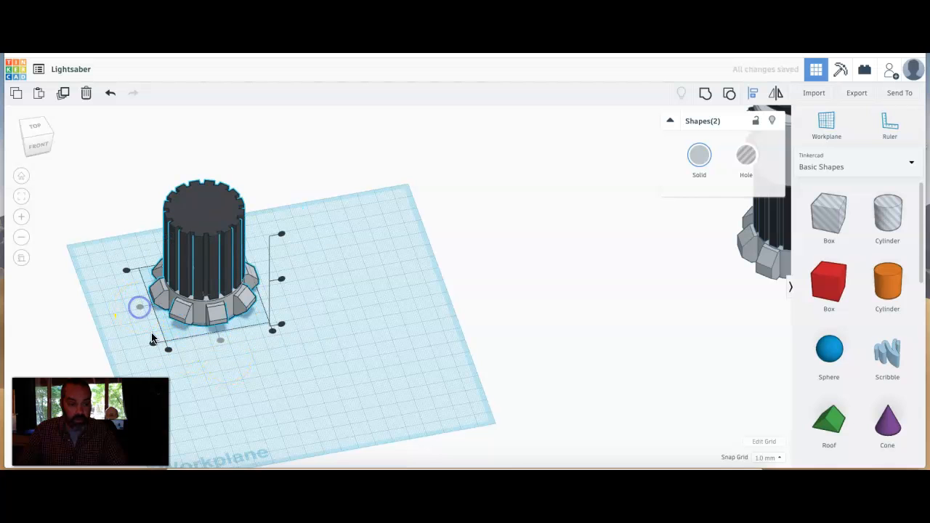
{"action": "left_click", "coordinate": [259, 370]}
- Place a solid cylinder on the workplane beside the hilt and set its length and width to 40 mm
{"action": "right_click_drag", "start_coordinate": [260, 370], "coordinate": [274, 339]}
{"action": "scroll", "coordinate": [347, 327], "scroll_direction": "down", "scroll_amount": 2}
{"action": "right_click_drag", "start_coordinate": [347, 328], "coordinate": [284, 341]}
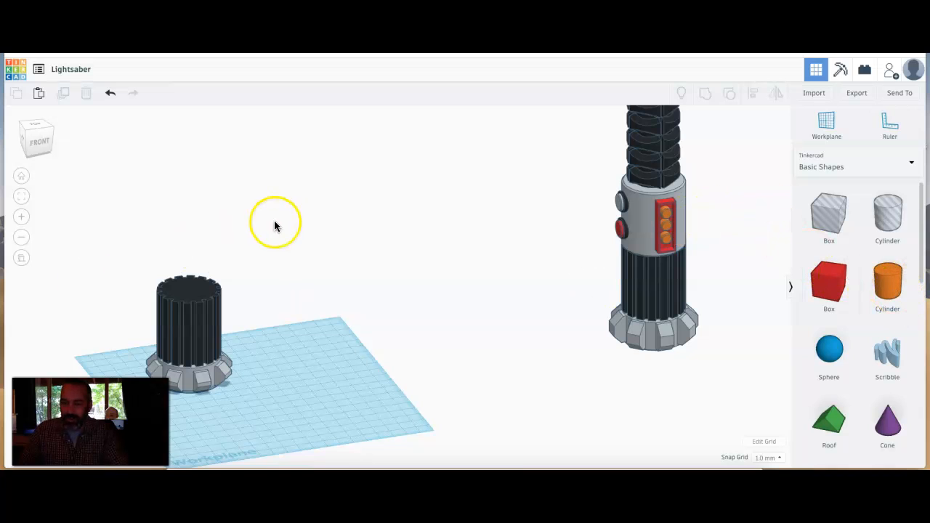
{"action": "left_click", "coordinate": [893, 290]}
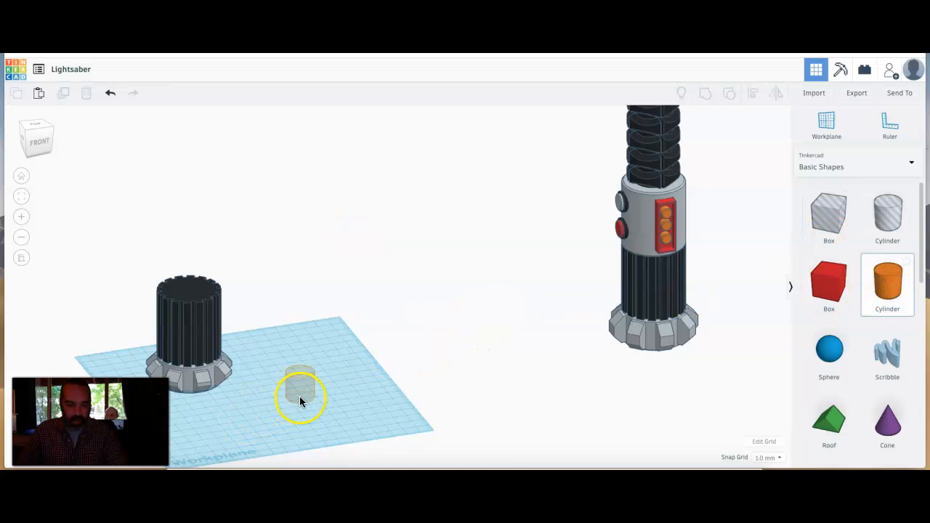
{"action": "left_click", "coordinate": [335, 395]}
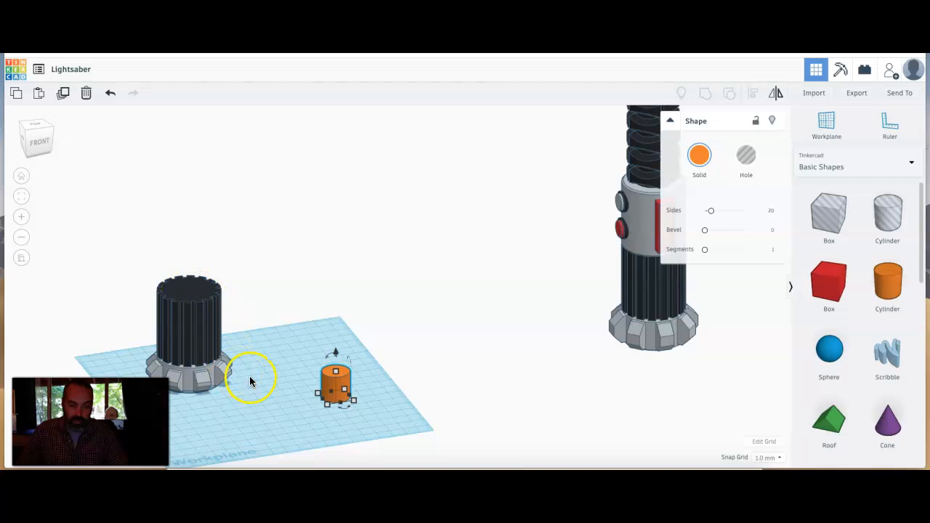
{"action": "left_click", "coordinate": [326, 404]}
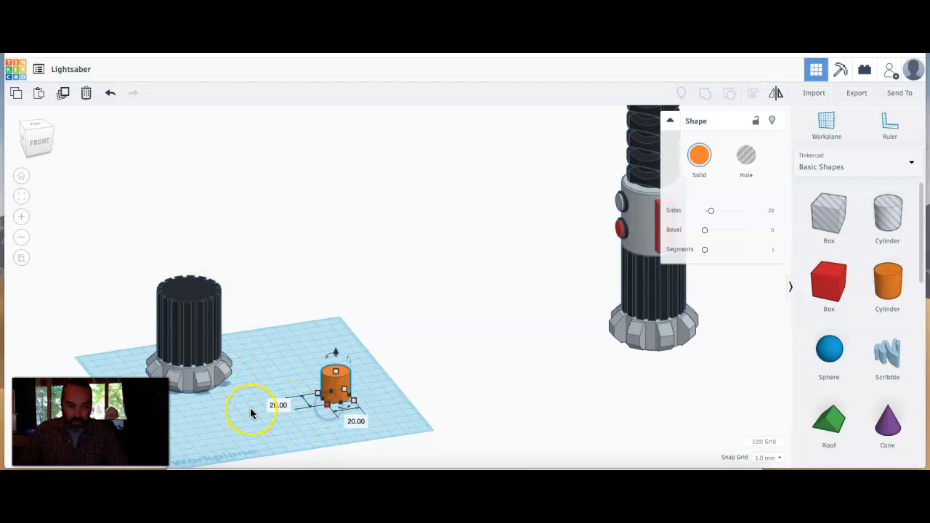
{"action": "type", "text": "40"}
{"action": "key", "text": "Return"}
{"action": "type", "text": "40"}
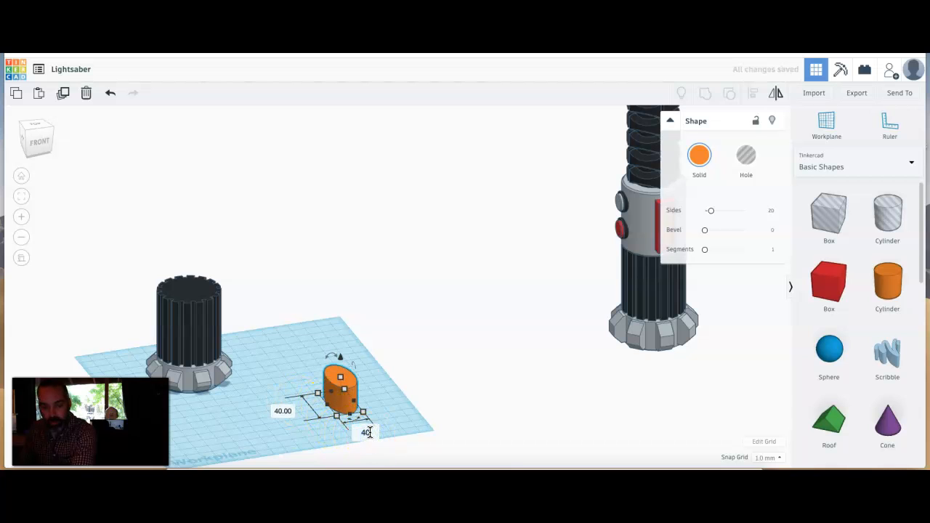
{"action": "key", "text": "Return"}
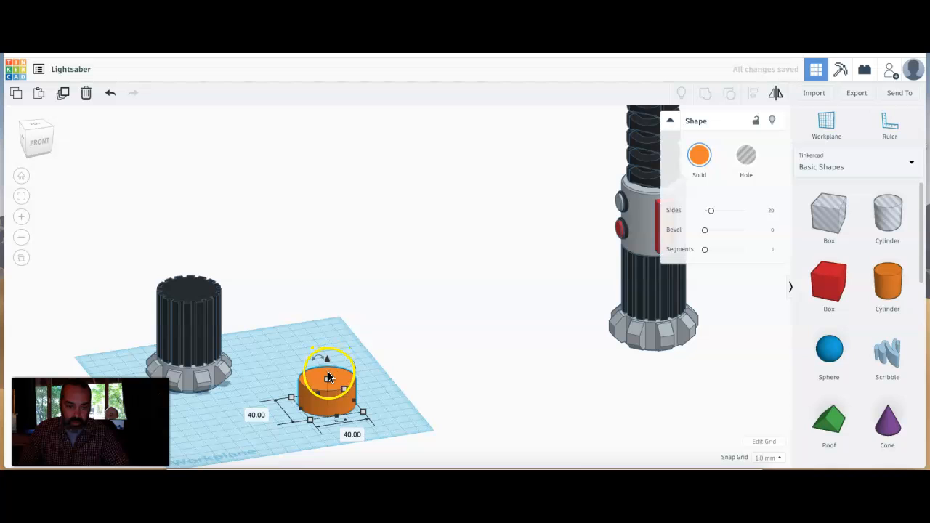
- Raise the orange cylinder's height to 50 mm and give it 63 sides and a bevel of 0.62
{"action": "left_click_drag", "start_coordinate": [327, 379], "coordinate": [327, 339]}
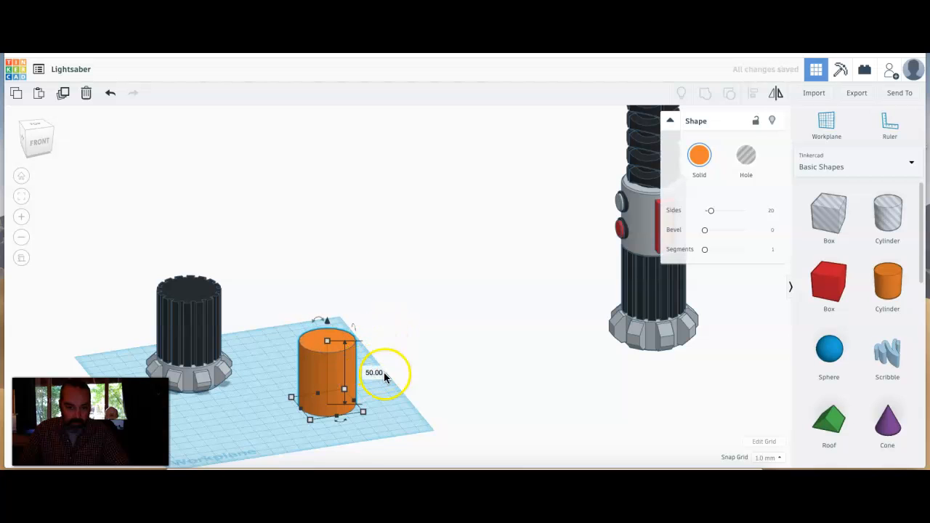
{"action": "left_click_drag", "start_coordinate": [703, 215], "coordinate": [709, 232]}
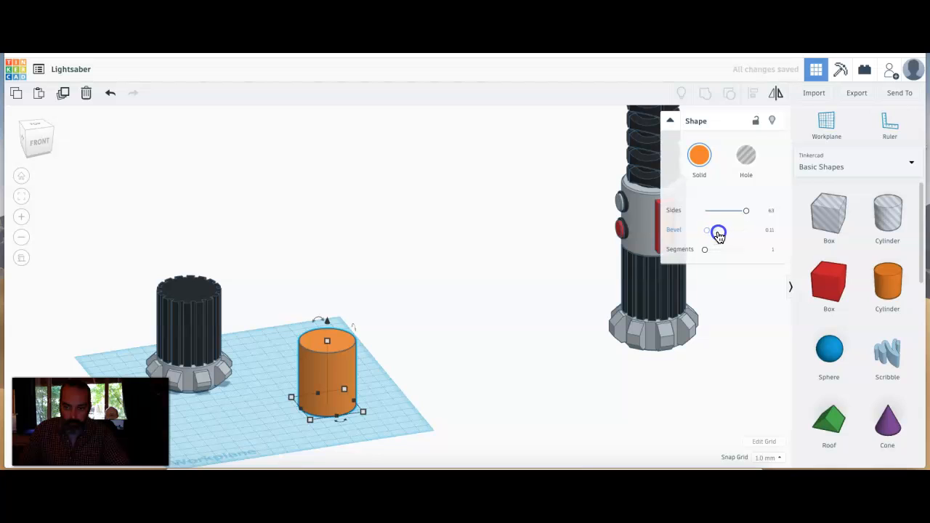
{"action": "left_click_drag", "start_coordinate": [719, 238], "coordinate": [715, 234]}
{"action": "left_click", "coordinate": [464, 356]}
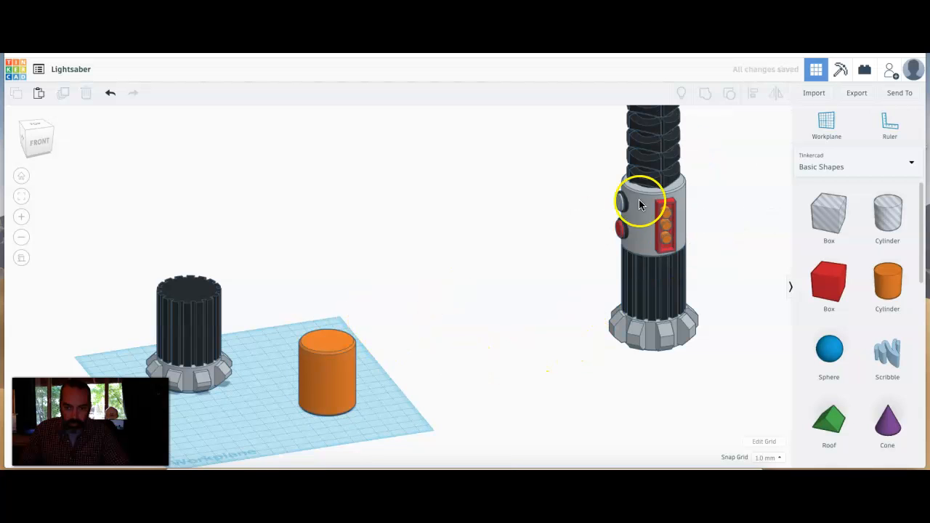
- Color the large orange cylinder light gray
{"action": "left_click", "coordinate": [327, 387]}
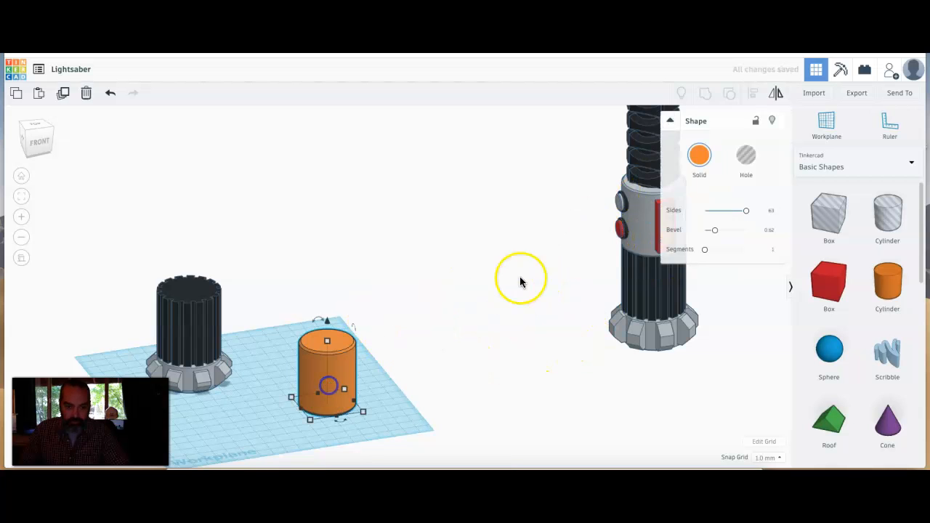
{"action": "left_click", "coordinate": [699, 156]}
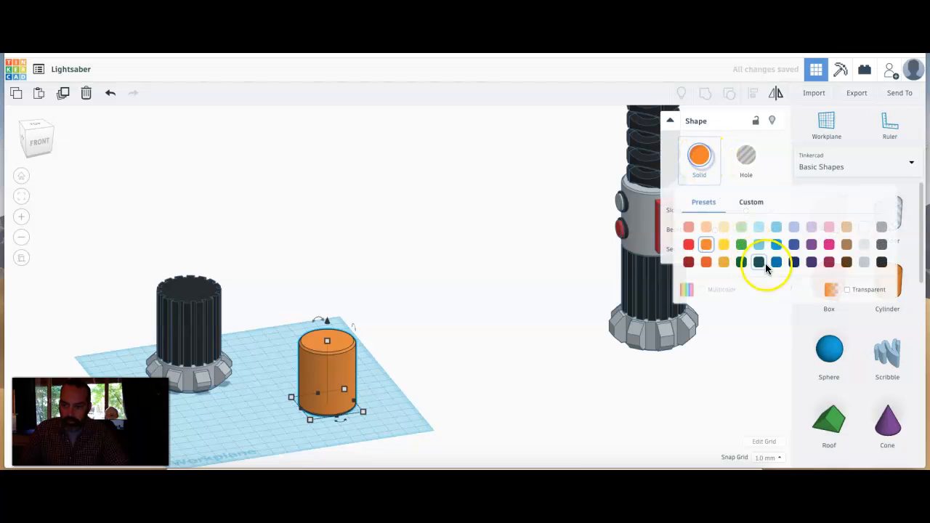
{"action": "left_click", "coordinate": [865, 245]}
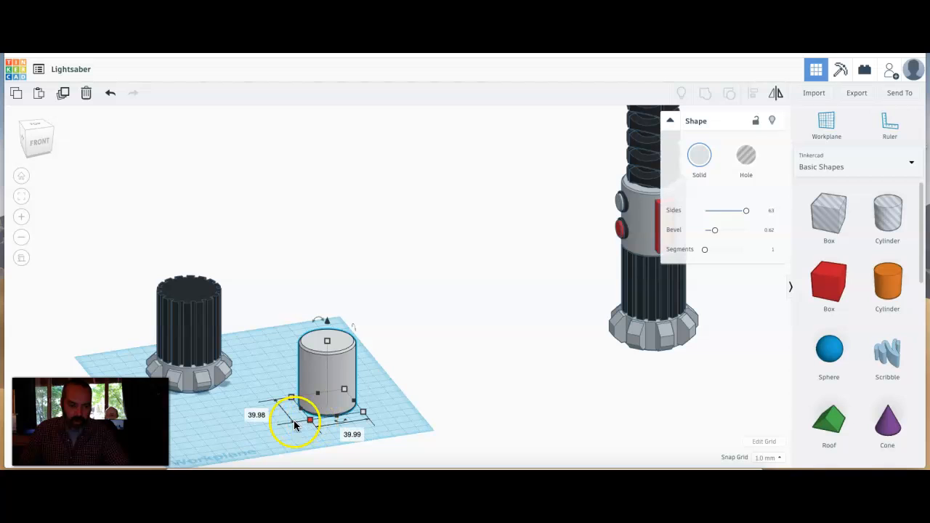
- Set the light gray cylinder's length and width to 45 mm
{"action": "left_click", "coordinate": [251, 415]}
{"action": "type", "text": "45"}
{"action": "left_click", "coordinate": [348, 435]}
{"action": "type", "text": "45"}
{"action": "key", "text": "Return"}
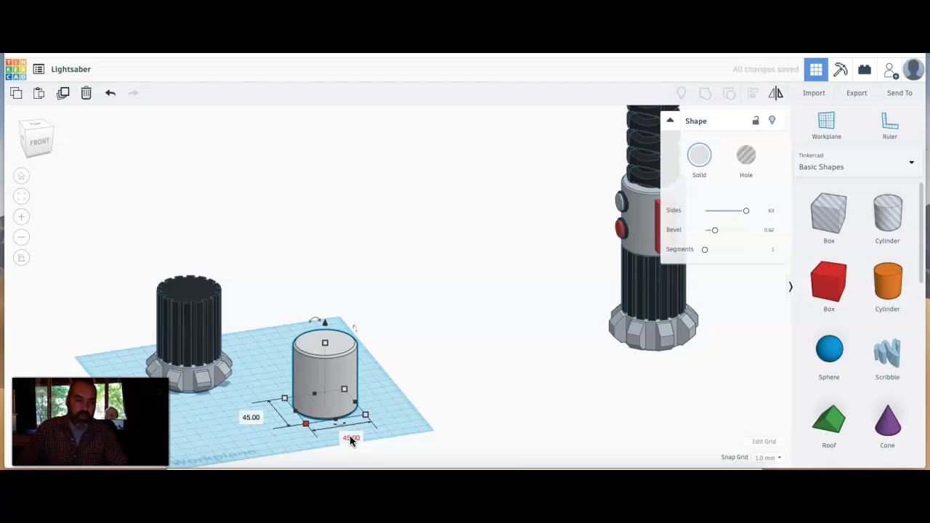
{"action": "left_click", "coordinate": [405, 351]}
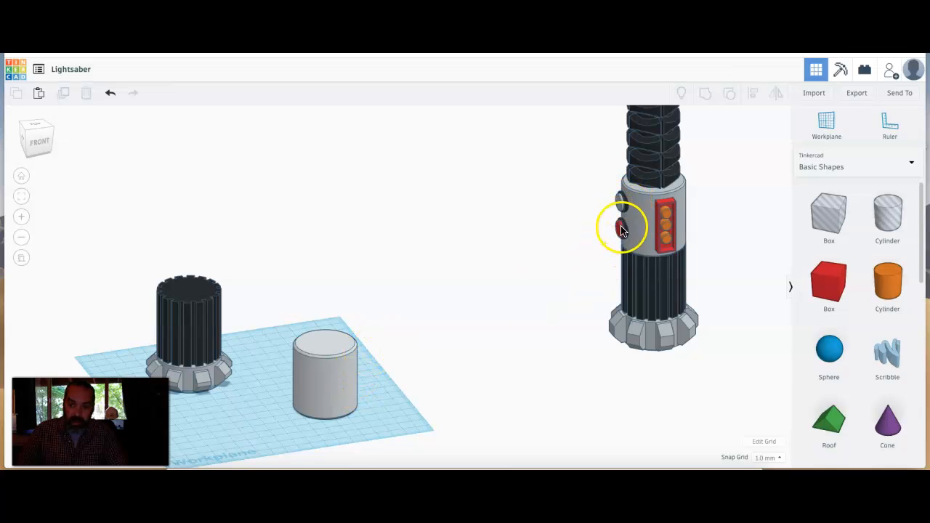
- Place another solid cylinder in front of the gray one and set its length and width to 15 mm
{"action": "left_click", "coordinate": [893, 289]}
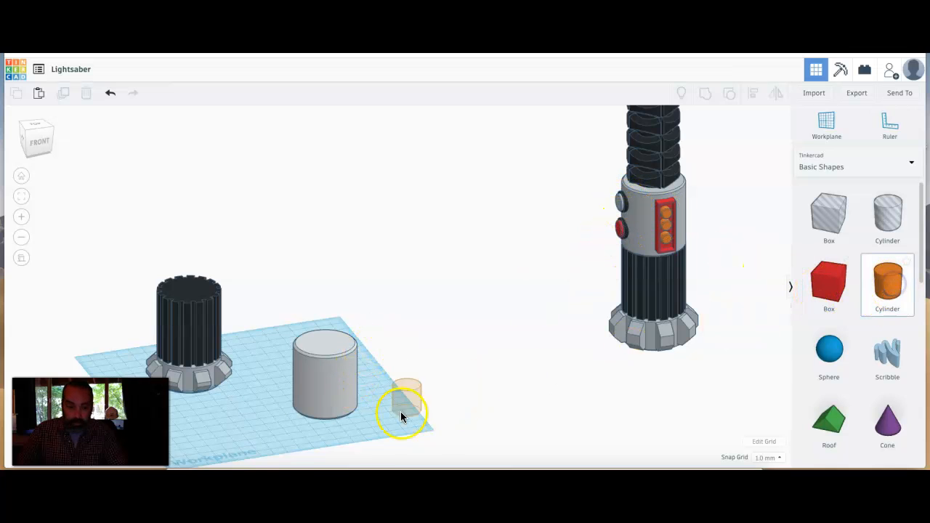
{"action": "left_click", "coordinate": [259, 429]}
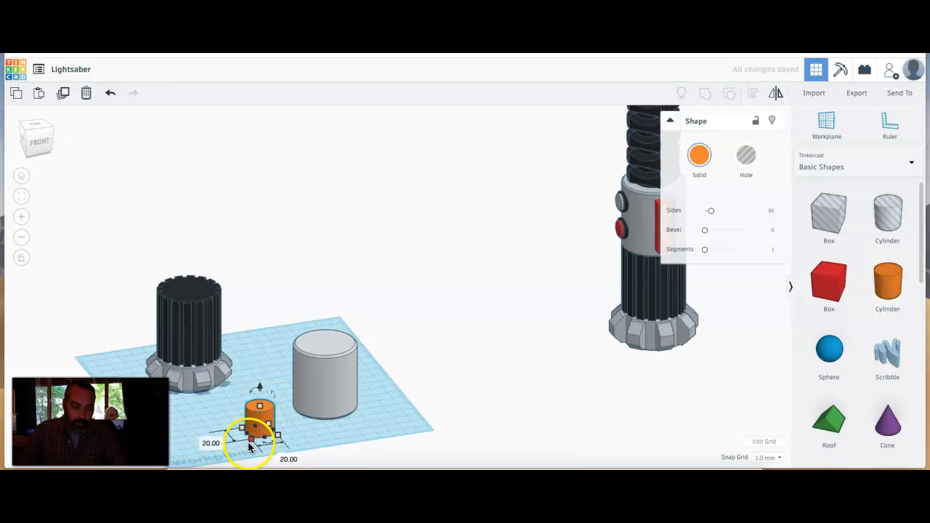
{"action": "left_click", "coordinate": [207, 439]}
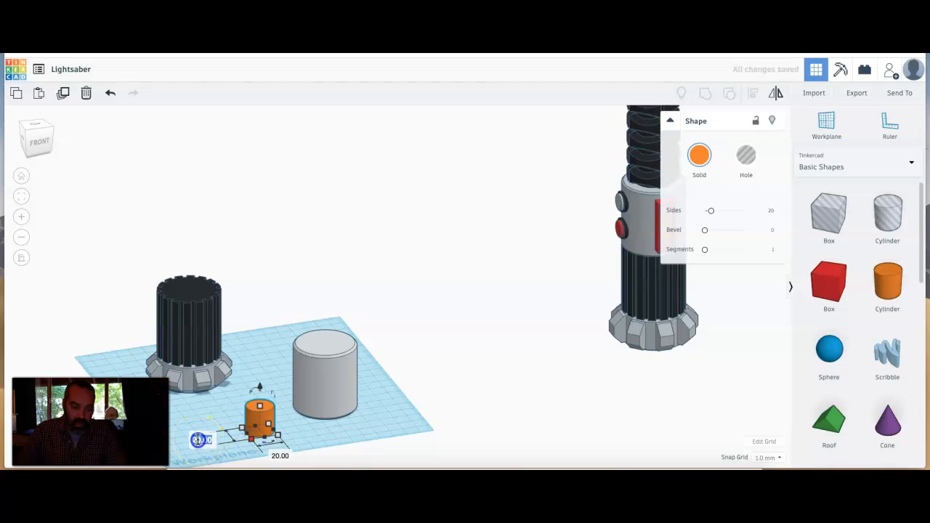
{"action": "type", "text": "15"}
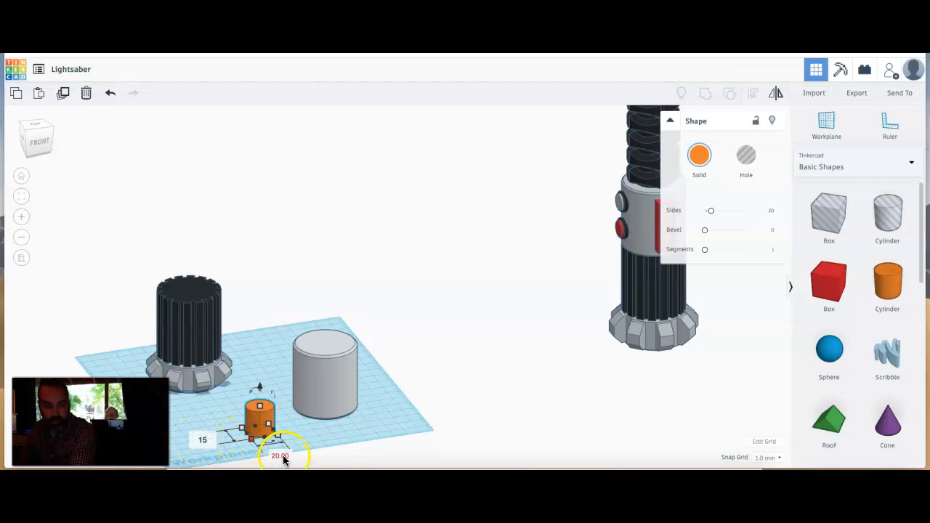
{"action": "left_click", "coordinate": [280, 456]}
{"action": "type", "text": "15"}
{"action": "left_click", "coordinate": [288, 446]}
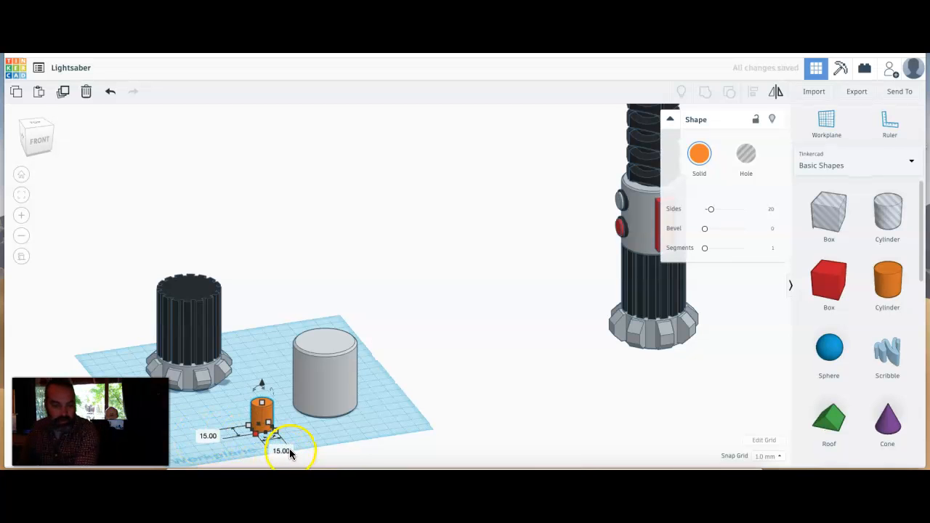
{"action": "left_click", "coordinate": [278, 430]}
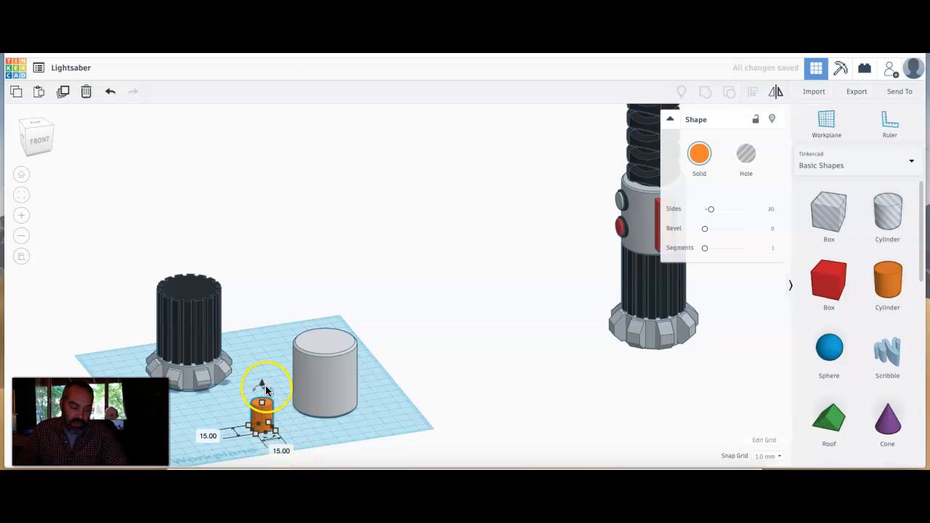
- Shorten the small orange cylinder and rotate it 90 degrees so it lies on its side
{"action": "left_click", "coordinate": [261, 404]}
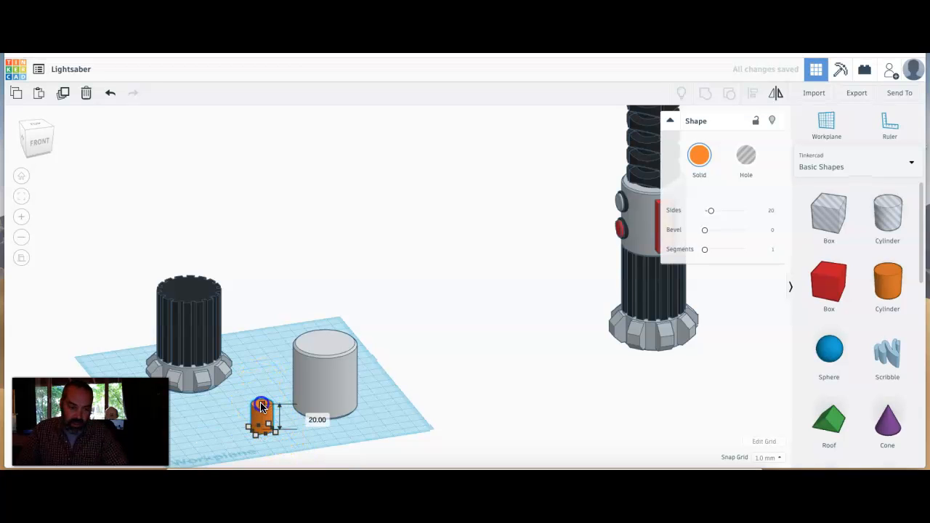
{"action": "left_click_drag", "start_coordinate": [262, 409], "coordinate": [262, 421]}
{"action": "left_click", "coordinate": [218, 433]}
{"action": "left_click", "coordinate": [256, 422]}
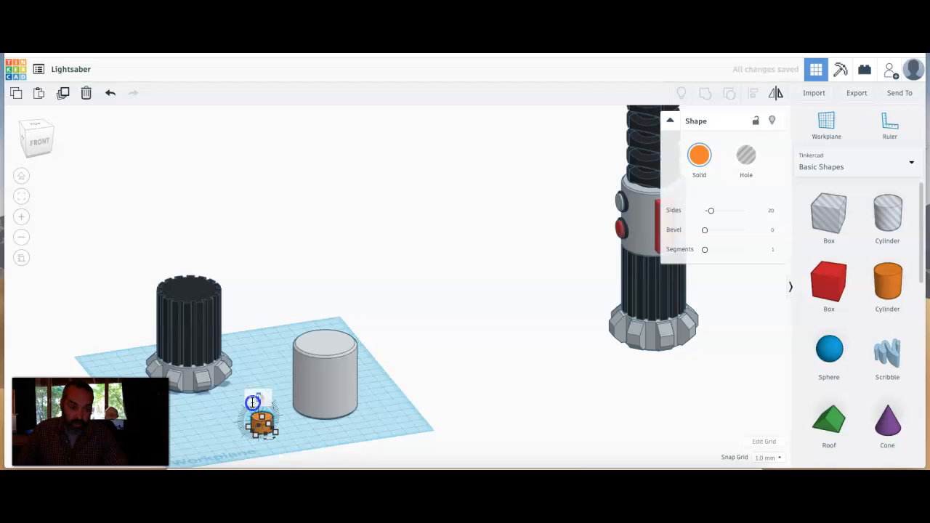
{"action": "type", "text": "90"}
{"action": "key", "text": "Return"}
{"action": "left_click", "coordinate": [242, 408]}
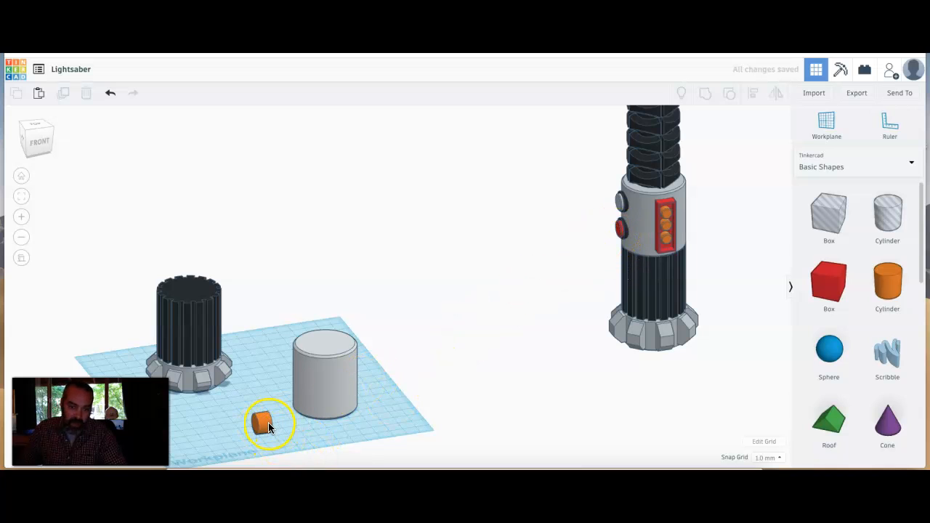
- Color the small cylinder lying on its side black
{"action": "left_click", "coordinate": [263, 423]}
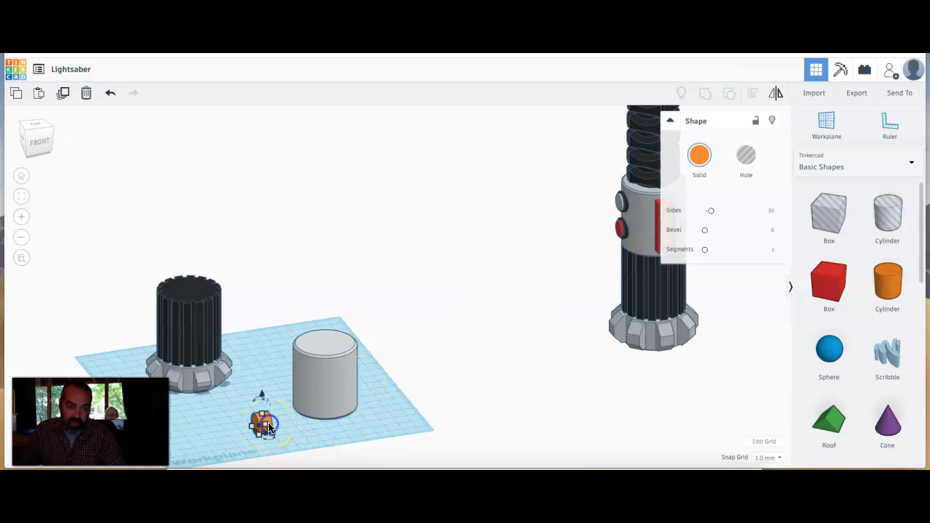
{"action": "left_click", "coordinate": [698, 156]}
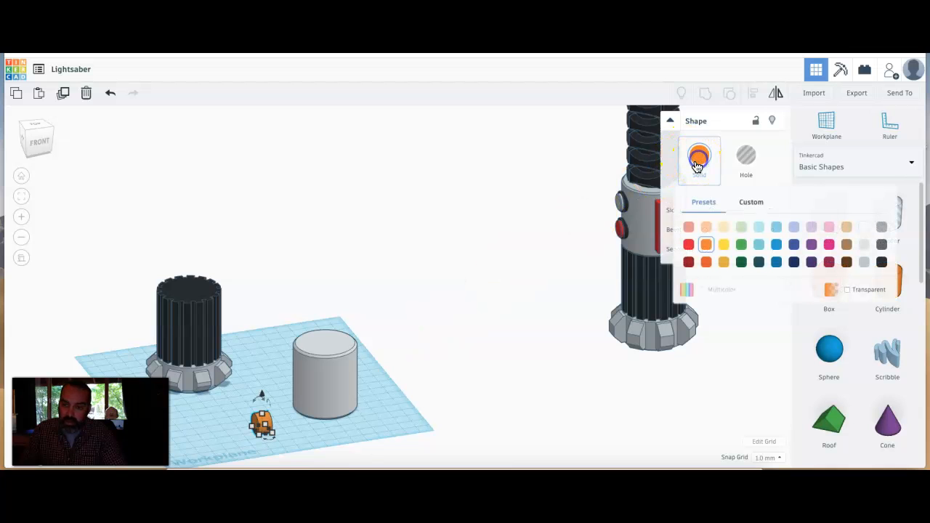
{"action": "left_click", "coordinate": [881, 261]}
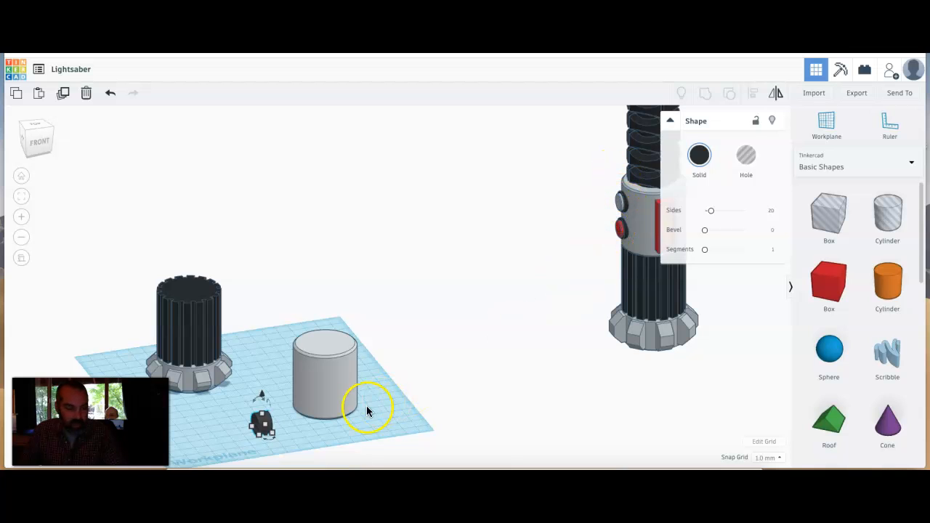
{"action": "left_click", "coordinate": [327, 434]}
- Give the small black cylinder 64 sides and a bevel of 0.59
{"action": "left_click", "coordinate": [266, 426]}
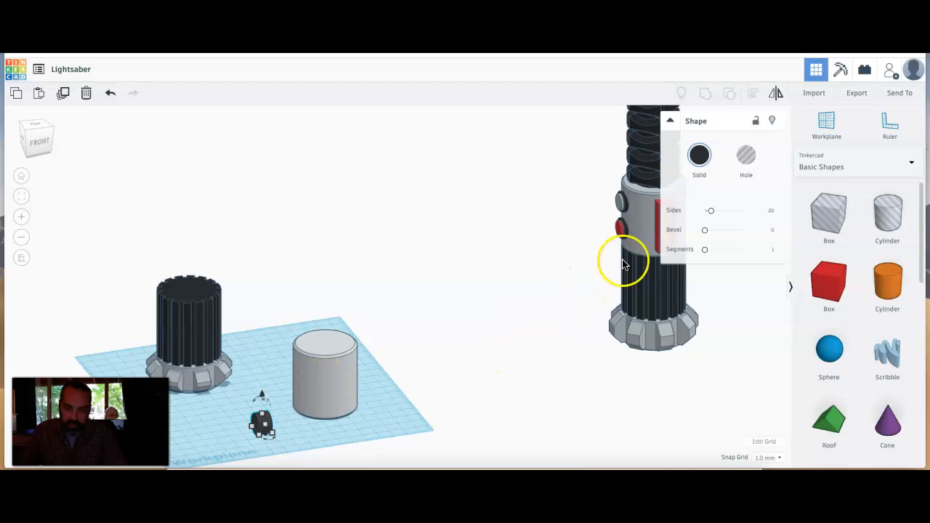
{"action": "left_click_drag", "start_coordinate": [701, 215], "coordinate": [770, 215]}
{"action": "left_click_drag", "start_coordinate": [714, 213], "coordinate": [761, 212]}
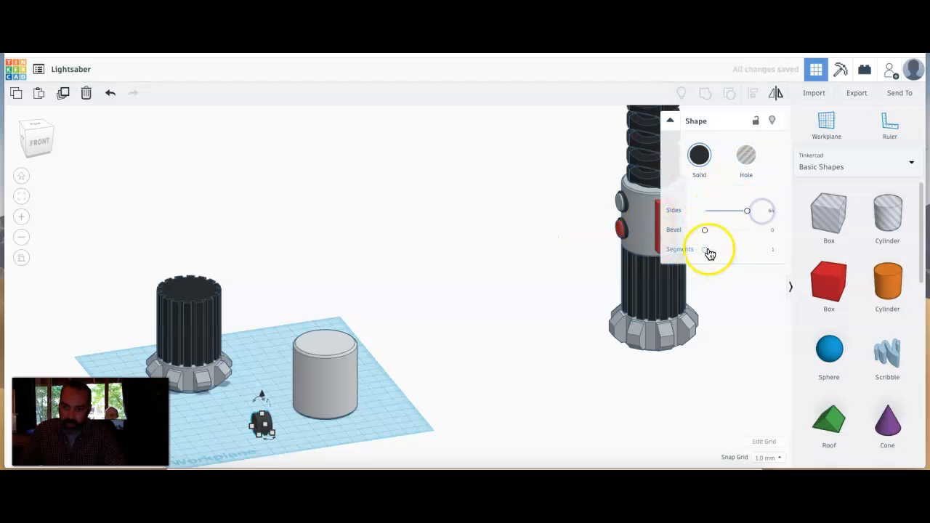
{"action": "left_click_drag", "start_coordinate": [704, 231], "coordinate": [713, 233]}
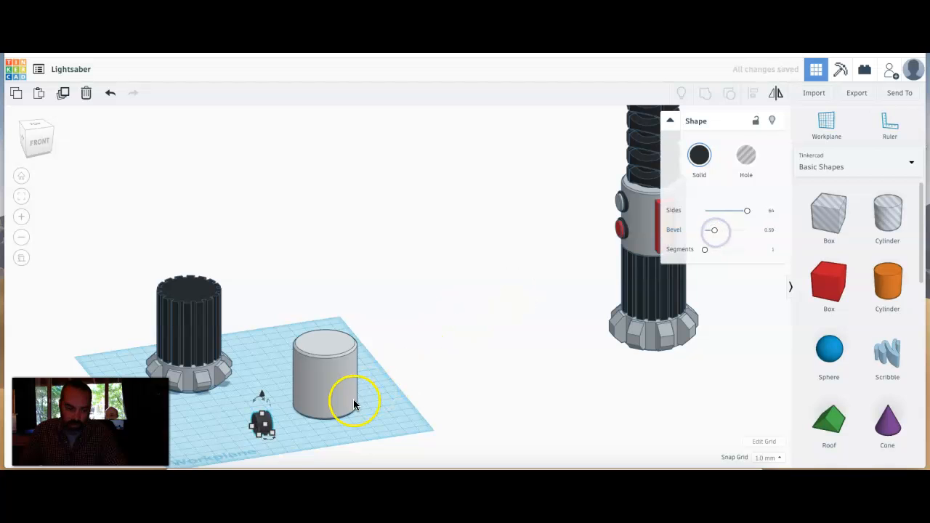
- Duplicate the small black cylinder and place the copy about 24.5 mm away, on the side farther from the gray cylinder
{"action": "middle_click_drag", "start_coordinate": [332, 430], "coordinate": [356, 411]}
{"action": "scroll", "coordinate": [299, 425], "scroll_direction": "up", "scroll_amount": 3}
{"action": "middle_click_drag", "start_coordinate": [420, 395], "coordinate": [560, 320]}
{"action": "scroll", "coordinate": [367, 406], "scroll_direction": "up", "scroll_amount": 7}
{"action": "left_click", "coordinate": [357, 344]}
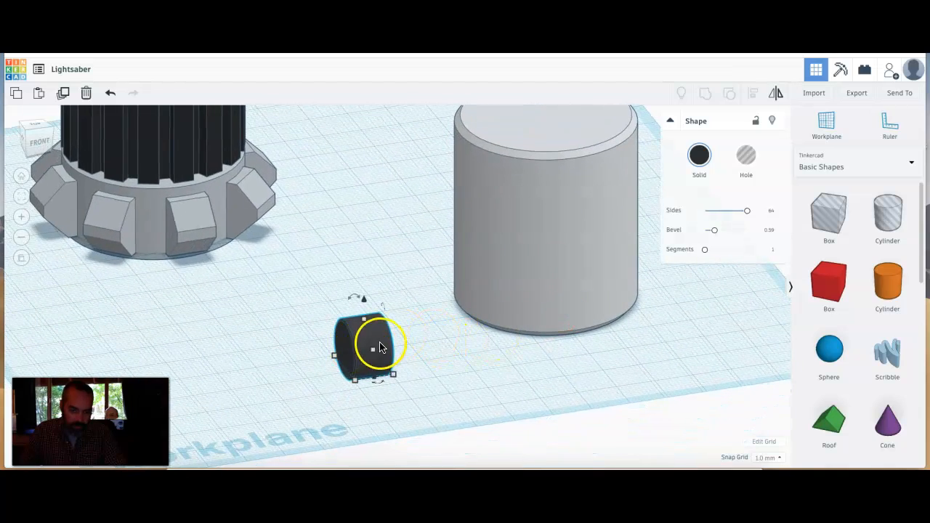
{"action": "key", "text": "super+d"}
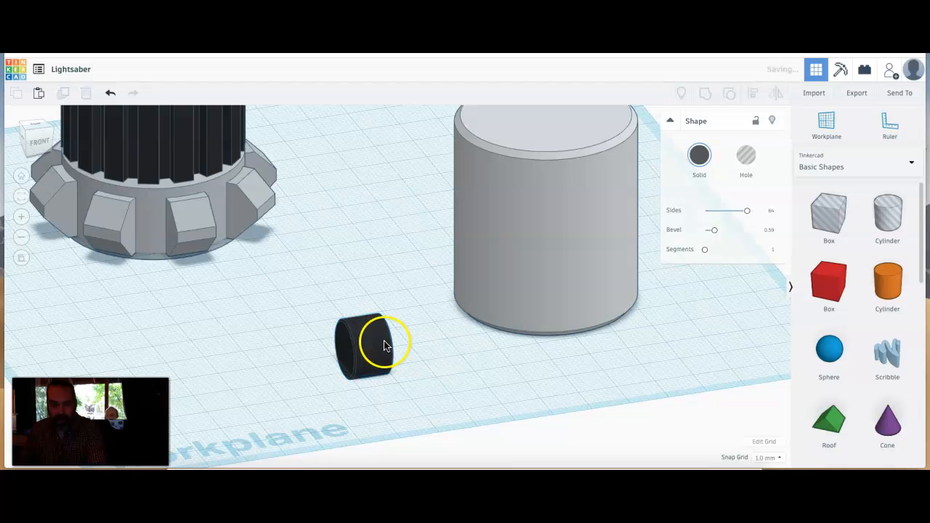
{"action": "left_click_drag", "start_coordinate": [377, 329], "coordinate": [284, 349]}
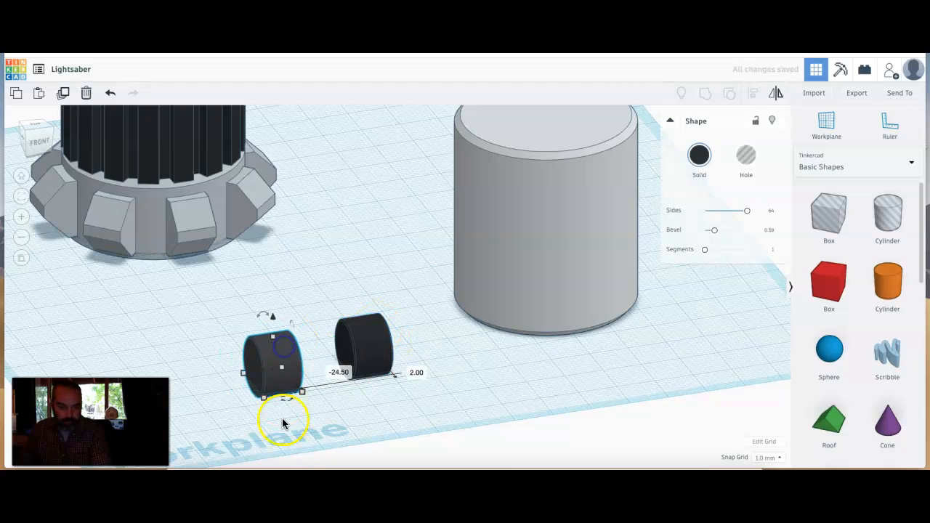
- Set the copied small cylinder's diameter to 10 mm in both width and height
{"action": "mouse_move", "coordinate": [265, 403]}
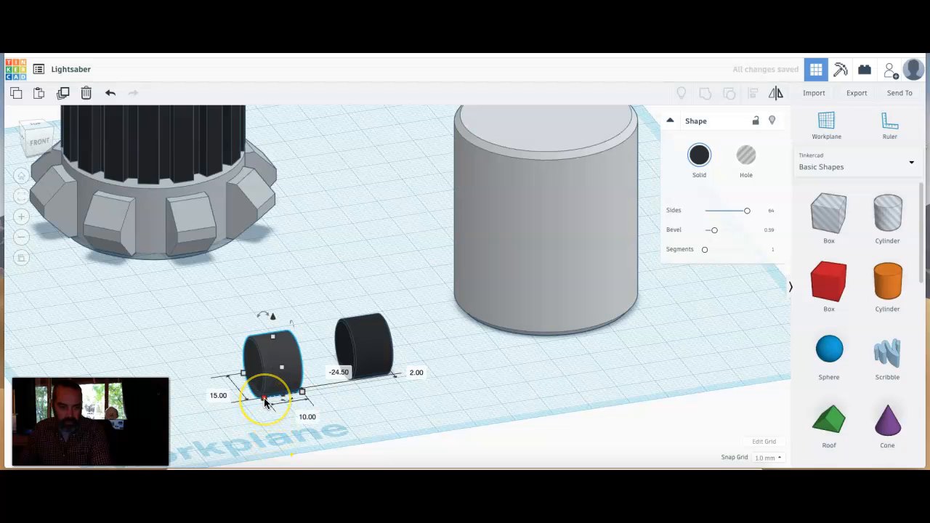
{"action": "left_click", "coordinate": [264, 399]}
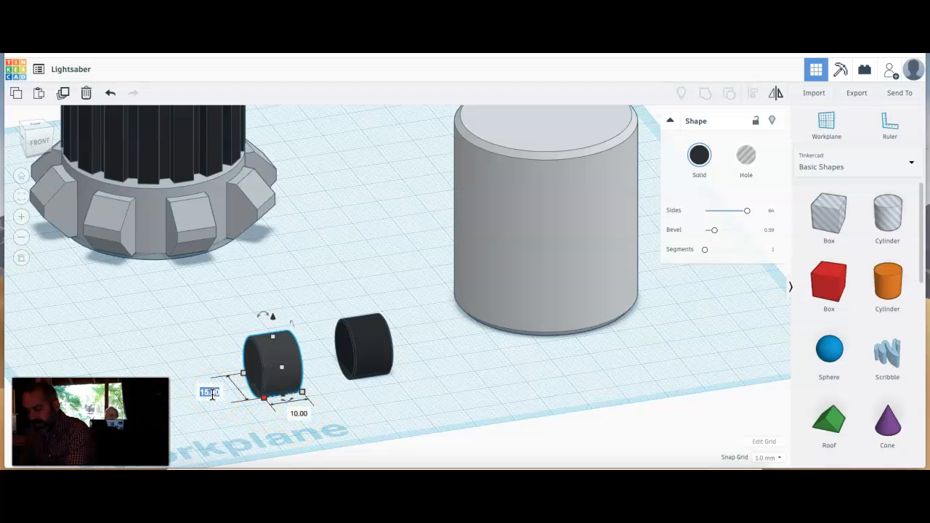
{"action": "key", "text": "Return"}
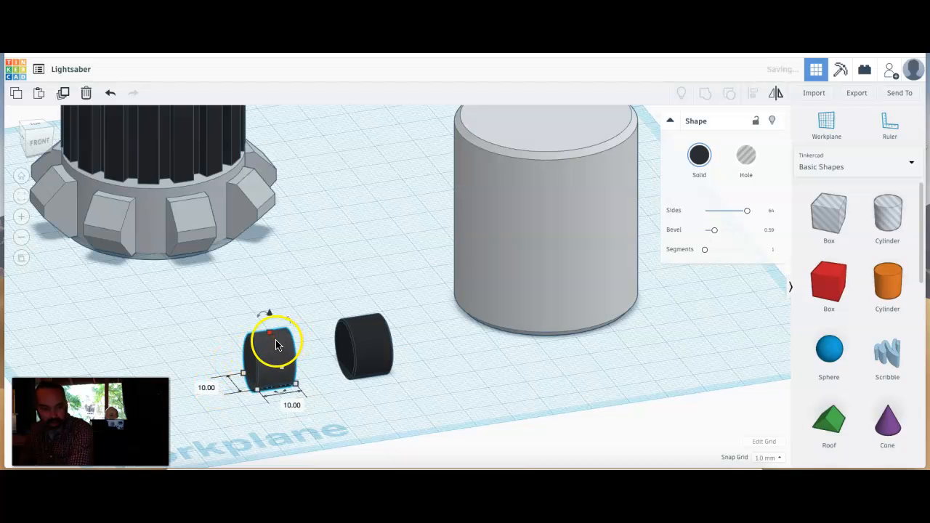
{"action": "left_click", "coordinate": [270, 335]}
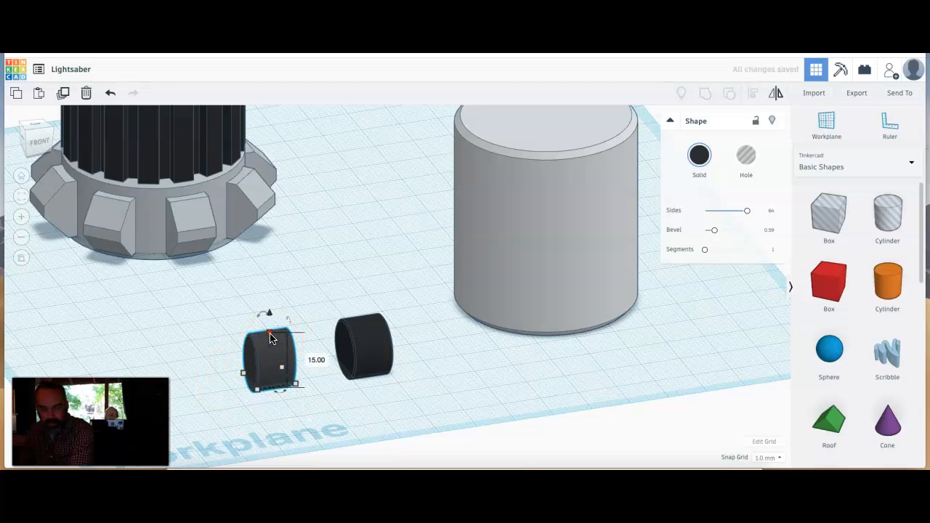
{"action": "left_click", "coordinate": [316, 360]}
{"action": "type", "text": "10"}
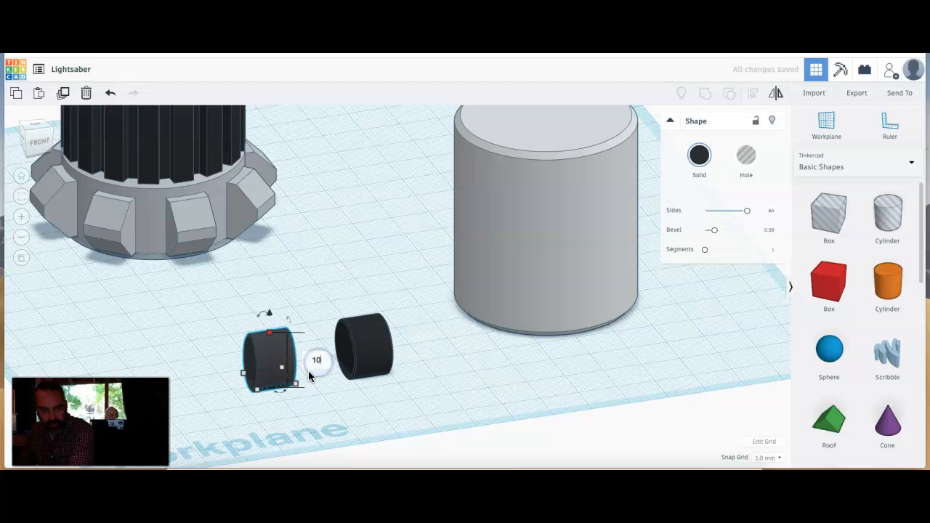
{"action": "key", "text": "Return"}
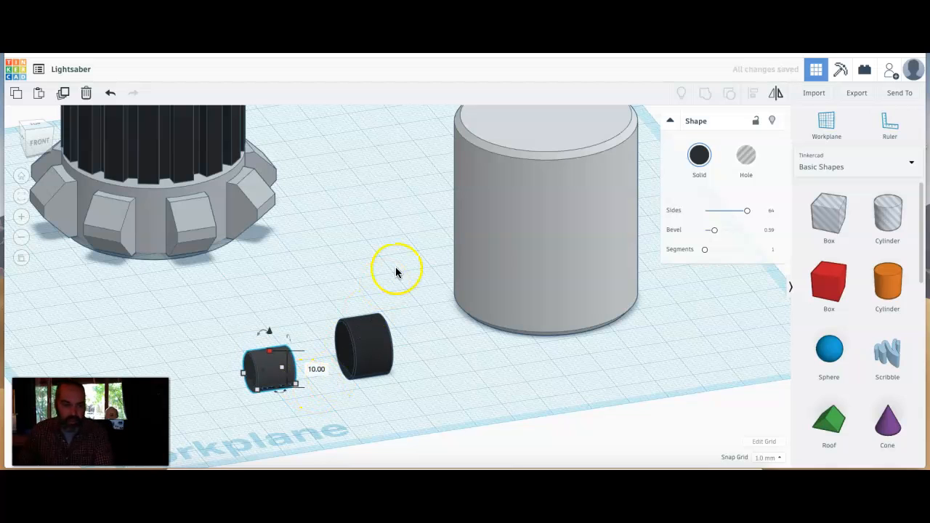
- Color the 10 mm cylinder red
{"action": "left_click", "coordinate": [698, 155]}
{"action": "left_click", "coordinate": [685, 247]}
{"action": "left_click", "coordinate": [353, 397]}
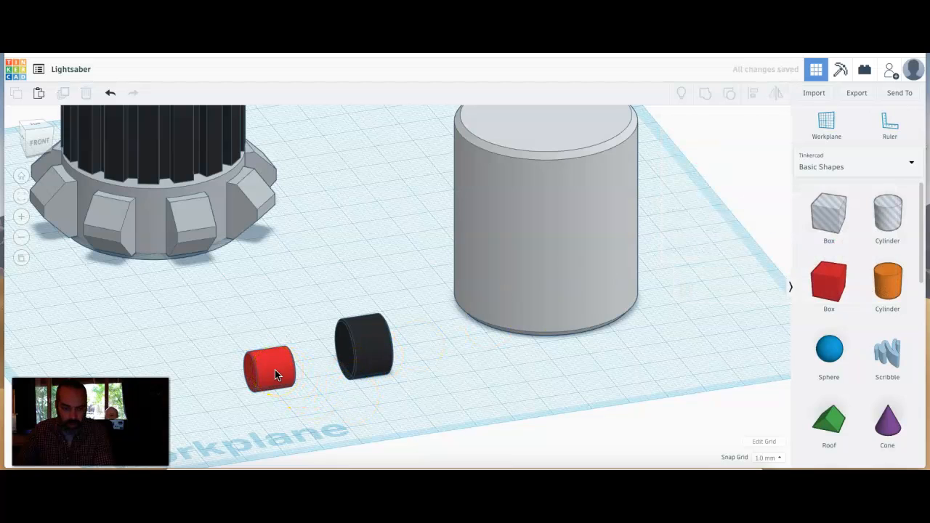
- Align the red and black small cylinders by their centers in height, length and width
{"action": "left_click_drag", "start_coordinate": [252, 316], "coordinate": [431, 400]}
{"action": "left_click", "coordinate": [753, 92]}
{"action": "left_click", "coordinate": [405, 355]}
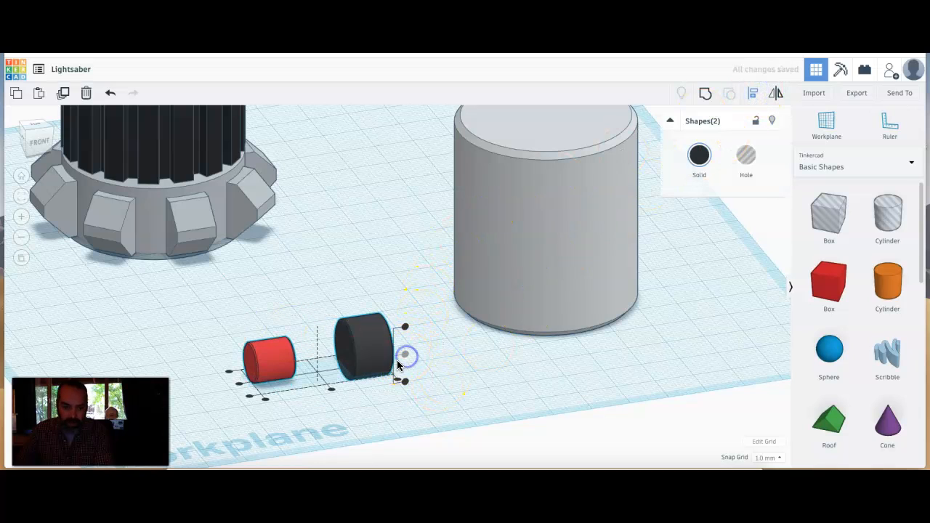
{"action": "left_click", "coordinate": [327, 390]}
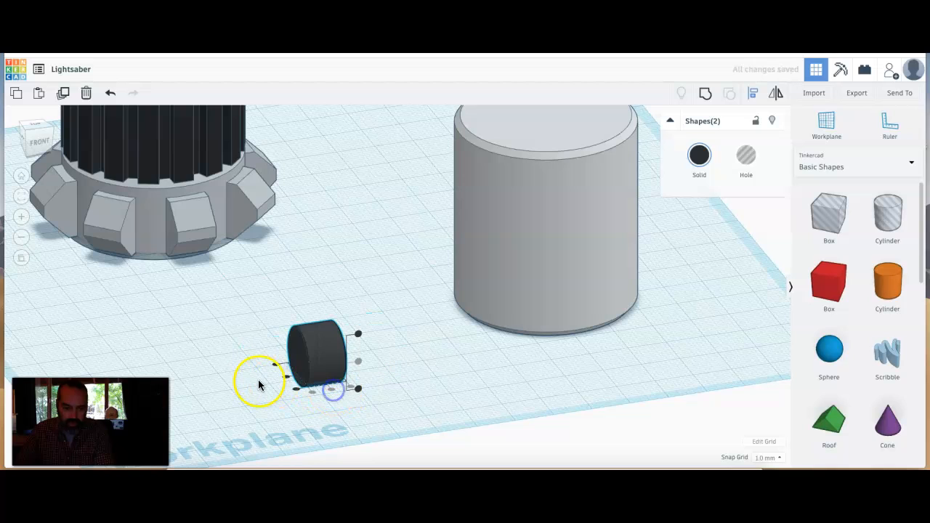
{"action": "left_click", "coordinate": [285, 379]}
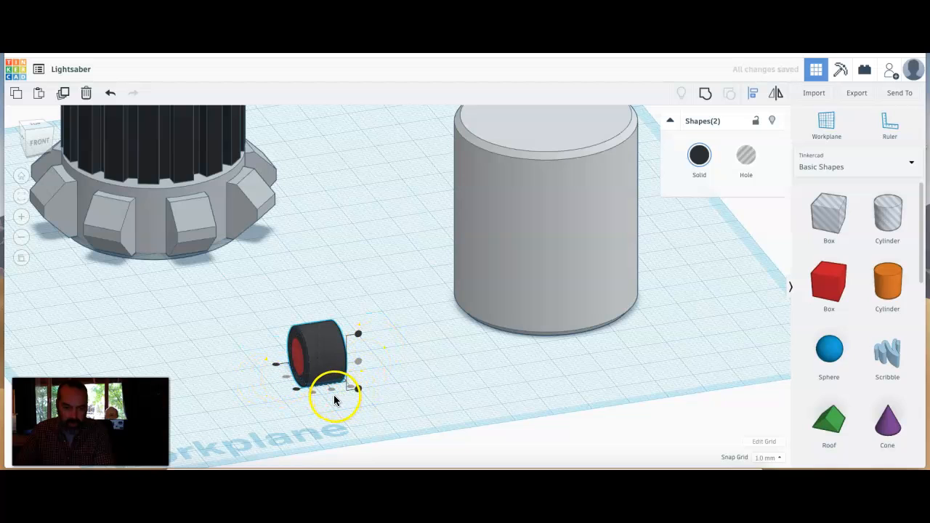
{"action": "left_click", "coordinate": [333, 394]}
- Nudge the red cylinder 2 mm outward so it protrudes from the black cylinder's outer face
{"action": "left_click", "coordinate": [297, 365]}
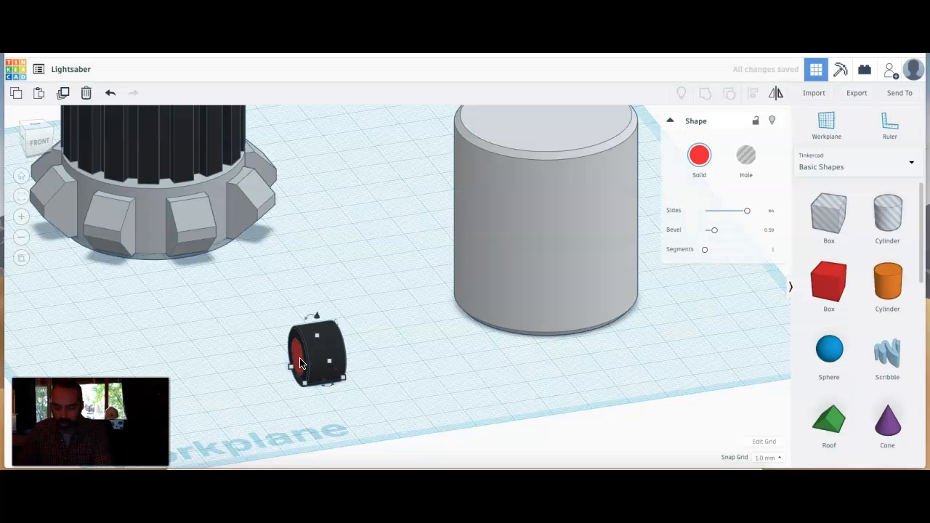
{"action": "key", "text": "Left"}
{"action": "key", "text": "Left"}
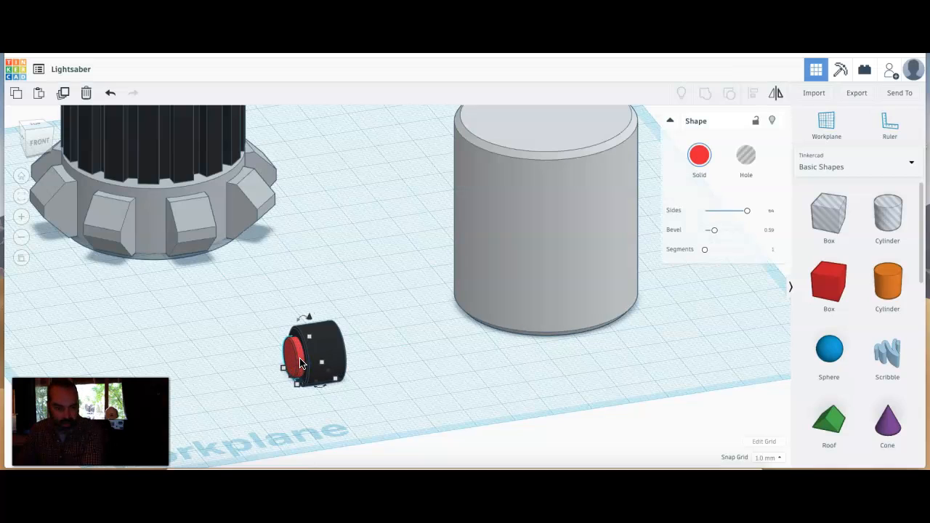
{"action": "left_click", "coordinate": [330, 409]}
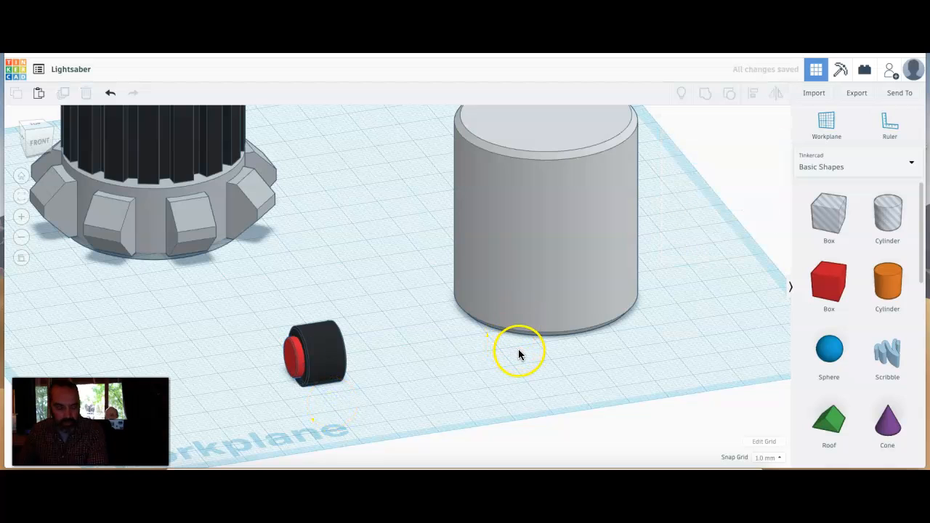
- Group the red and black small cylinders into a single button
{"action": "scroll", "coordinate": [518, 353], "scroll_direction": "down", "scroll_amount": 2}
{"action": "scroll", "coordinate": [519, 351], "scroll_direction": "down", "scroll_amount": 4}
{"action": "middle_click_drag", "start_coordinate": [461, 296], "coordinate": [309, 354]}
{"action": "right_click_drag", "start_coordinate": [325, 351], "coordinate": [724, 220]}
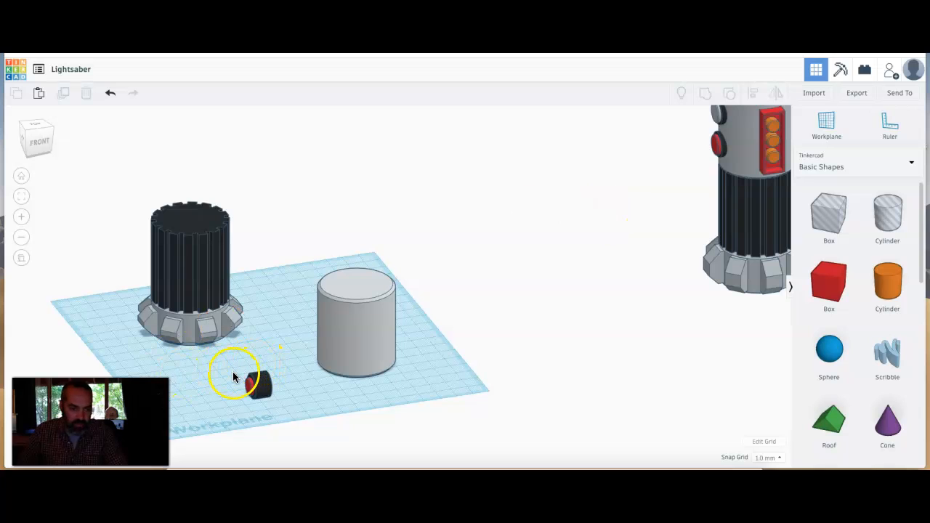
{"action": "left_click_drag", "start_coordinate": [234, 361], "coordinate": [282, 413]}
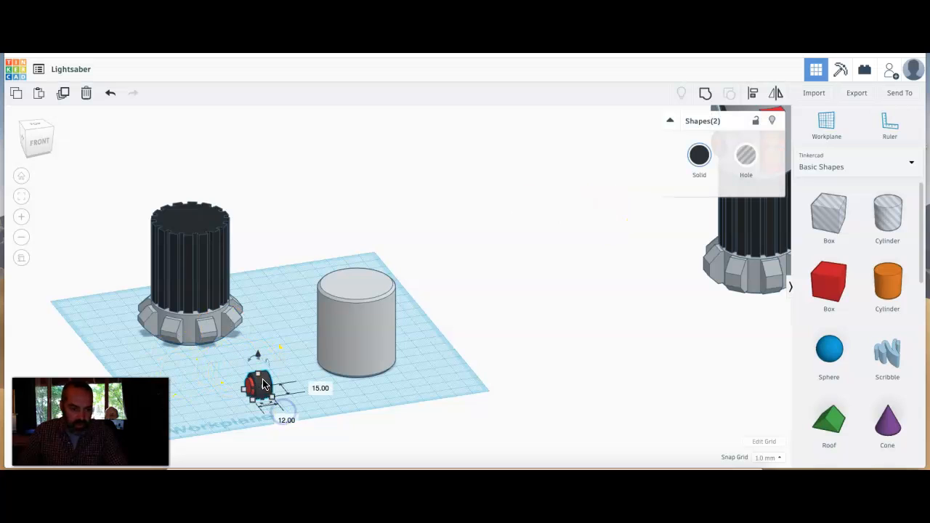
{"action": "left_click", "coordinate": [701, 101]}
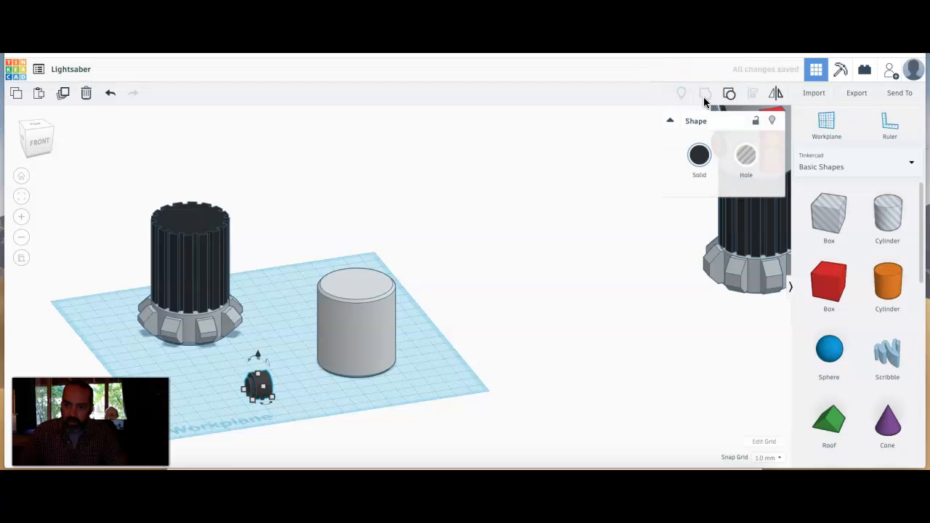
- Make the grouped button multicolor so its red and black parts keep their own colors
{"action": "mouse_move", "coordinate": [254, 406]}
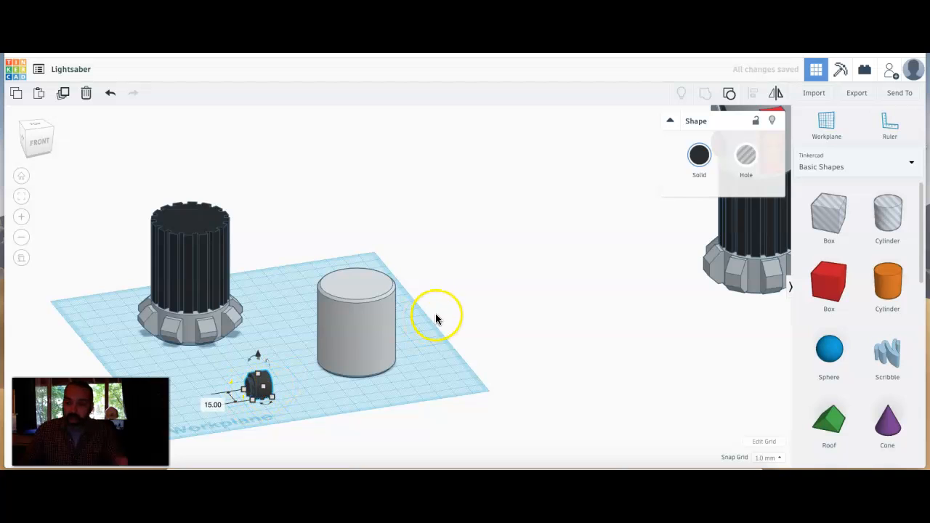
{"action": "left_click", "coordinate": [699, 158]}
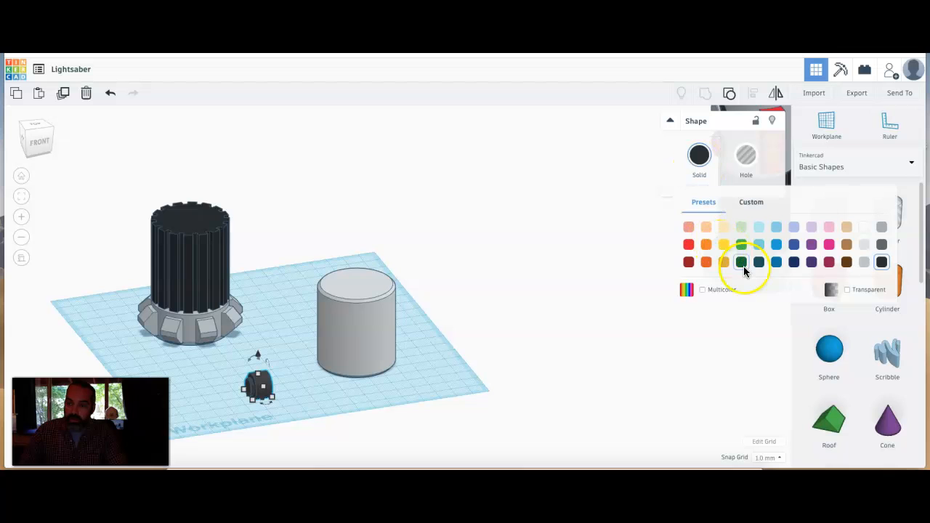
{"action": "left_click", "coordinate": [702, 290]}
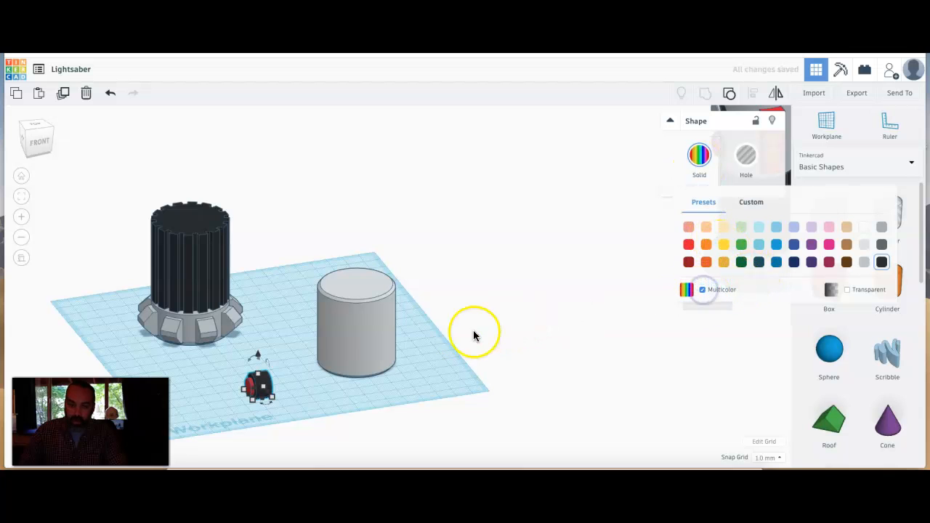
{"action": "left_click", "coordinate": [433, 359]}
- Move the button to the side of the gray cylinder and push it partly into the wall, red face outward
{"action": "left_click_drag", "start_coordinate": [259, 385], "coordinate": [324, 361]}
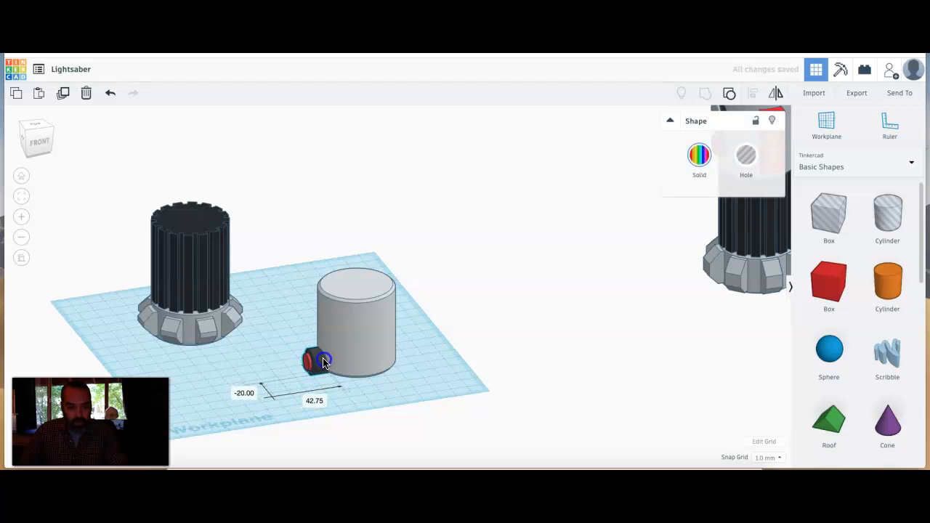
{"action": "left_click", "coordinate": [390, 382]}
{"action": "right_click_drag", "start_coordinate": [390, 382], "coordinate": [358, 415]}
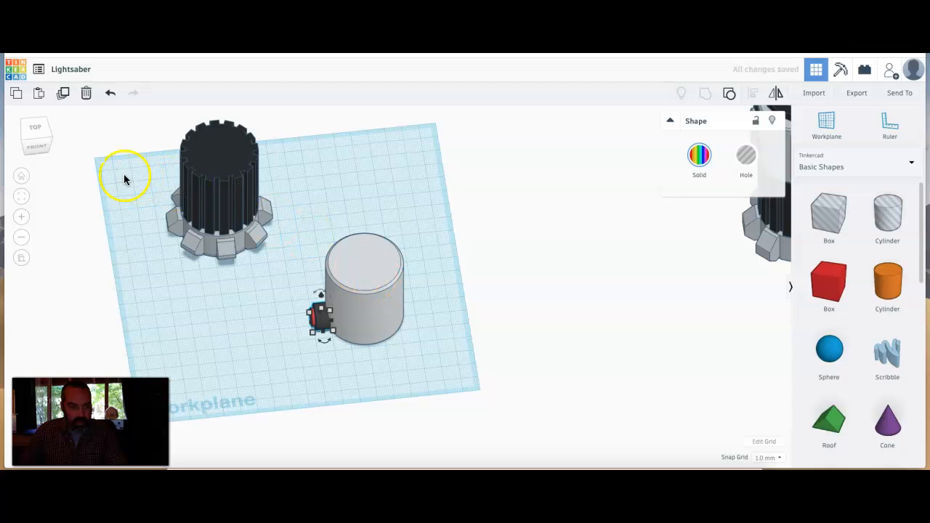
{"action": "left_click", "coordinate": [34, 136]}
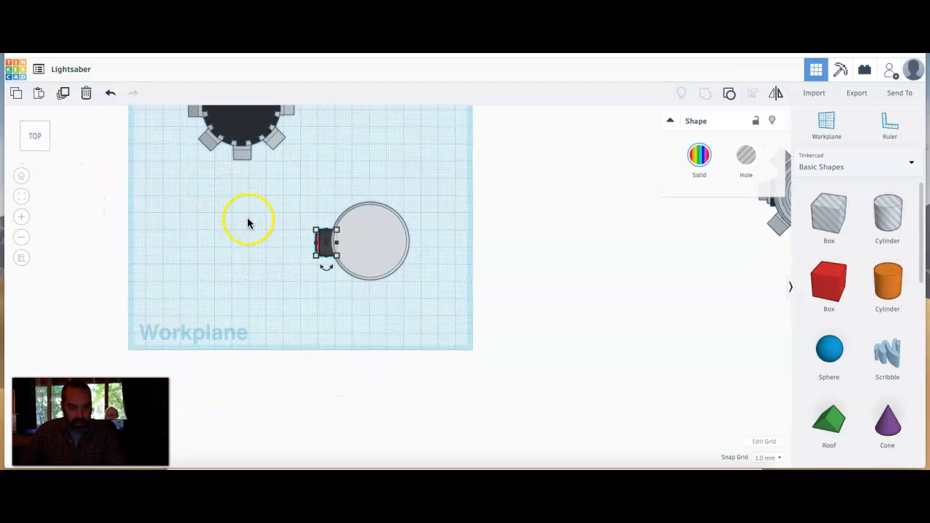
{"action": "scroll", "coordinate": [273, 255], "scroll_direction": "up", "scroll_amount": 3}
{"action": "middle_click_drag", "start_coordinate": [279, 245], "coordinate": [285, 277]}
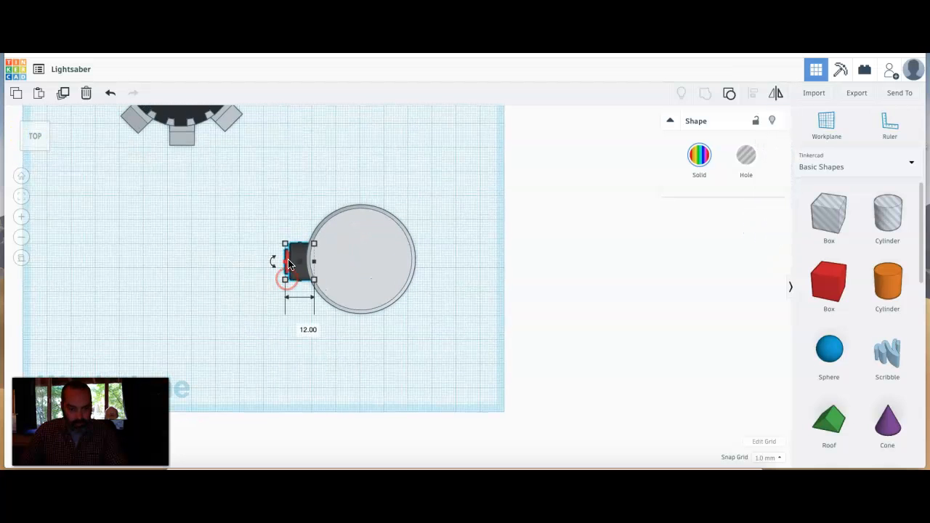
{"action": "left_click_drag", "start_coordinate": [295, 275], "coordinate": [306, 275]}
{"action": "left_click", "coordinate": [325, 332]}
- Raise the button off the workplane to the lower part of the gray cylinder's side
{"action": "right_click_drag", "start_coordinate": [300, 353], "coordinate": [490, 295]}
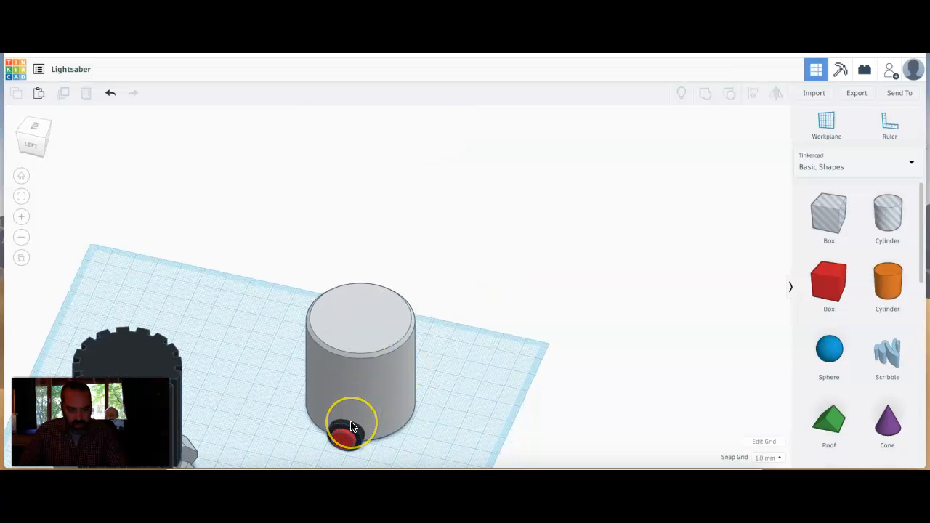
{"action": "left_click", "coordinate": [350, 427]}
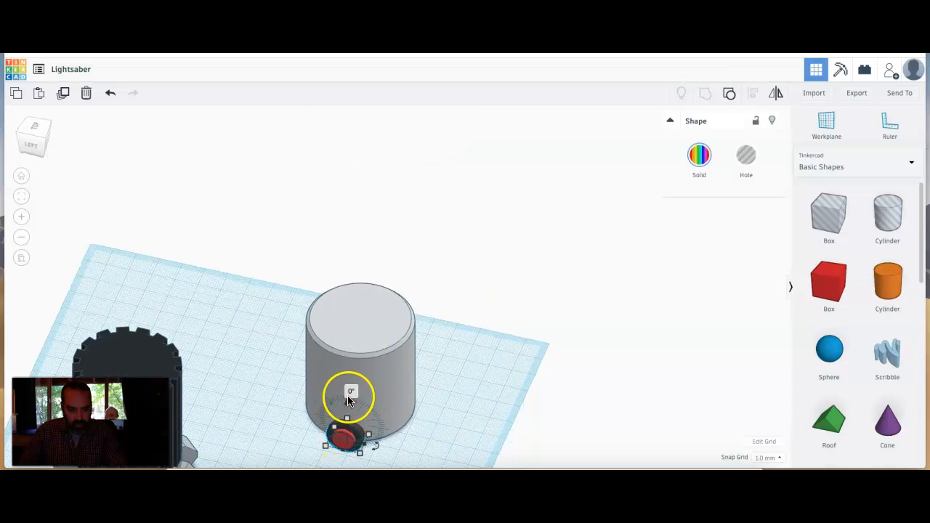
{"action": "left_click_drag", "start_coordinate": [346, 405], "coordinate": [347, 386]}
{"action": "left_click", "coordinate": [476, 381]}
- Align the button with the gray cylinder's center from front to back
{"action": "right_click_drag", "start_coordinate": [417, 439], "coordinate": [216, 449]}
{"action": "right_click_drag", "start_coordinate": [253, 356], "coordinate": [228, 396]}
{"action": "left_click_drag", "start_coordinate": [272, 189], "coordinate": [469, 341]}
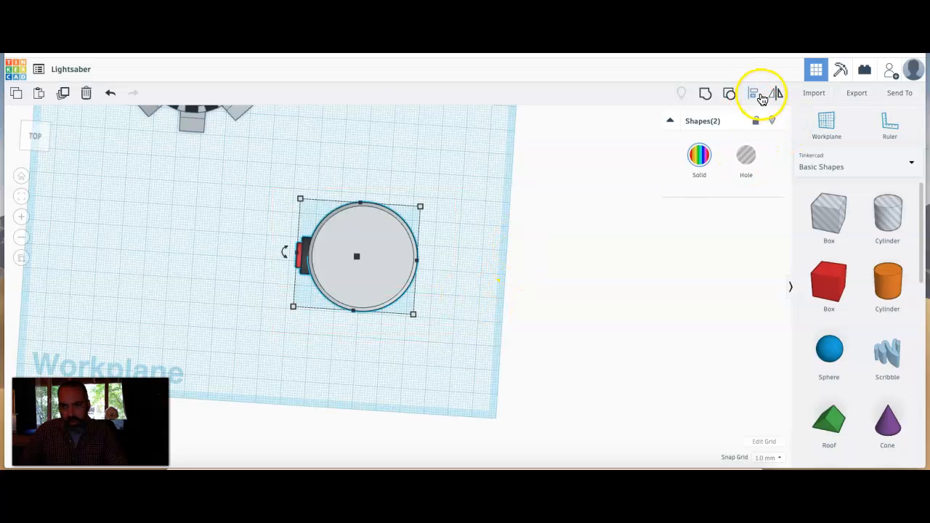
{"action": "left_click", "coordinate": [429, 263]}
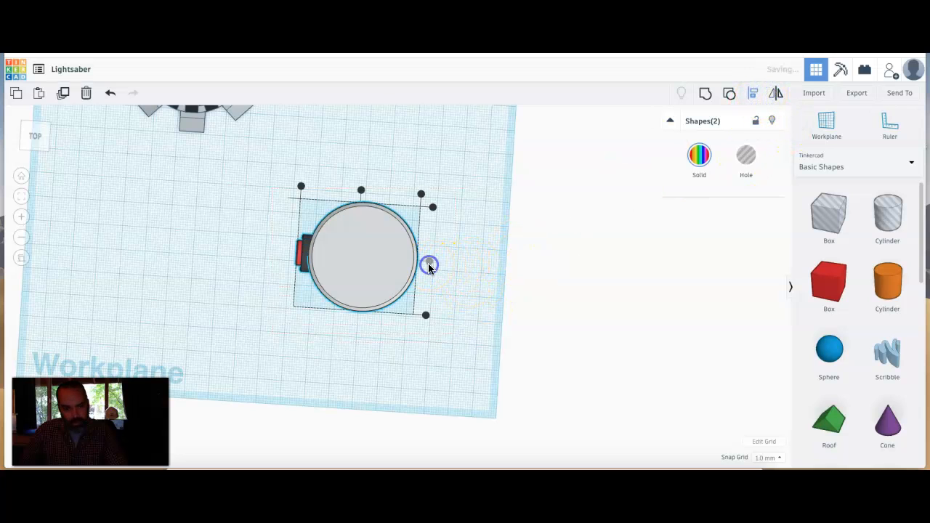
{"action": "left_click", "coordinate": [491, 336]}
- Duplicate the button and raise the copy directly above the first one on the gray cylinder's side
{"action": "right_click_drag", "start_coordinate": [422, 355], "coordinate": [544, 286]}
{"action": "left_click", "coordinate": [318, 401]}
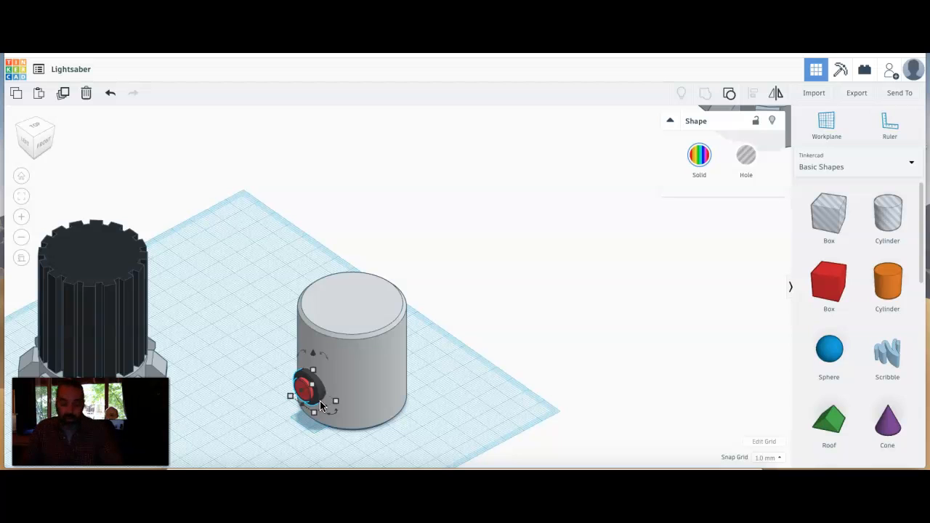
{"action": "left_click", "coordinate": [325, 403]}
{"action": "left_click", "coordinate": [309, 356]}
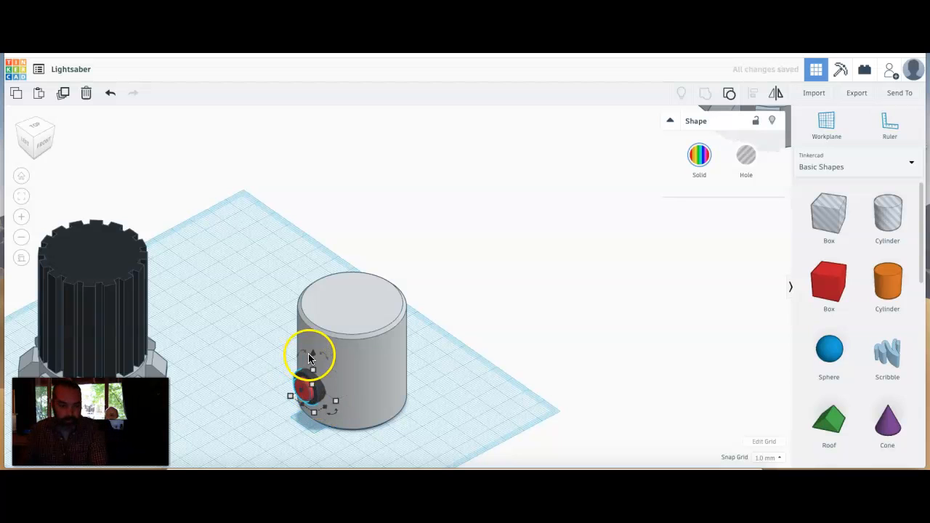
{"action": "left_click_drag", "start_coordinate": [314, 353], "coordinate": [319, 321]}
{"action": "left_click", "coordinate": [463, 349]}
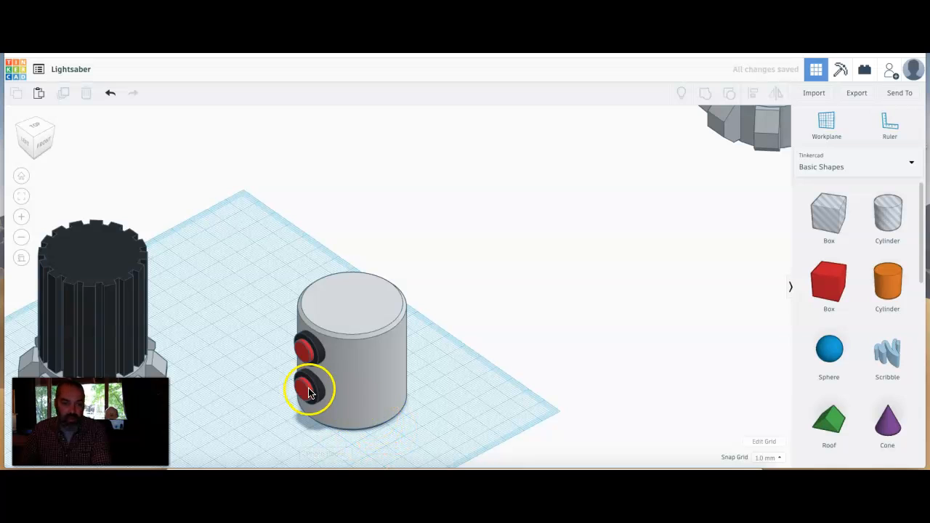
- Ungroup the upper button into its separate cylinders
{"action": "left_click", "coordinate": [311, 356]}
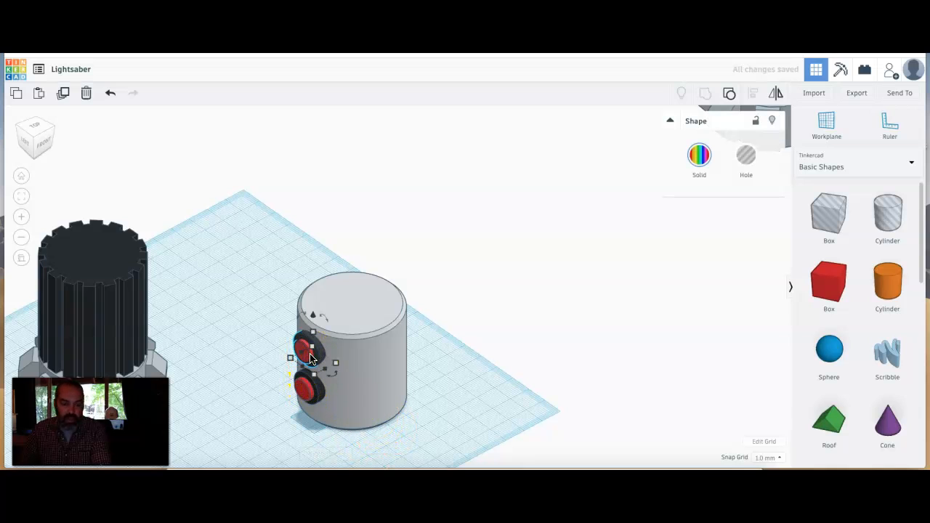
{"action": "left_click", "coordinate": [732, 102]}
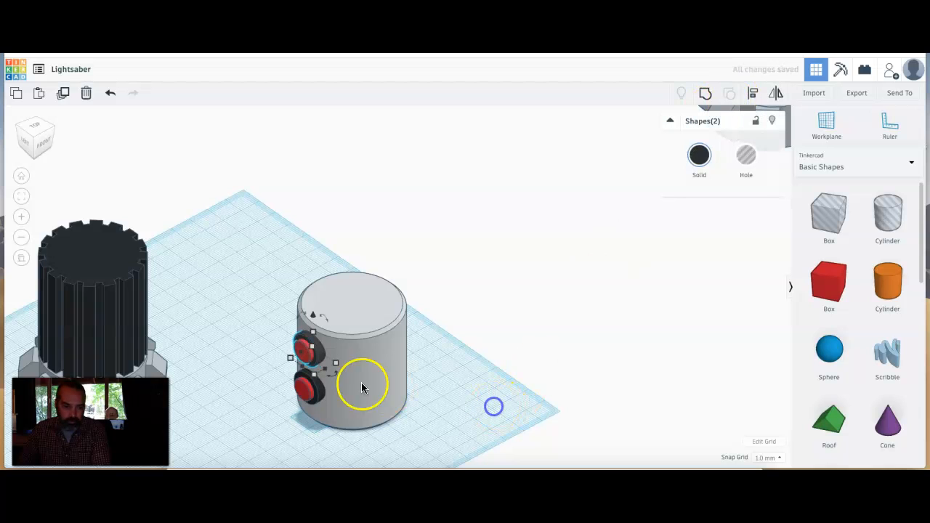
- Recolor the upper button's inner red cylinder light gray
{"action": "left_click", "coordinate": [514, 391]}
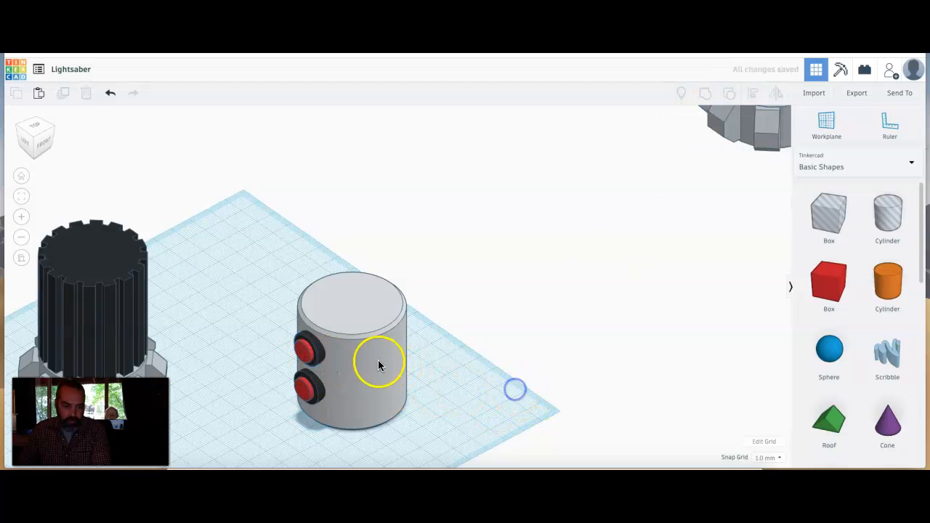
{"action": "left_click", "coordinate": [305, 356]}
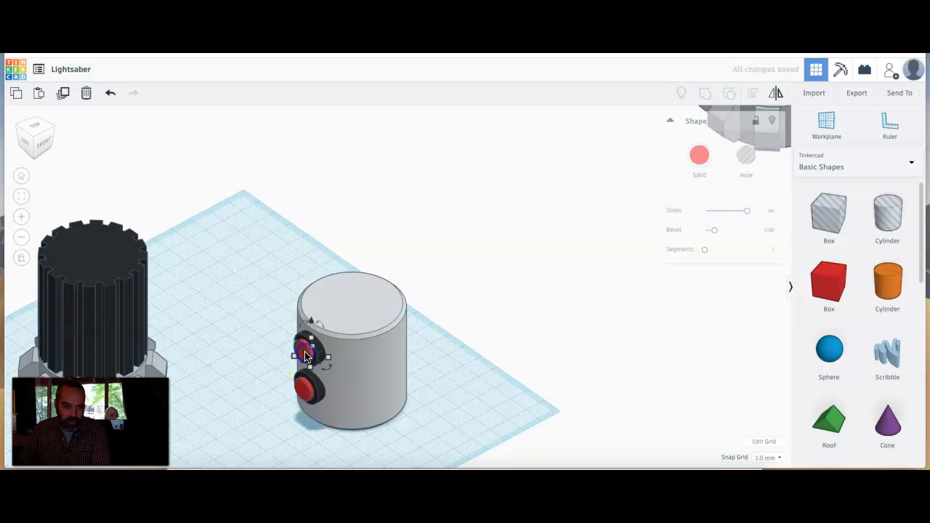
{"action": "left_click", "coordinate": [696, 158]}
{"action": "left_click", "coordinate": [864, 244]}
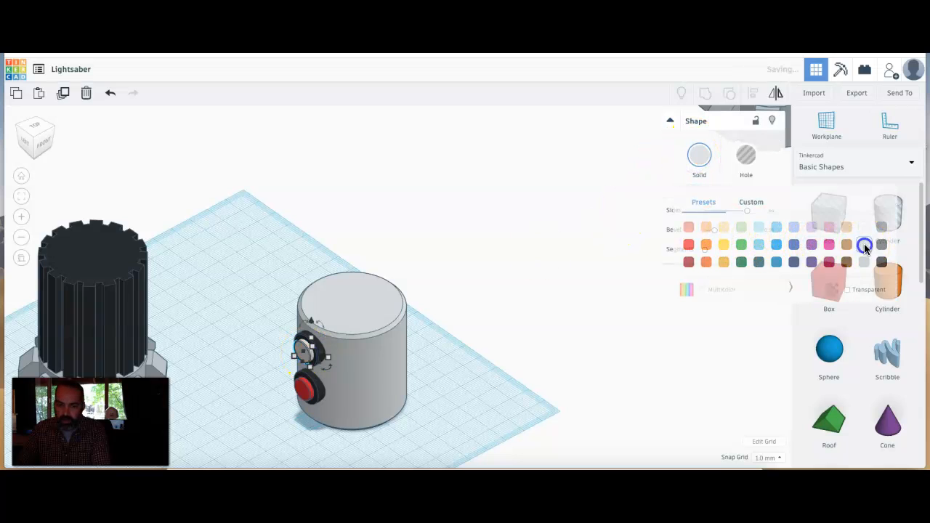
{"action": "left_click", "coordinate": [443, 379]}
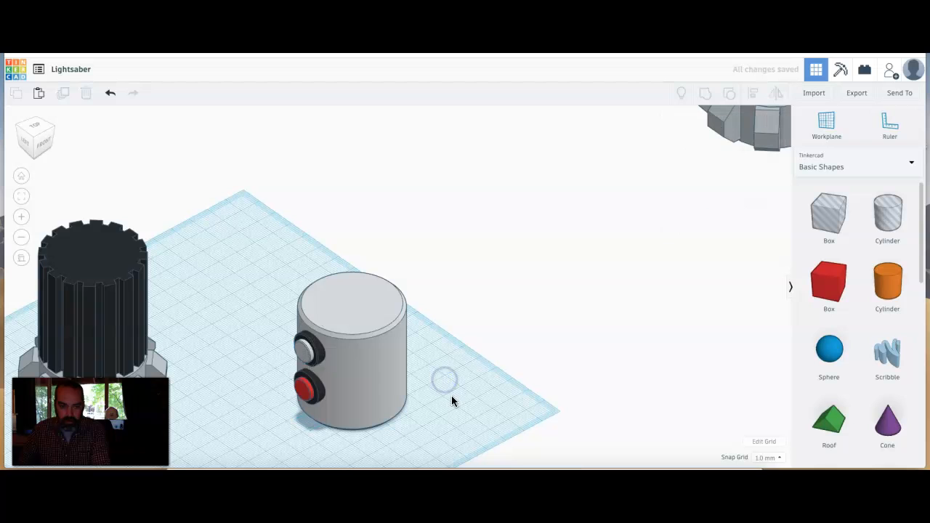
- Group the gray cylinder and its two side buttons into one multicolor object
{"action": "left_click_drag", "start_coordinate": [221, 236], "coordinate": [454, 444]}
{"action": "left_click", "coordinate": [705, 93]}
{"action": "left_click", "coordinate": [486, 371]}
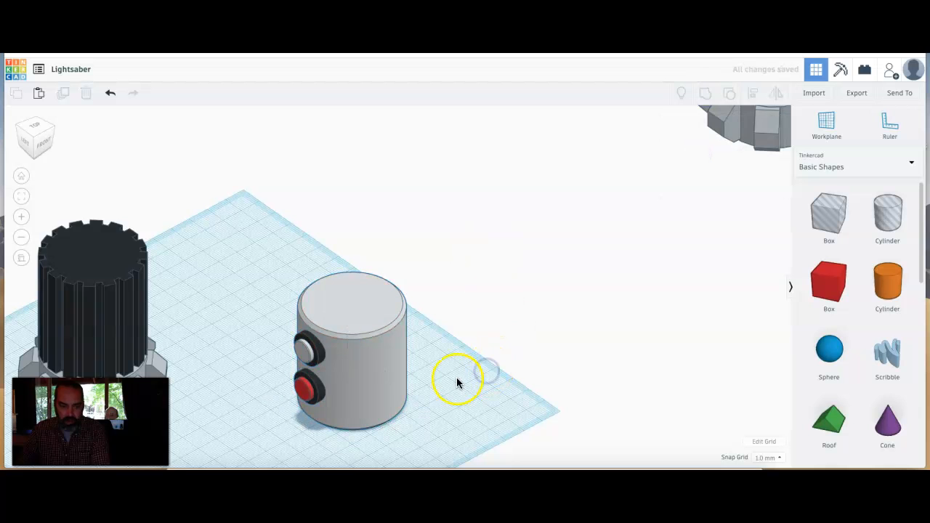
- Raise the gray control section to the level of the black grip's top using a temporary workplane there, and restore the default workplane
{"action": "right_click_drag", "start_coordinate": [448, 403], "coordinate": [422, 397]}
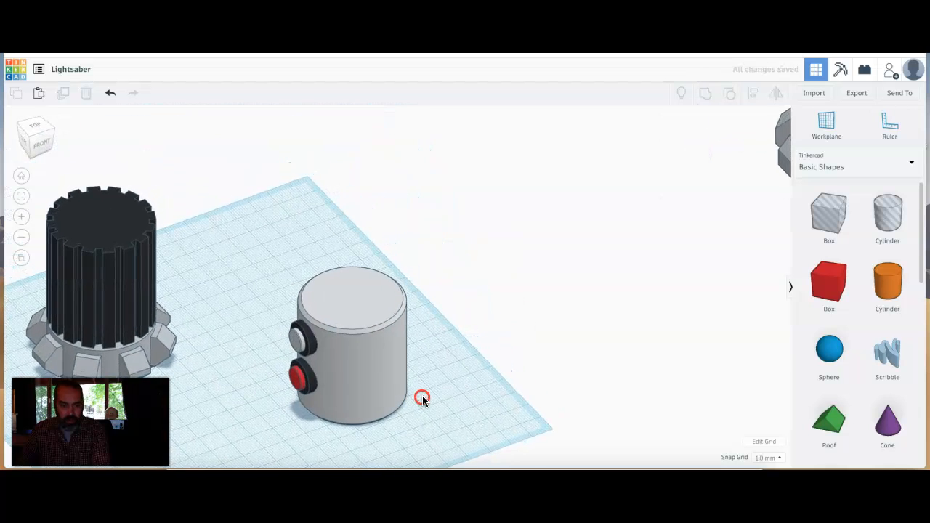
{"action": "left_click", "coordinate": [826, 124]}
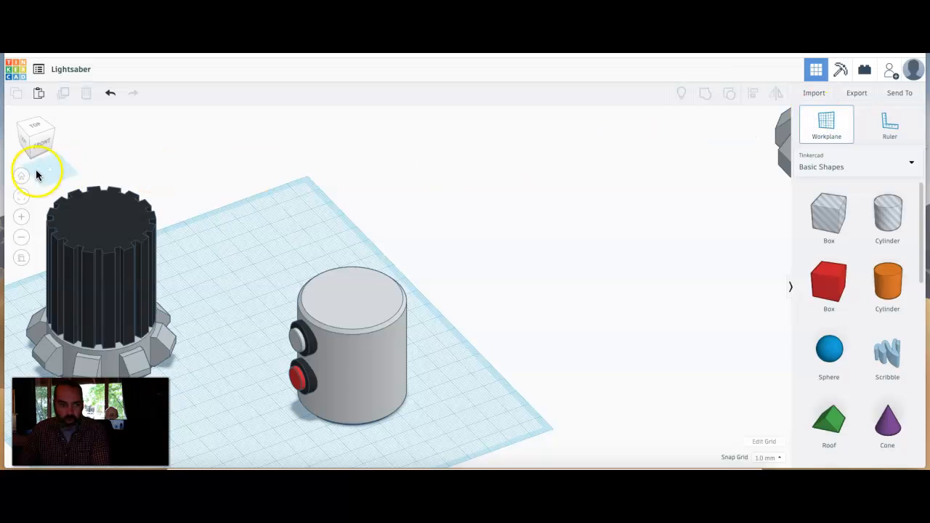
{"action": "left_click", "coordinate": [101, 223]}
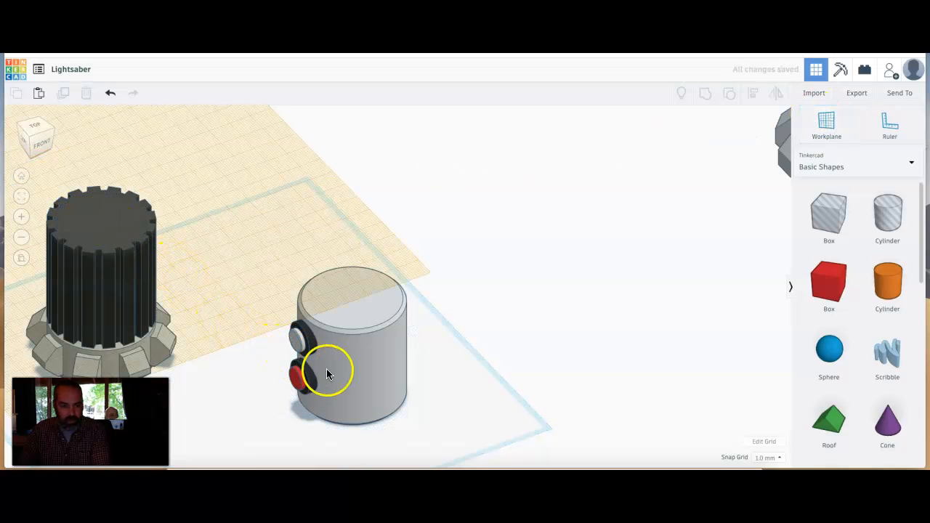
{"action": "left_click", "coordinate": [366, 374]}
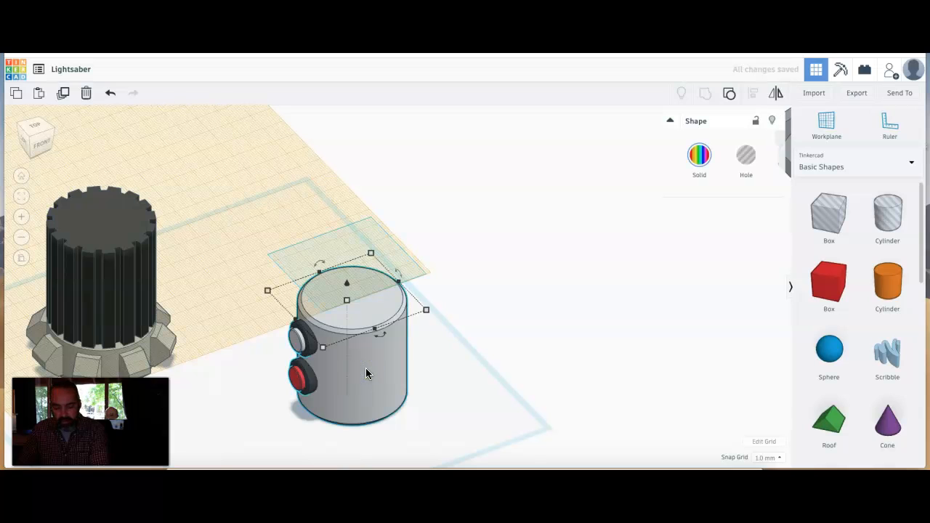
{"action": "key", "text": "d"}
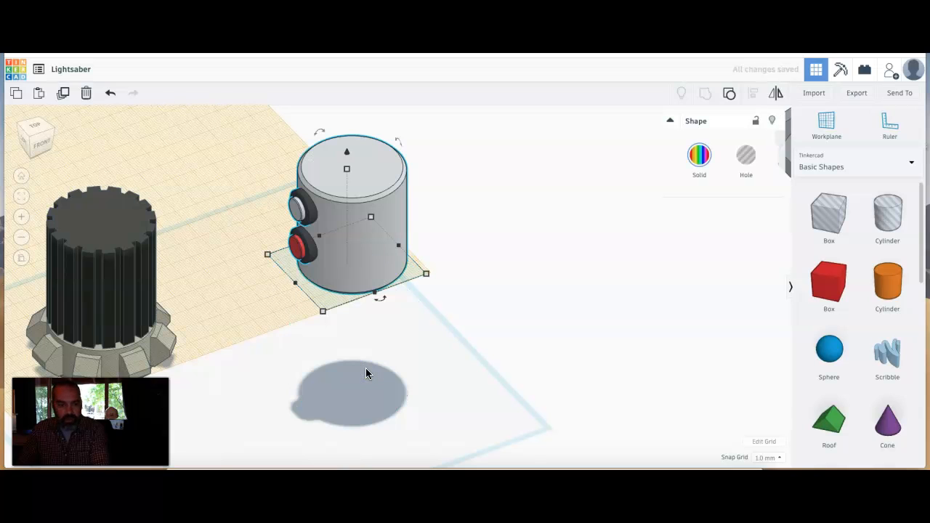
{"action": "left_click", "coordinate": [826, 125]}
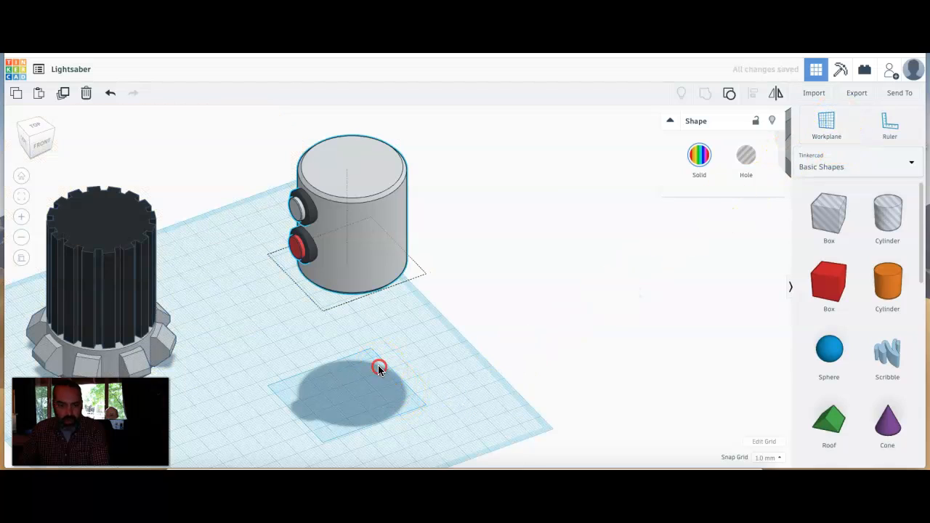
{"action": "left_click", "coordinate": [356, 398]}
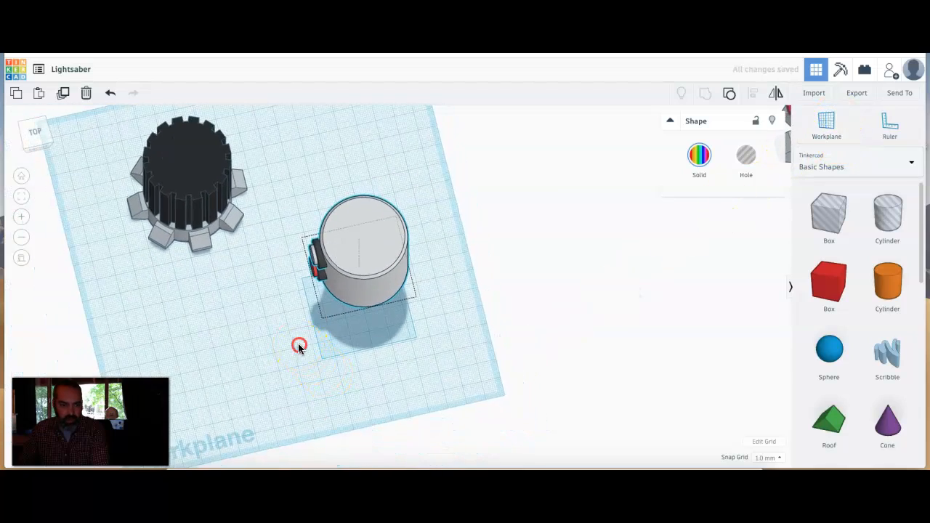
- Center-align the gray control section, black grip and pommel base along both horizontal axes so the section sits over the grip
{"action": "left_click_drag", "start_coordinate": [130, 172], "coordinate": [450, 401]}
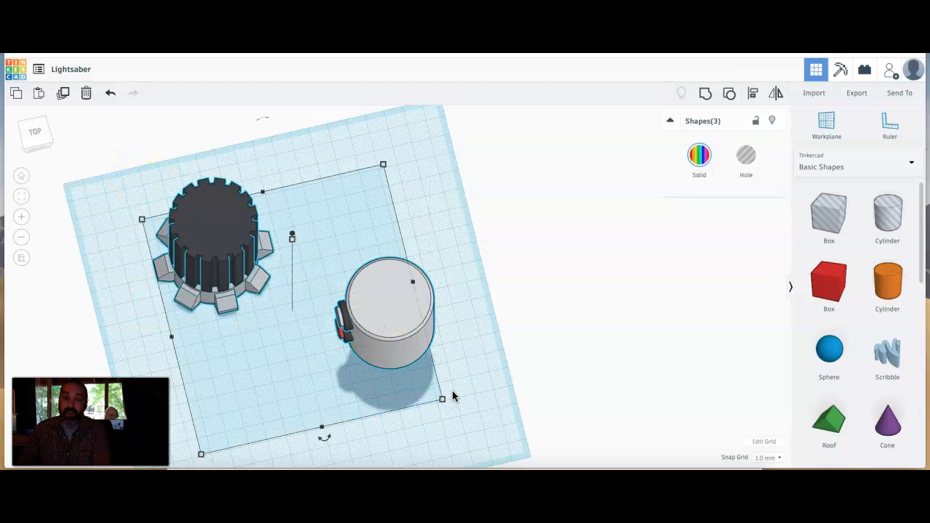
{"action": "left_click", "coordinate": [759, 98]}
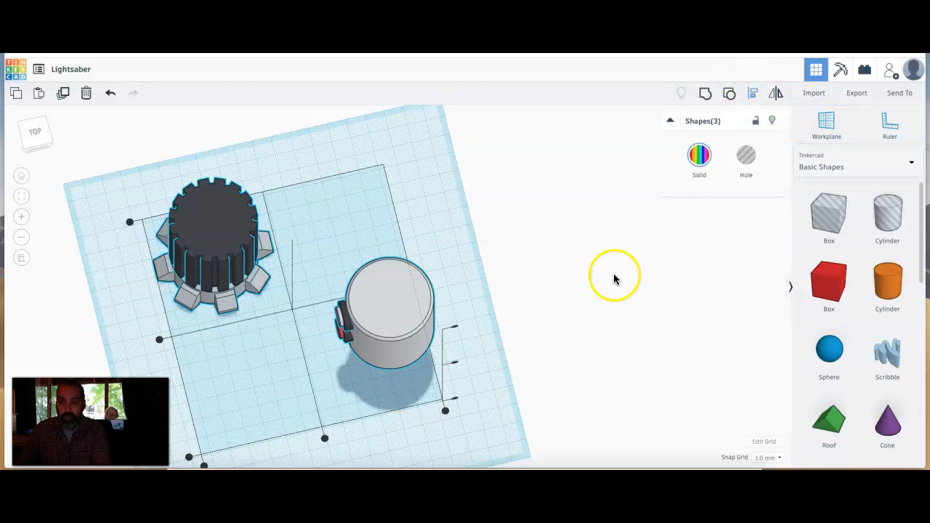
{"action": "left_click", "coordinate": [325, 438]}
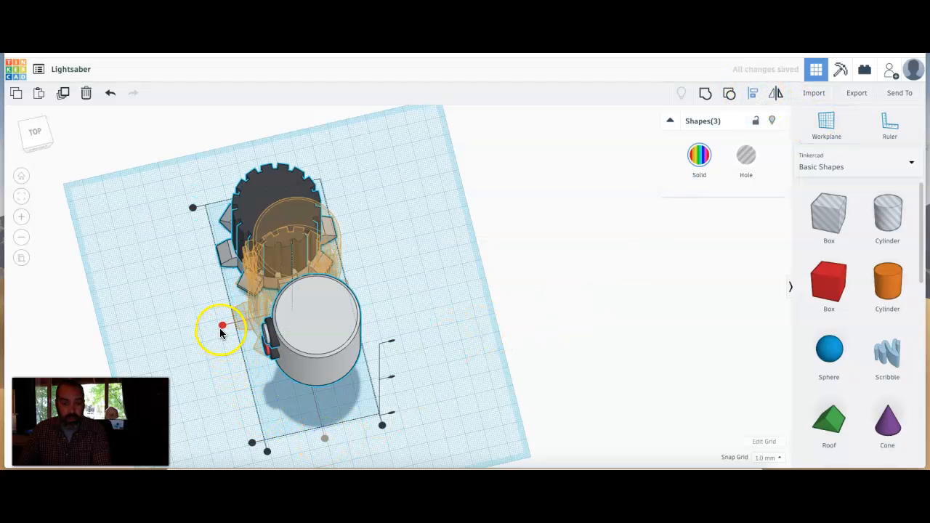
{"action": "left_click", "coordinate": [222, 330]}
{"action": "left_click", "coordinate": [347, 412]}
{"action": "mouse_move", "coordinate": [345, 407]}
{"action": "right_mouse_down"}
{"action": "mouse_move", "coordinate": [249, 336]}
{"action": "mouse_move", "coordinate": [334, 326]}
{"action": "mouse_move", "coordinate": [442, 339]}
{"action": "mouse_move", "coordinate": [416, 355]}
{"action": "mouse_move", "coordinate": [350, 356]}
{"action": "mouse_move", "coordinate": [300, 318]}
{"action": "mouse_move", "coordinate": [288, 320]}
{"action": "mouse_move", "coordinate": [291, 353]}
{"action": "mouse_move", "coordinate": [264, 380]}
{"action": "mouse_move", "coordinate": [278, 376]}
{"action": "right_mouse_up"}
{"action": "left_click", "coordinate": [211, 270]}
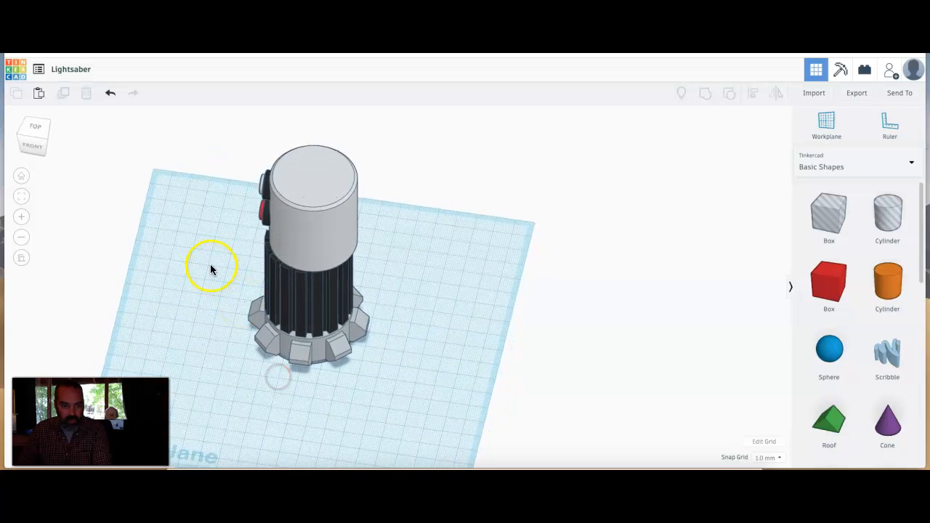
- Make the gray control section transparent while keeping its multicolor setting
{"action": "right_click_drag", "start_coordinate": [210, 270], "coordinate": [235, 312]}
{"action": "left_click", "coordinate": [270, 253]}
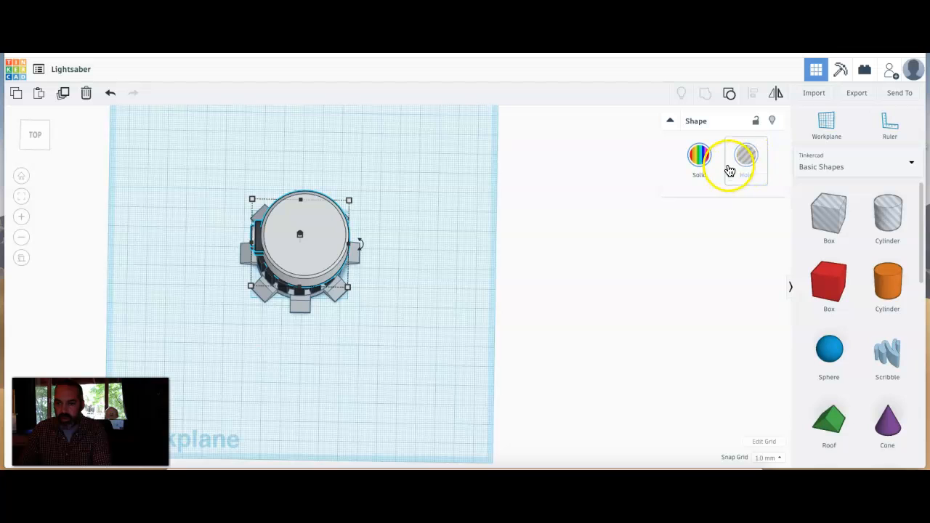
{"action": "left_click", "coordinate": [699, 163]}
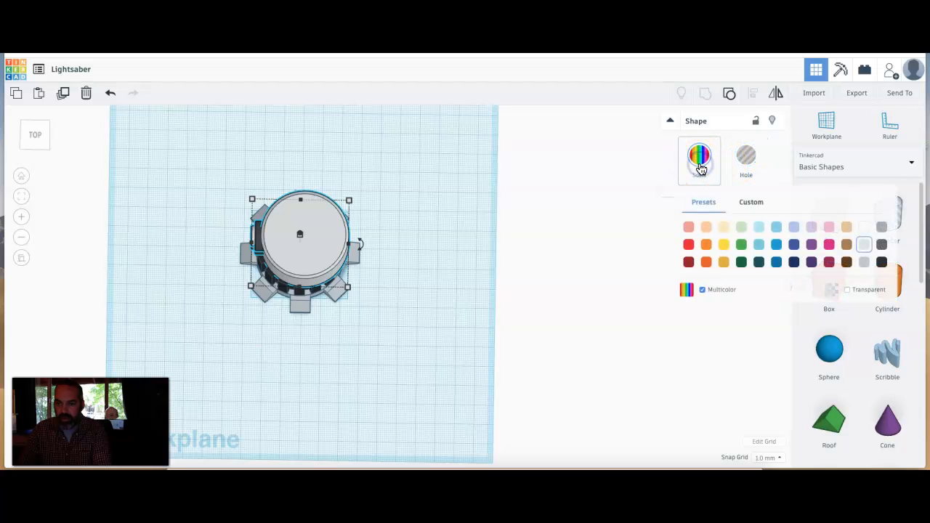
{"action": "left_click", "coordinate": [847, 289]}
- In top view, nudge the transparent section toward its button side until its cylinder is concentric with the black grip
{"action": "right_click_drag", "start_coordinate": [310, 326], "coordinate": [307, 331]}
{"action": "left_click", "coordinate": [35, 139]}
{"action": "left_click", "coordinate": [34, 128]}
{"action": "scroll", "coordinate": [80, 184], "scroll_direction": "up", "scroll_amount": 4}
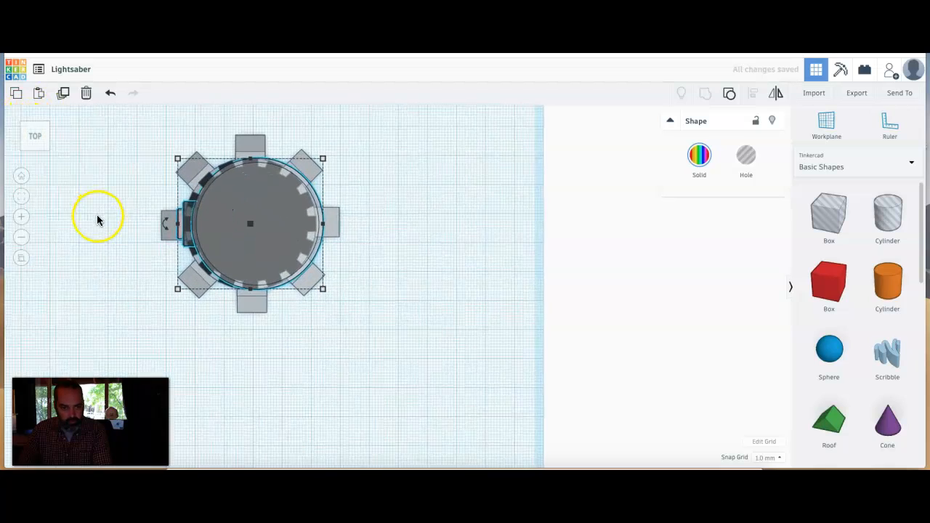
{"action": "middle_click_drag", "start_coordinate": [97, 220], "coordinate": [151, 264]}
{"action": "left_click_drag", "start_coordinate": [218, 264], "coordinate": [91, 253]}
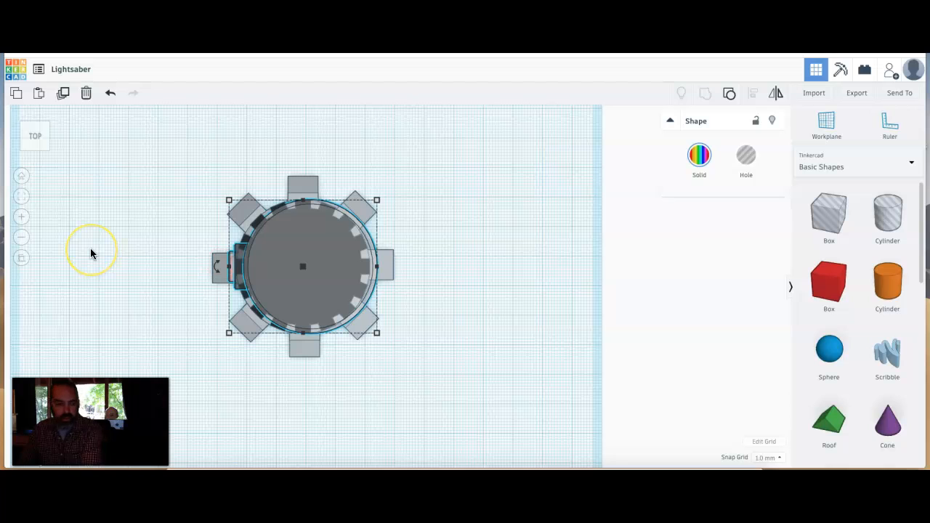
{"action": "key", "text": "Left"}
{"action": "key", "text": "Left"}
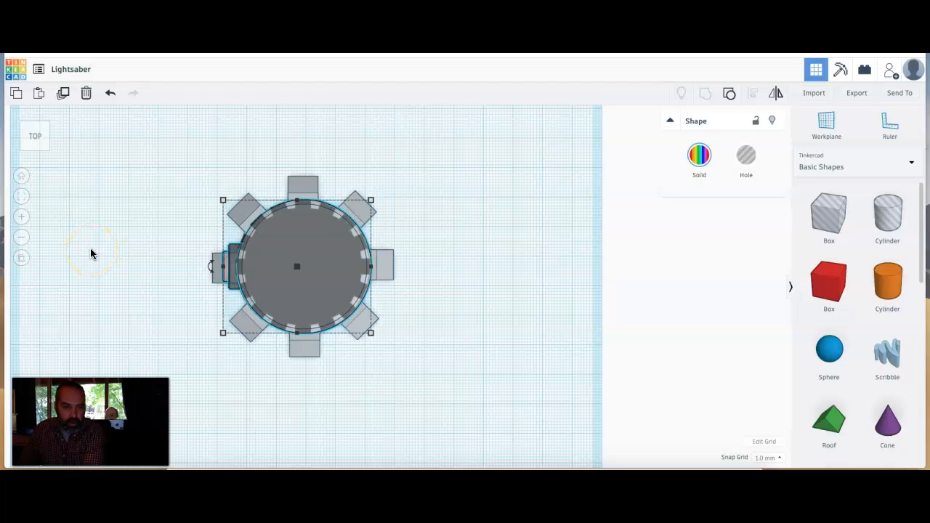
{"action": "key", "text": "Left"}
{"action": "key", "text": "Right"}
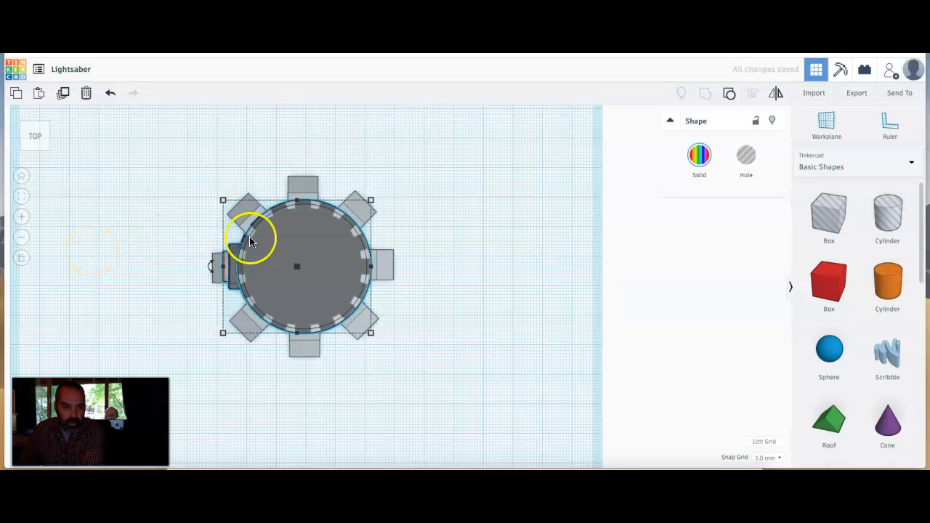
{"action": "left_click", "coordinate": [425, 376]}
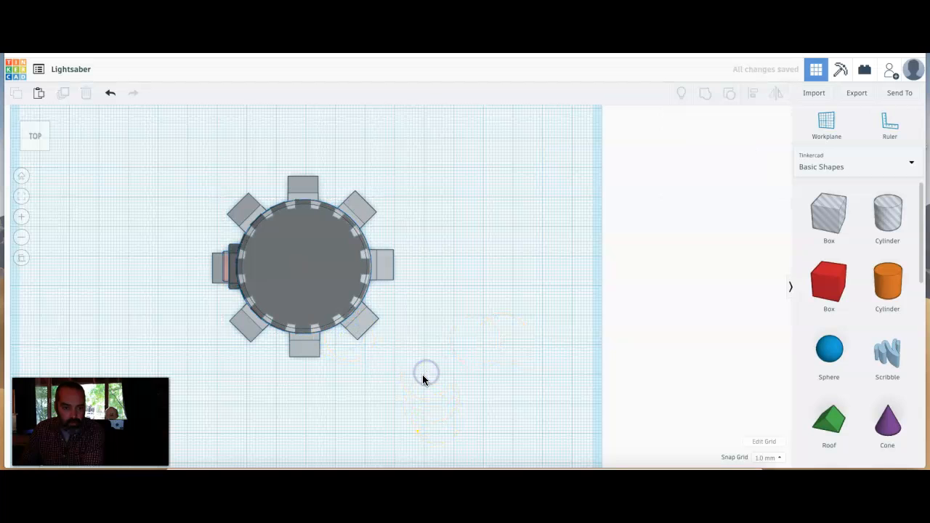
- Turn off transparency on the control section with the two buttons
{"action": "right_click_drag", "start_coordinate": [415, 384], "coordinate": [479, 338]}
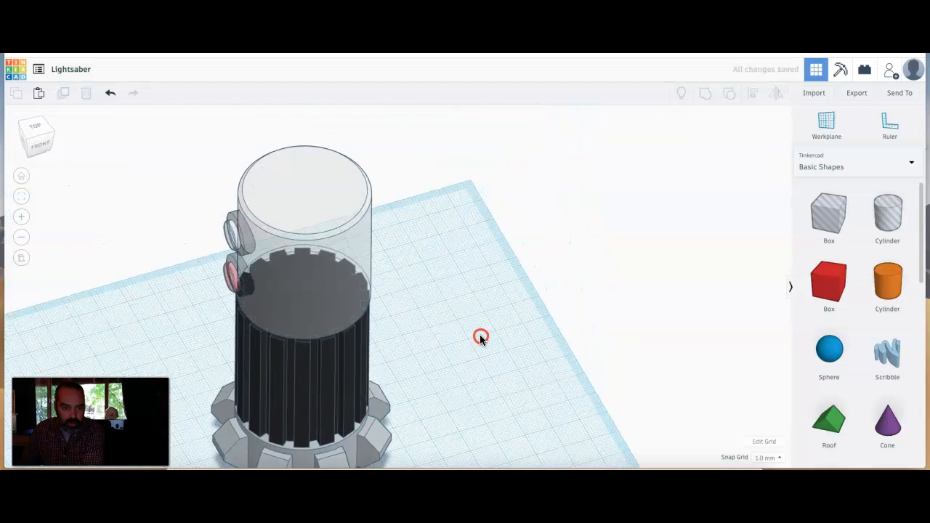
{"action": "left_click", "coordinate": [295, 228]}
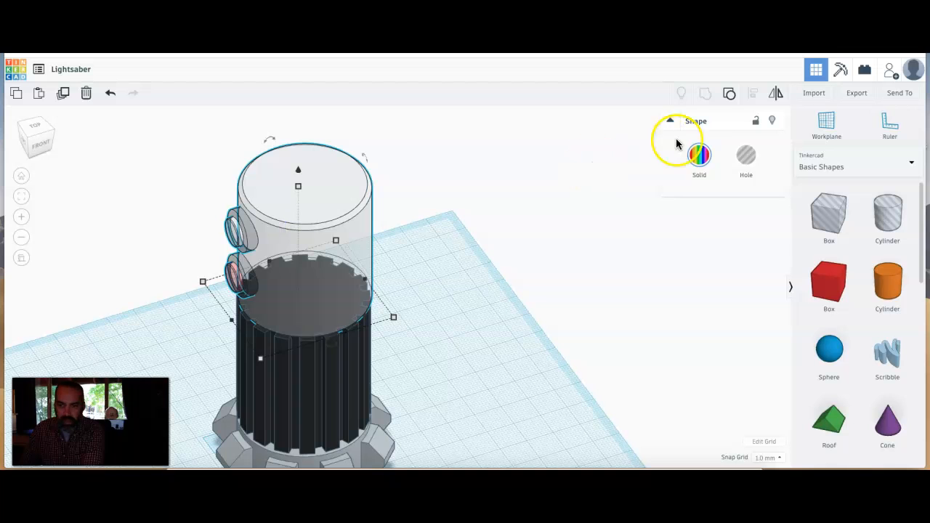
{"action": "left_click", "coordinate": [699, 155]}
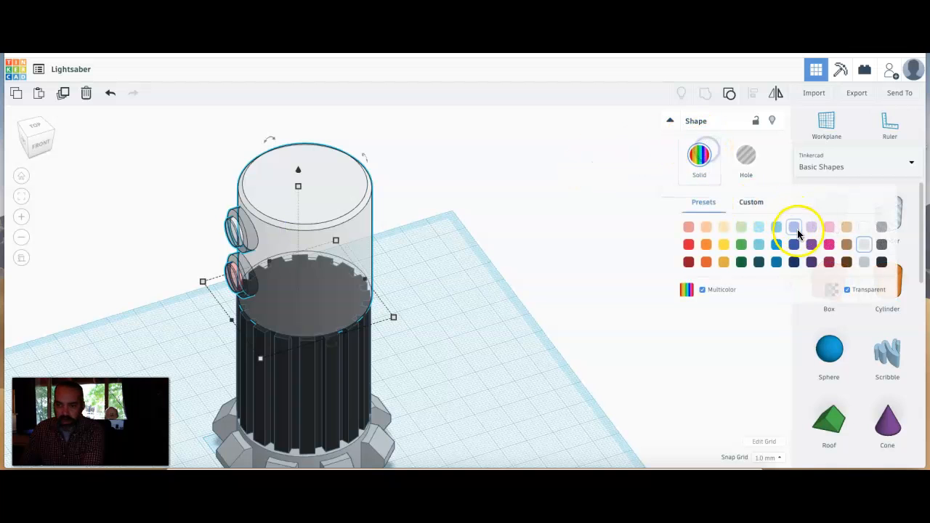
{"action": "left_click", "coordinate": [847, 290]}
{"action": "left_click", "coordinate": [483, 356]}
{"action": "right_click_drag", "start_coordinate": [456, 396], "coordinate": [395, 355]}
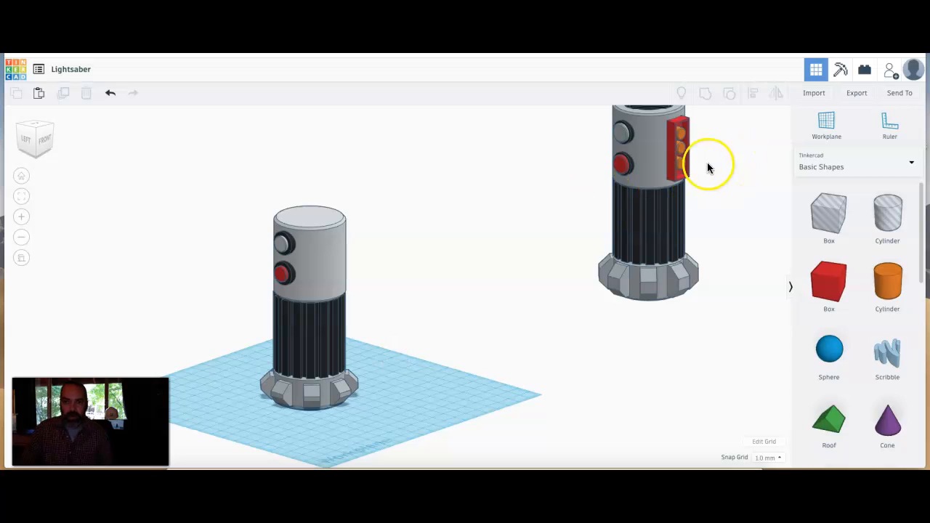
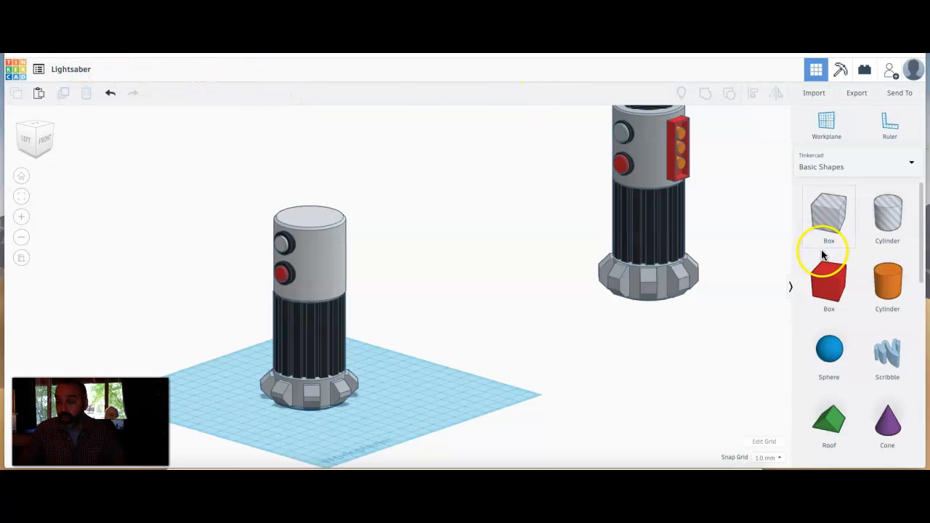
- Place a red box on the workplane beside the hilt and resize it to about 16 by 27 mm and 39 mm high
{"action": "left_click_drag", "start_coordinate": [839, 285], "coordinate": [432, 404]}
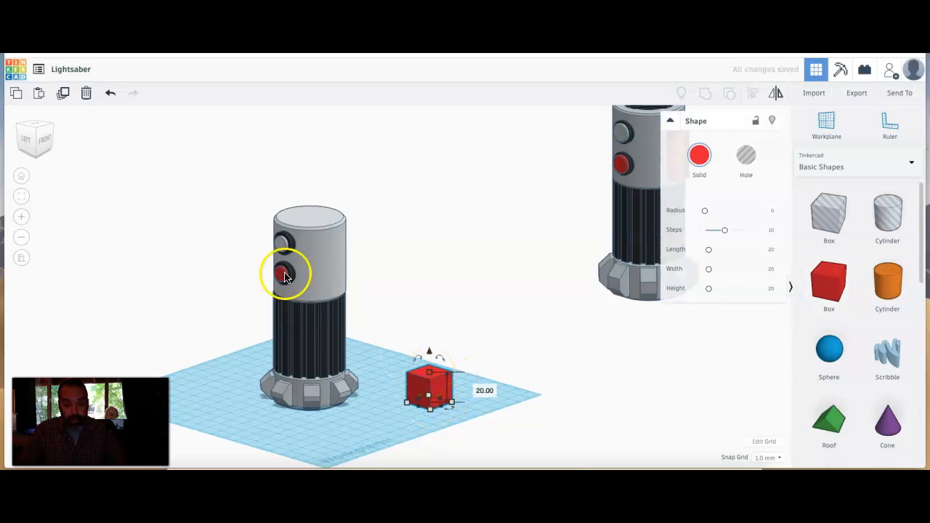
{"action": "left_click_drag", "start_coordinate": [431, 377], "coordinate": [436, 347]}
{"action": "left_click_drag", "start_coordinate": [432, 414], "coordinate": [419, 414]}
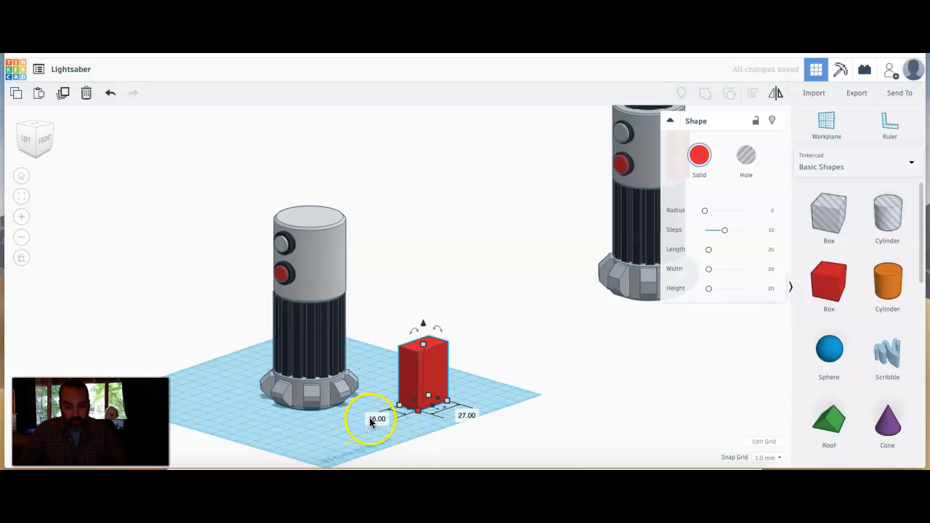
- Set the red box's narrow side to 15 mm and its height to 40 mm
{"action": "left_click", "coordinate": [370, 418]}
{"action": "type", "text": "15"}
{"action": "key", "text": "Return"}
{"action": "left_click", "coordinate": [422, 346]}
{"action": "left_click", "coordinate": [477, 382]}
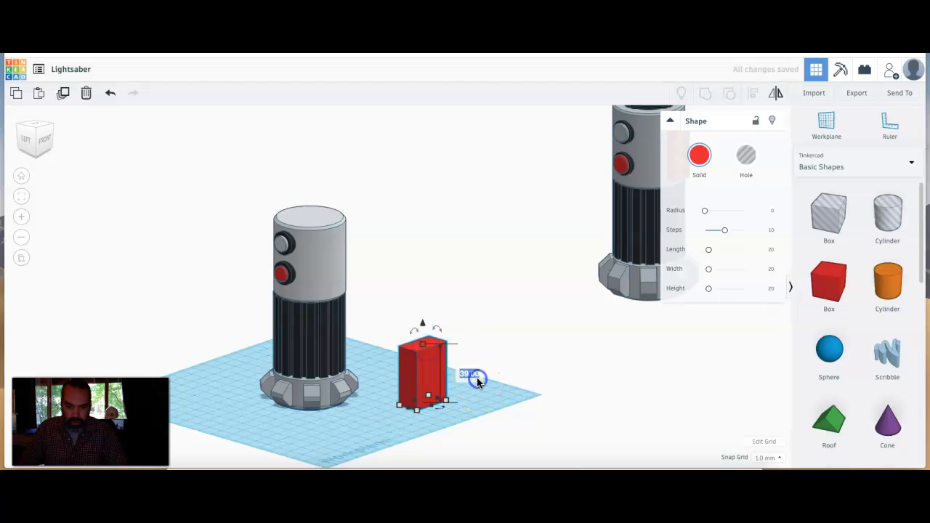
{"action": "type", "text": "40"}
{"action": "left_click", "coordinate": [453, 395]}
{"action": "left_click", "coordinate": [375, 423]}
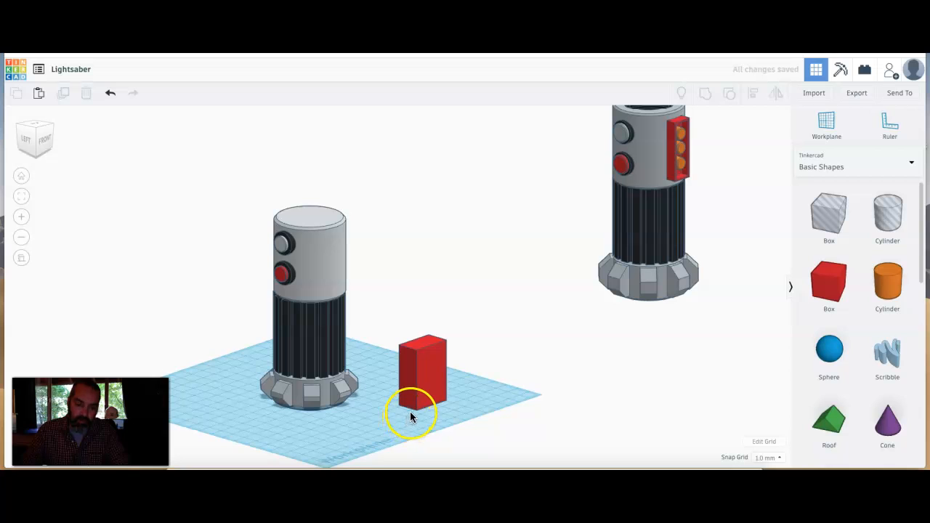
{"action": "left_click", "coordinate": [435, 404]}
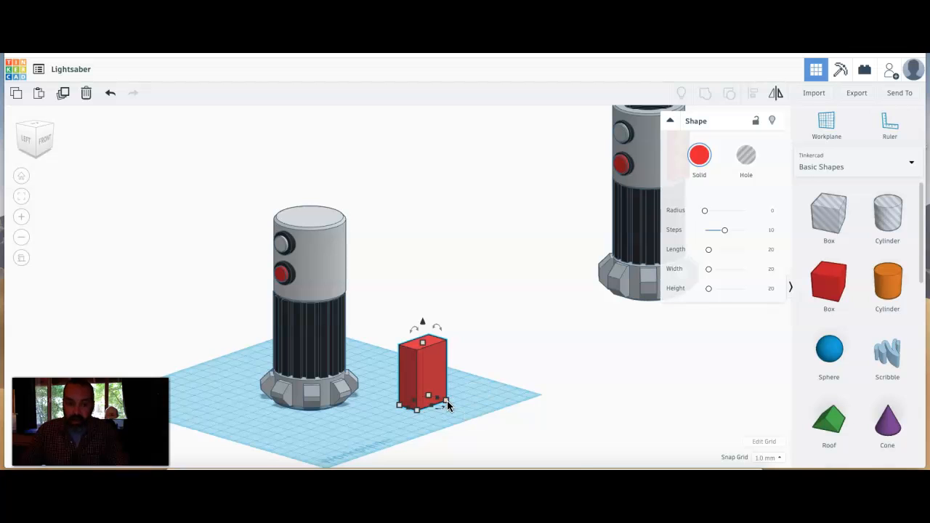
{"action": "left_click", "coordinate": [404, 427]}
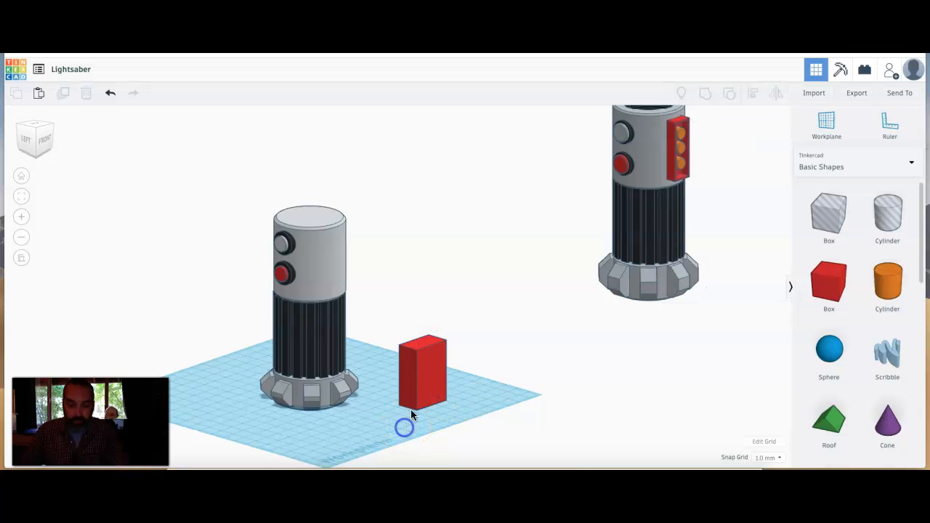
{"action": "right_click_drag", "start_coordinate": [402, 437], "coordinate": [450, 435]}
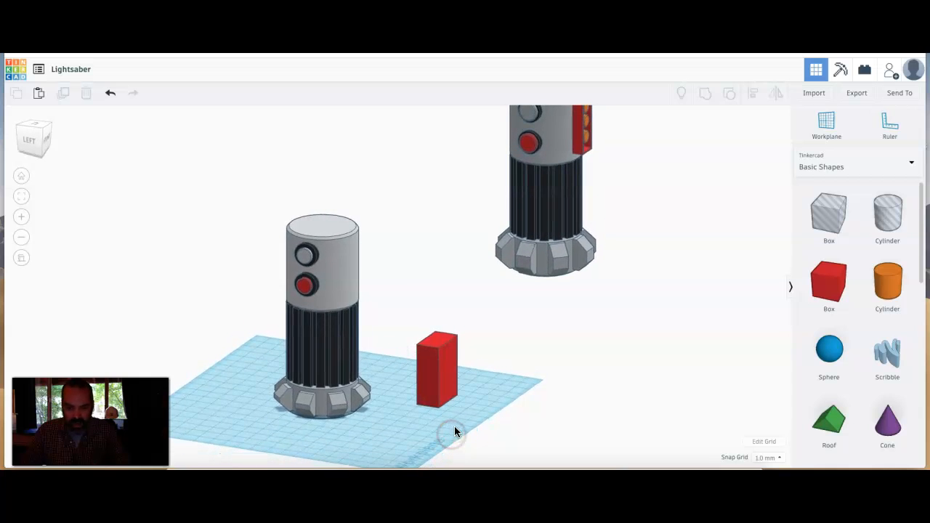
- Duplicate the red box, move the copy toward the front of the workplane, and turn it into a hole
{"action": "left_click", "coordinate": [445, 368]}
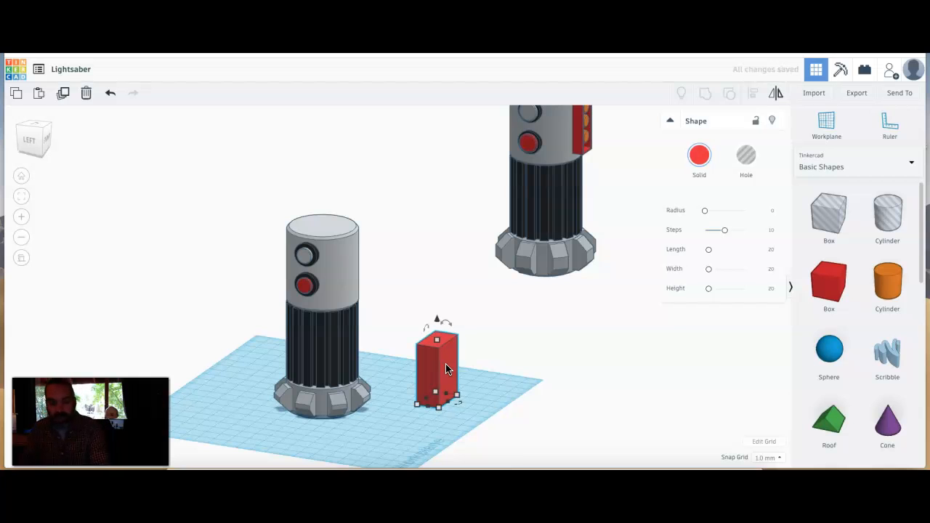
{"action": "key", "text": "ctrl+d"}
{"action": "left_click_drag", "start_coordinate": [447, 364], "coordinate": [411, 399]}
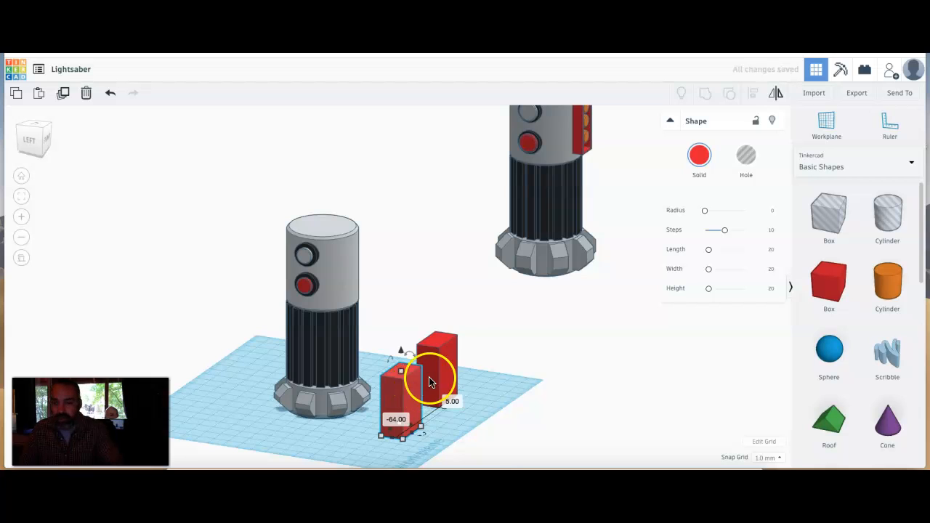
{"action": "left_click", "coordinate": [746, 164]}
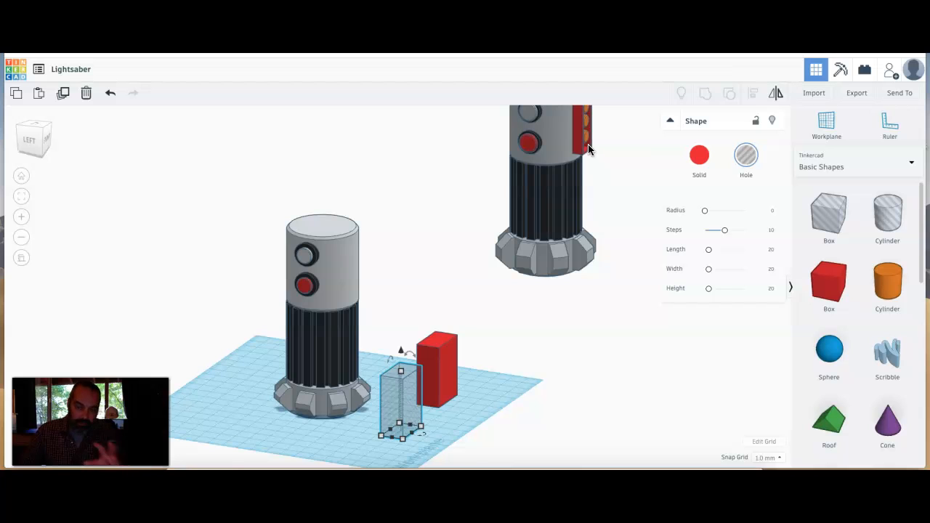
- Set the hole box's base dimensions to 13 mm by 25 mm
{"action": "left_click", "coordinate": [405, 439]}
{"action": "left_click", "coordinate": [369, 452]}
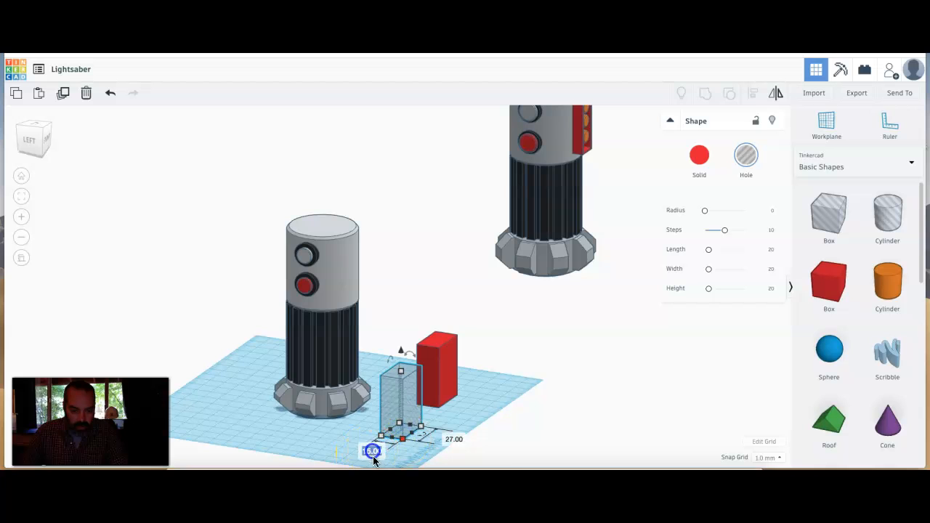
{"action": "type", "text": "13"}
{"action": "left_click", "coordinate": [329, 441]}
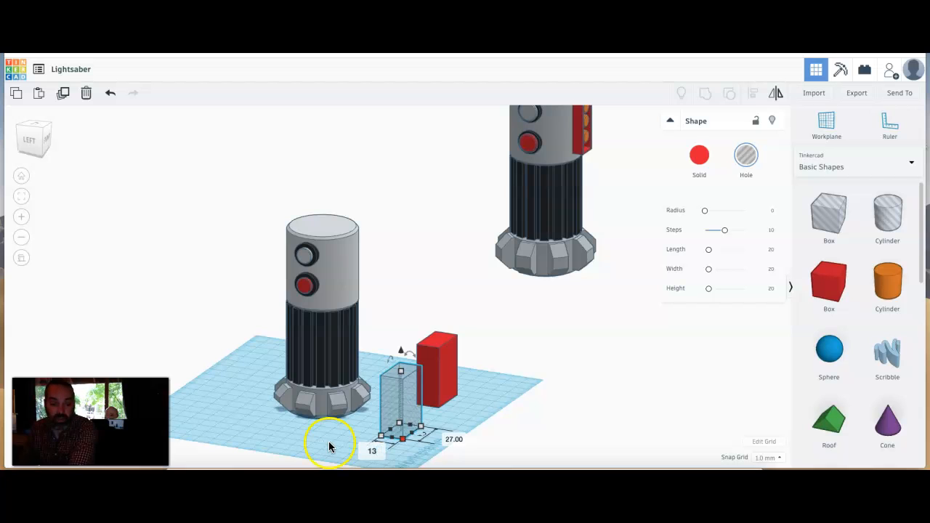
{"action": "left_click", "coordinate": [462, 436]}
{"action": "type", "text": "20"}
{"action": "key", "text": "Return"}
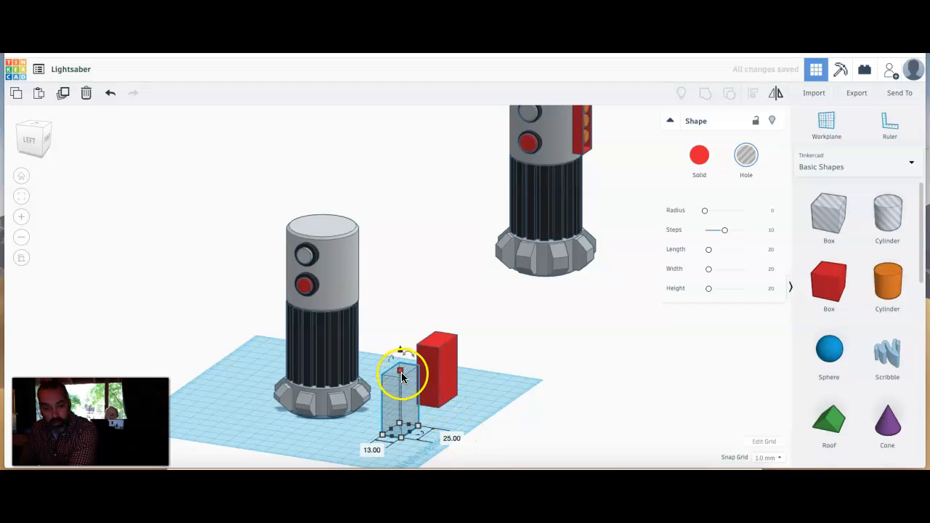
- Set the hole box's height to 38 mm
{"action": "left_click", "coordinate": [400, 372]}
{"action": "left_click", "coordinate": [486, 420]}
{"action": "left_click", "coordinate": [448, 401]}
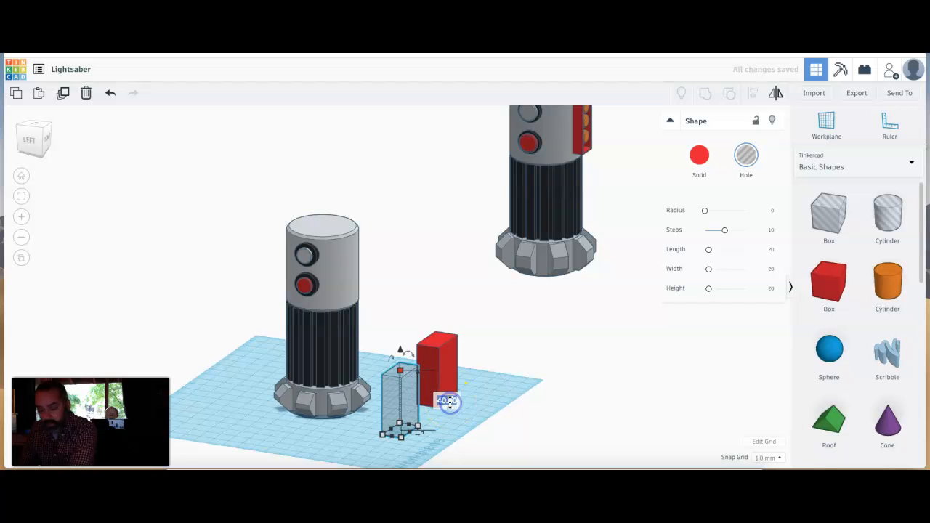
{"action": "type", "text": "38"}
{"action": "key", "text": "Return"}
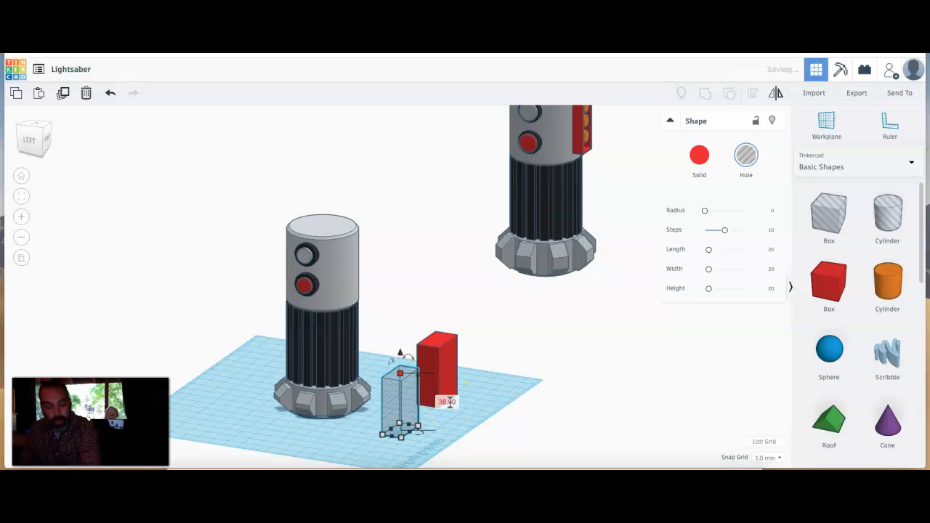
{"action": "left_click", "coordinate": [475, 407]}
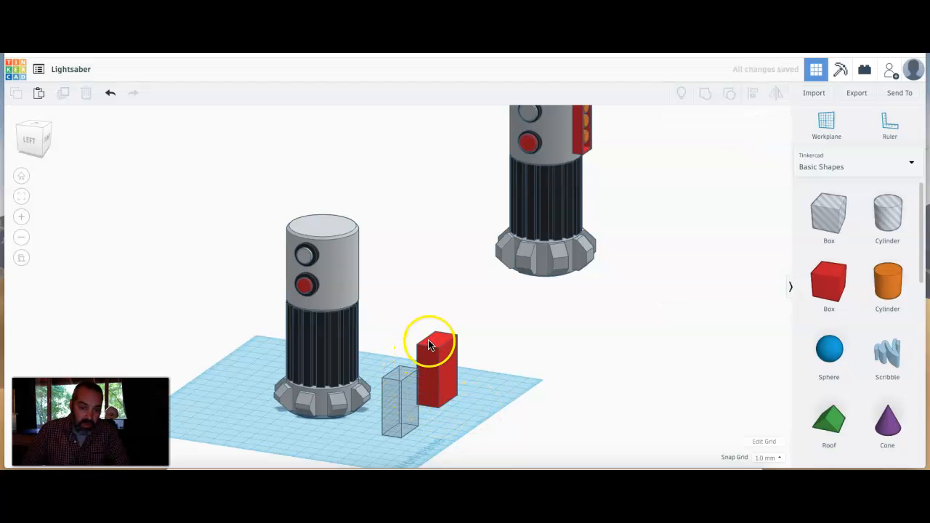
- Align the hole box and the red box so their centres coincide in all three directions
{"action": "left_click_drag", "start_coordinate": [431, 415], "coordinate": [444, 420]}
{"action": "left_click", "coordinate": [757, 92]}
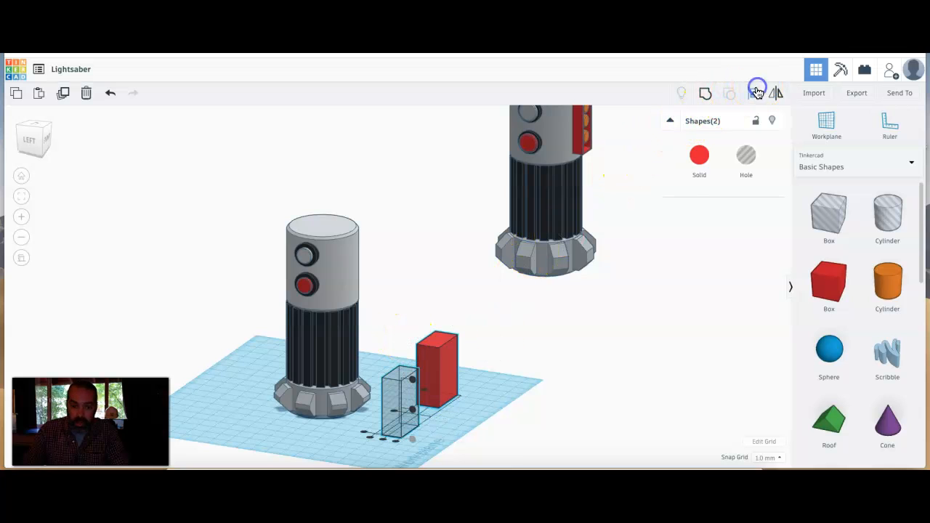
{"action": "left_click", "coordinate": [393, 411]}
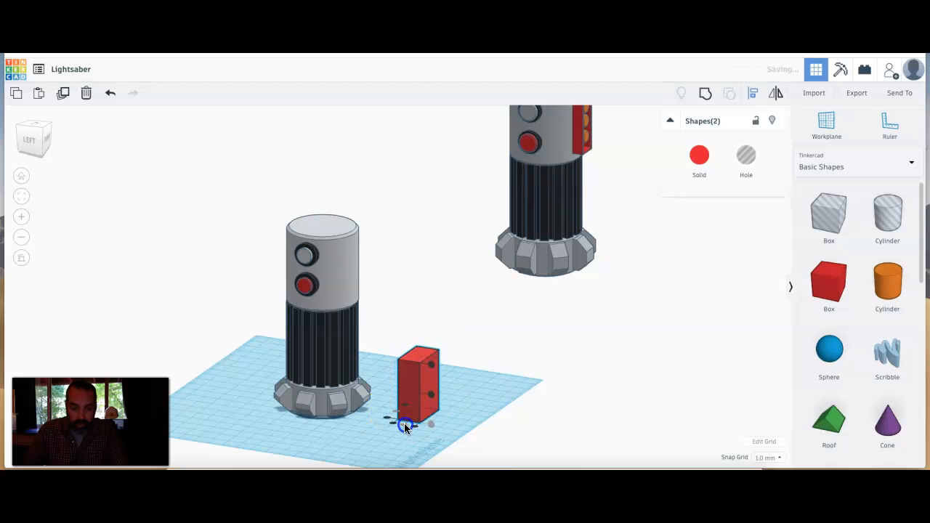
{"action": "left_click", "coordinate": [455, 404]}
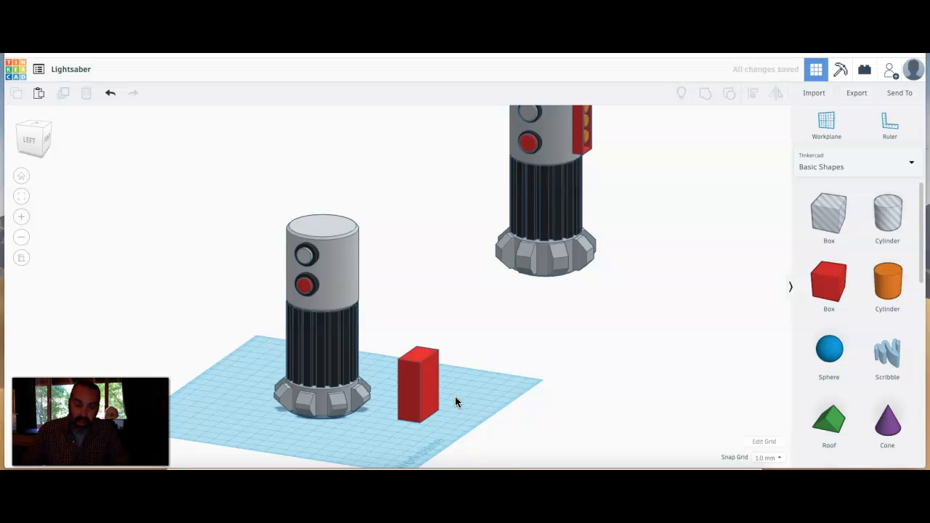
- Shift the red box 22 mm along its long side so the hole box sticks out of its narrow front face
{"action": "left_click", "coordinate": [429, 387]}
{"action": "left_click", "coordinate": [429, 410]}
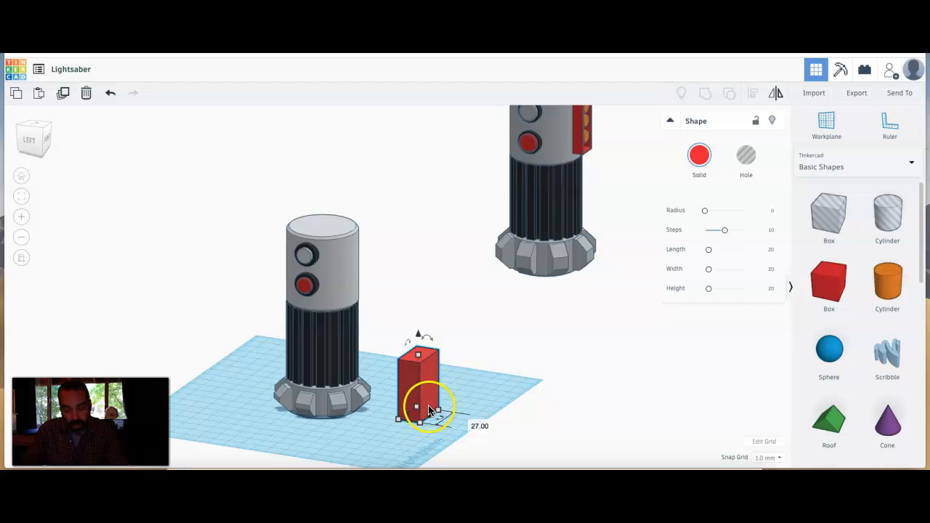
{"action": "left_click", "coordinate": [429, 387]}
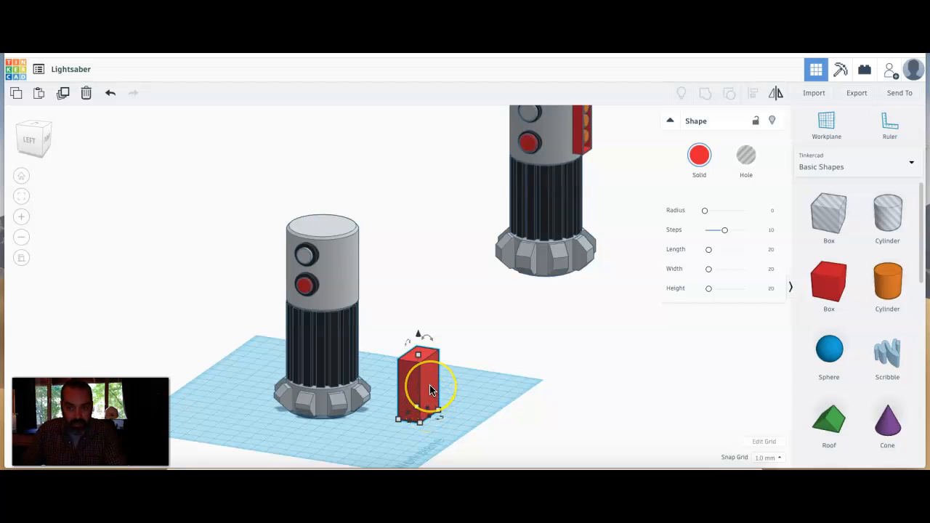
{"action": "left_click_drag", "start_coordinate": [430, 386], "coordinate": [452, 378]}
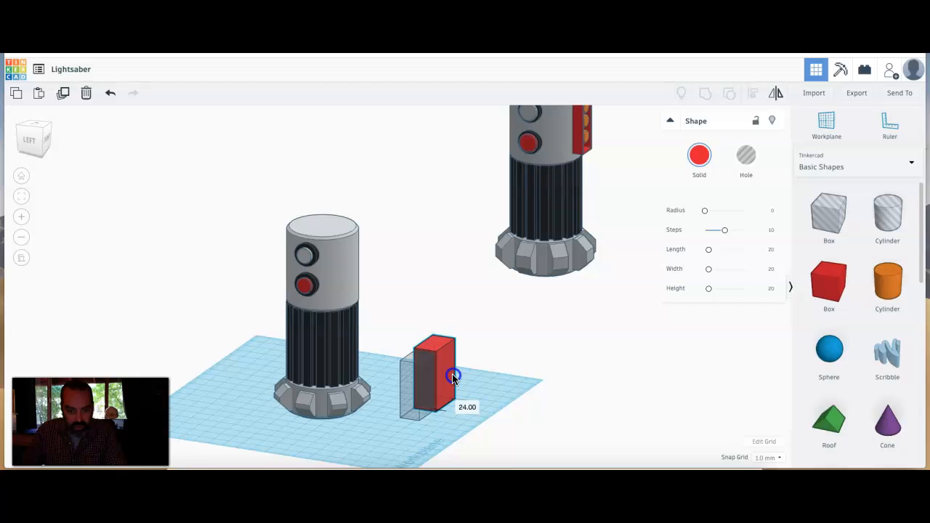
{"action": "left_click_drag", "start_coordinate": [453, 378], "coordinate": [452, 376]}
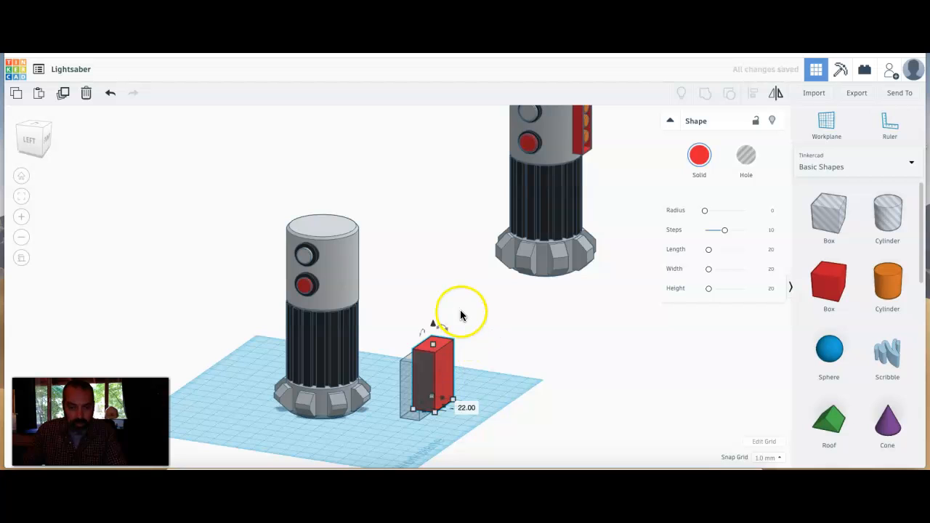
- Group the red box with the hole box to cut a recess into the narrow front face
{"action": "left_click_drag", "start_coordinate": [413, 440], "coordinate": [414, 441]}
{"action": "left_click", "coordinate": [705, 96]}
{"action": "left_click", "coordinate": [430, 439]}
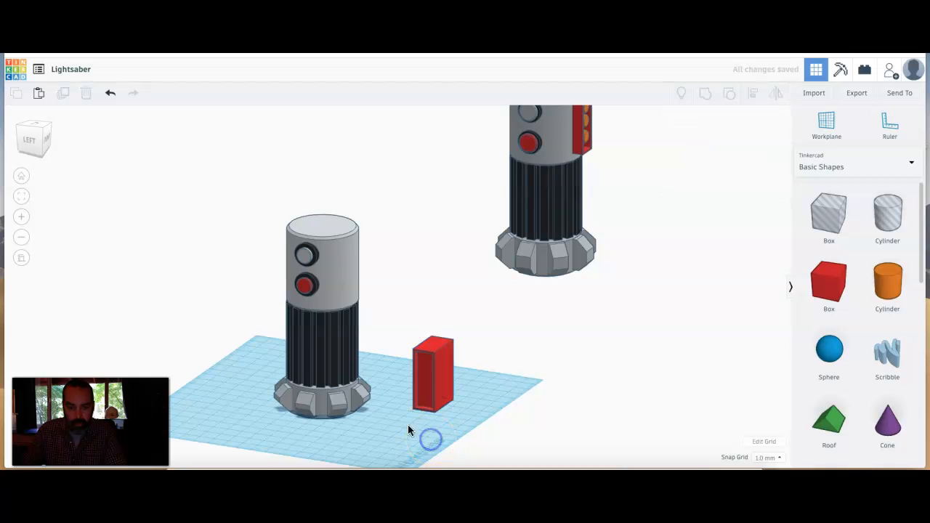
- Place an orange cylinder on the workplane in front of the red panel and shrink it to about 8 mm across
{"action": "scroll", "coordinate": [424, 419], "scroll_direction": "up", "scroll_amount": 4}
{"action": "middle_click_drag", "start_coordinate": [426, 416], "coordinate": [429, 316]}
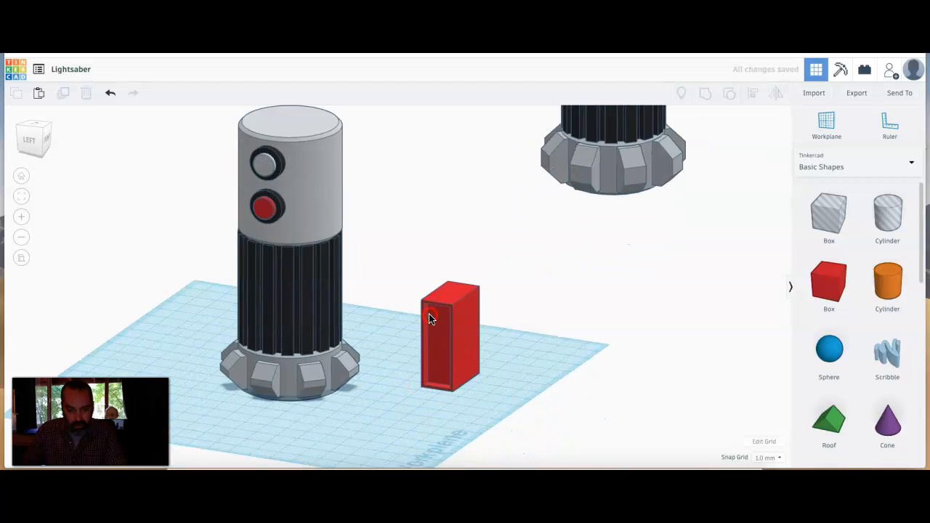
{"action": "scroll", "coordinate": [428, 314], "scroll_direction": "up", "scroll_amount": 2}
{"action": "scroll", "coordinate": [429, 317], "scroll_direction": "up", "scroll_amount": 3}
{"action": "middle_click_drag", "start_coordinate": [432, 432], "coordinate": [431, 373]}
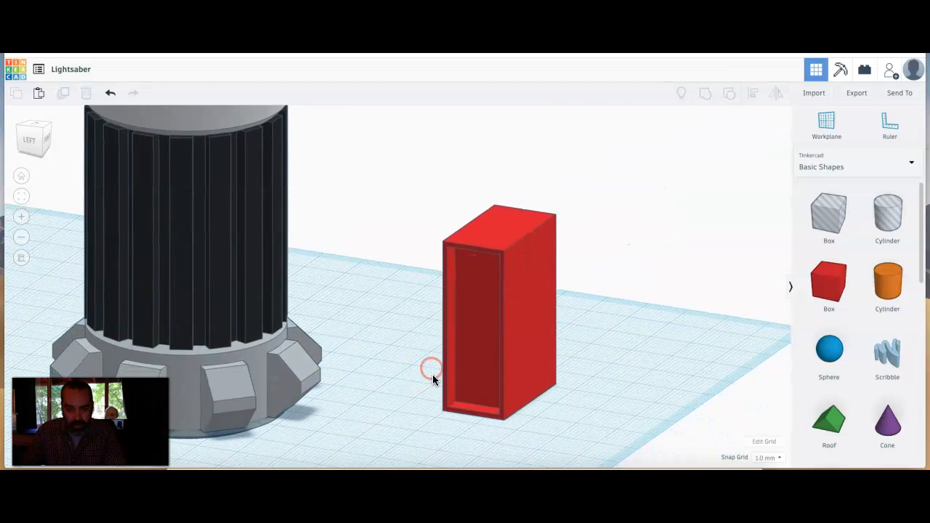
{"action": "middle_click_drag", "start_coordinate": [462, 405], "coordinate": [388, 357]}
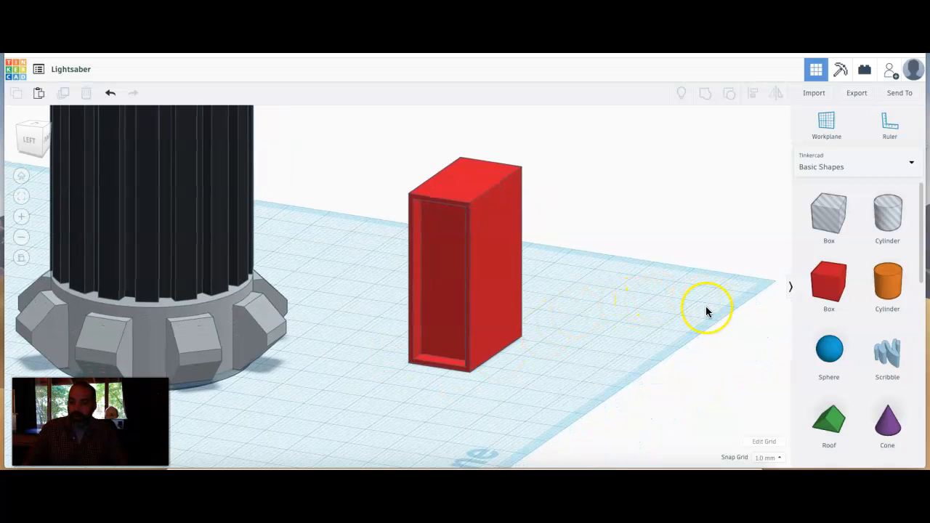
{"action": "left_click", "coordinate": [887, 283]}
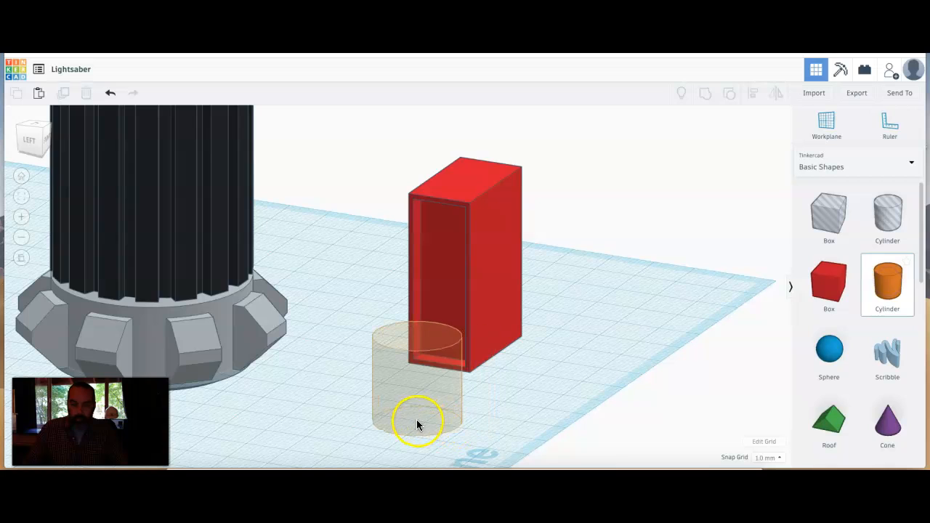
{"action": "left_click", "coordinate": [416, 425]}
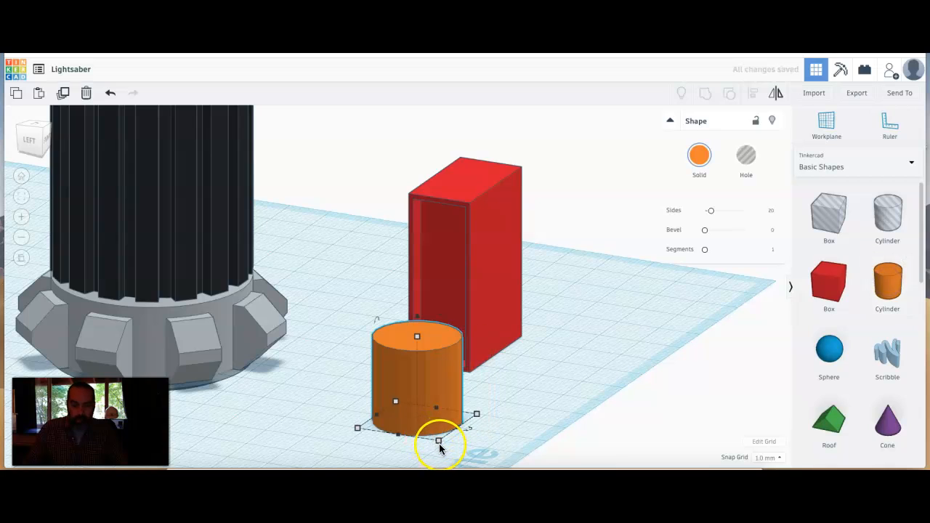
{"action": "mouse_move", "coordinate": [441, 443]}
{"action": "left_click_drag", "start_coordinate": [440, 442], "coordinate": [409, 421]}
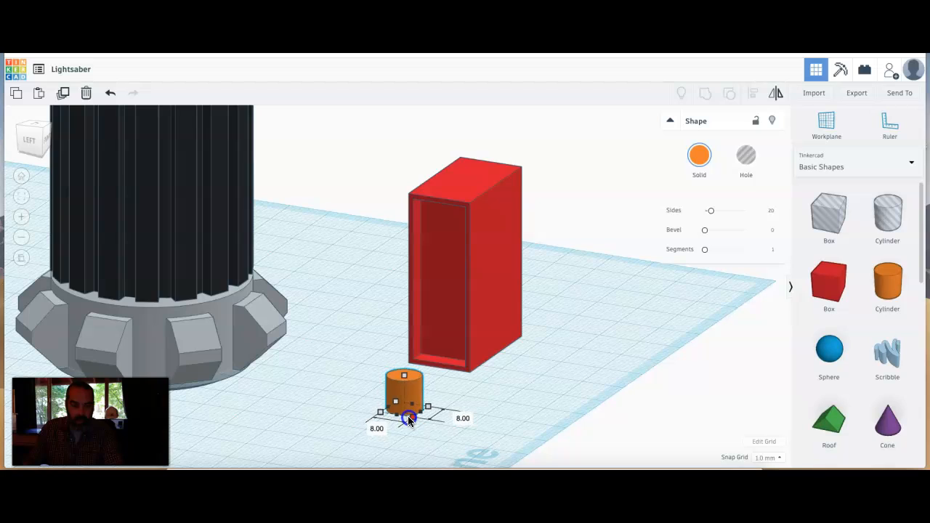
{"action": "left_click_drag", "start_coordinate": [409, 420], "coordinate": [408, 421]}
- Lay the orange cylinder on its side in the lower end of the recess and centre it across the panel's width
{"action": "left_click_drag", "start_coordinate": [385, 373], "coordinate": [443, 349]}
{"action": "left_click_drag", "start_coordinate": [374, 312], "coordinate": [556, 390]}
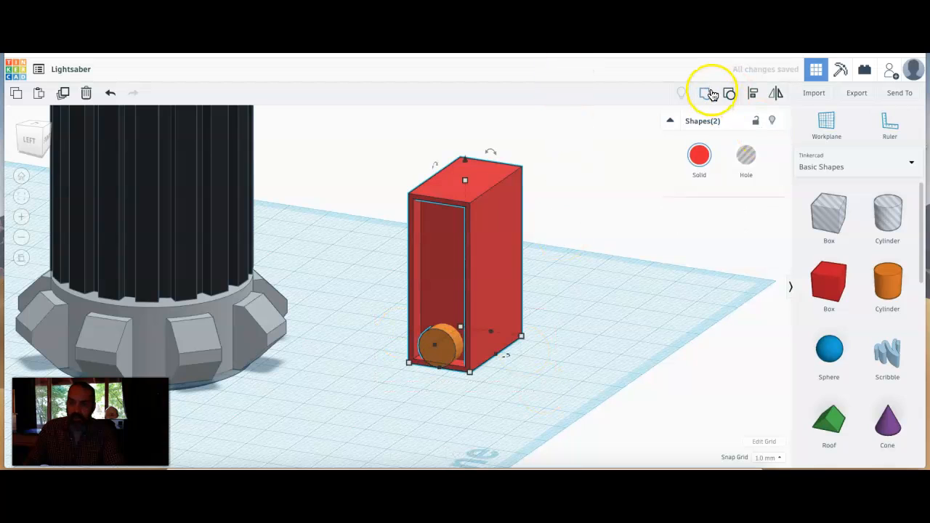
{"action": "left_click", "coordinate": [748, 96]}
{"action": "left_click", "coordinate": [434, 372]}
{"action": "left_click", "coordinate": [426, 394]}
- Raise the orange cylinder slightly above the recess floor, then duplicate it and lift the copy 12 mm higher
{"action": "right_click_drag", "start_coordinate": [431, 406], "coordinate": [498, 391]}
{"action": "left_click", "coordinate": [486, 316]}
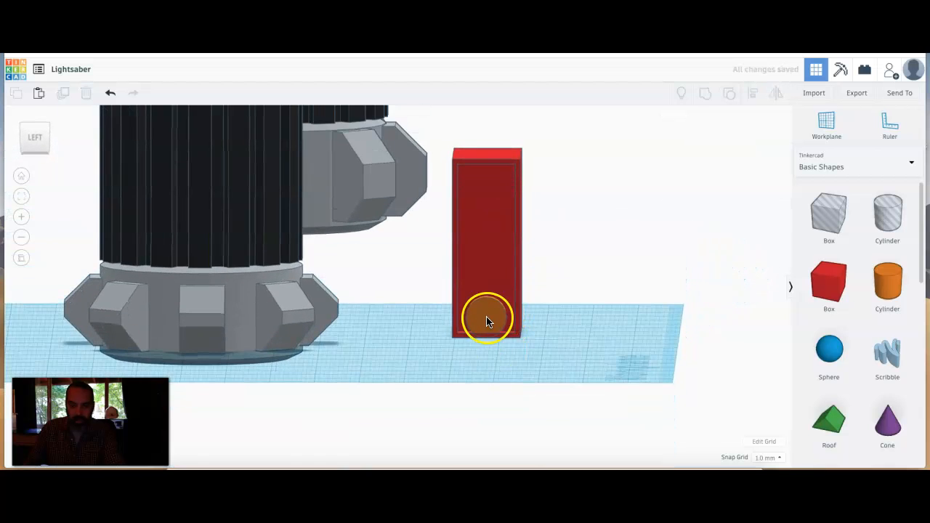
{"action": "left_click_drag", "start_coordinate": [484, 277], "coordinate": [486, 266]}
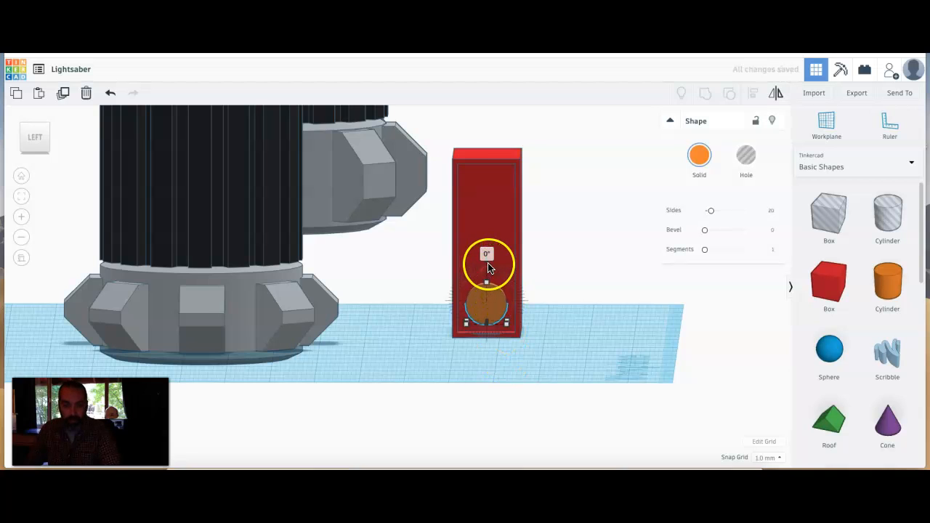
{"action": "left_click_drag", "start_coordinate": [489, 263], "coordinate": [484, 212]}
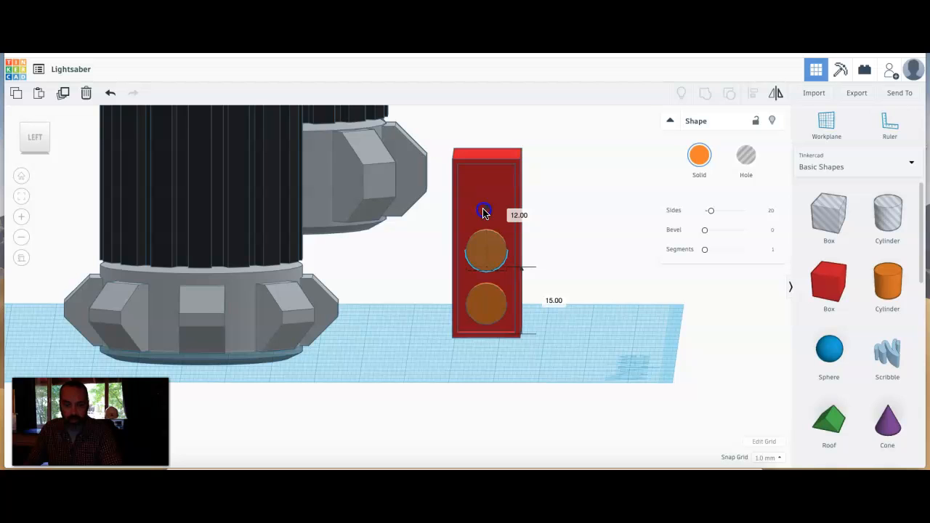
- Align the upper orange cylinder with the middle of the red panel's height
{"action": "left_click", "coordinate": [586, 242]}
{"action": "left_click_drag", "start_coordinate": [470, 248], "coordinate": [437, 254]}
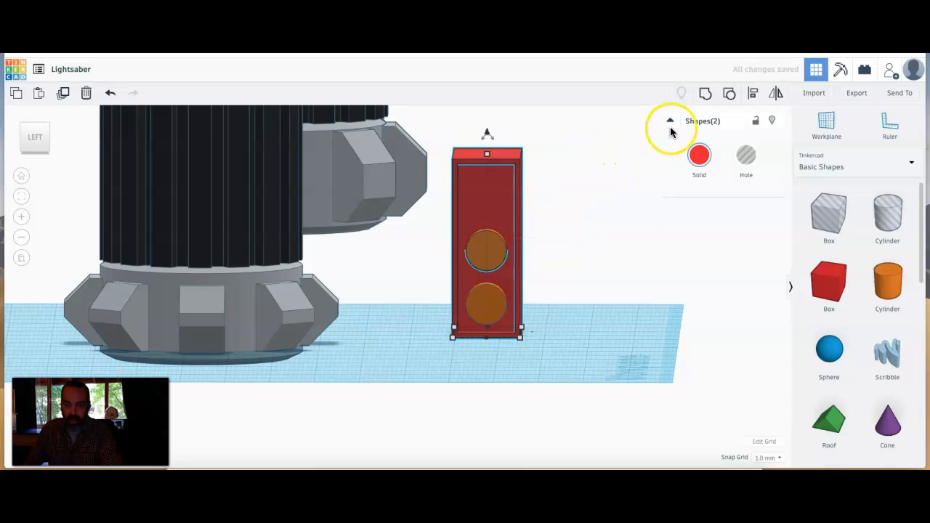
{"action": "left_click", "coordinate": [755, 94]}
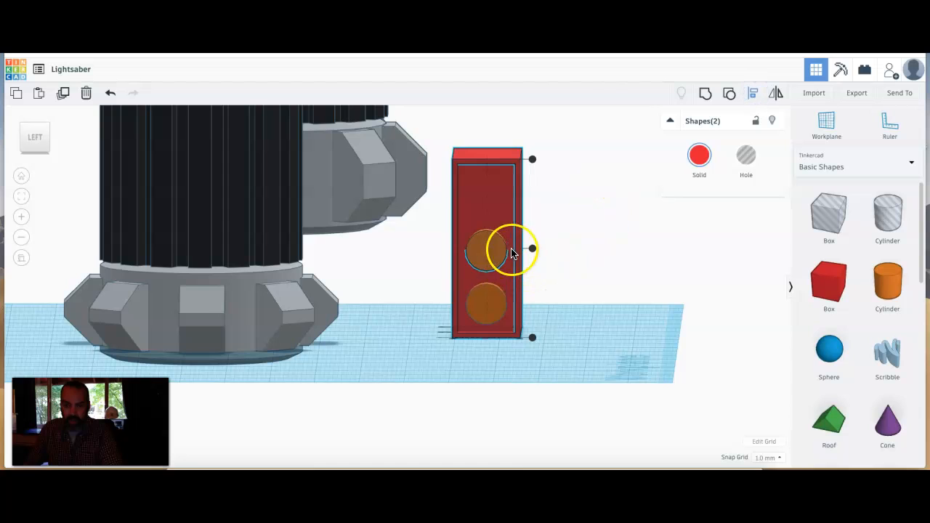
{"action": "left_click", "coordinate": [532, 250]}
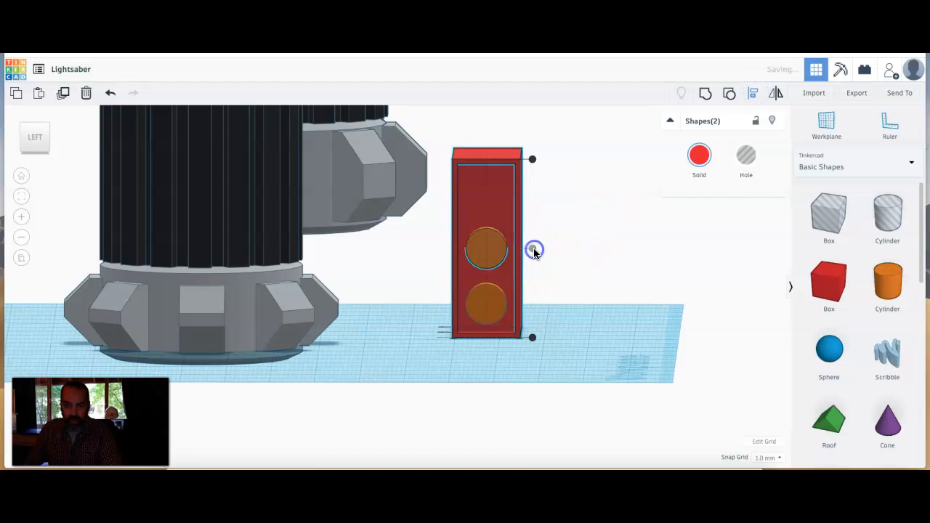
- Duplicate the upper orange cylinder on the red box and raise the copy above it as a third light
{"action": "left_click", "coordinate": [560, 294]}
{"action": "left_click", "coordinate": [481, 251]}
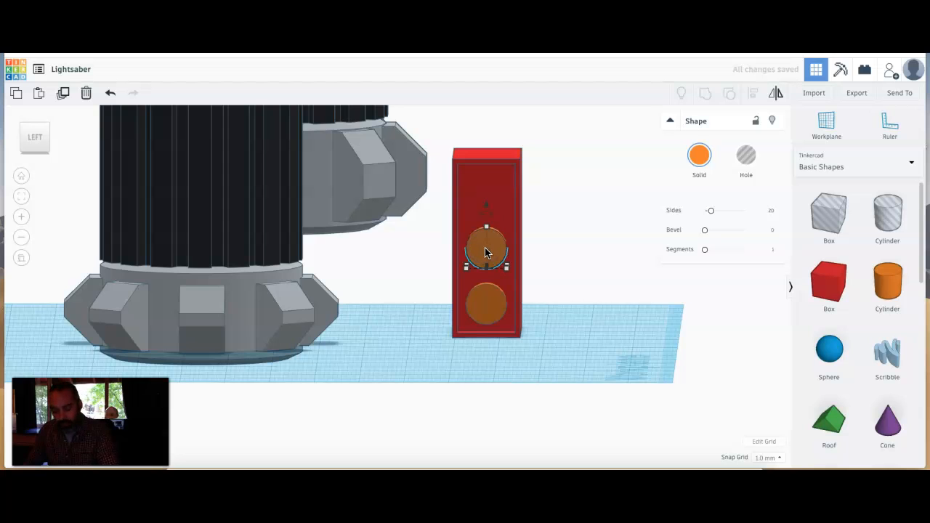
{"action": "key", "text": "ctrl+d"}
{"action": "left_click_drag", "start_coordinate": [487, 207], "coordinate": [481, 153]}
- Select the red box with its three orange cylinders and align them centred across the box's width
{"action": "left_click", "coordinate": [572, 335]}
{"action": "mouse_move", "coordinate": [527, 346]}
{"action": "right_mouse_down"}
{"action": "mouse_move", "coordinate": [550, 349]}
{"action": "mouse_move", "coordinate": [510, 344]}
{"action": "mouse_move", "coordinate": [535, 350]}
{"action": "right_mouse_up"}
{"action": "left_click_drag", "start_coordinate": [536, 351], "coordinate": [438, 156]}
{"action": "left_click", "coordinate": [752, 92]}
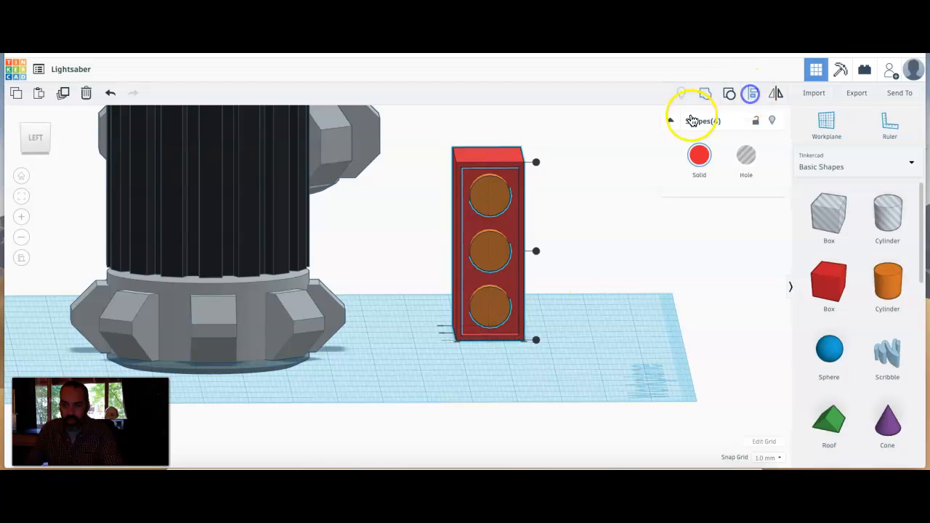
{"action": "right_click_drag", "start_coordinate": [489, 352], "coordinate": [478, 386]}
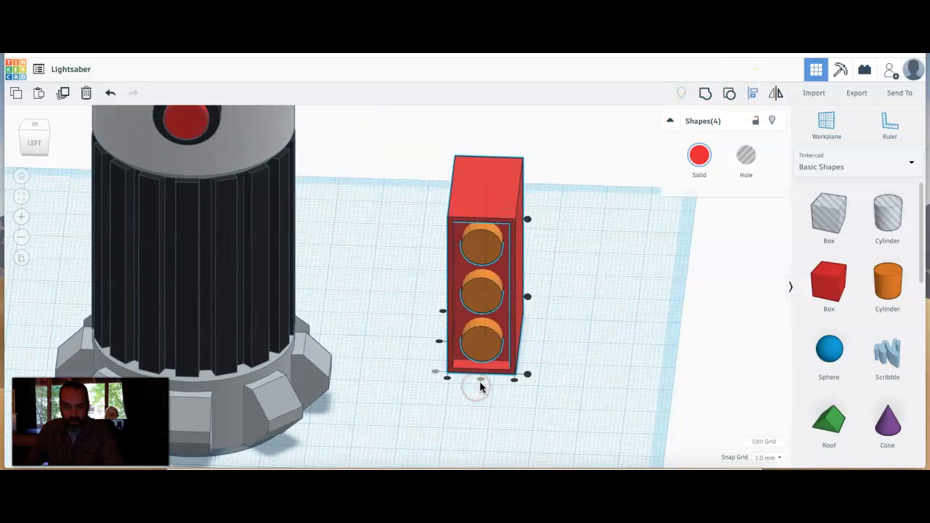
{"action": "left_click", "coordinate": [571, 364]}
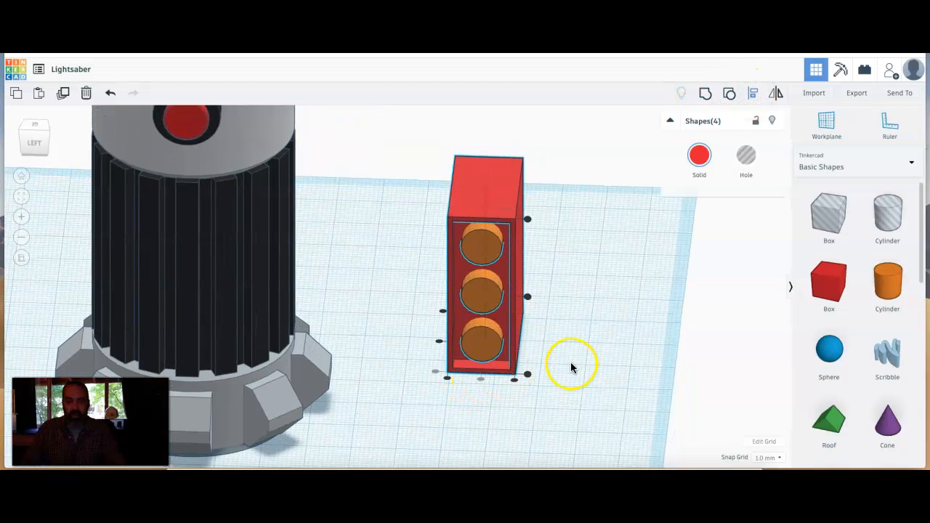
- Group the red box with its three orange cylinders and set the group to Multicolor
{"action": "right_click_drag", "start_coordinate": [577, 357], "coordinate": [524, 327]}
{"action": "left_click", "coordinate": [538, 151]}
{"action": "left_click_drag", "start_coordinate": [552, 140], "coordinate": [396, 441]}
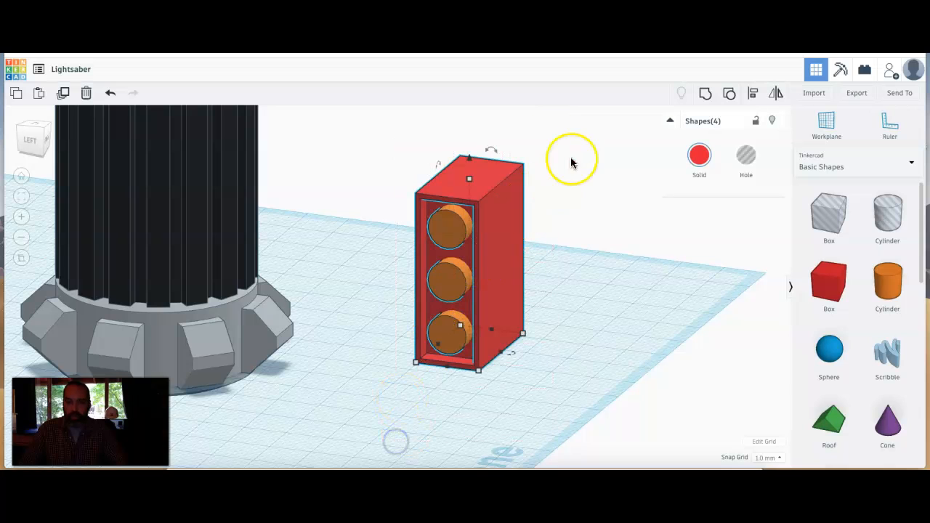
{"action": "left_click", "coordinate": [705, 93]}
{"action": "left_click", "coordinate": [703, 131]}
{"action": "left_click", "coordinate": [698, 155]}
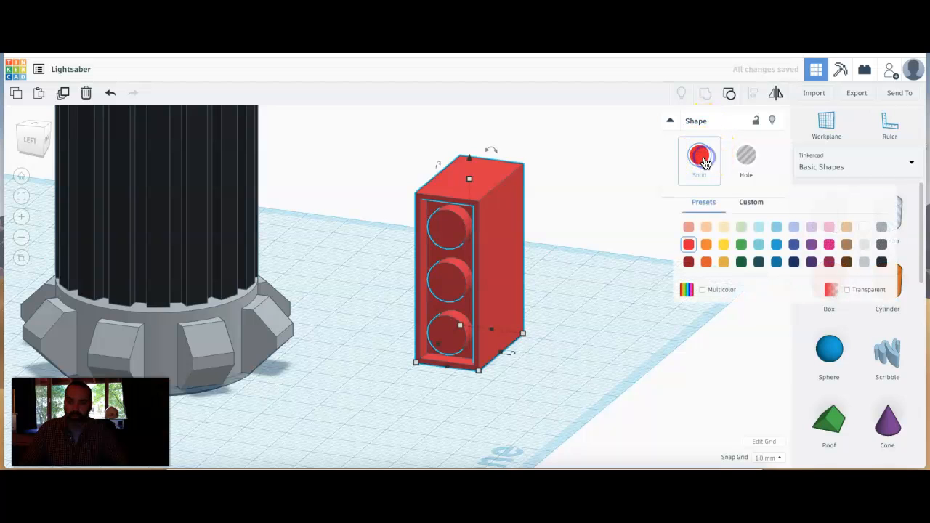
{"action": "left_click", "coordinate": [702, 289]}
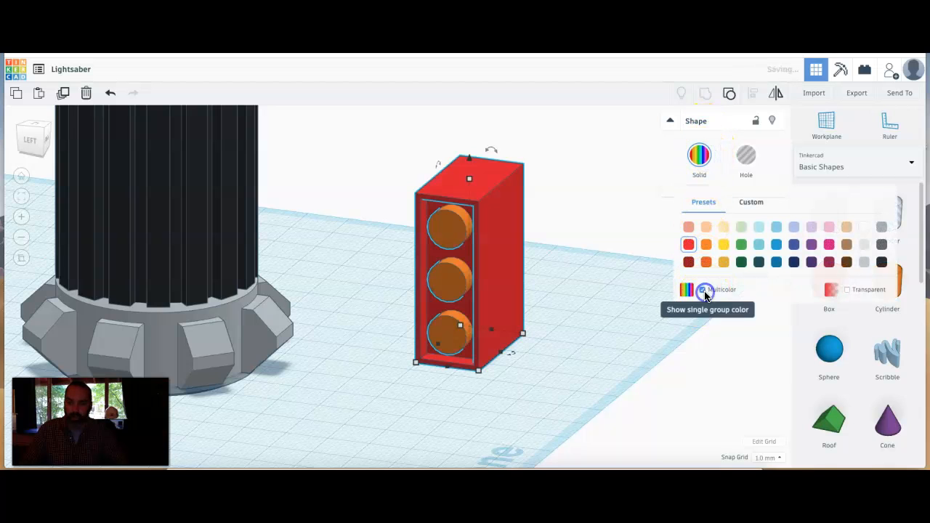
{"action": "left_click", "coordinate": [610, 319]}
- Turn the grouped light panel to face the front and move it onto the grey upper section of the handle
{"action": "mouse_move", "coordinate": [619, 298]}
{"action": "right_mouse_down"}
{"action": "mouse_move", "coordinate": [583, 300]}
{"action": "mouse_move", "coordinate": [526, 349]}
{"action": "right_mouse_up"}
{"action": "scroll", "coordinate": [550, 332], "scroll_direction": "down", "scroll_amount": 3}
{"action": "left_click", "coordinate": [488, 297]}
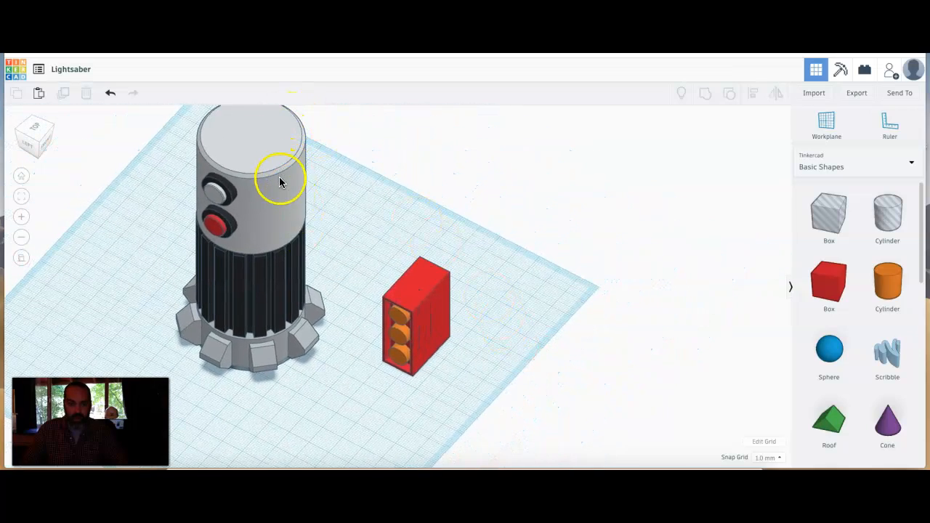
{"action": "left_click", "coordinate": [401, 307]}
{"action": "left_click_drag", "start_coordinate": [441, 361], "coordinate": [485, 300]}
{"action": "left_click_drag", "start_coordinate": [425, 331], "coordinate": [249, 151]}
{"action": "left_click", "coordinate": [313, 275]}
{"action": "right_click_drag", "start_coordinate": [313, 274], "coordinate": [241, 232]}
{"action": "middle_click_drag", "start_coordinate": [240, 231], "coordinate": [179, 399]}
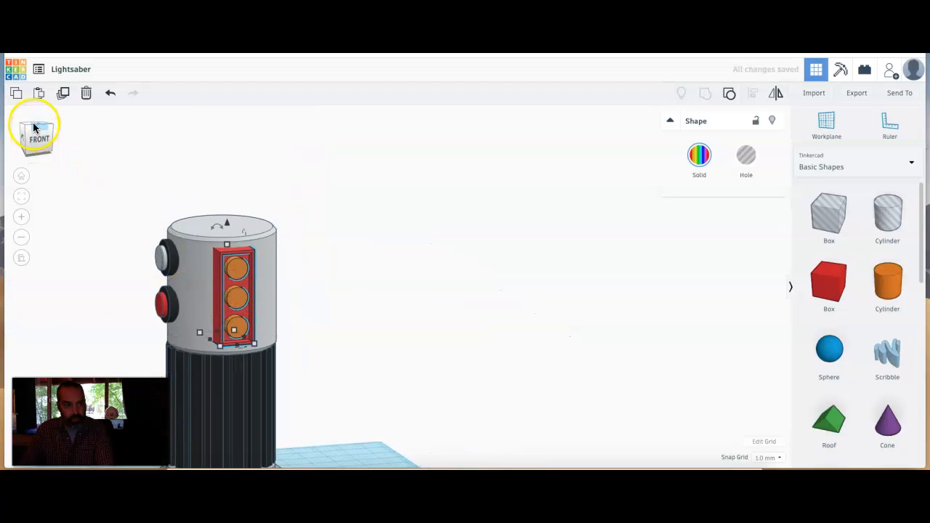
- From the top view, shift the light panel 3 mm sideways and 2 mm in depth, keeping its back embedded in the handle's front
{"action": "right_click_drag", "start_coordinate": [129, 221], "coordinate": [138, 276]}
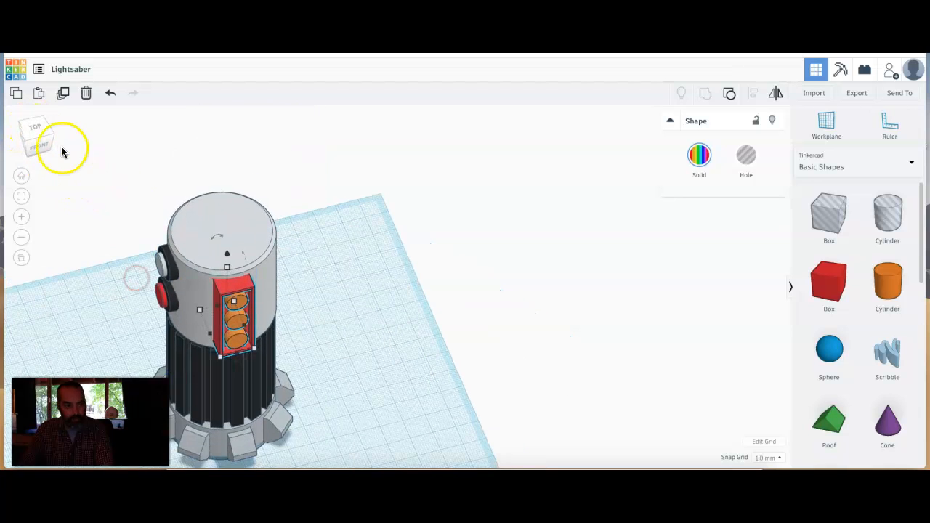
{"action": "left_click", "coordinate": [37, 129]}
{"action": "left_click", "coordinate": [228, 272]}
{"action": "left_click_drag", "start_coordinate": [234, 271], "coordinate": [233, 266]}
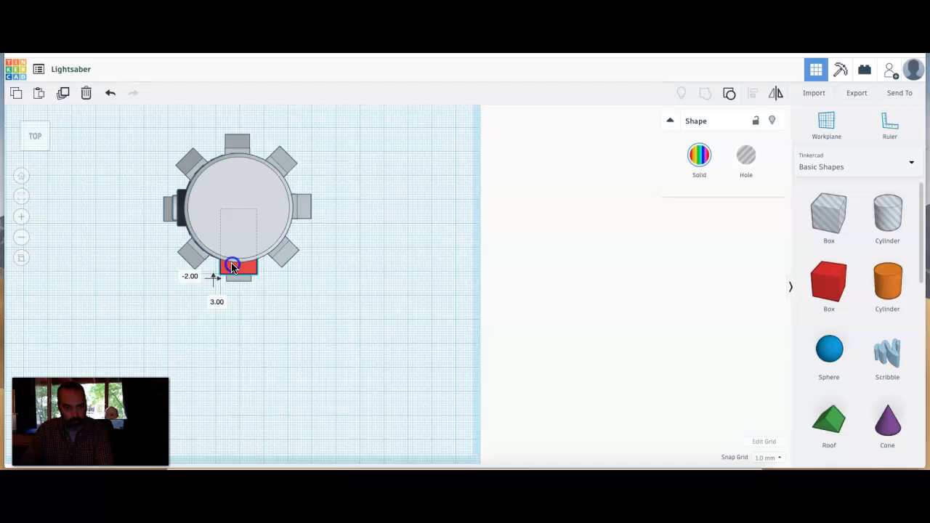
{"action": "left_click", "coordinate": [278, 305]}
- Examine the ribbed black grip above the light panel on the finished reference lightsaber
{"action": "mouse_move", "coordinate": [284, 323]}
{"action": "right_mouse_down"}
{"action": "mouse_move", "coordinate": [269, 252]}
{"action": "mouse_move", "coordinate": [225, 257]}
{"action": "mouse_move", "coordinate": [296, 280]}
{"action": "mouse_move", "coordinate": [360, 266]}
{"action": "mouse_move", "coordinate": [370, 279]}
{"action": "mouse_move", "coordinate": [292, 331]}
{"action": "mouse_move", "coordinate": [411, 294]}
{"action": "mouse_move", "coordinate": [398, 295]}
{"action": "right_mouse_up"}
{"action": "scroll", "coordinate": [398, 295], "scroll_direction": "down", "scroll_amount": 3}
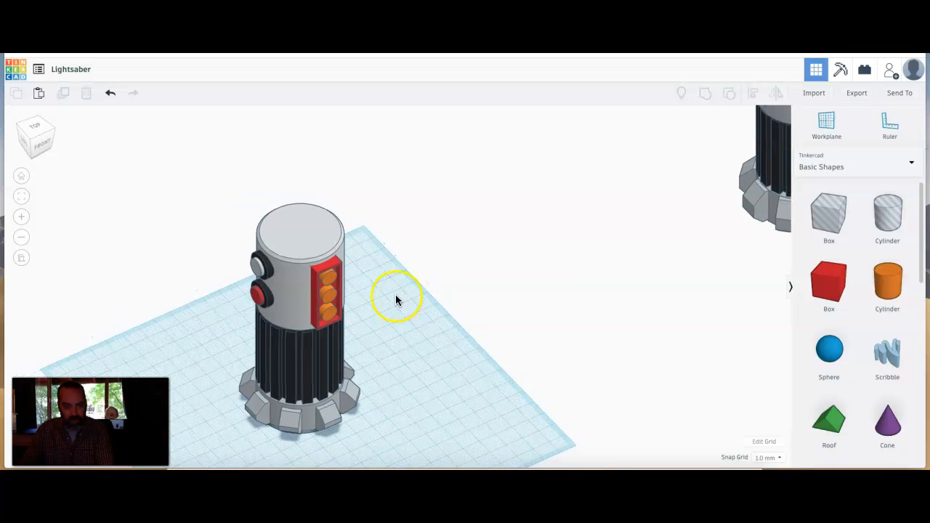
{"action": "scroll", "coordinate": [581, 254], "scroll_direction": "down", "scroll_amount": 2}
{"action": "right_click_drag", "start_coordinate": [629, 244], "coordinate": [549, 312]}
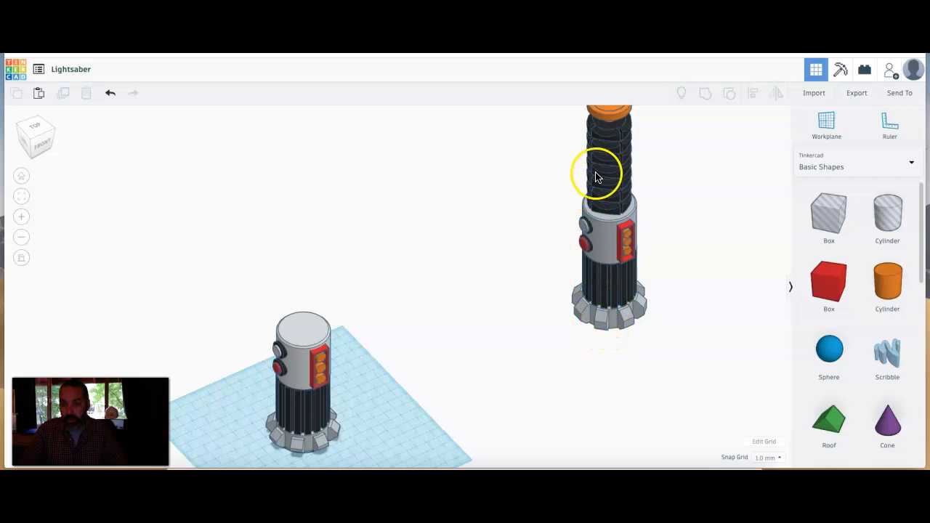
{"action": "scroll", "coordinate": [575, 209], "scroll_direction": "up", "scroll_amount": 3}
{"action": "scroll", "coordinate": [574, 210], "scroll_direction": "up", "scroll_amount": 5}
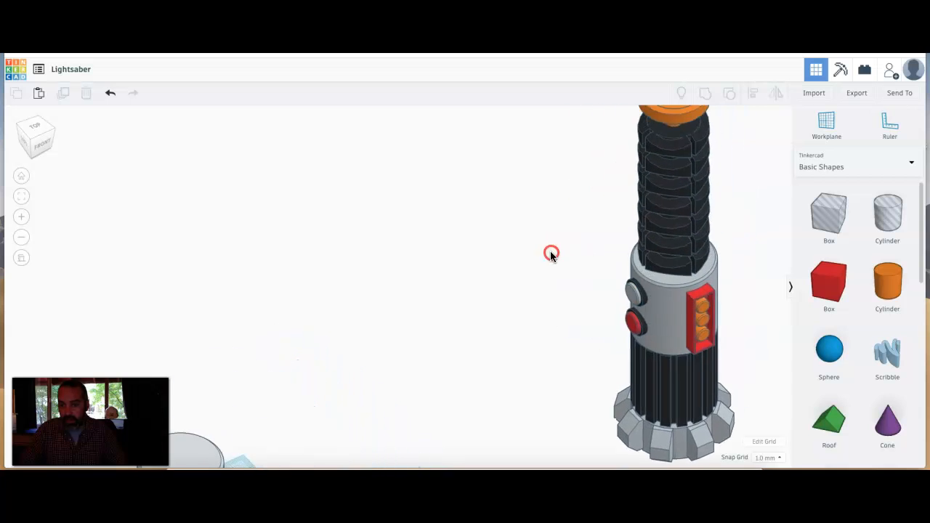
{"action": "middle_click_drag", "start_coordinate": [629, 233], "coordinate": [573, 310]}
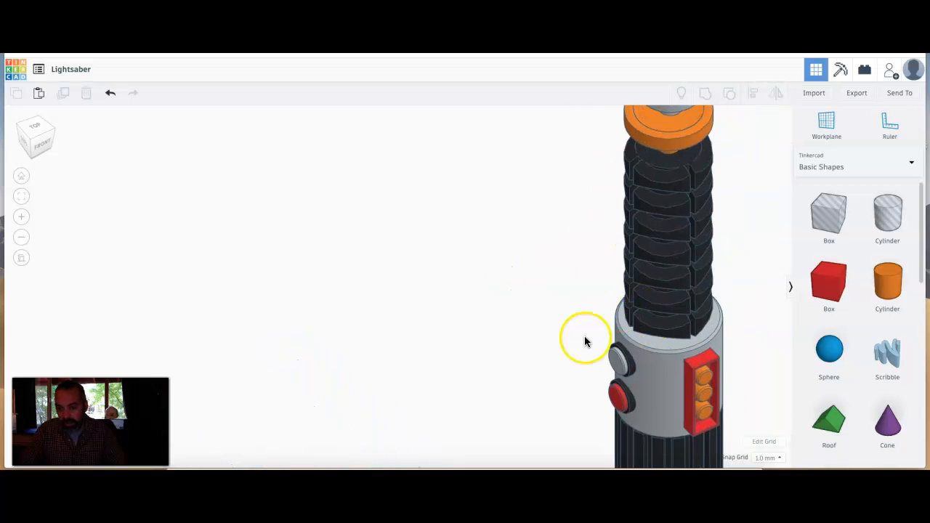
{"action": "scroll", "coordinate": [522, 384], "scroll_direction": "down", "scroll_amount": 6}
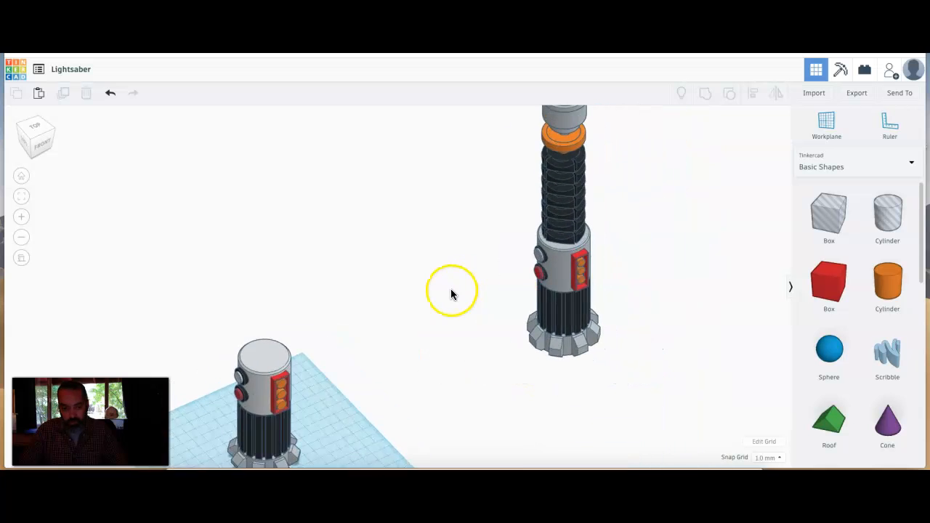
{"action": "scroll", "coordinate": [450, 288], "scroll_direction": "up", "scroll_amount": 4}
{"action": "scroll", "coordinate": [475, 291], "scroll_direction": "down", "scroll_amount": 5}
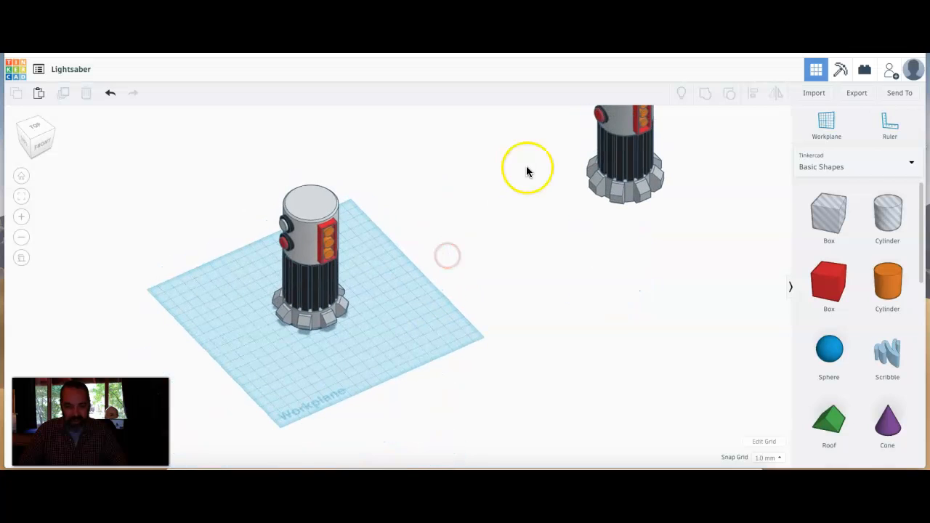
- Place a solid cylinder on the workplane beside the handle and size it to 40 by 40 mm and 10 mm high
{"action": "left_click", "coordinate": [893, 288]}
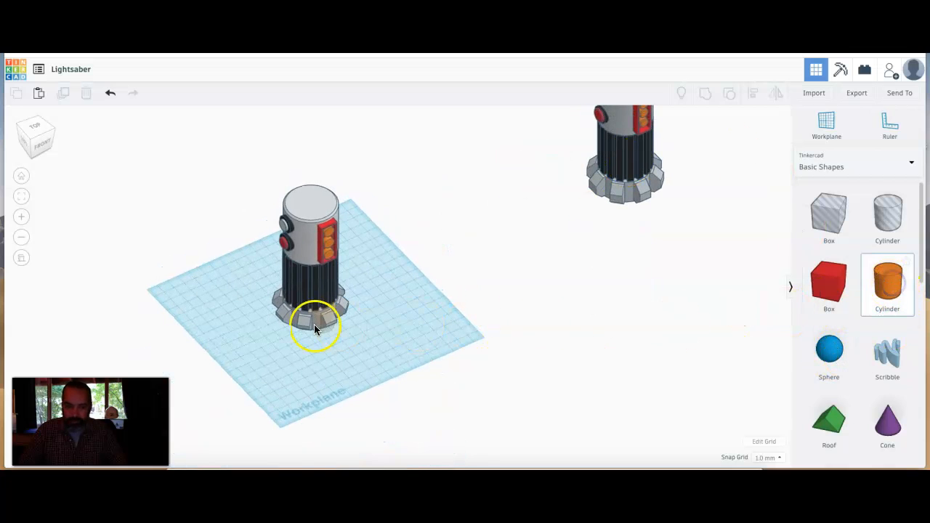
{"action": "left_click", "coordinate": [419, 329]}
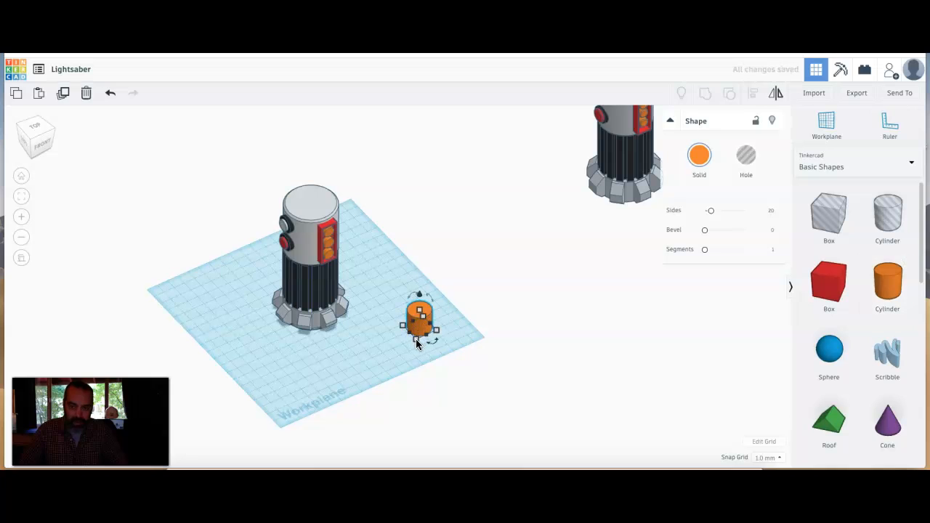
{"action": "left_click", "coordinate": [415, 340]}
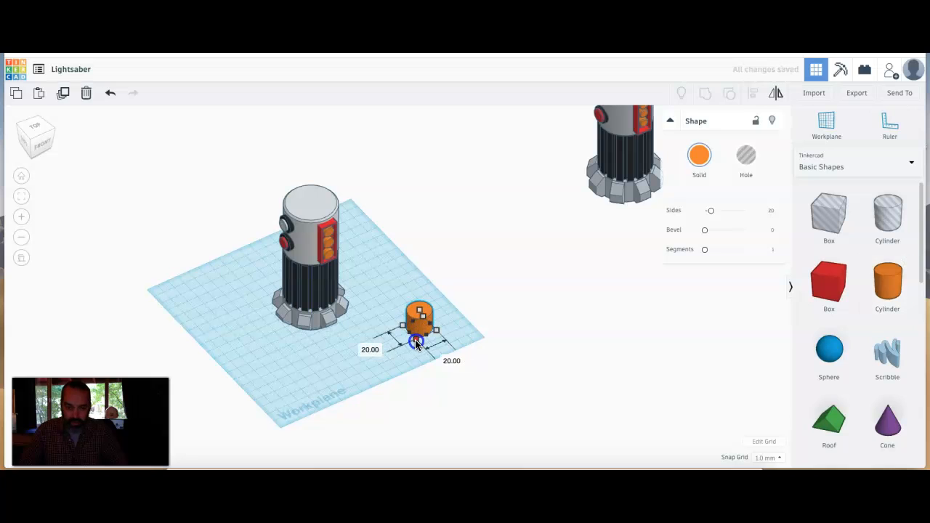
{"action": "left_click_drag", "start_coordinate": [416, 343], "coordinate": [399, 355]}
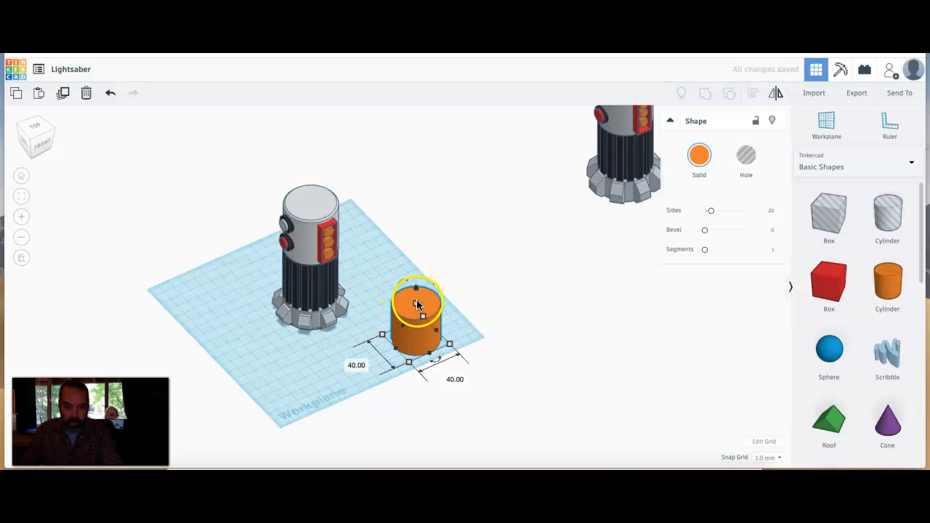
{"action": "left_click_drag", "start_coordinate": [418, 308], "coordinate": [418, 334]}
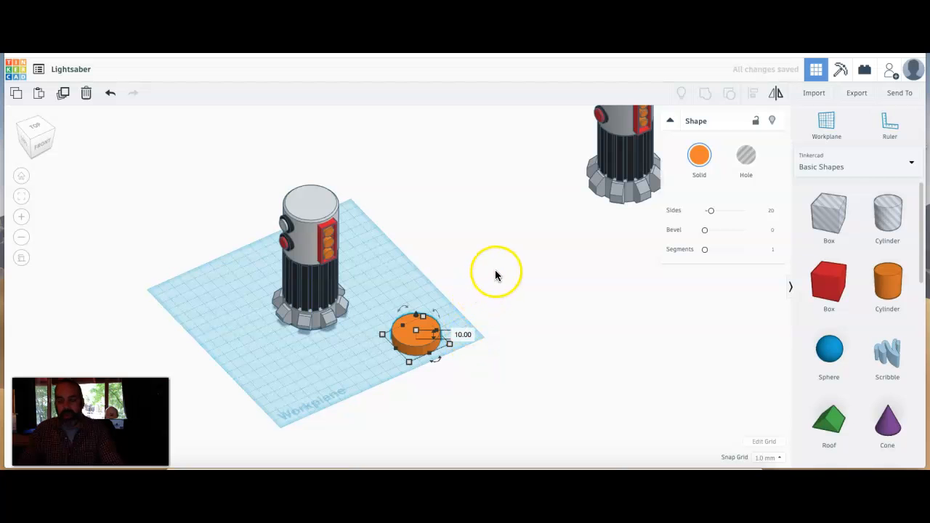
{"action": "left_click", "coordinate": [500, 357]}
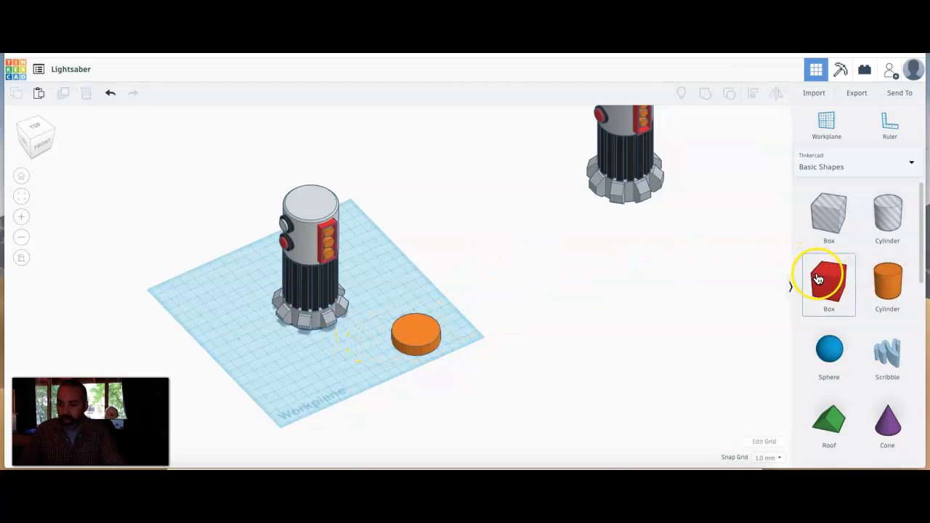
- Add a box near the orange disc, size it 69 mm long, 5 mm wide and 35 mm high, and make it a hole
{"action": "left_click_drag", "start_coordinate": [820, 279], "coordinate": [462, 358]}
{"action": "left_click_drag", "start_coordinate": [360, 371], "coordinate": [297, 392]}
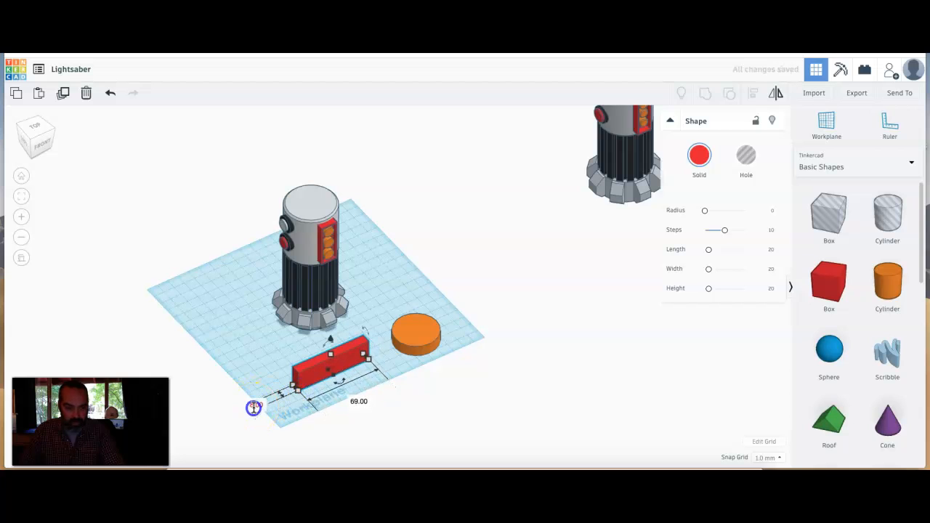
{"action": "left_click", "coordinate": [264, 412]}
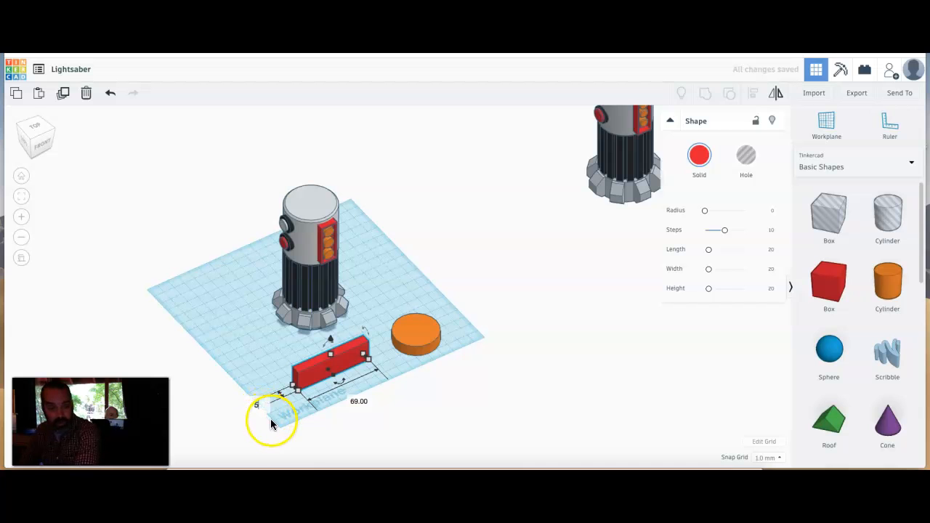
{"action": "type", "text": "5"}
{"action": "key", "text": "Return"}
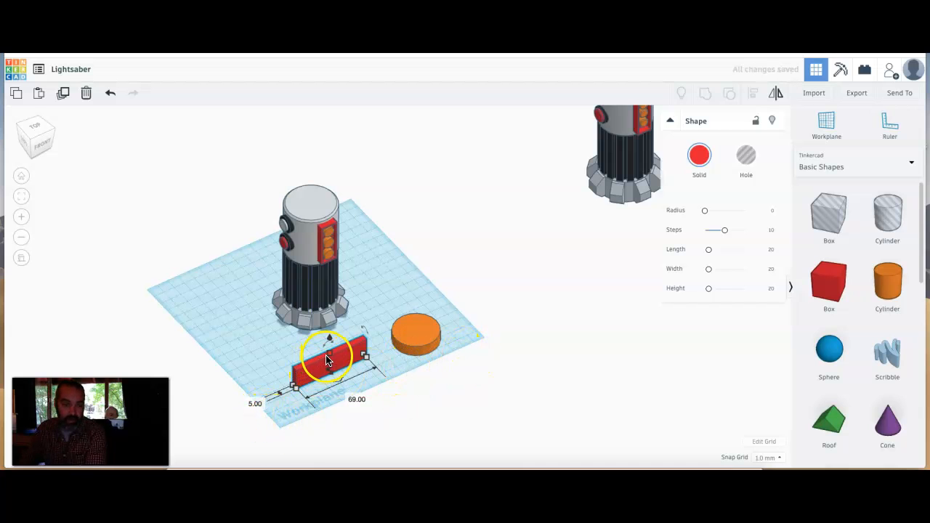
{"action": "left_click_drag", "start_coordinate": [331, 359], "coordinate": [327, 346]}
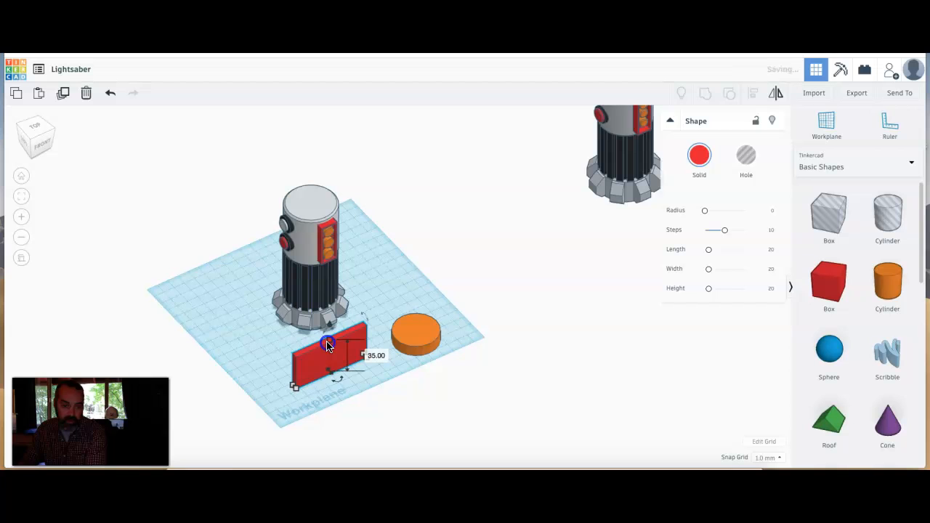
{"action": "left_click", "coordinate": [749, 160]}
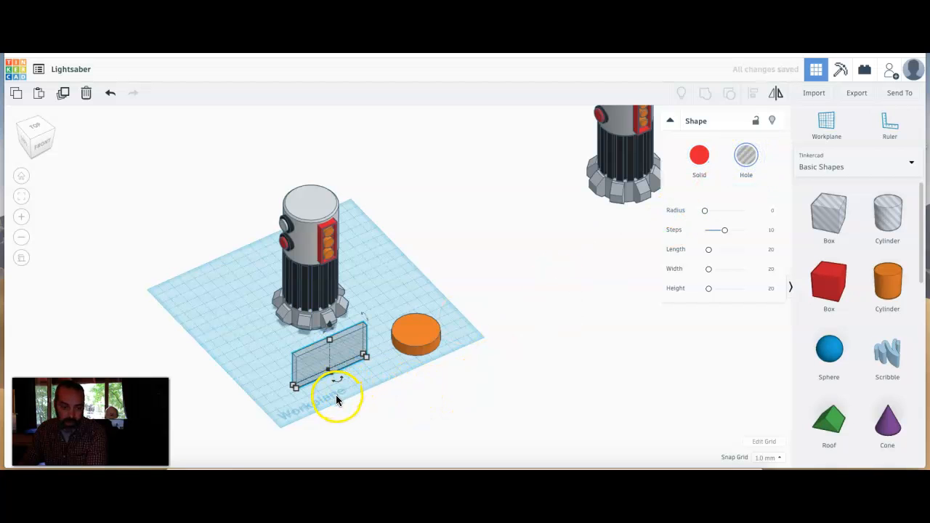
- Align the thin hole box and the orange disc so they are centred on each other in both horizontal directions
{"action": "left_click_drag", "start_coordinate": [459, 313], "coordinate": [326, 366]}
{"action": "left_click_drag", "start_coordinate": [394, 351], "coordinate": [394, 350]}
{"action": "left_click_drag", "start_coordinate": [440, 375], "coordinate": [347, 343]}
{"action": "left_click", "coordinate": [752, 93]}
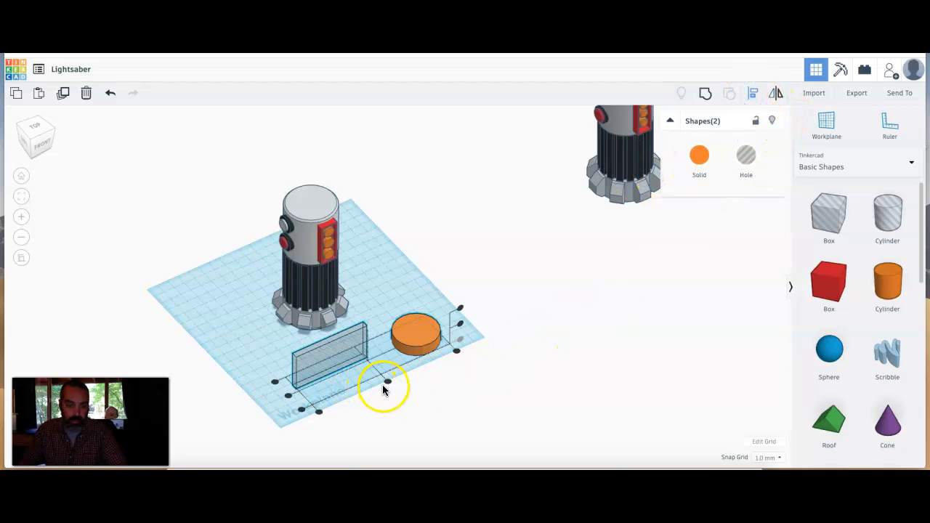
{"action": "left_click", "coordinate": [387, 379]}
{"action": "left_click", "coordinate": [322, 380]}
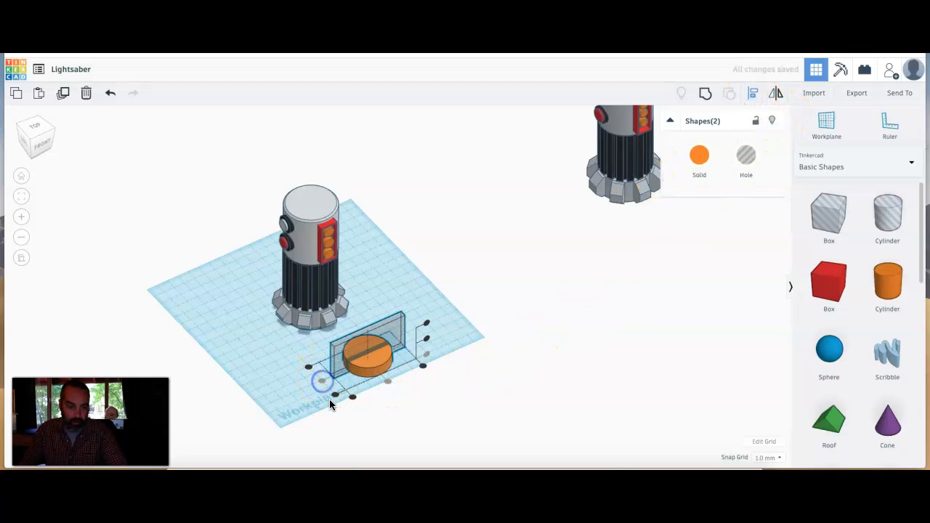
{"action": "left_click", "coordinate": [316, 403]}
- Duplicate the thin hole box in place and rotate the copy perpendicular to the original, forming a cross over the orange disc
{"action": "right_click_drag", "start_coordinate": [317, 405], "coordinate": [317, 452]}
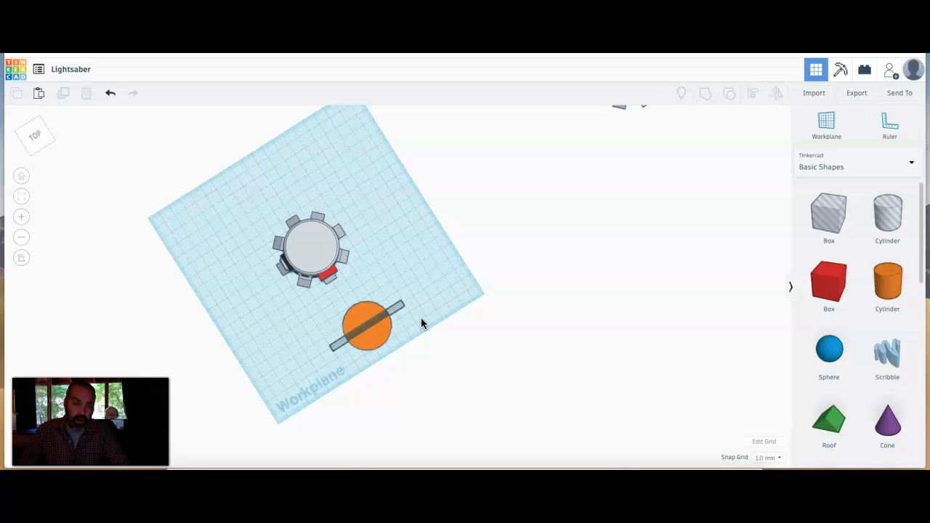
{"action": "left_click", "coordinate": [399, 307]}
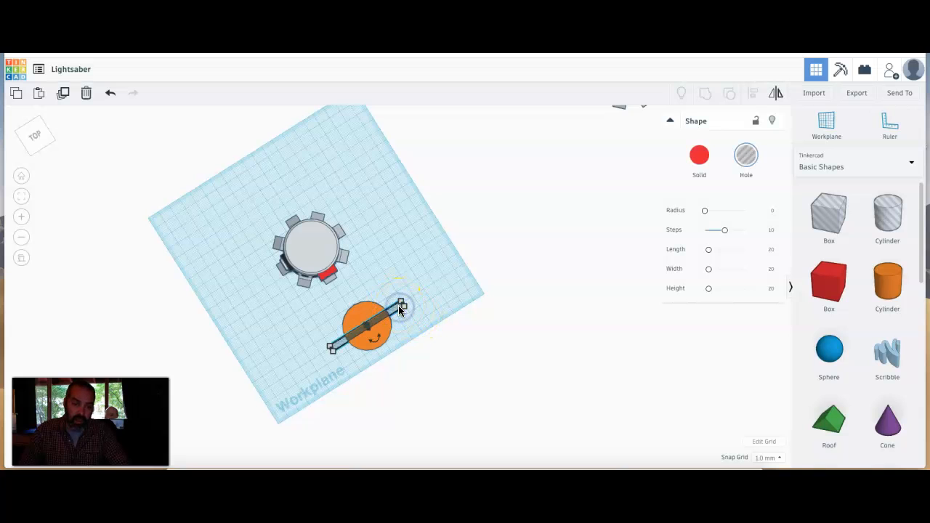
{"action": "right_click_drag", "start_coordinate": [422, 323], "coordinate": [410, 280]}
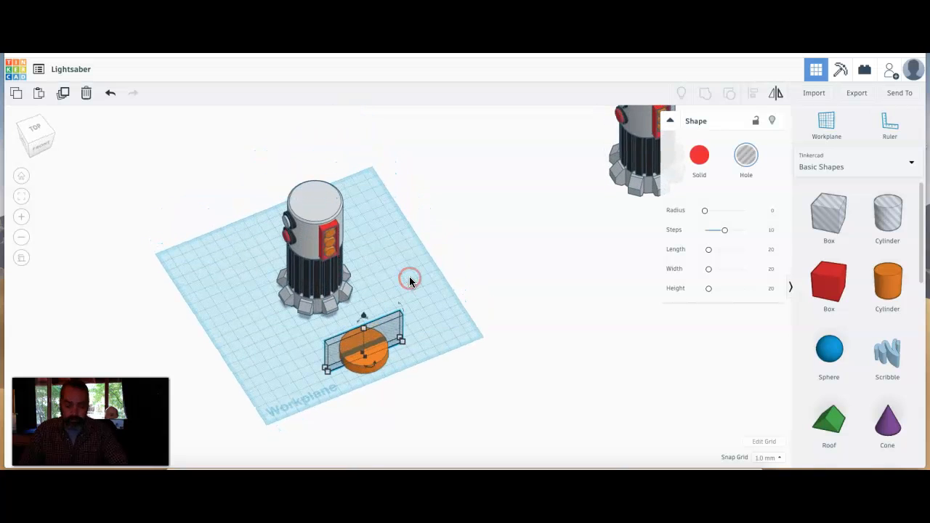
{"action": "key", "text": "super+d"}
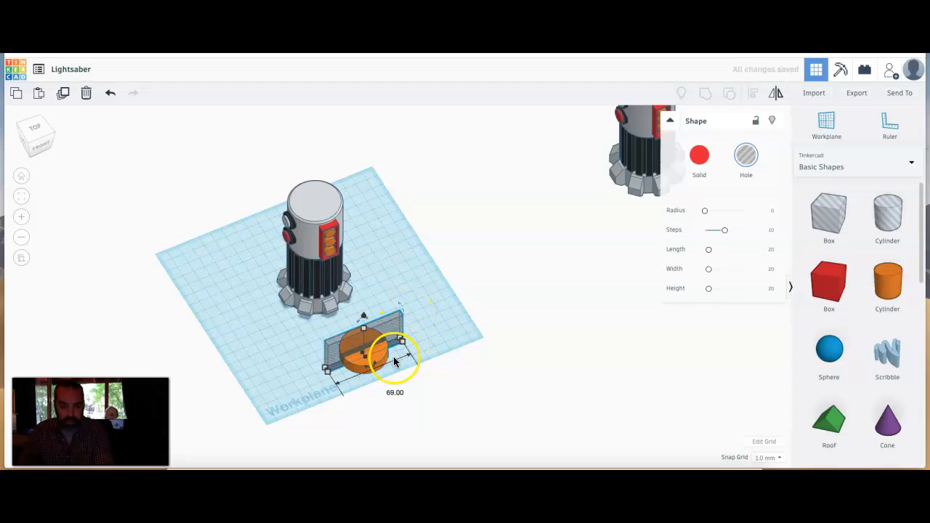
{"action": "mouse_move", "coordinate": [369, 370]}
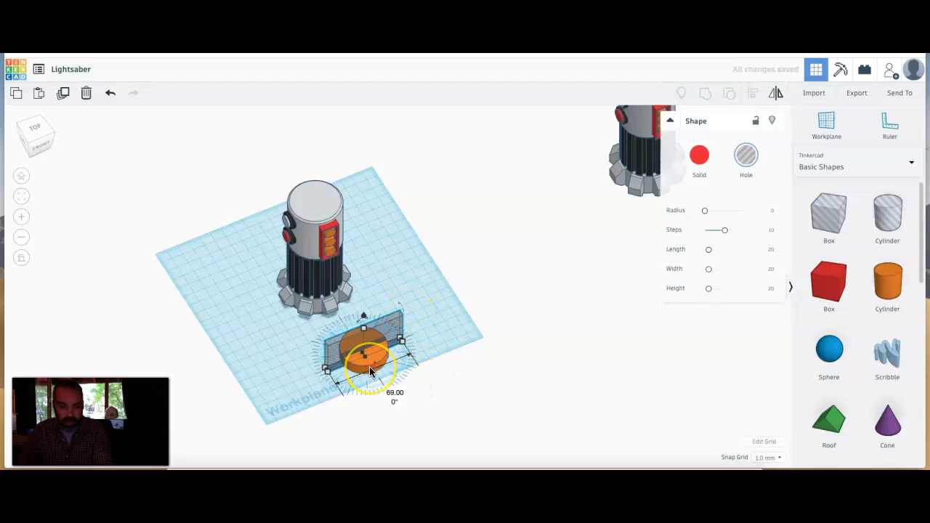
{"action": "left_click_drag", "start_coordinate": [369, 370], "coordinate": [321, 381]}
{"action": "right_click_drag", "start_coordinate": [304, 386], "coordinate": [337, 438]}
{"action": "left_click", "coordinate": [346, 386]}
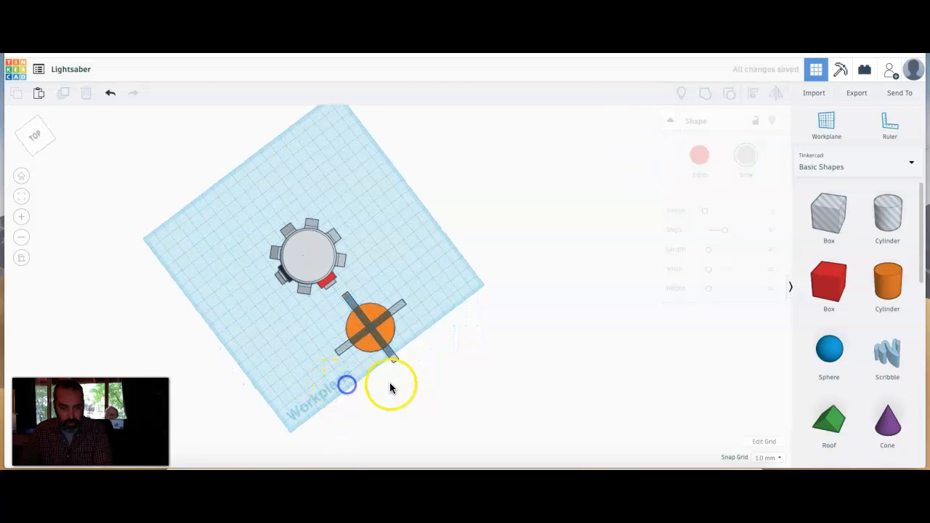
- Group the orange disc with both thin hole boxes to cut it into four separated quarters
{"action": "left_click_drag", "start_coordinate": [411, 378], "coordinate": [376, 334]}
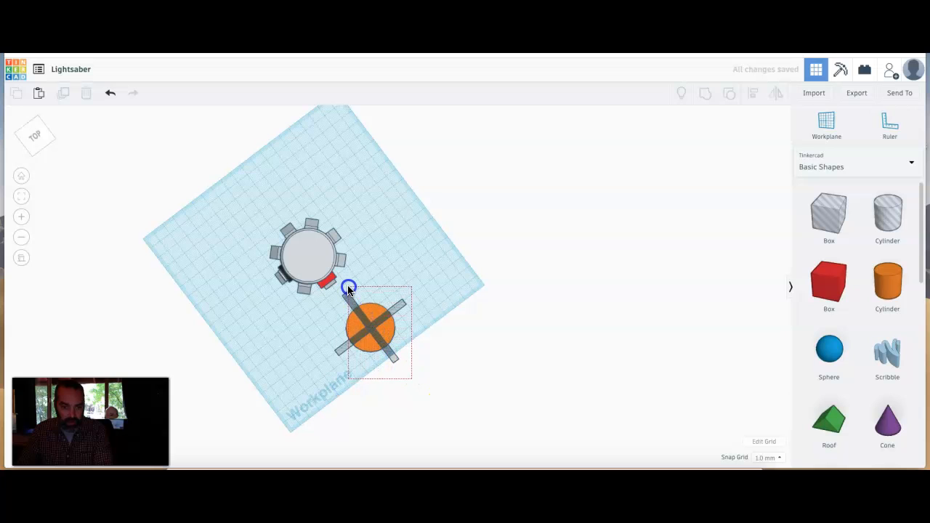
{"action": "left_click_drag", "start_coordinate": [348, 289], "coordinate": [348, 289]}
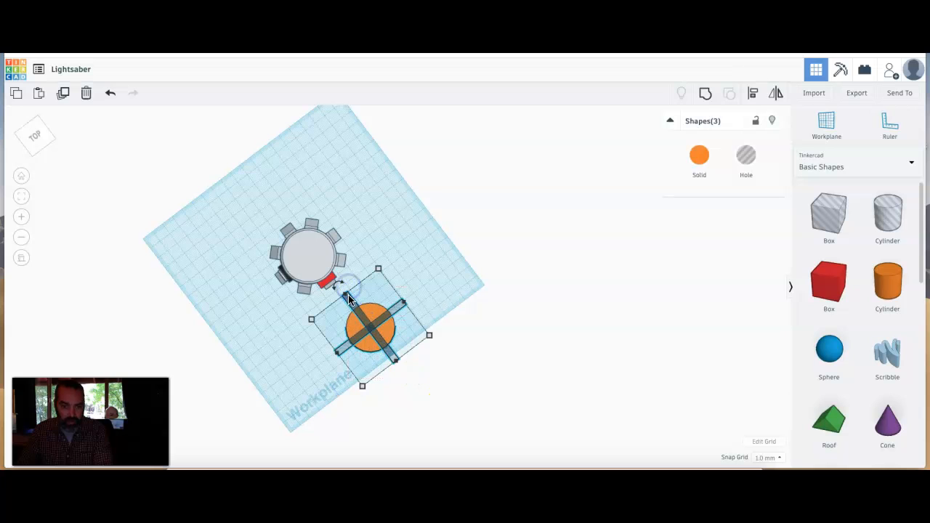
{"action": "left_click", "coordinate": [709, 95]}
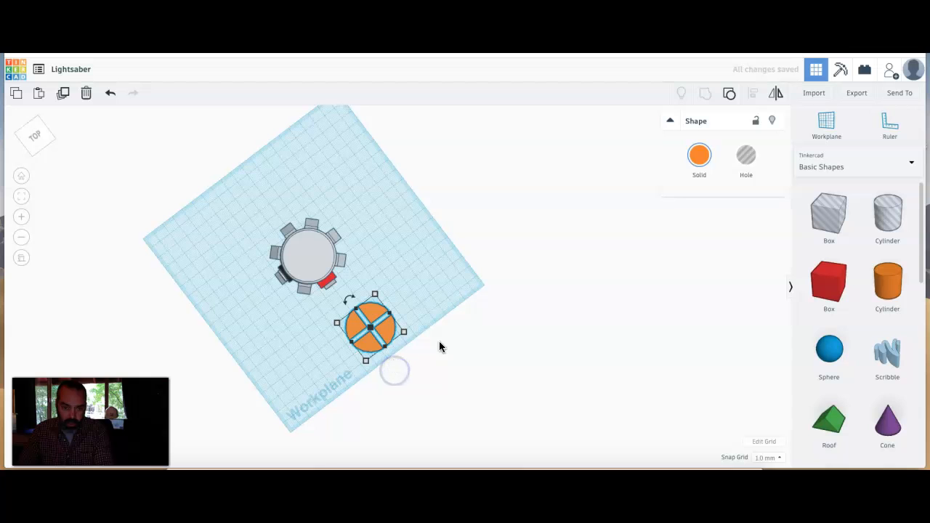
{"action": "left_click", "coordinate": [439, 292]}
{"action": "right_click_drag", "start_coordinate": [417, 317], "coordinate": [384, 311]}
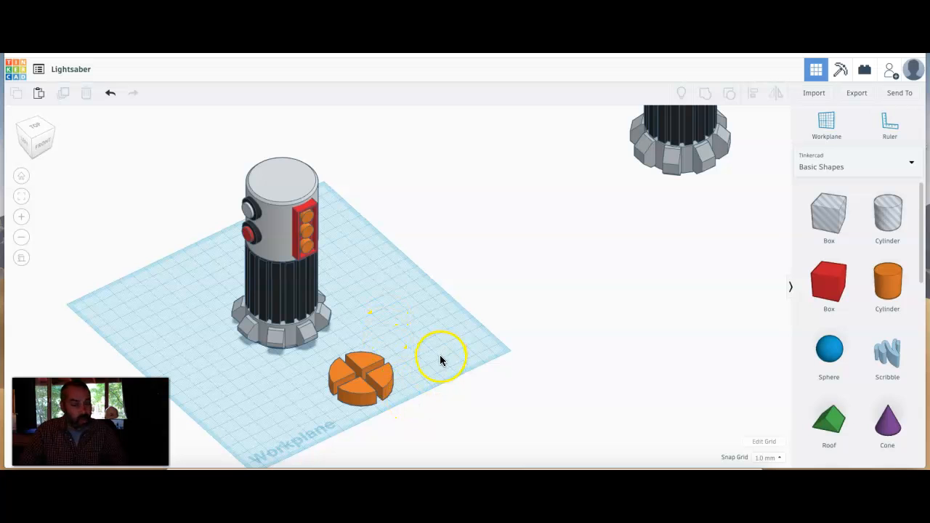
{"action": "right_click_drag", "start_coordinate": [440, 357], "coordinate": [384, 370]}
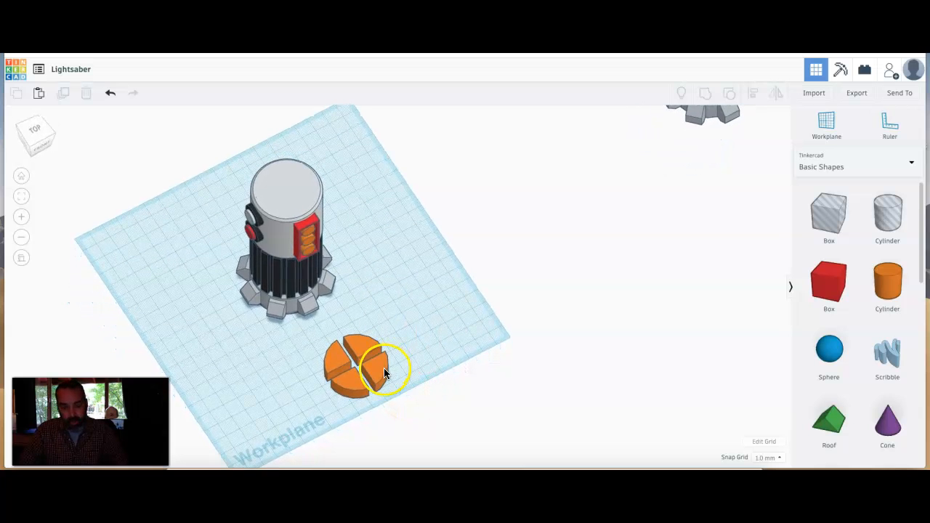
{"action": "left_click", "coordinate": [384, 372]}
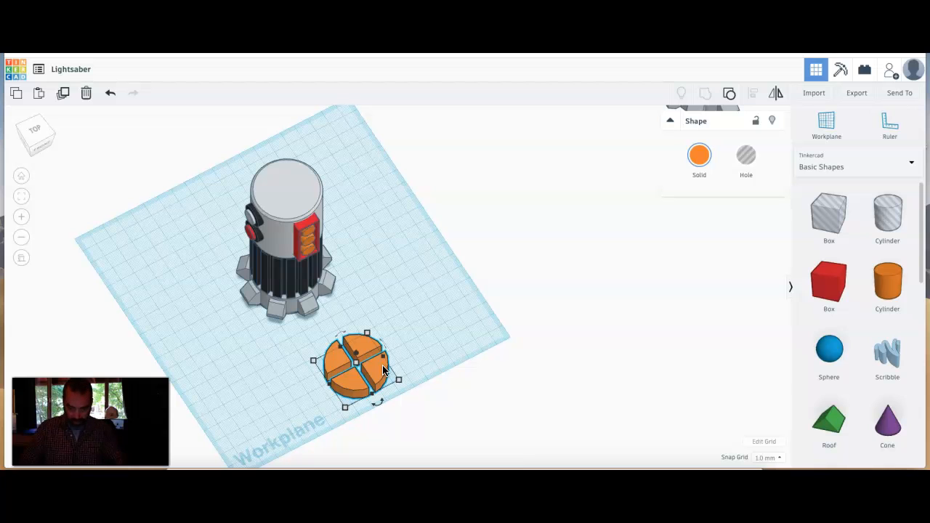
{"action": "left_click", "coordinate": [431, 343]}
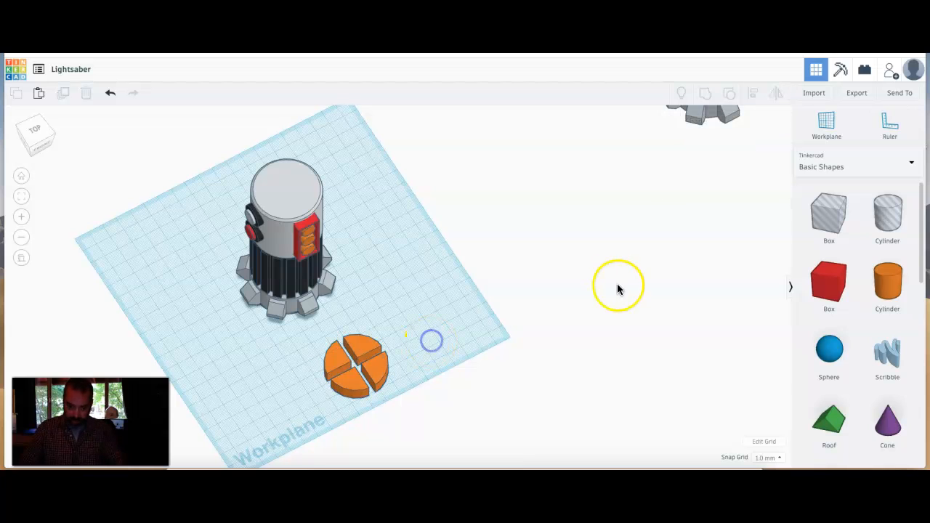
- Add a hole box, stretch it over two adjacent quarters of the slotted disc, and group them to remove that half
{"action": "left_click", "coordinate": [831, 215]}
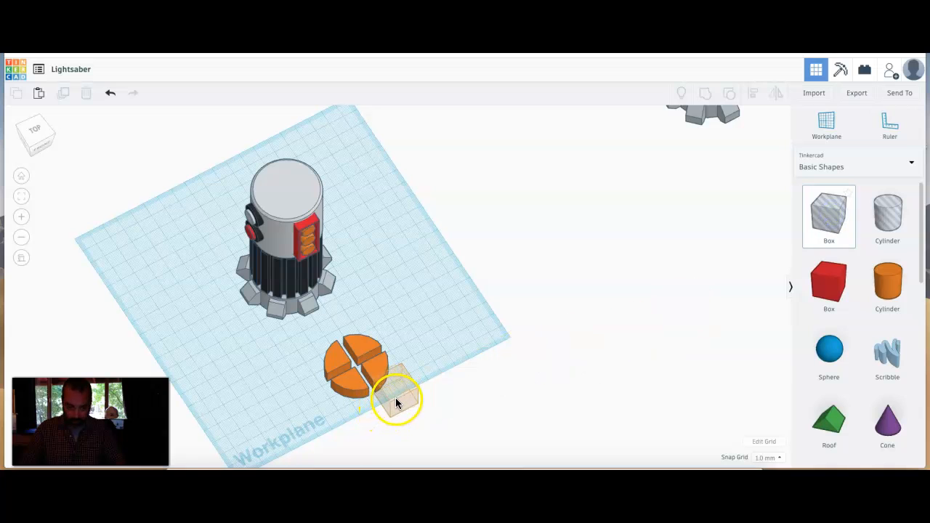
{"action": "left_click", "coordinate": [398, 400]}
{"action": "left_click_drag", "start_coordinate": [379, 398], "coordinate": [343, 336]}
{"action": "right_click_drag", "start_coordinate": [436, 356], "coordinate": [401, 417]}
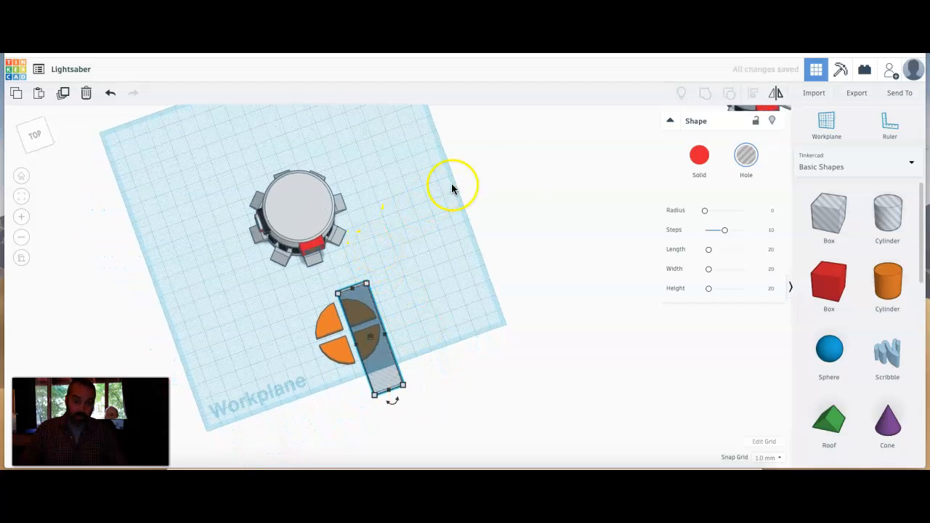
{"action": "left_click_drag", "start_coordinate": [425, 273], "coordinate": [306, 370]}
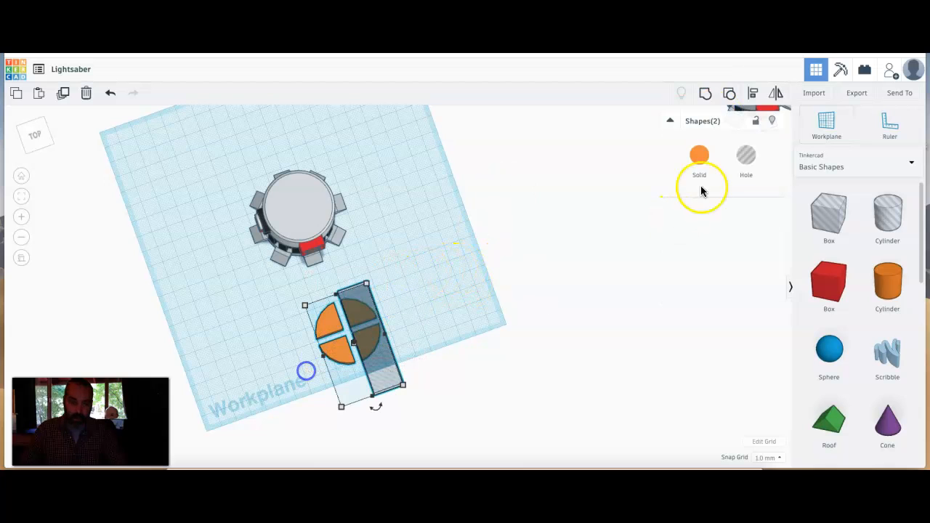
{"action": "left_click", "coordinate": [705, 95]}
{"action": "left_click", "coordinate": [376, 345]}
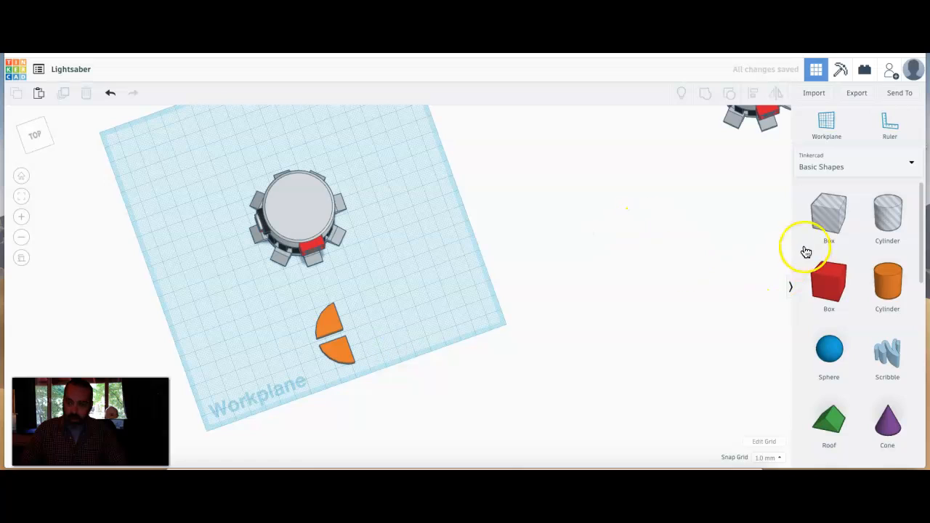
- Cover one of the two remaining quarters with a 22 by 25 mm hole box and group them to cut it away
{"action": "left_click_drag", "start_coordinate": [829, 214], "coordinate": [362, 367]}
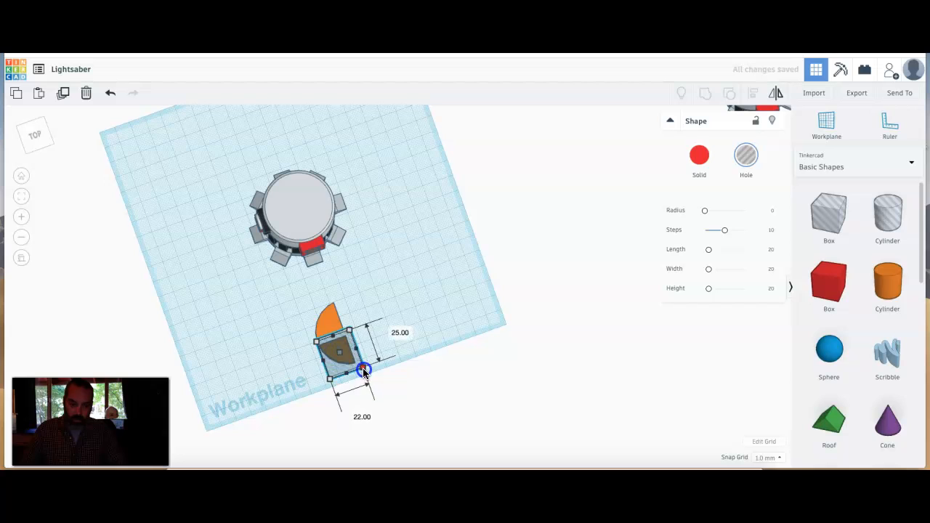
{"action": "left_click", "coordinate": [461, 304]}
{"action": "left_click_drag", "start_coordinate": [365, 350], "coordinate": [286, 309]}
{"action": "left_click", "coordinate": [705, 95]}
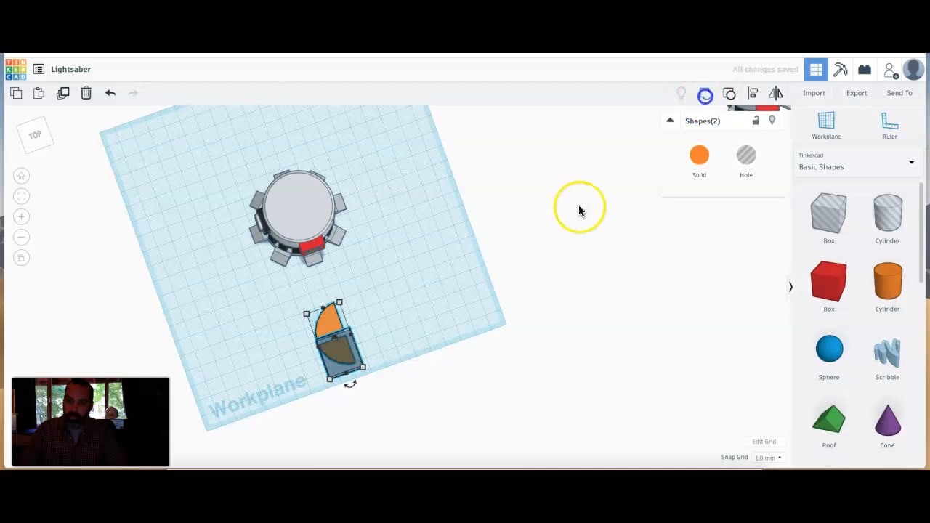
{"action": "left_click", "coordinate": [306, 326]}
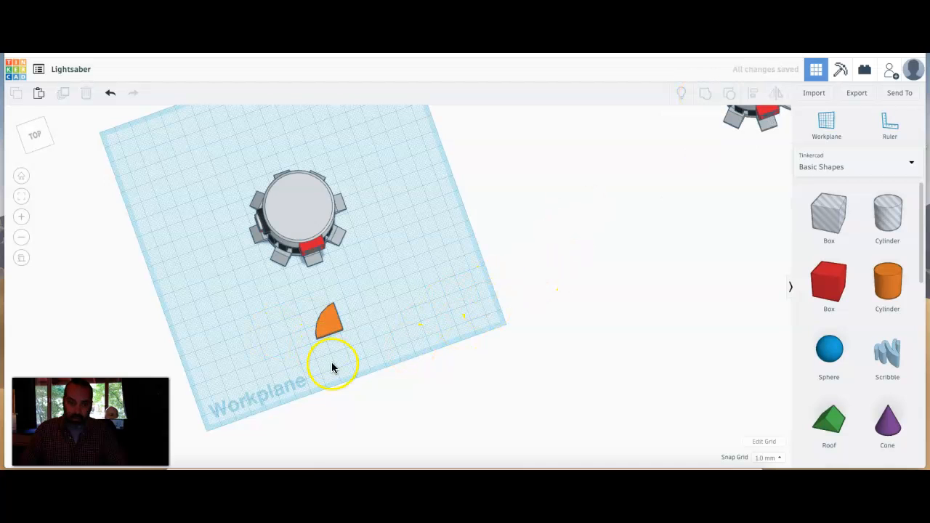
- Move the remaining orange quarter wedge to open space near the workplane corner, and compare it with the reference lightsaber's grip
{"action": "right_click_drag", "start_coordinate": [355, 348], "coordinate": [415, 294]}
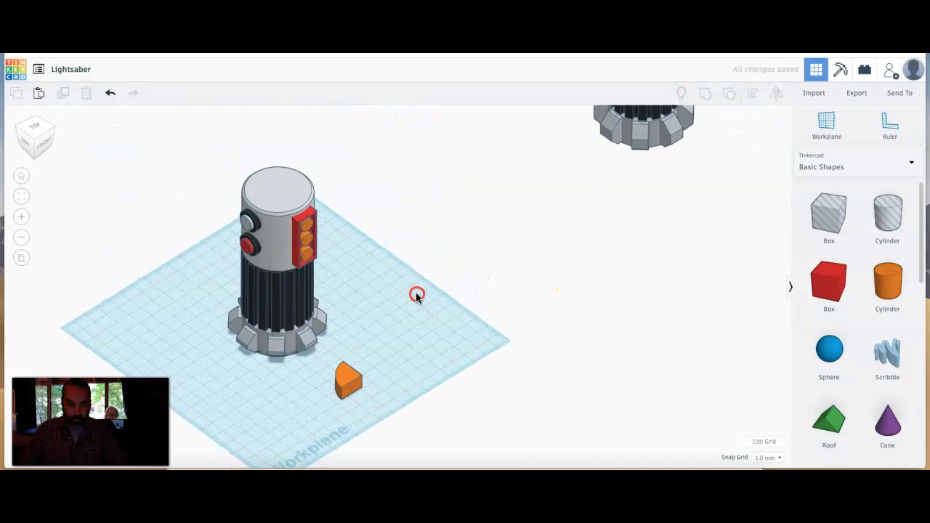
{"action": "left_click_drag", "start_coordinate": [348, 378], "coordinate": [445, 331]}
{"action": "left_click", "coordinate": [438, 322]}
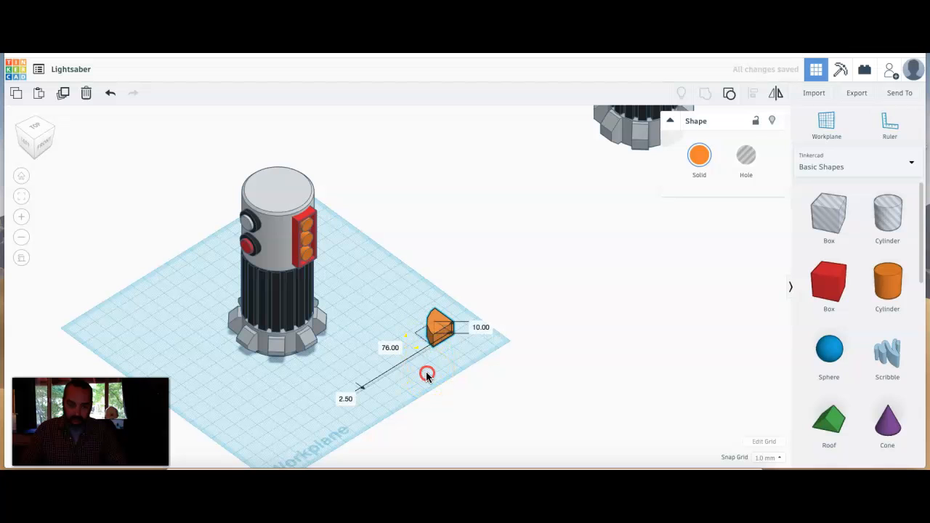
{"action": "scroll", "coordinate": [461, 354], "scroll_direction": "down", "scroll_amount": 2}
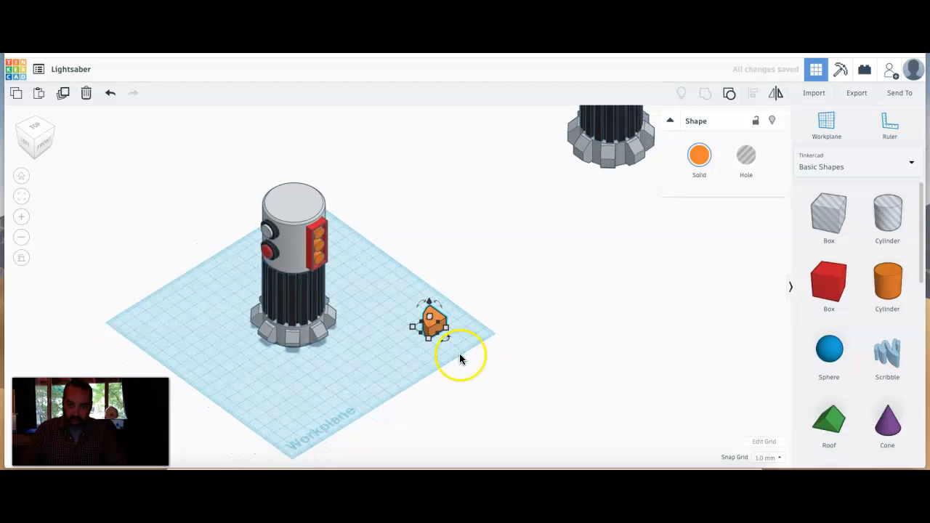
{"action": "right_click_drag", "start_coordinate": [577, 146], "coordinate": [543, 307], "text": "shift"}
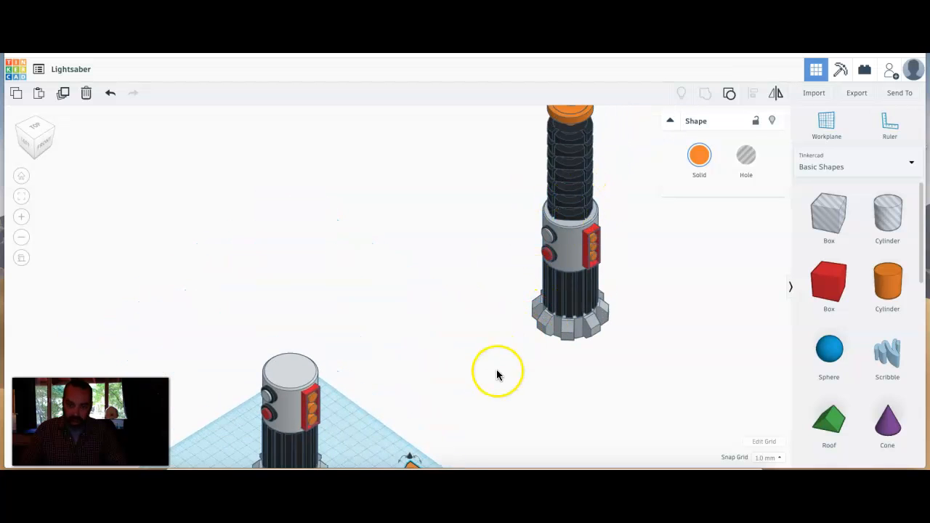
{"action": "right_click_drag", "start_coordinate": [497, 374], "coordinate": [514, 243], "text": "shift"}
- Place a hole box on the workplane between the handle and the orange quarter wedge
{"action": "scroll", "coordinate": [473, 337], "scroll_direction": "up", "scroll_amount": 2}
{"action": "scroll", "coordinate": [471, 339], "scroll_direction": "up", "scroll_amount": 3}
{"action": "middle_click_drag", "start_coordinate": [469, 341], "coordinate": [458, 259]}
{"action": "scroll", "coordinate": [468, 290], "scroll_direction": "up", "scroll_amount": 2}
{"action": "scroll", "coordinate": [469, 290], "scroll_direction": "up", "scroll_amount": 3}
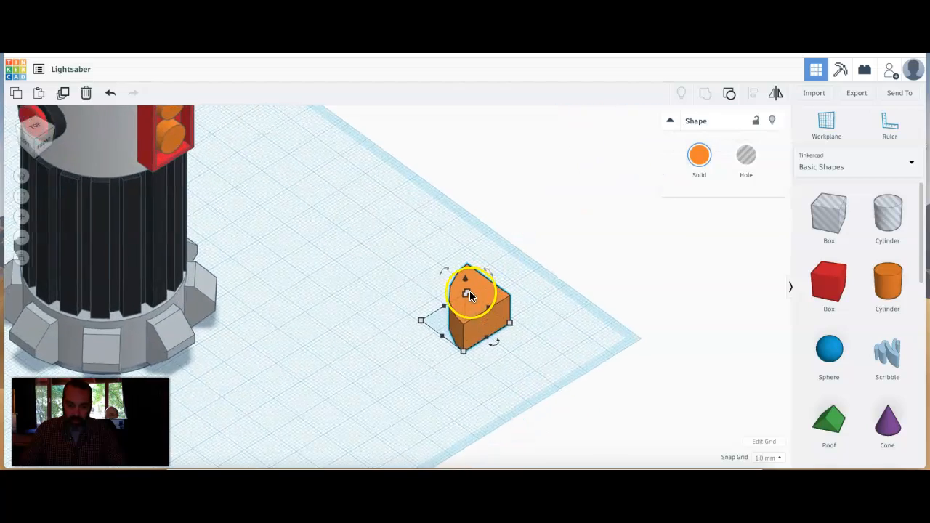
{"action": "middle_click_drag", "start_coordinate": [456, 383], "coordinate": [456, 337]}
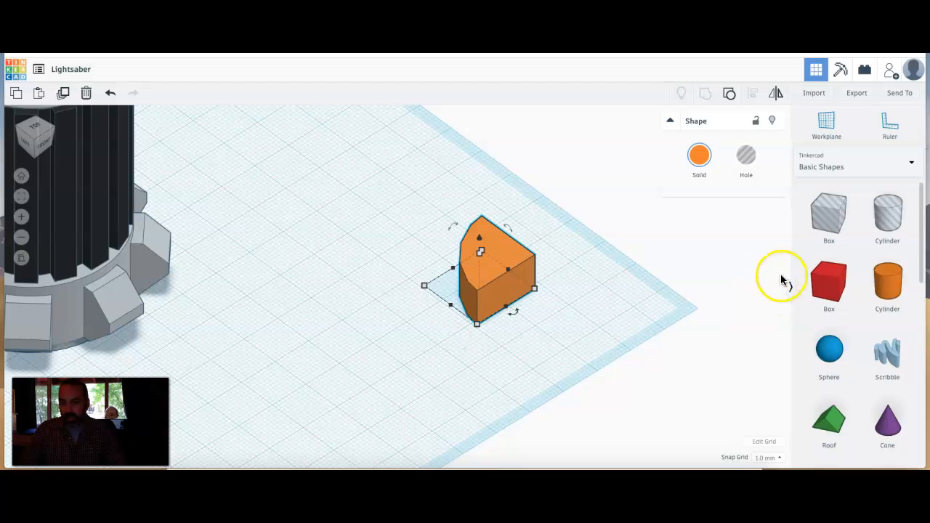
{"action": "left_click", "coordinate": [834, 222]}
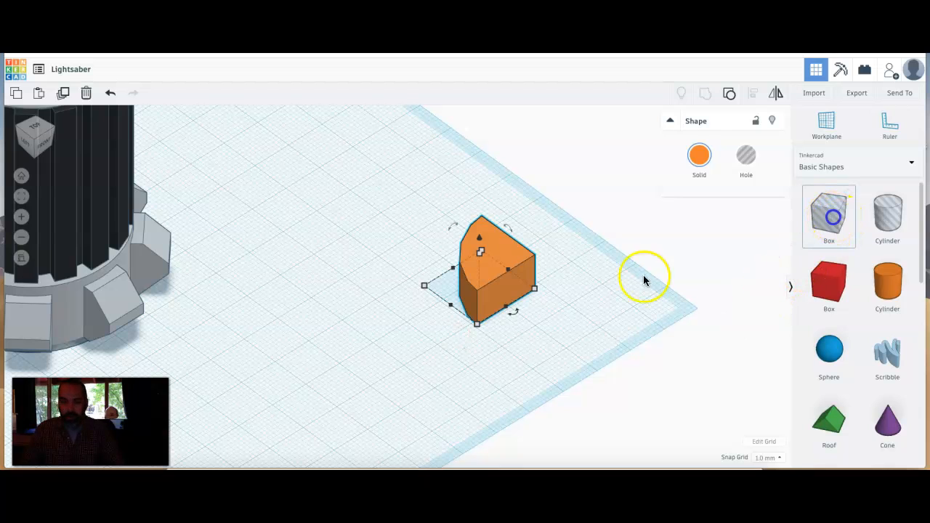
{"action": "left_click", "coordinate": [325, 369]}
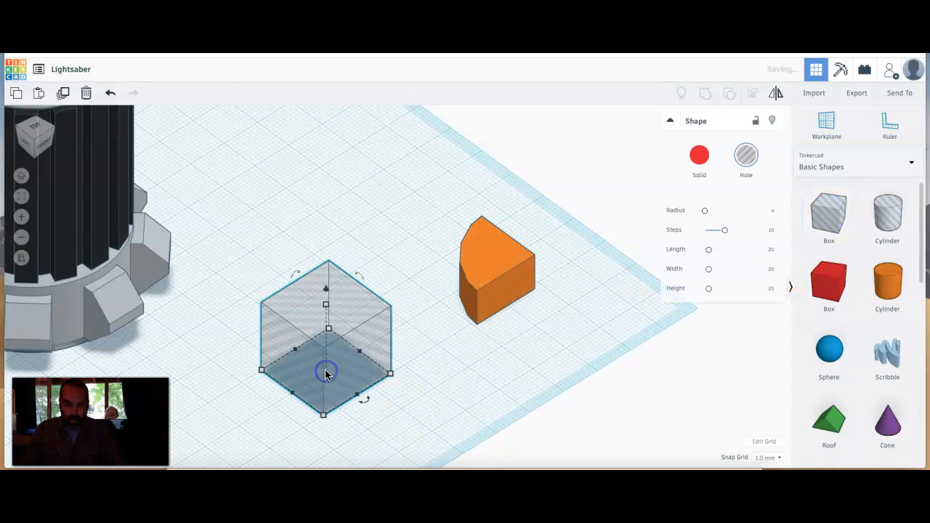
{"action": "mouse_move", "coordinate": [293, 278]}
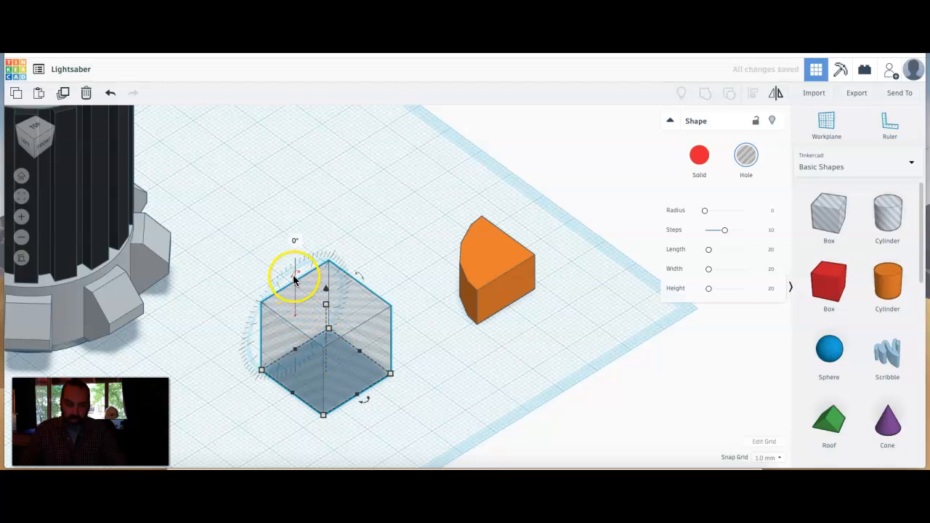
{"action": "left_click_drag", "start_coordinate": [298, 271], "coordinate": [323, 262]}
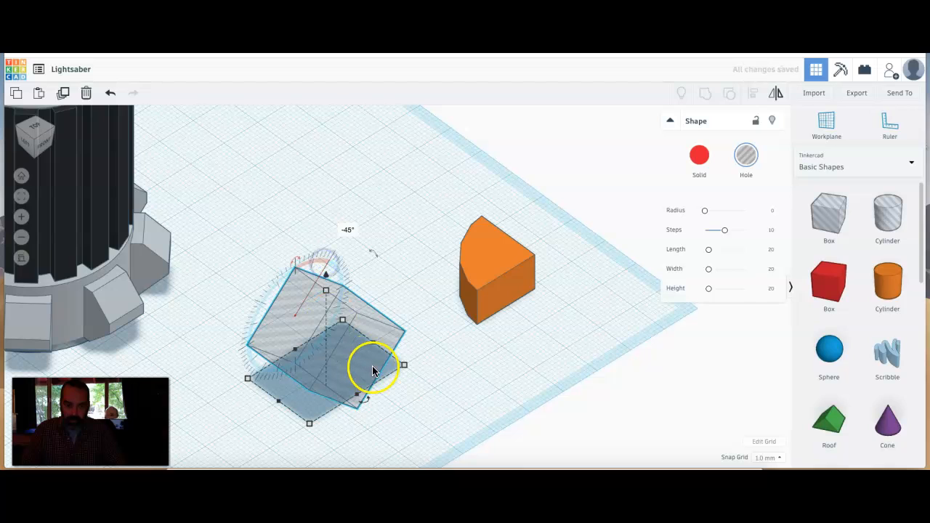
{"action": "mouse_move", "coordinate": [365, 401]}
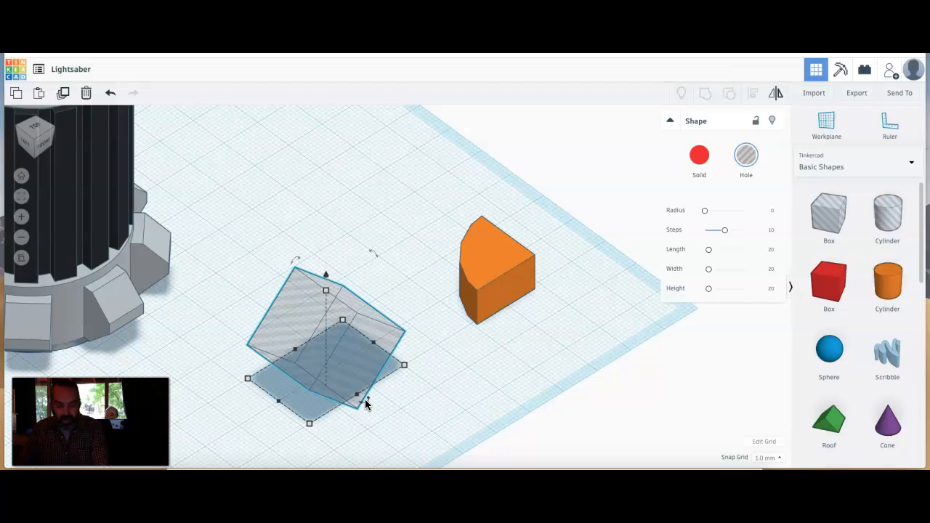
{"action": "key", "text": "ctrl+z"}
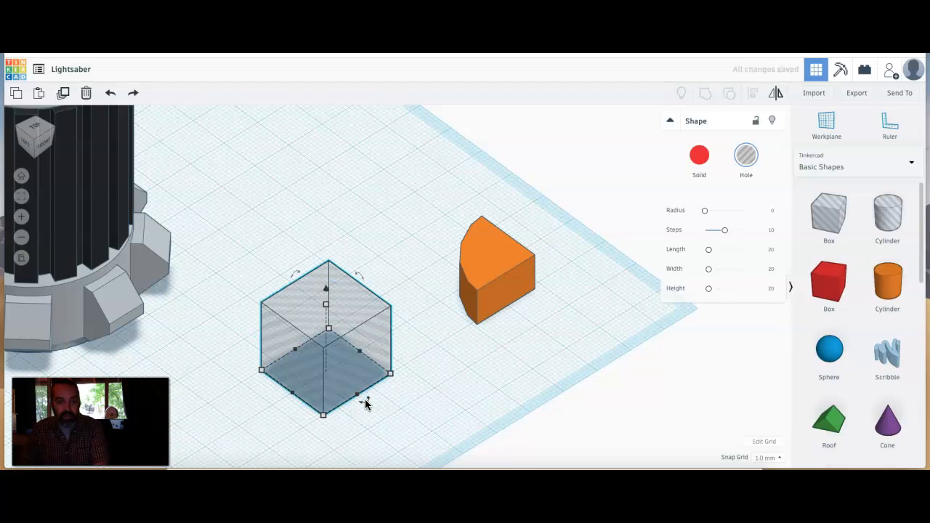
{"action": "left_click_drag", "start_coordinate": [364, 400], "coordinate": [345, 412]}
- Set the new hole box's length and width to 40 mm each
{"action": "left_click", "coordinate": [322, 414]}
{"action": "left_click", "coordinate": [257, 414]}
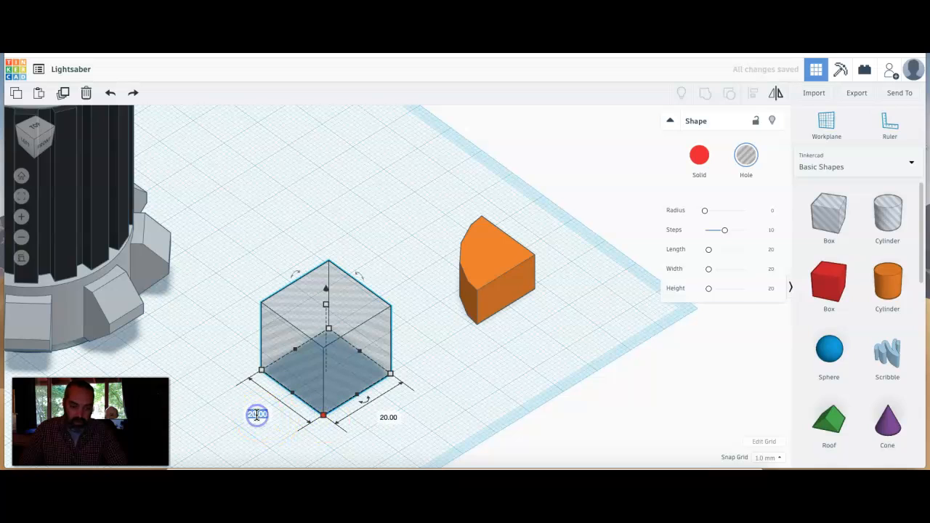
{"action": "type", "text": "40"}
{"action": "left_click", "coordinate": [386, 420]}
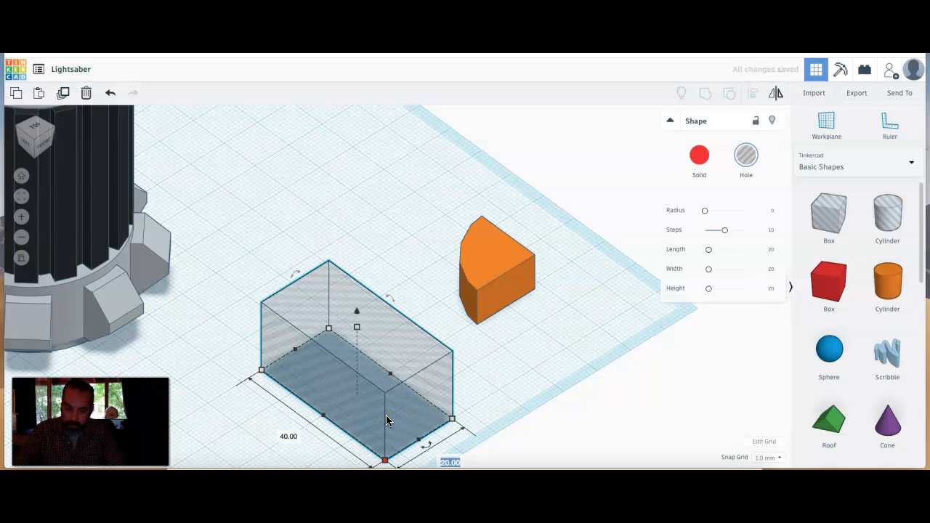
{"action": "type", "text": "40"}
{"action": "key", "text": "Return"}
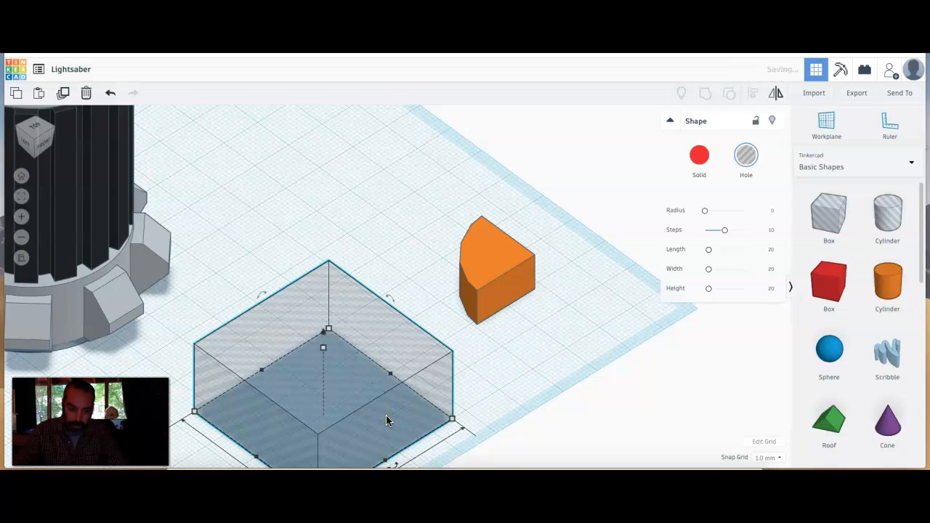
- Tilt the 40 mm hole box 45° on its side and turn it about the vertical axis toward the orange wedge
{"action": "right_click_drag", "start_coordinate": [489, 398], "coordinate": [513, 343], "text": "shift"}
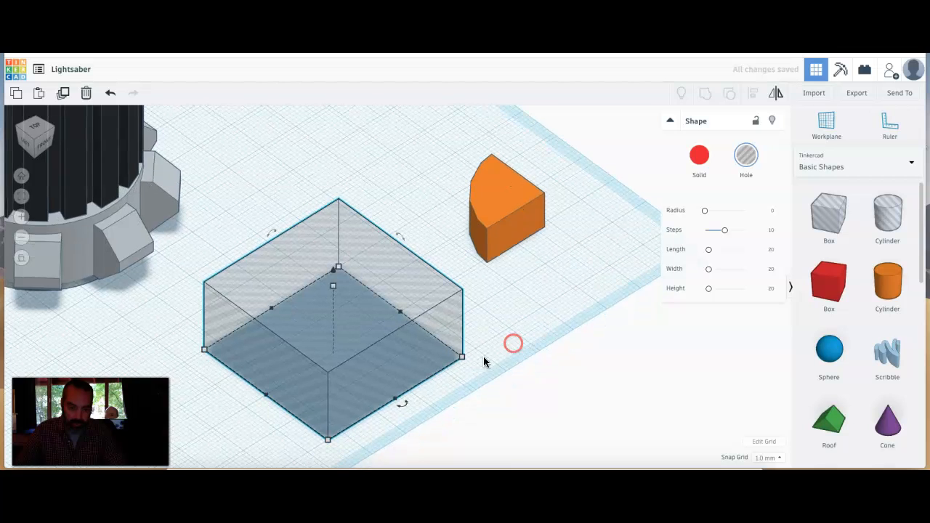
{"action": "left_click", "coordinate": [462, 390]}
{"action": "left_click", "coordinate": [311, 276]}
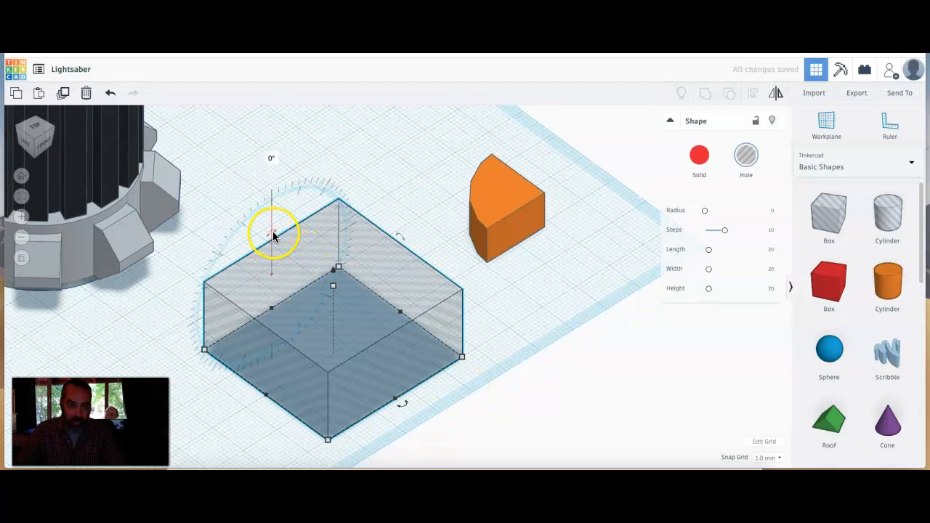
{"action": "left_click_drag", "start_coordinate": [274, 234], "coordinate": [238, 263]}
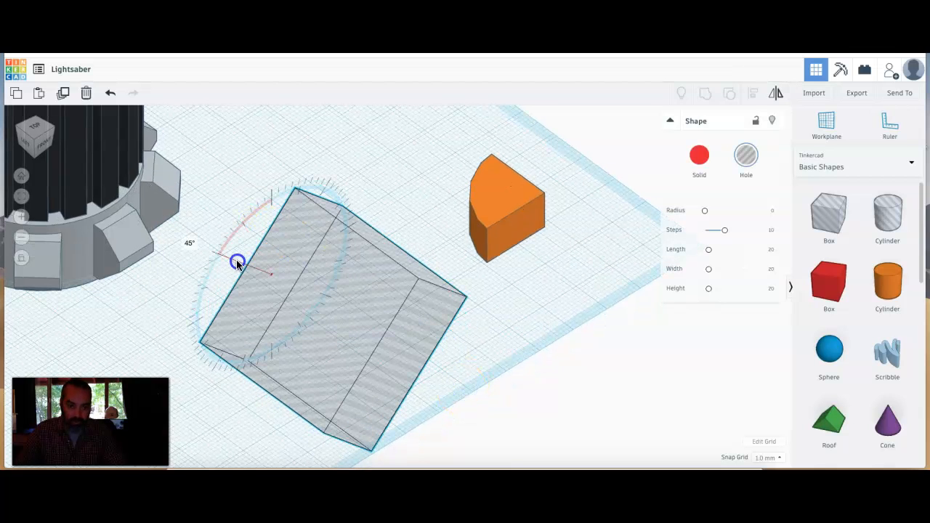
{"action": "left_click_drag", "start_coordinate": [402, 403], "coordinate": [345, 422]}
{"action": "left_click", "coordinate": [427, 297]}
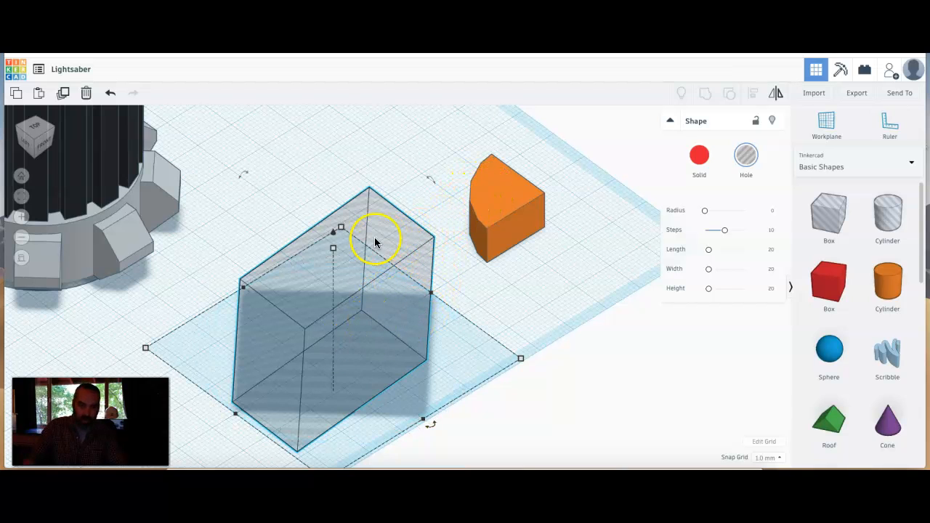
- Raise the tilted hole box to 5 mm above the workplane and move it over the orange wedge's curved side
{"action": "left_click_drag", "start_coordinate": [334, 236], "coordinate": [345, 178]}
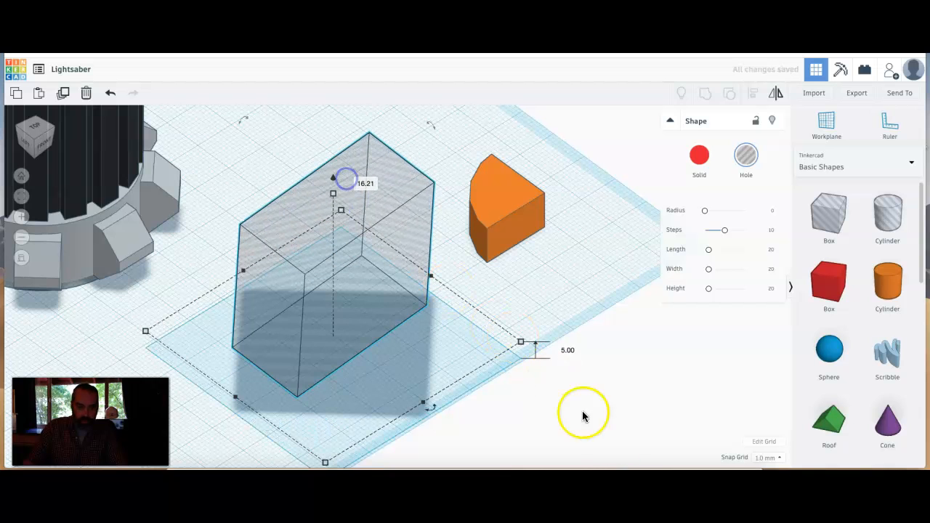
{"action": "left_click", "coordinate": [507, 392]}
{"action": "left_click_drag", "start_coordinate": [359, 318], "coordinate": [376, 286]}
{"action": "right_click_drag", "start_coordinate": [490, 407], "coordinate": [480, 360]}
{"action": "left_click_drag", "start_coordinate": [332, 262], "coordinate": [469, 295]}
{"action": "right_click_drag", "start_coordinate": [476, 381], "coordinate": [481, 440]}
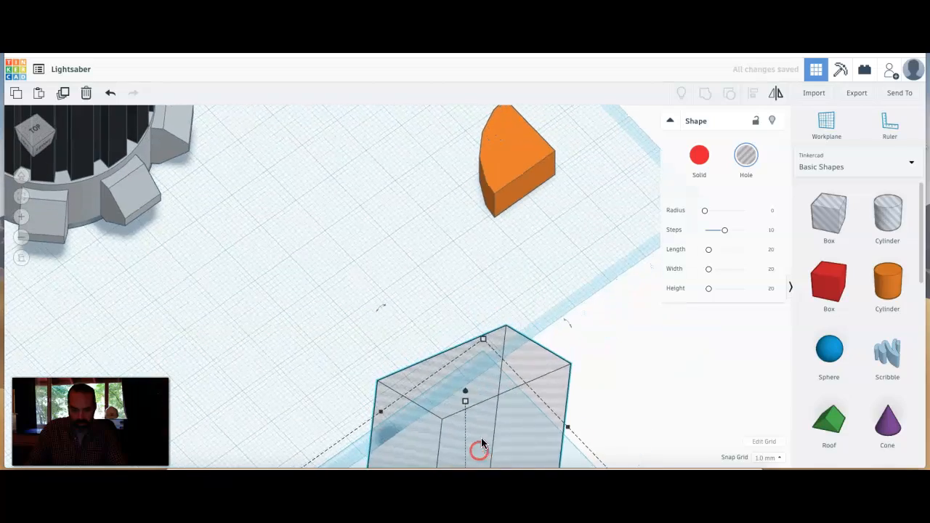
{"action": "left_click_drag", "start_coordinate": [481, 400], "coordinate": [483, 107]}
- Lower the tilted hole box 7 mm so it slices across the wedge's upper outer edge
{"action": "right_click_drag", "start_coordinate": [483, 320], "coordinate": [492, 268]}
{"action": "left_click_drag", "start_coordinate": [473, 119], "coordinate": [478, 149]}
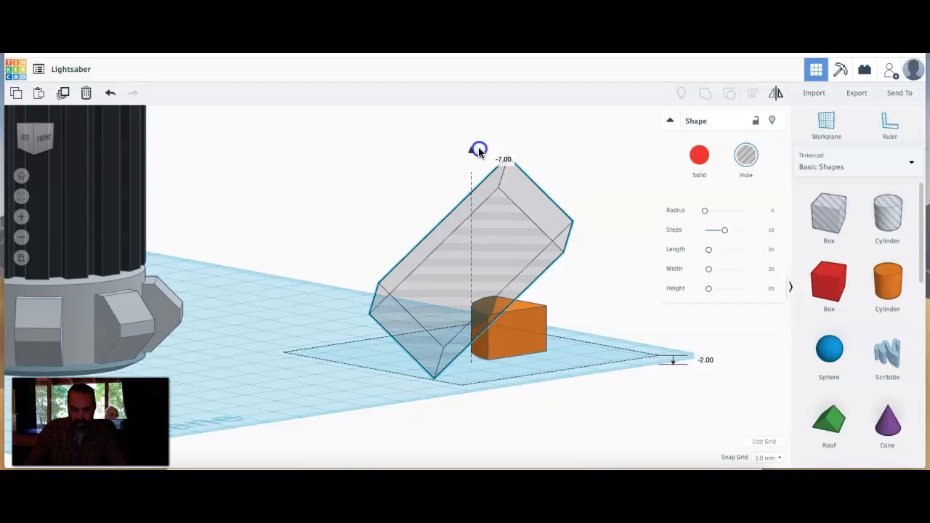
{"action": "left_click_drag", "start_coordinate": [478, 149], "coordinate": [480, 150]}
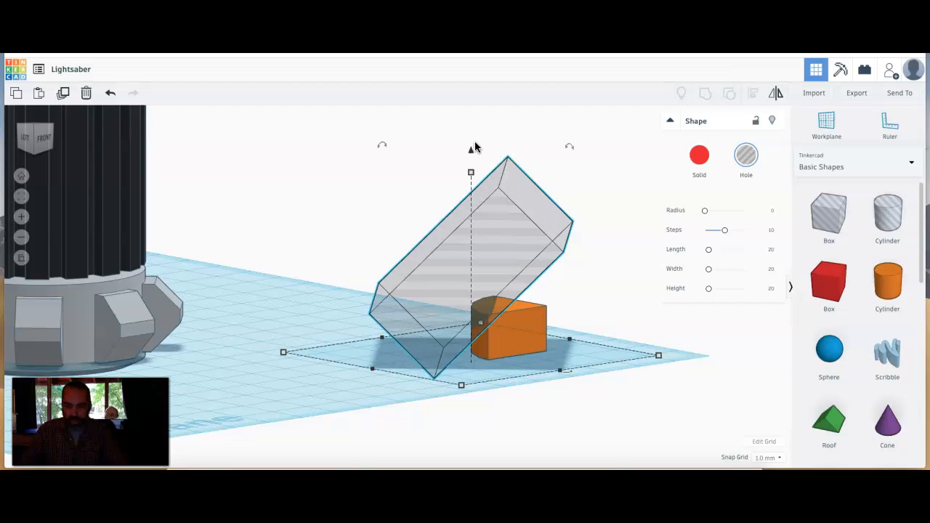
{"action": "mouse_move", "coordinate": [550, 440]}
{"action": "right_mouse_down"}
{"action": "mouse_move", "coordinate": [540, 430]}
{"action": "mouse_move", "coordinate": [502, 452]}
{"action": "mouse_move", "coordinate": [434, 446]}
{"action": "mouse_move", "coordinate": [523, 449]}
{"action": "mouse_move", "coordinate": [546, 423]}
{"action": "right_mouse_up"}
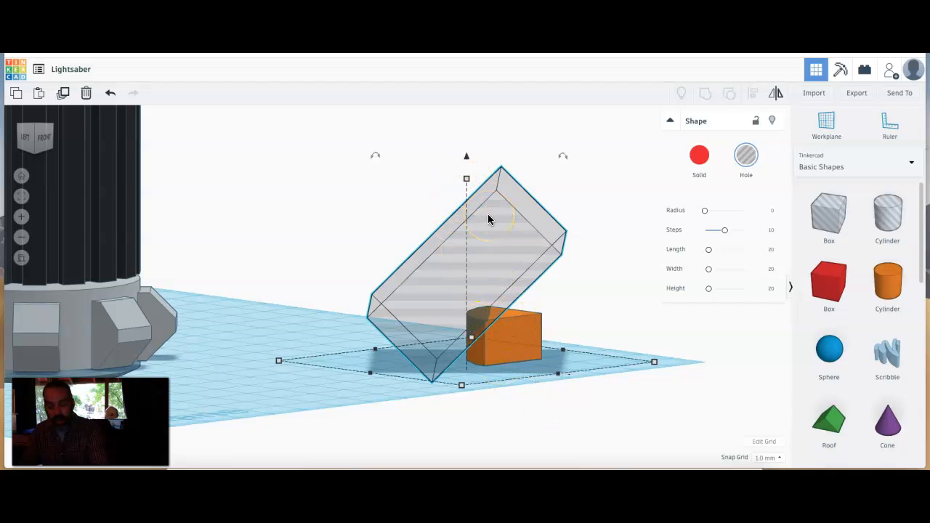
- Duplicate the tilted hole box straight down below the workplane and mirror the copy vertically
{"action": "left_click_drag", "start_coordinate": [469, 157], "coordinate": [494, 375]}
{"action": "right_click_drag", "start_coordinate": [498, 378], "coordinate": [507, 287]}
{"action": "scroll", "coordinate": [506, 366], "scroll_direction": "down", "scroll_amount": 4}
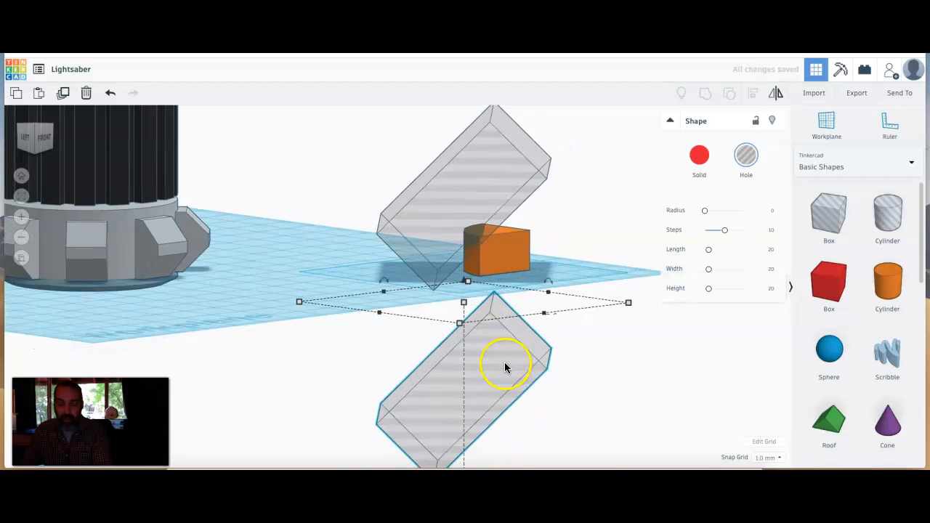
{"action": "scroll", "coordinate": [505, 366], "scroll_direction": "down", "scroll_amount": 1}
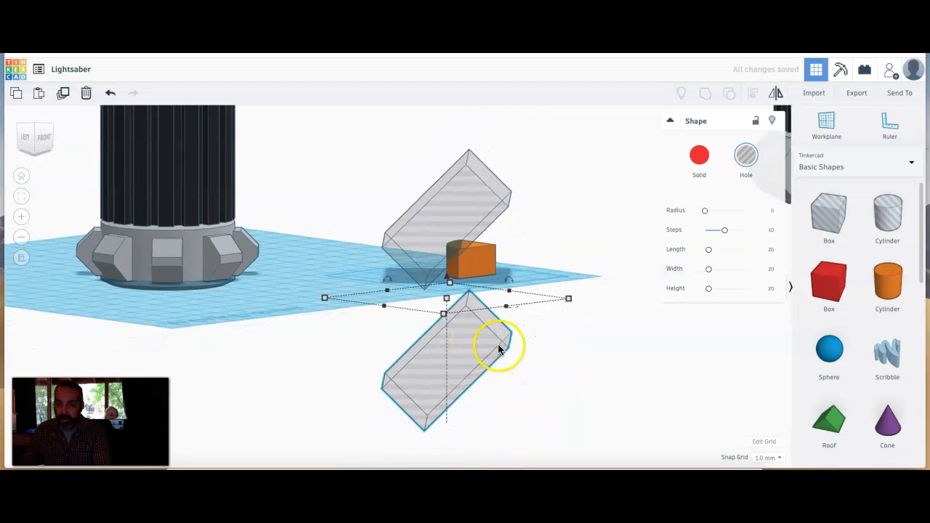
{"action": "left_click", "coordinate": [775, 93]}
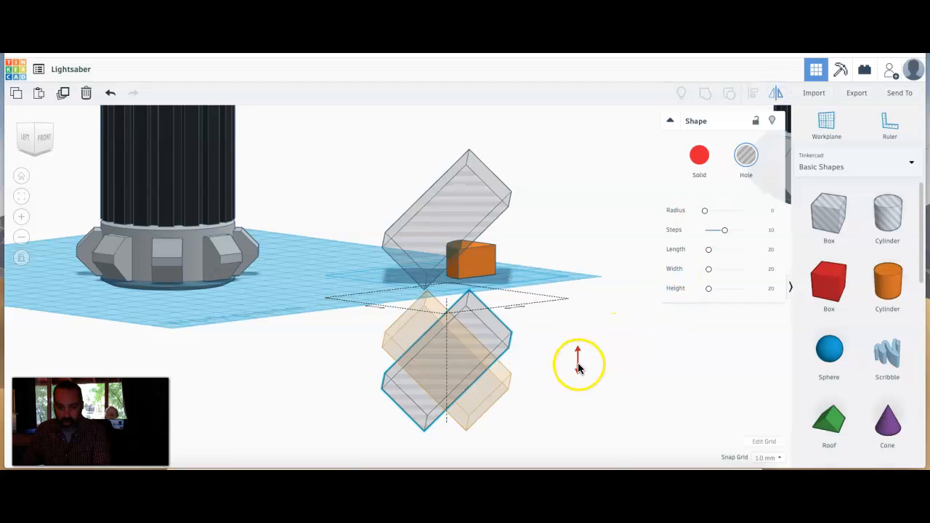
{"action": "left_click", "coordinate": [577, 367]}
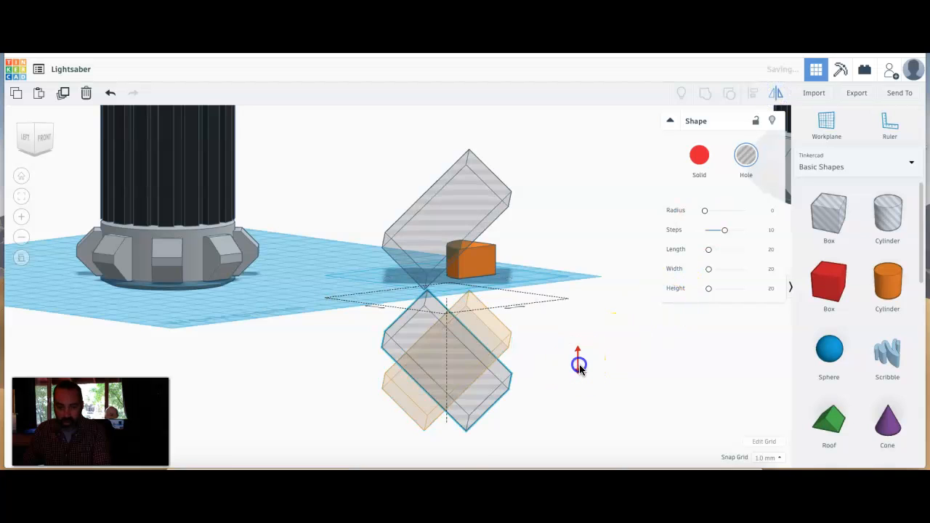
- Raise the mirrored hole box until it overlaps the wedge's lower outer edge
{"action": "left_click", "coordinate": [461, 365]}
{"action": "left_click_drag", "start_coordinate": [448, 279], "coordinate": [461, 218]}
{"action": "scroll", "coordinate": [467, 258], "scroll_direction": "up", "scroll_amount": 2}
{"action": "right_click_drag", "start_coordinate": [435, 330], "coordinate": [461, 295]}
{"action": "left_click_drag", "start_coordinate": [481, 203], "coordinate": [481, 220]}
- Raise the upper hole box slightly to even out the two bevel cuts on the wedge
{"action": "left_click", "coordinate": [479, 216]}
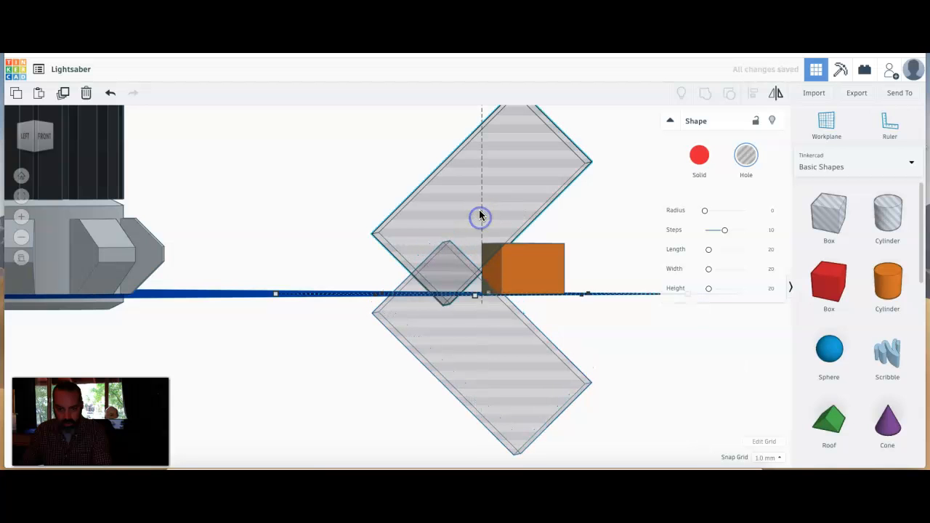
{"action": "scroll", "coordinate": [506, 191], "scroll_direction": "down", "scroll_amount": 2}
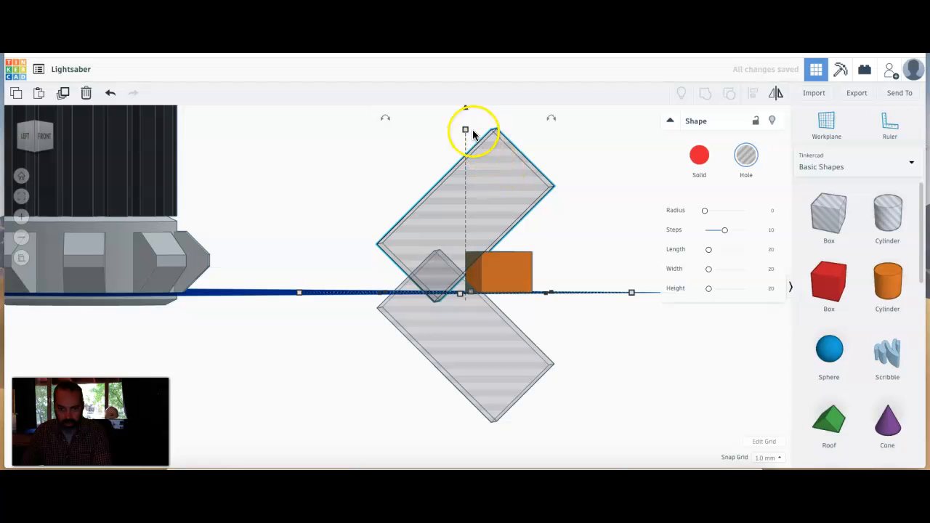
{"action": "left_click_drag", "start_coordinate": [466, 111], "coordinate": [468, 106]}
{"action": "left_click", "coordinate": [612, 325]}
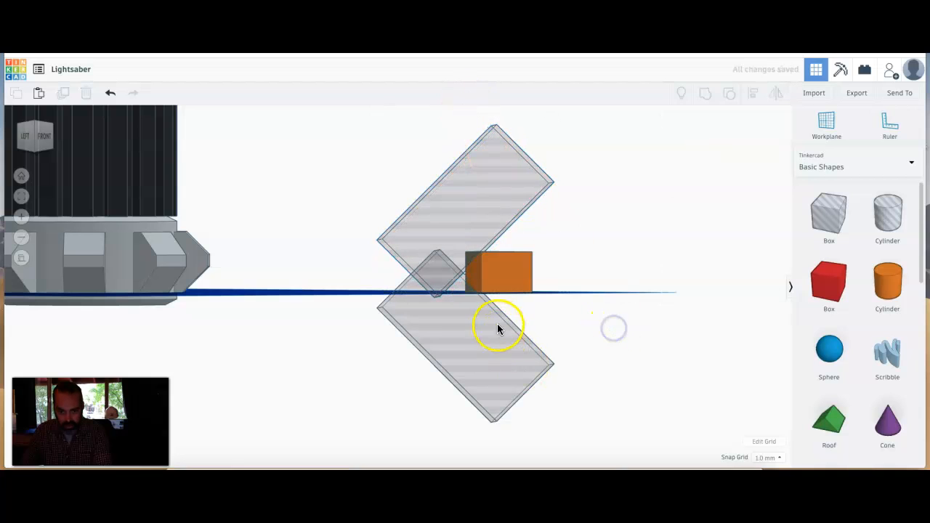
- Group both tilted hole boxes with the orange wedge to cut bevels along its outer edges
{"action": "mouse_move", "coordinate": [492, 321]}
{"action": "right_mouse_down"}
{"action": "mouse_move", "coordinate": [488, 342]}
{"action": "mouse_move", "coordinate": [508, 329]}
{"action": "right_mouse_up"}
{"action": "left_click_drag", "start_coordinate": [536, 404], "coordinate": [384, 170]}
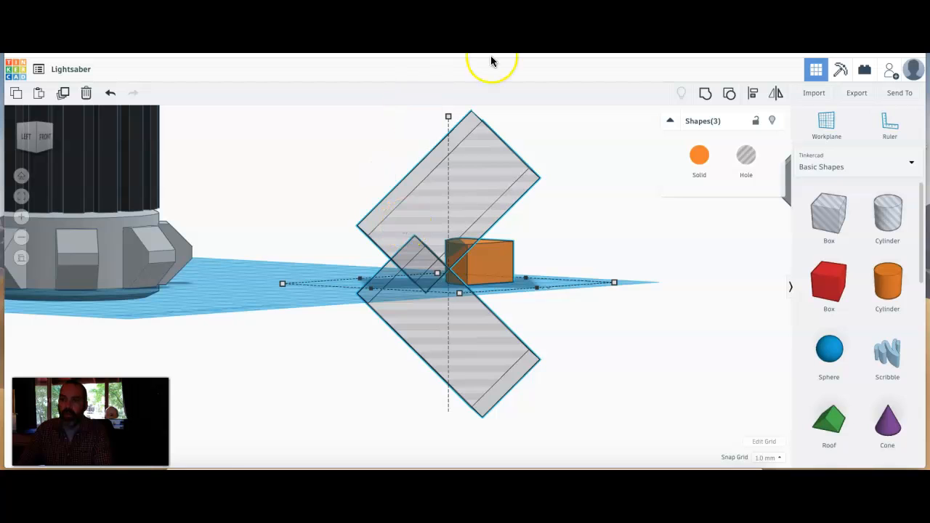
{"action": "left_click", "coordinate": [707, 95]}
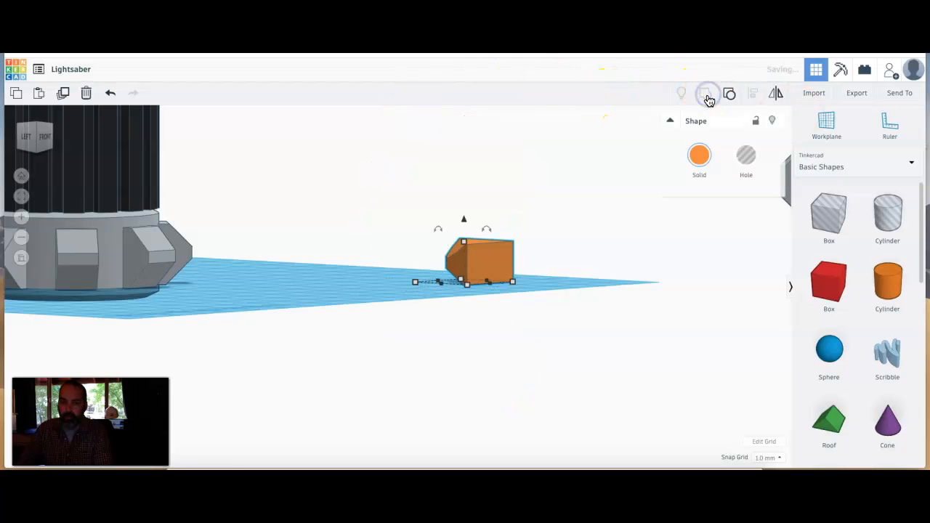
{"action": "left_click", "coordinate": [515, 274]}
- Duplicate the bevelled wedge toward the workplane's front edge and rotate the copy a quarter turn to face the original
{"action": "right_click_drag", "start_coordinate": [504, 286], "coordinate": [432, 326]}
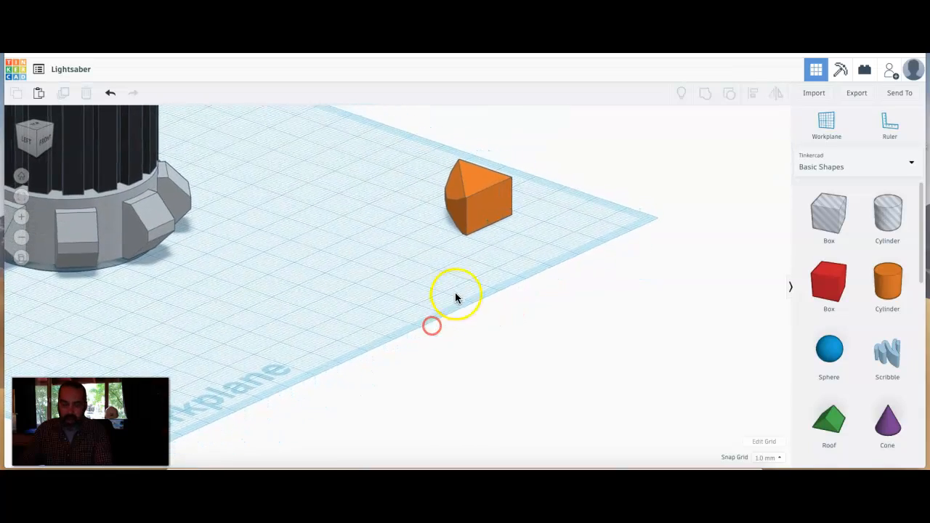
{"action": "scroll", "coordinate": [460, 279], "scroll_direction": "down", "scroll_amount": 5}
{"action": "right_click_drag", "start_coordinate": [447, 252], "coordinate": [367, 308]}
{"action": "right_click_drag", "start_coordinate": [422, 318], "coordinate": [343, 385]}
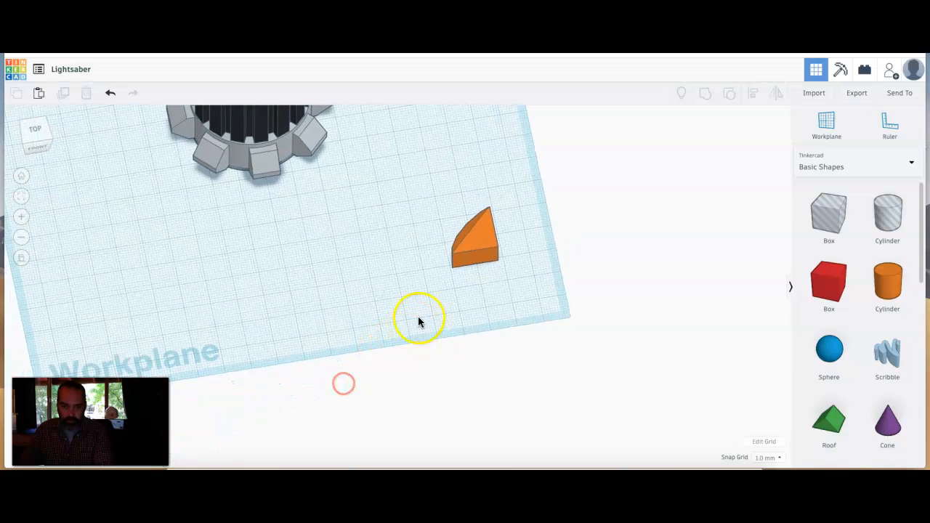
{"action": "right_click_drag", "start_coordinate": [417, 322], "coordinate": [374, 344]}
{"action": "left_click", "coordinate": [441, 287]}
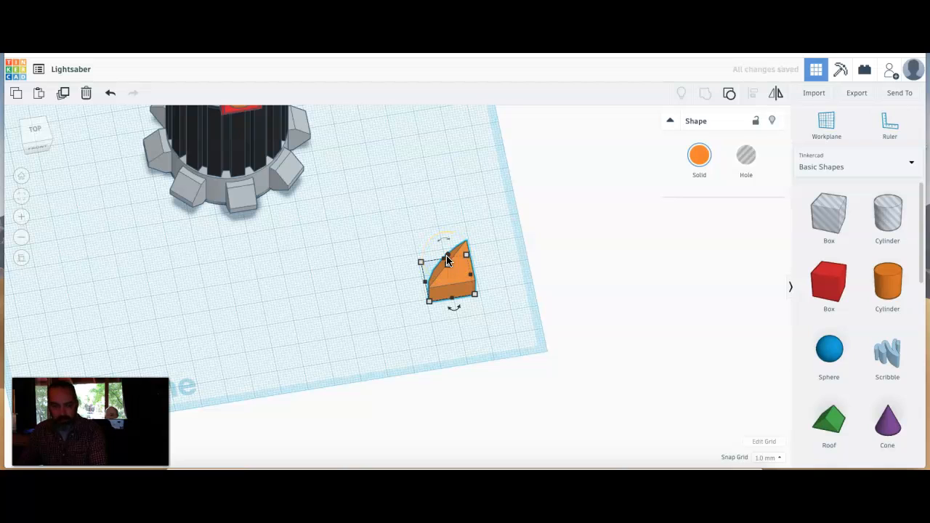
{"action": "left_click_drag", "start_coordinate": [461, 271], "coordinate": [469, 335]}
{"action": "left_click_drag", "start_coordinate": [460, 372], "coordinate": [514, 324]}
- Align the two orange wedges on their common centre across their width
{"action": "left_click_drag", "start_coordinate": [384, 225], "coordinate": [500, 381]}
{"action": "left_click", "coordinate": [753, 93]}
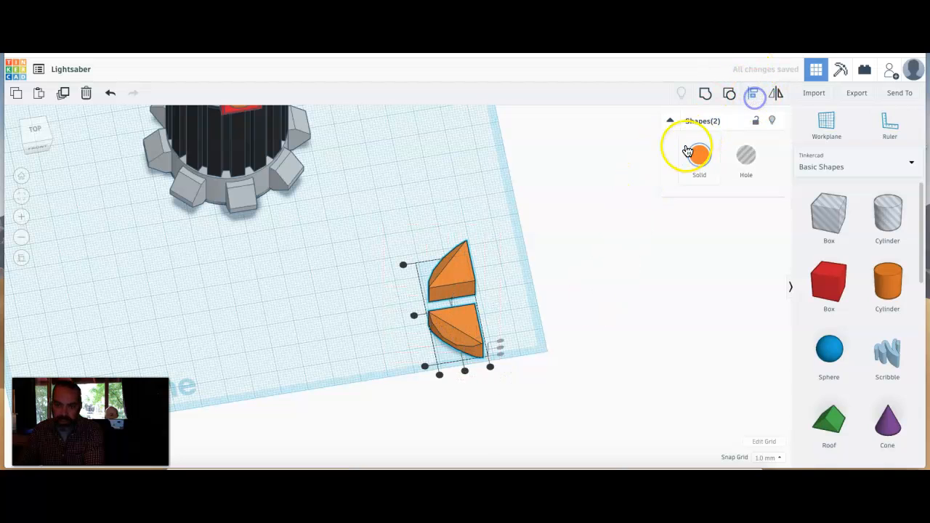
{"action": "left_click", "coordinate": [465, 372]}
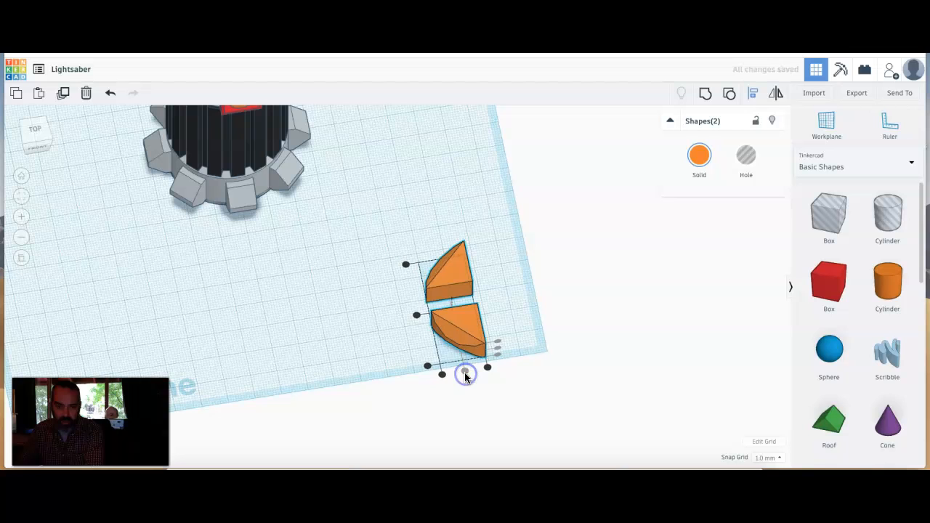
{"action": "left_click", "coordinate": [385, 373]}
- Nudge the rotated wedge toward the original, leaving only a narrow gap between them
{"action": "right_click_drag", "start_coordinate": [416, 353], "coordinate": [462, 405]}
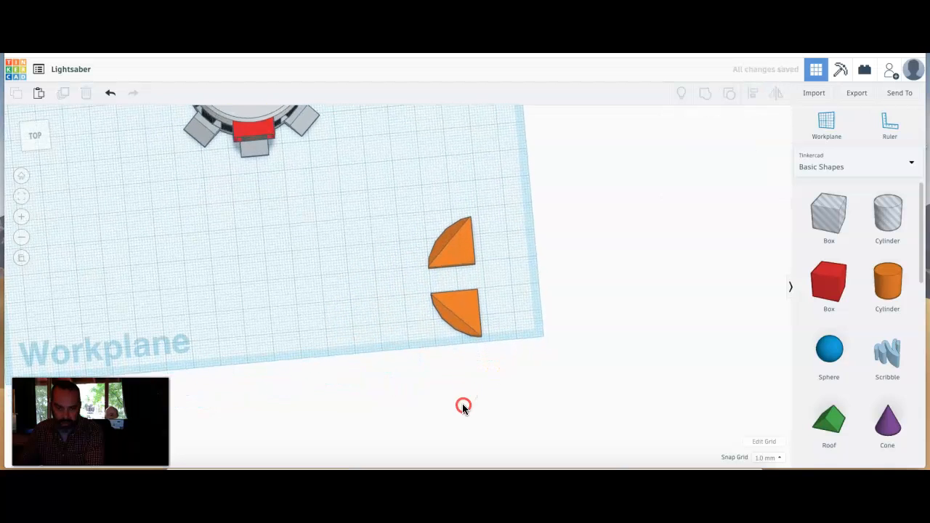
{"action": "left_click", "coordinate": [462, 304]}
{"action": "key", "text": "Up"}
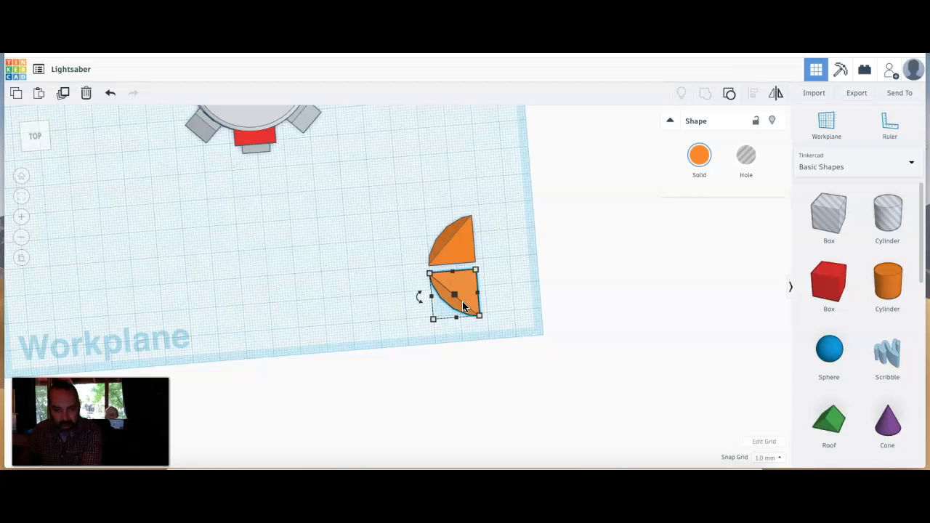
{"action": "key", "text": "Up"}
{"action": "left_click", "coordinate": [506, 294]}
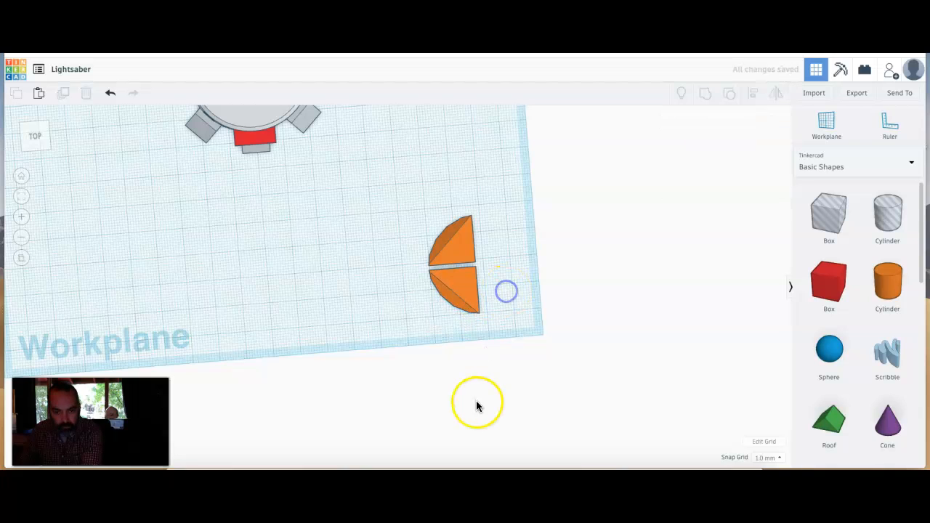
- Group the two wedges into a half disc and make a duplicate mirrored across its width
{"action": "left_click_drag", "start_coordinate": [472, 341], "coordinate": [425, 182]}
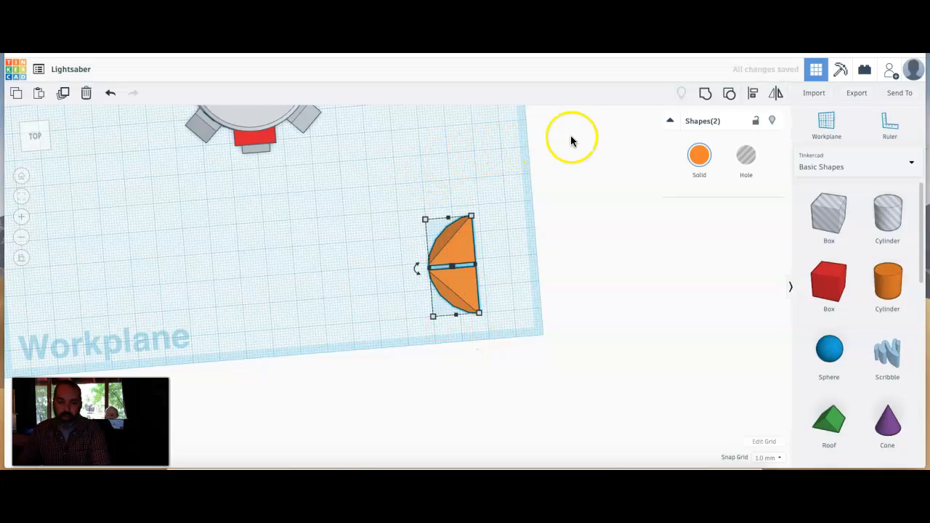
{"action": "left_click", "coordinate": [704, 95]}
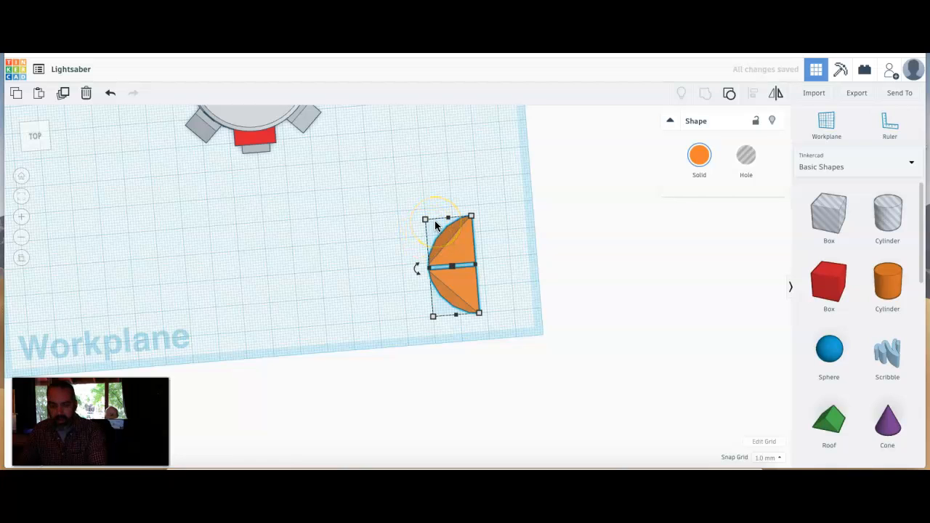
{"action": "left_click", "coordinate": [779, 94]}
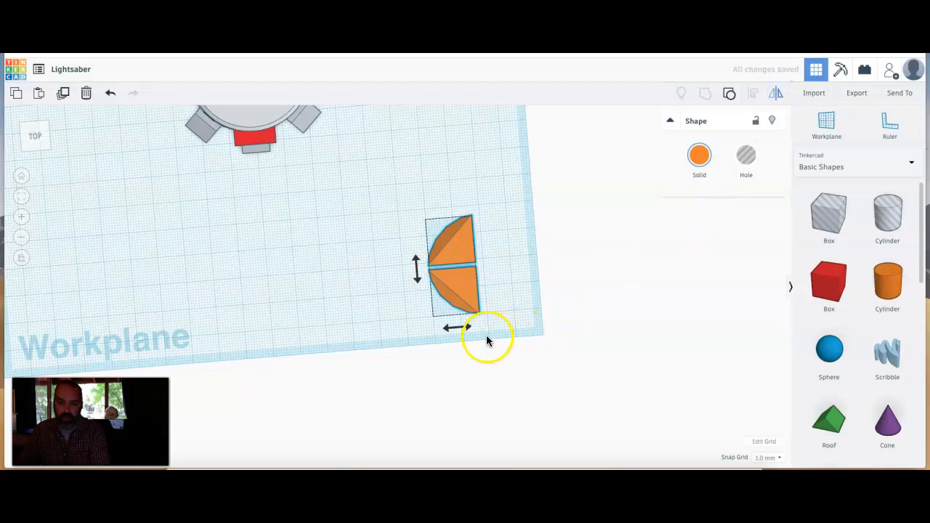
{"action": "left_click", "coordinate": [456, 327]}
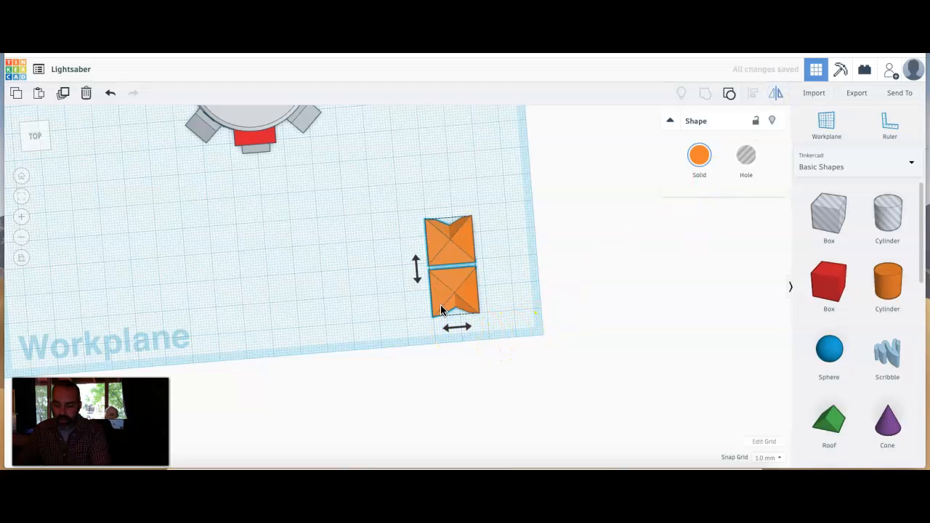
- Move the mirrored half disc away from the original until the four wedges form a disc with equal narrow gaps
{"action": "key", "text": "Right"}
{"action": "key", "text": "Right"}
{"action": "key", "text": "Right"}
{"action": "key", "text": "Right"}
{"action": "key", "text": "Right"}
{"action": "key", "text": "Right"}
{"action": "key", "text": "Right"}
{"action": "key", "text": "Right"}
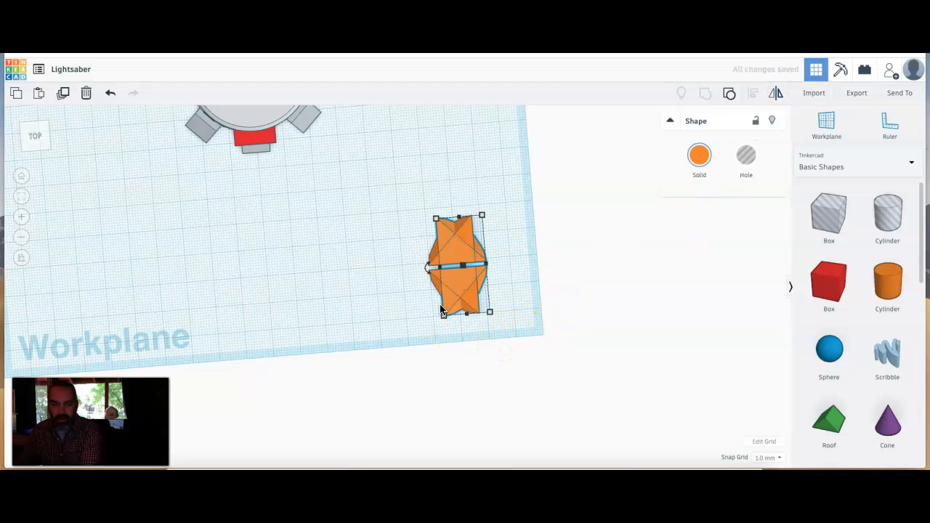
{"action": "key", "text": "Right"}
{"action": "key", "text": "Right"}
{"action": "key", "text": "Right"}
{"action": "key", "text": "Right"}
{"action": "key", "text": "Right"}
{"action": "key", "text": "Right"}
{"action": "key", "text": "Right"}
{"action": "key", "text": "Right"}
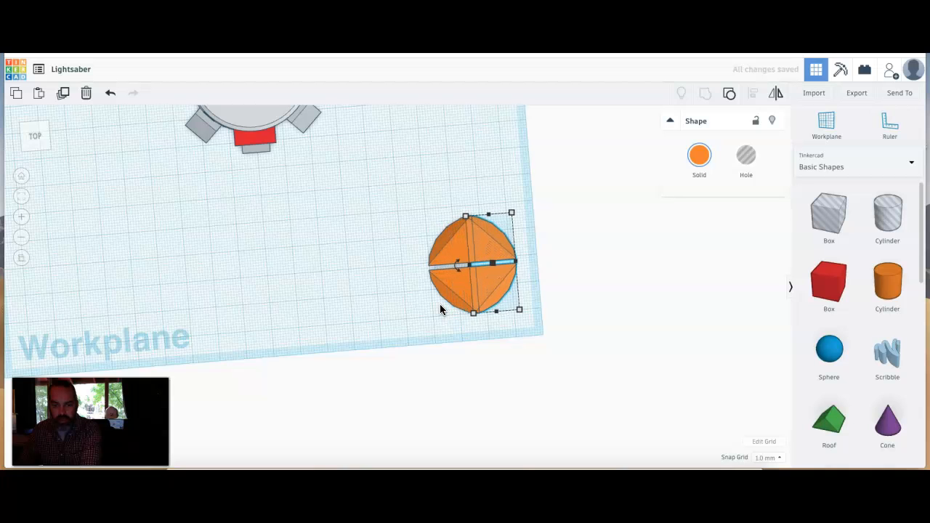
{"action": "left_click", "coordinate": [432, 333]}
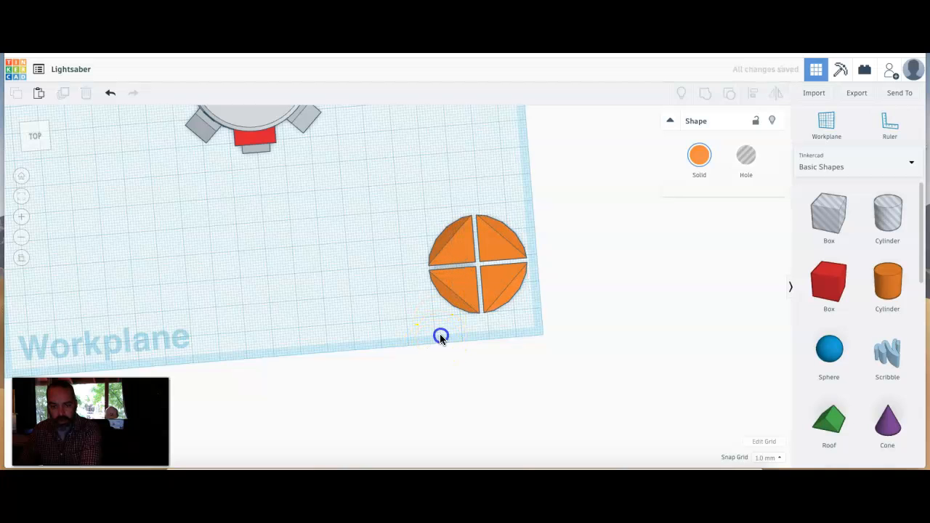
- Place a solid cylinder on the workplane beside the four-wedge disc
{"action": "right_click_drag", "start_coordinate": [461, 356], "coordinate": [491, 394]}
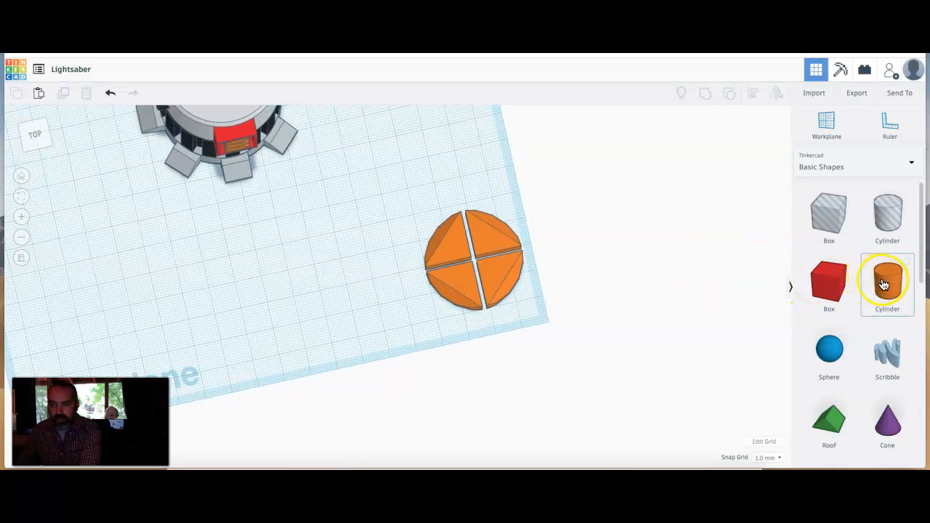
{"action": "left_click_drag", "start_coordinate": [887, 283], "coordinate": [354, 297]}
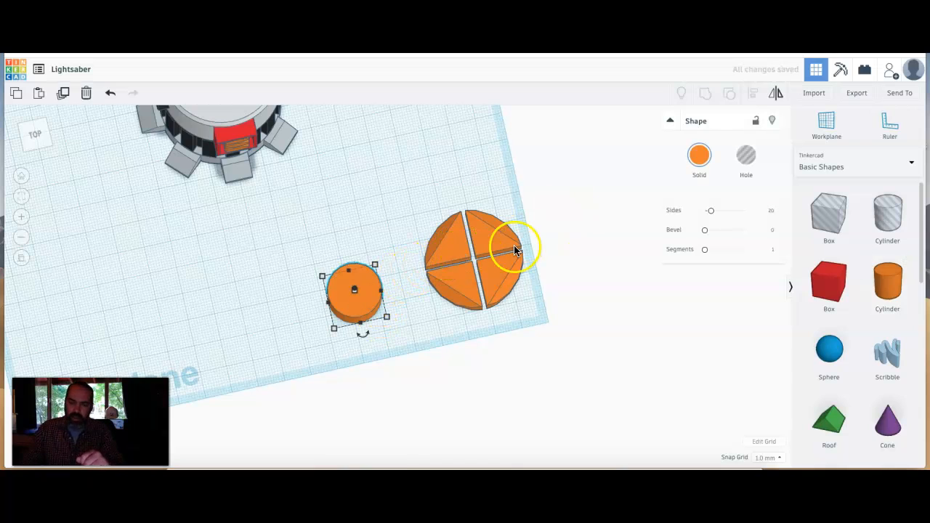
- Color the solid cylinder beside the four-wedge disc light grey
{"action": "left_click", "coordinate": [699, 155]}
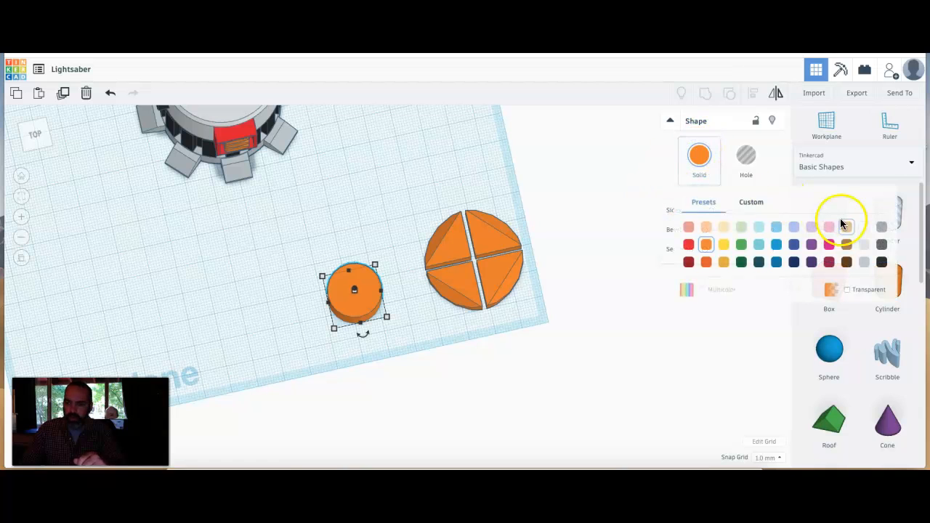
{"action": "left_click", "coordinate": [863, 245]}
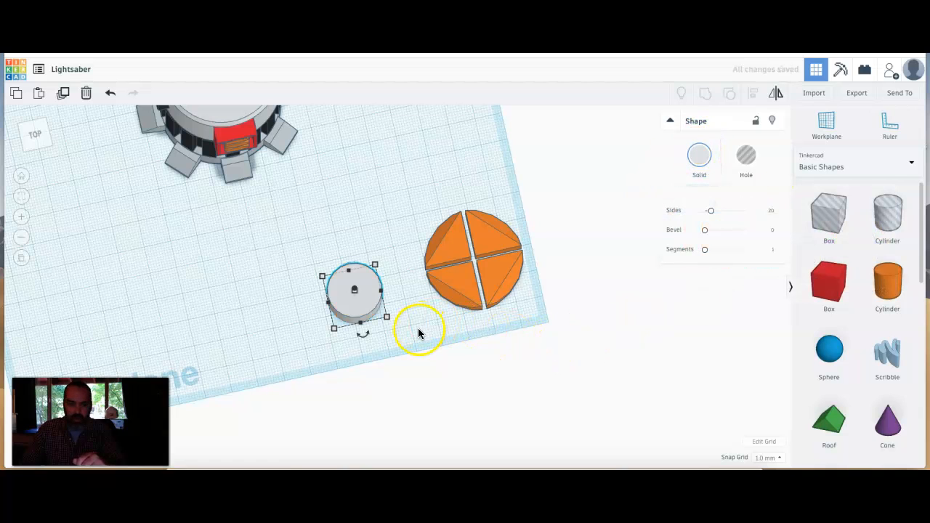
{"action": "left_click_drag", "start_coordinate": [360, 302], "coordinate": [477, 264]}
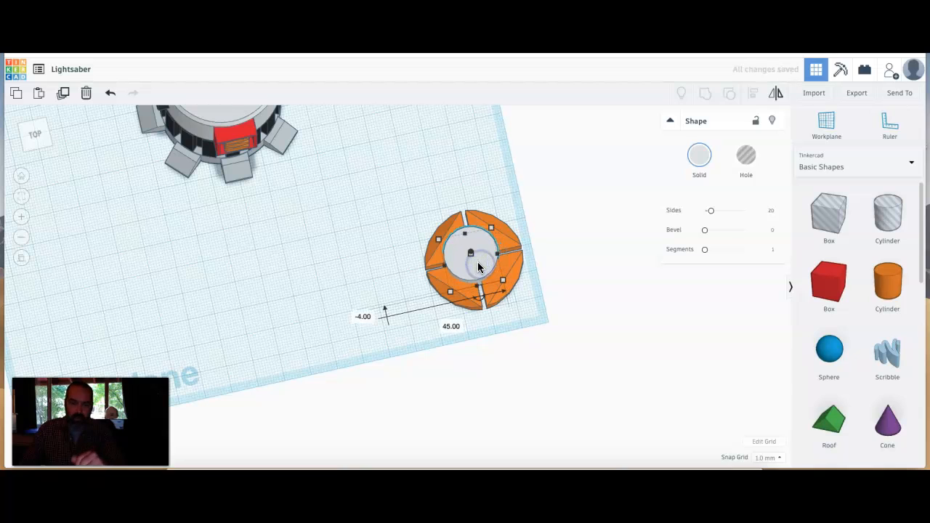
{"action": "left_click", "coordinate": [37, 135]}
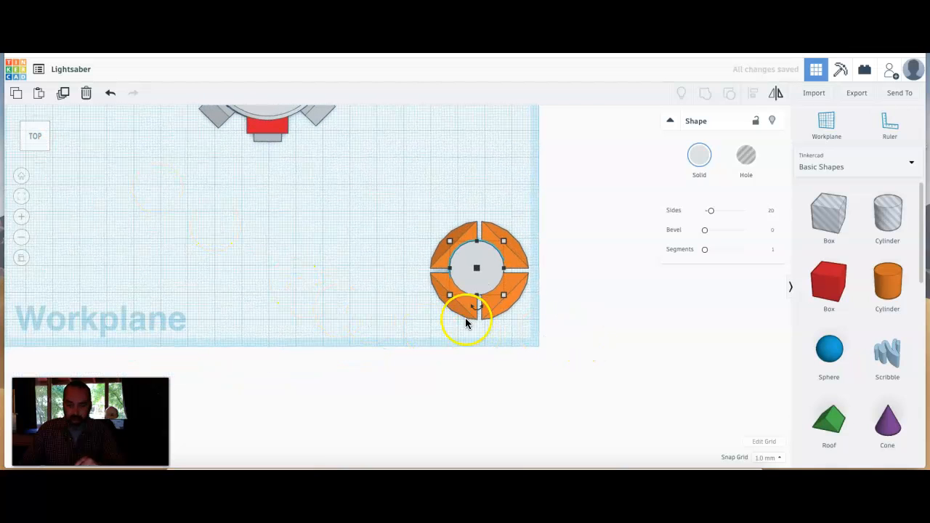
{"action": "mouse_move", "coordinate": [500, 293]}
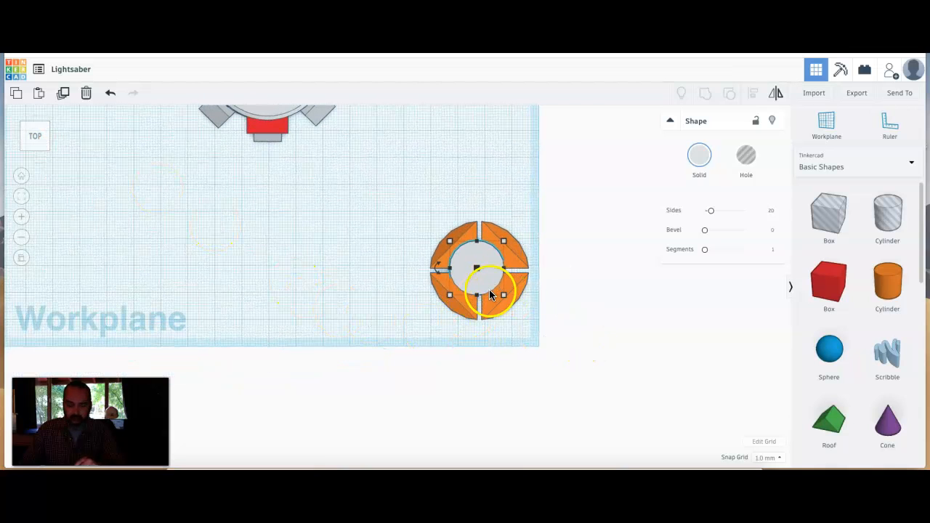
{"action": "left_click_drag", "start_coordinate": [492, 280], "coordinate": [382, 281]}
- Group the two half discs into one cross-slotted disc
{"action": "left_click_drag", "start_coordinate": [557, 203], "coordinate": [551, 216]}
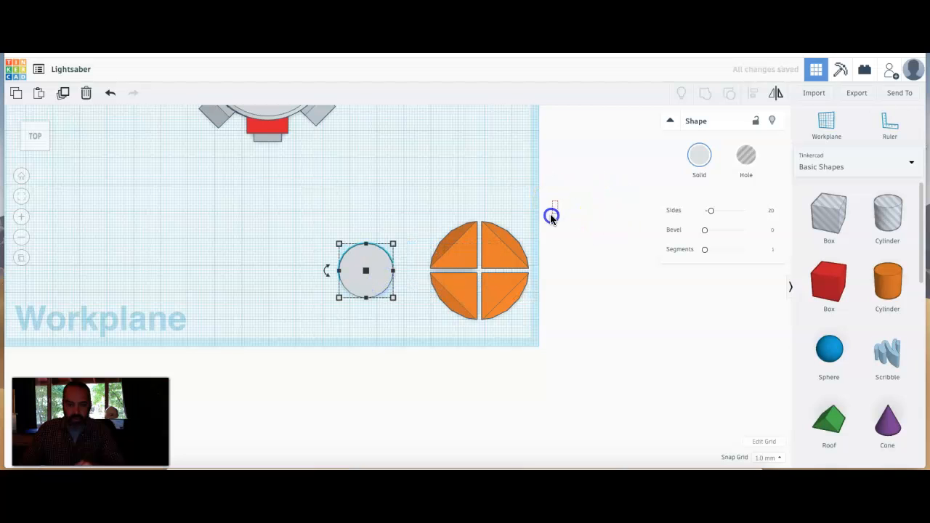
{"action": "left_click_drag", "start_coordinate": [430, 336], "coordinate": [430, 336]}
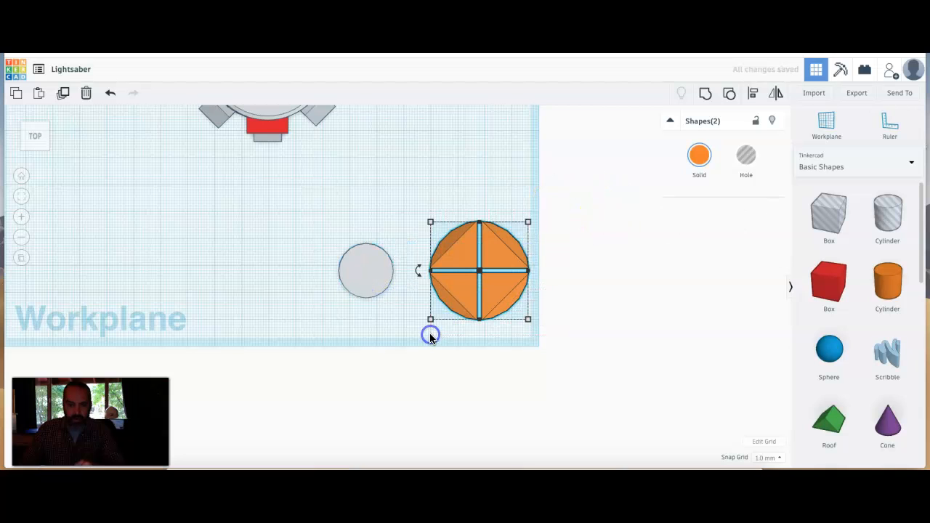
{"action": "left_click", "coordinate": [703, 93]}
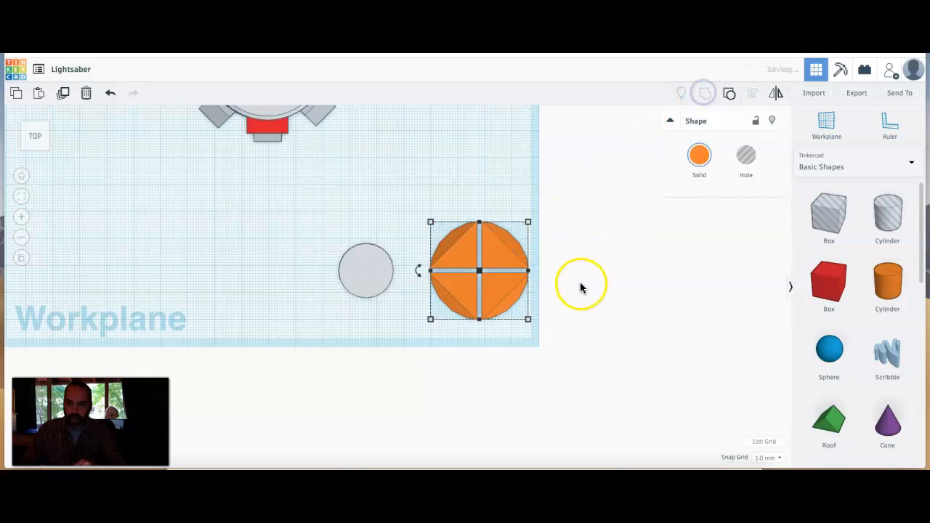
- Move the grey cylinder 40 mm onto the slotted disc and scale it up uniformly to about 25 mm tall
{"action": "left_click", "coordinate": [572, 291]}
{"action": "left_click_drag", "start_coordinate": [362, 269], "coordinate": [472, 272]}
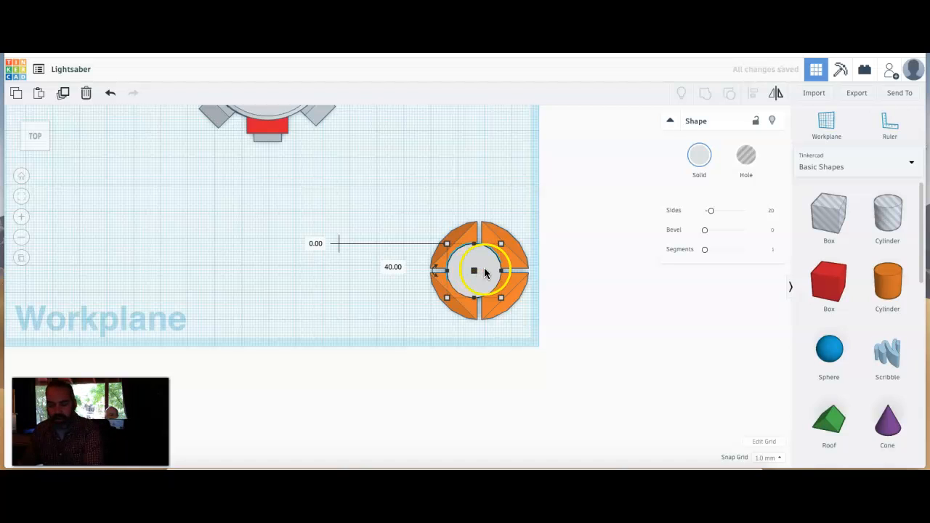
{"action": "left_click_drag", "start_coordinate": [502, 301], "coordinate": [488, 286]}
- Center-align the grey cylinder and the slotted disc with each other in both horizontal directions
{"action": "left_click_drag", "start_coordinate": [401, 210], "coordinate": [559, 332]}
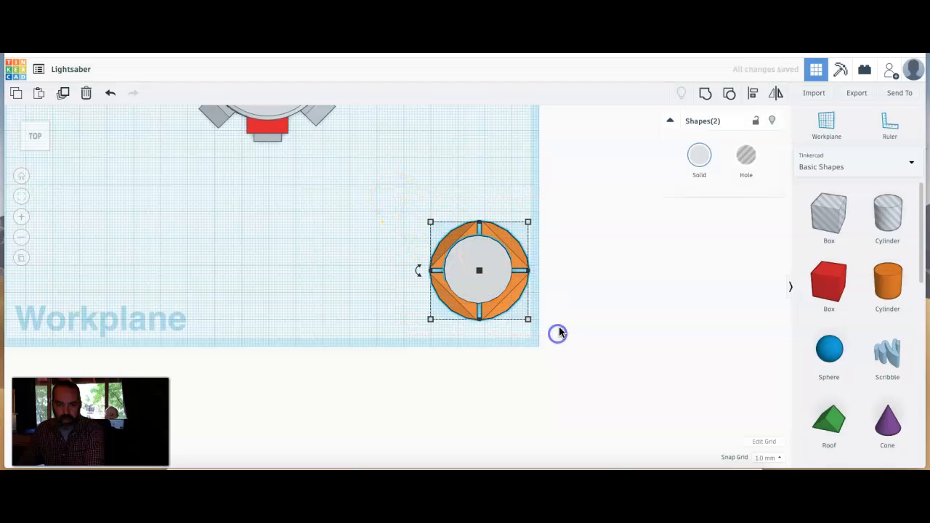
{"action": "left_click", "coordinate": [751, 93]}
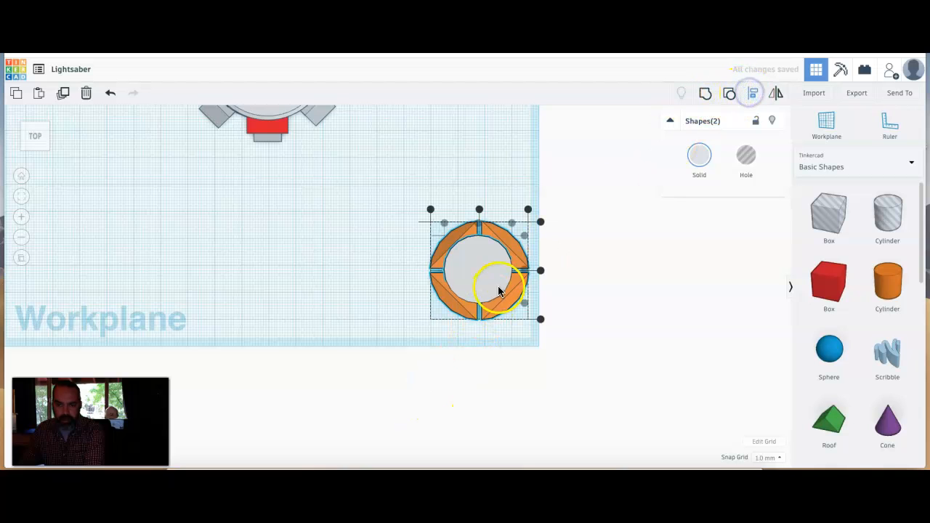
{"action": "left_click", "coordinate": [540, 271]}
{"action": "left_click", "coordinate": [479, 209]}
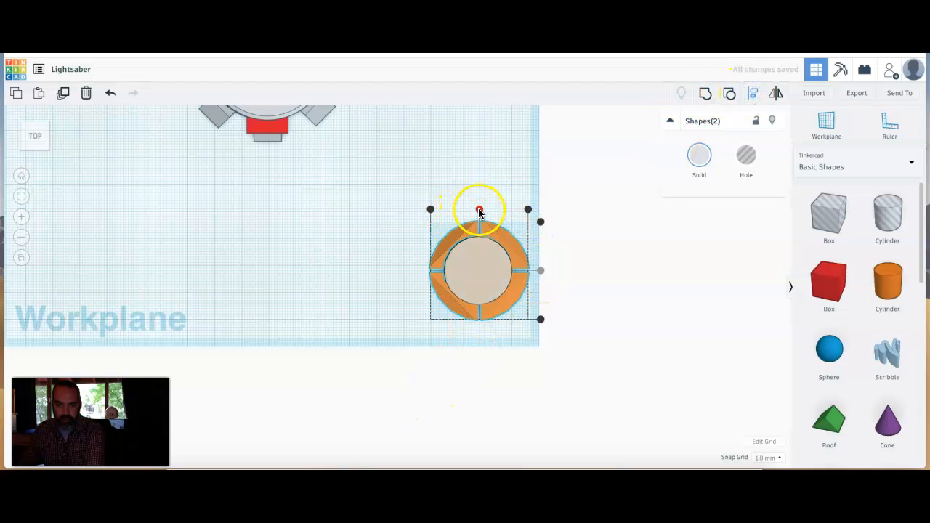
{"action": "left_click", "coordinate": [346, 312]}
- Stretch the grey core cylinder to a height of 100 mm
{"action": "right_click_drag", "start_coordinate": [374, 339], "coordinate": [472, 245]}
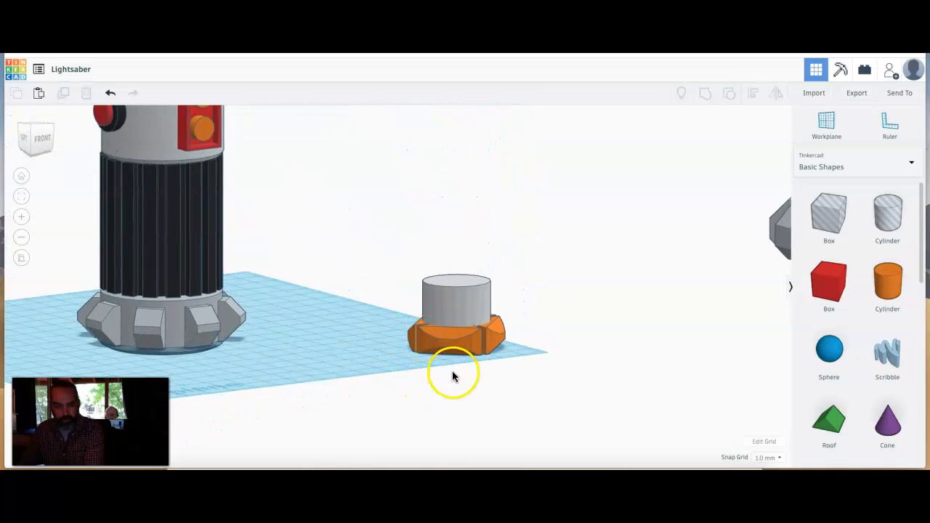
{"action": "scroll", "coordinate": [443, 384], "scroll_direction": "down", "scroll_amount": 2}
{"action": "scroll", "coordinate": [464, 353], "scroll_direction": "down", "scroll_amount": 3}
{"action": "right_click_drag", "start_coordinate": [465, 355], "coordinate": [417, 450]}
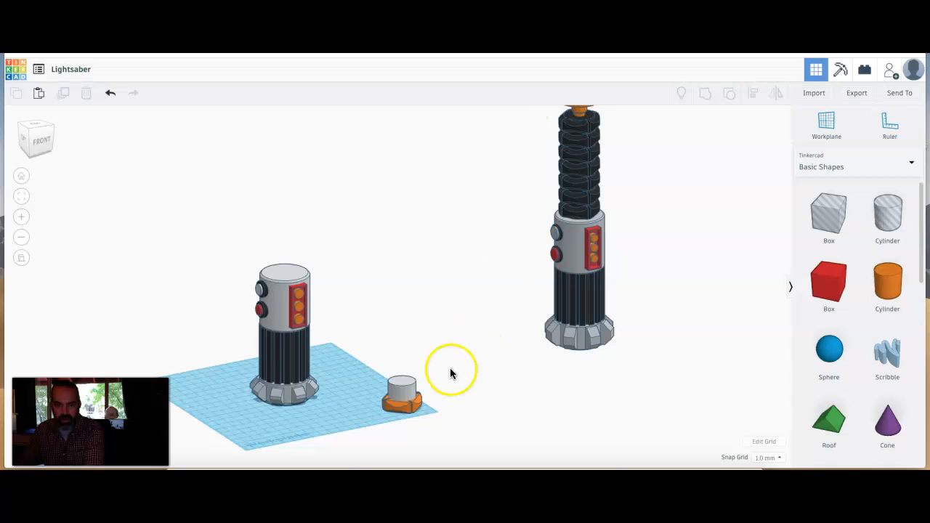
{"action": "left_click", "coordinate": [392, 387]}
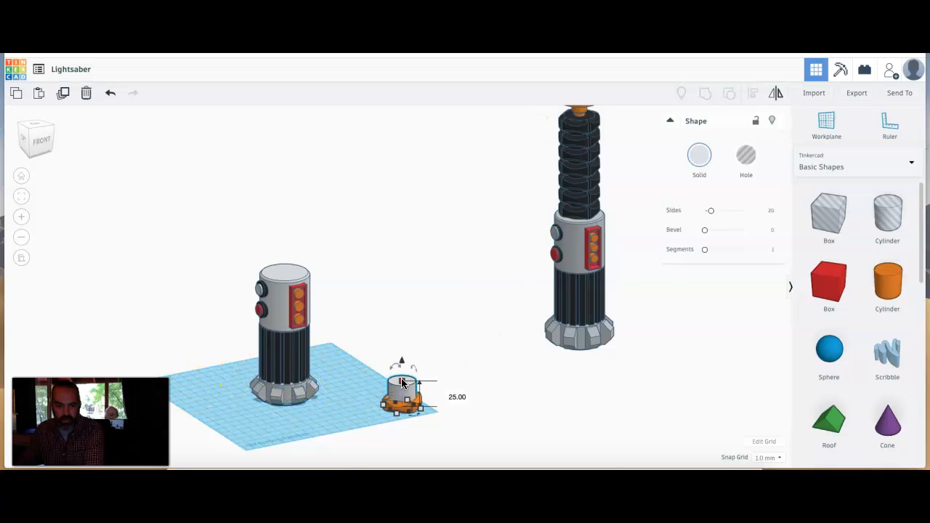
{"action": "left_click_drag", "start_coordinate": [402, 383], "coordinate": [399, 311]}
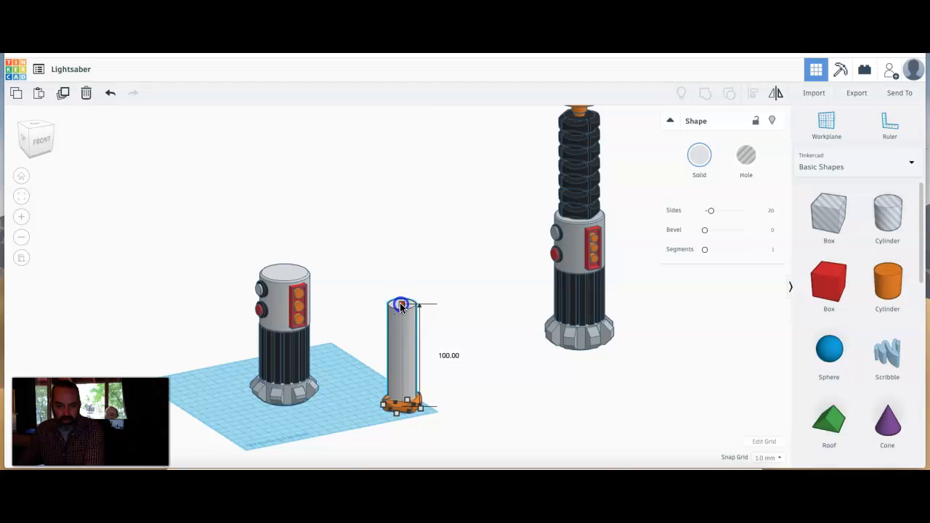
{"action": "left_click", "coordinate": [371, 436]}
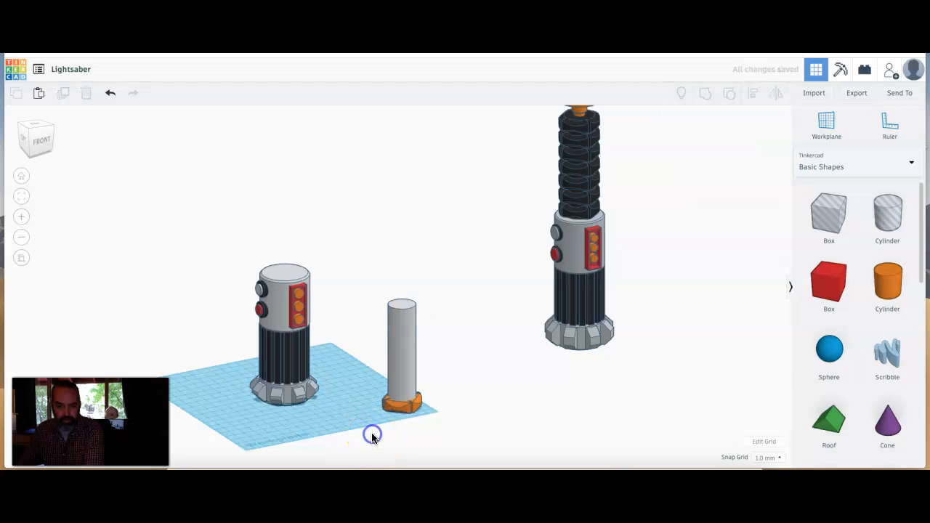
- Duplicate the orange slotted disc and raise the copy 12 mm up the cylinder
{"action": "left_click", "coordinate": [400, 406]}
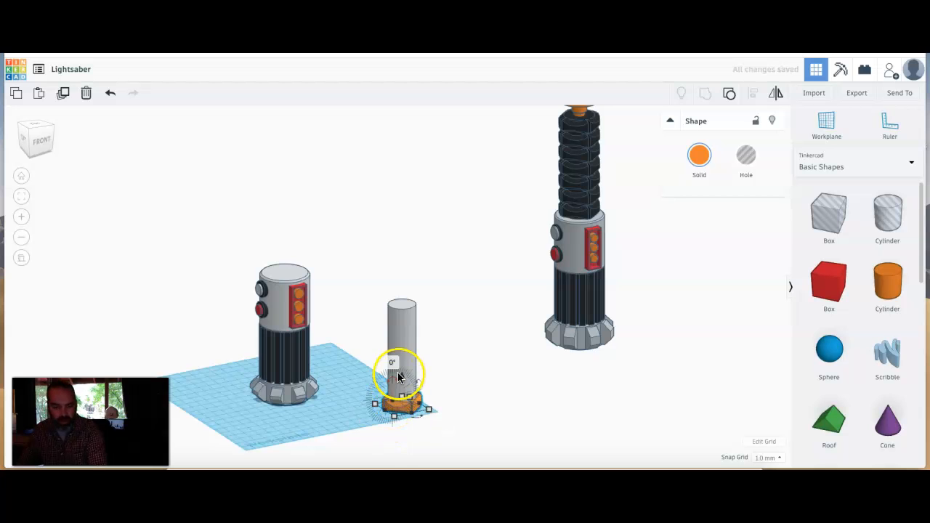
{"action": "scroll", "coordinate": [389, 415], "scroll_direction": "up", "scroll_amount": 5}
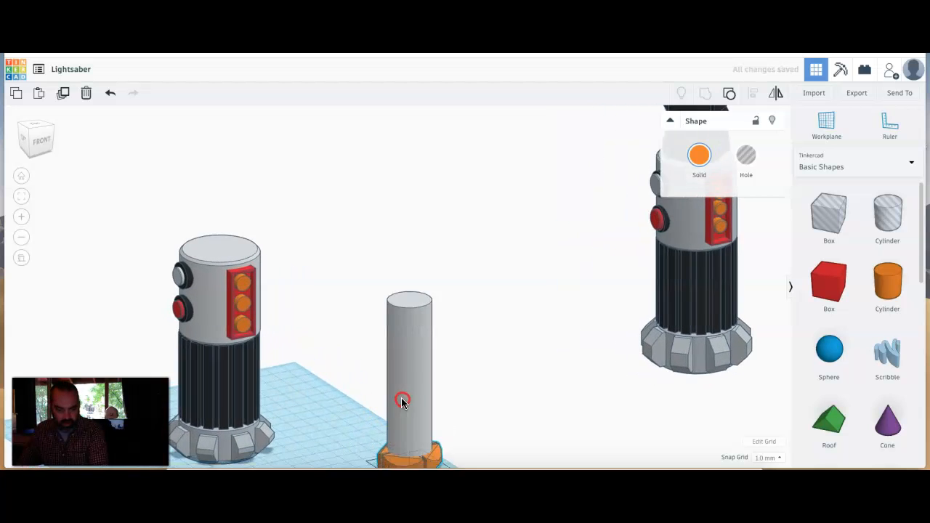
{"action": "scroll", "coordinate": [399, 390], "scroll_direction": "up", "scroll_amount": 5}
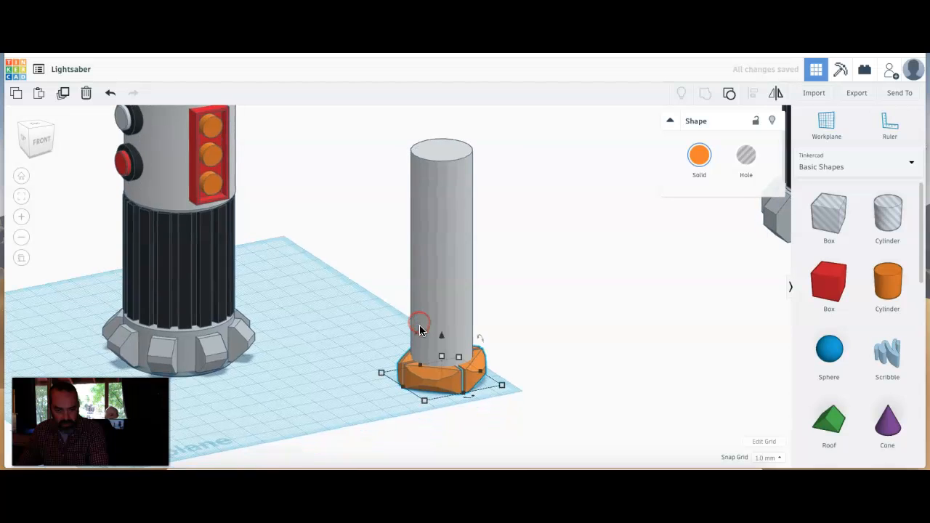
{"action": "left_click_drag", "start_coordinate": [443, 338], "coordinate": [439, 312]}
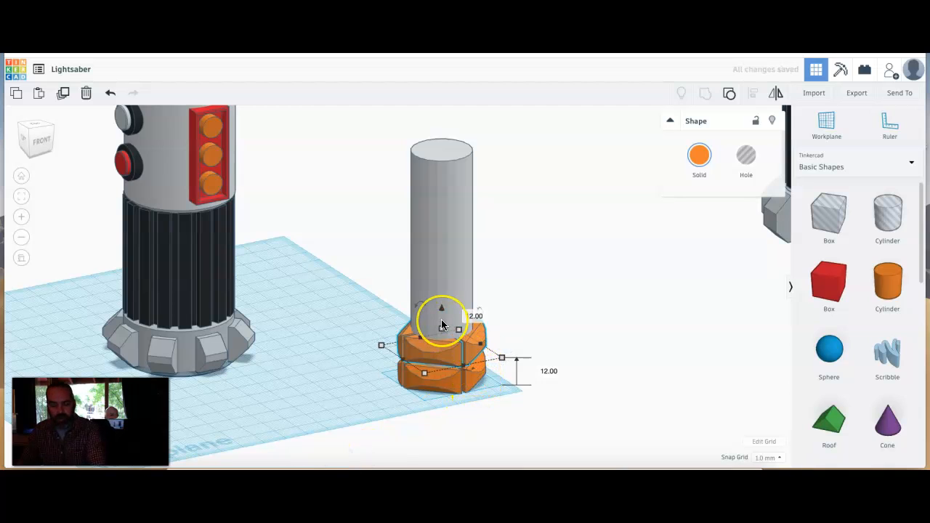
- Repeat the raised duplicate seven more times to stack slotted discs along the full cylinder
{"action": "key", "text": "ctrl+d"}
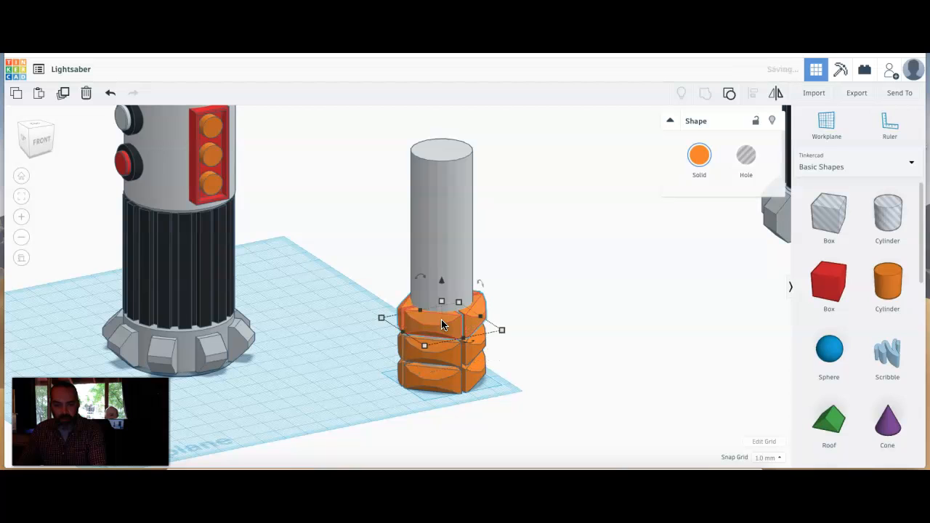
{"action": "key", "text": "ctrl+d"}
{"action": "key", "text": "ctrl+d"}
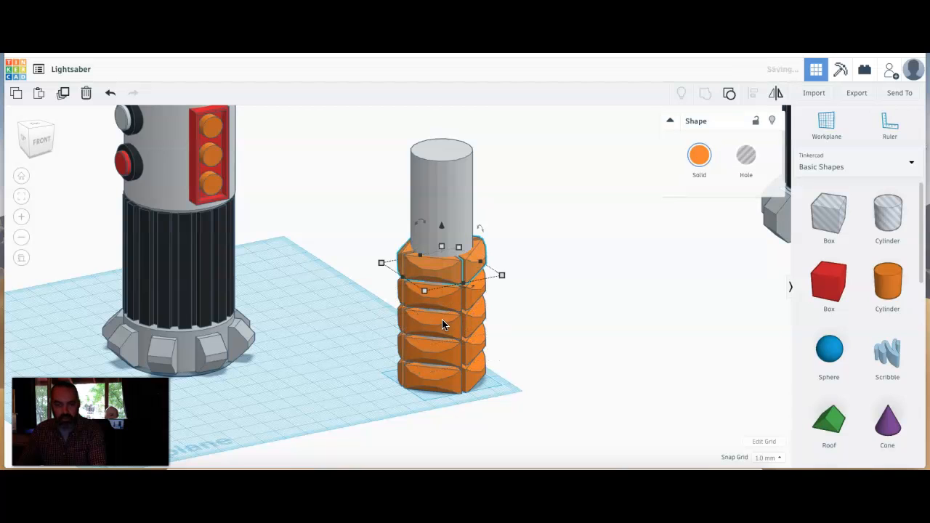
{"action": "key", "text": "ctrl+d"}
{"action": "key", "text": "ctrl+d"}
{"action": "key", "text": "ctrl+d"}
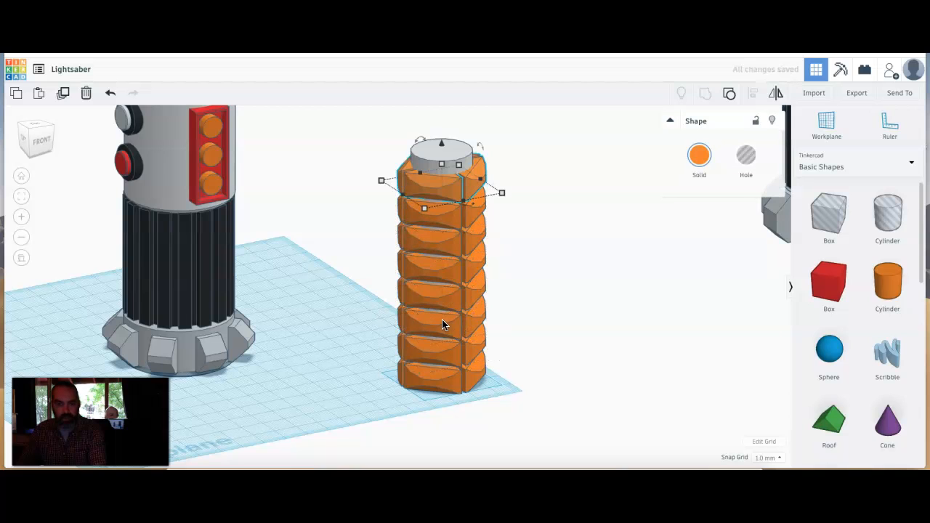
{"action": "key", "text": "ctrl+d"}
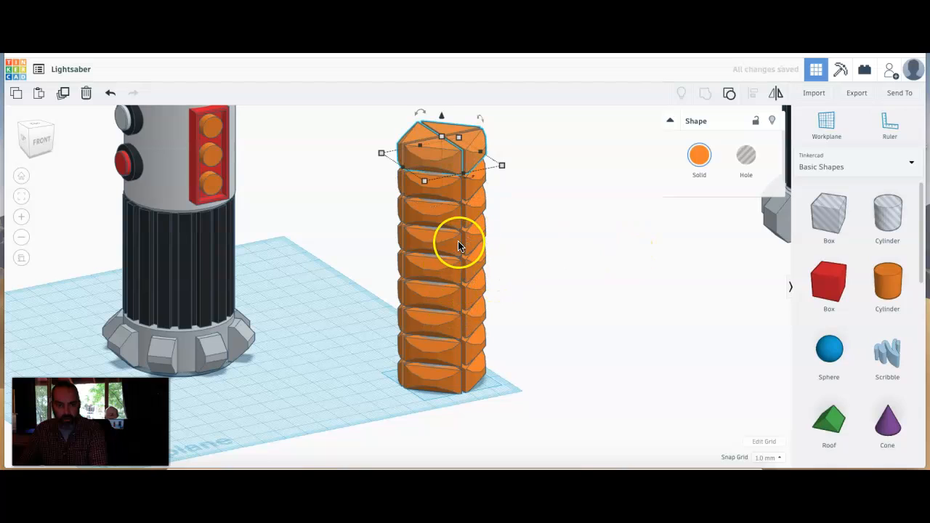
- Extend the core cylinder upward until its top is level with the top face of the uppermost disc
{"action": "right_click_drag", "start_coordinate": [515, 228], "coordinate": [552, 295]}
{"action": "left_click", "coordinate": [596, 243]}
{"action": "scroll", "coordinate": [475, 238], "scroll_direction": "up", "scroll_amount": 5}
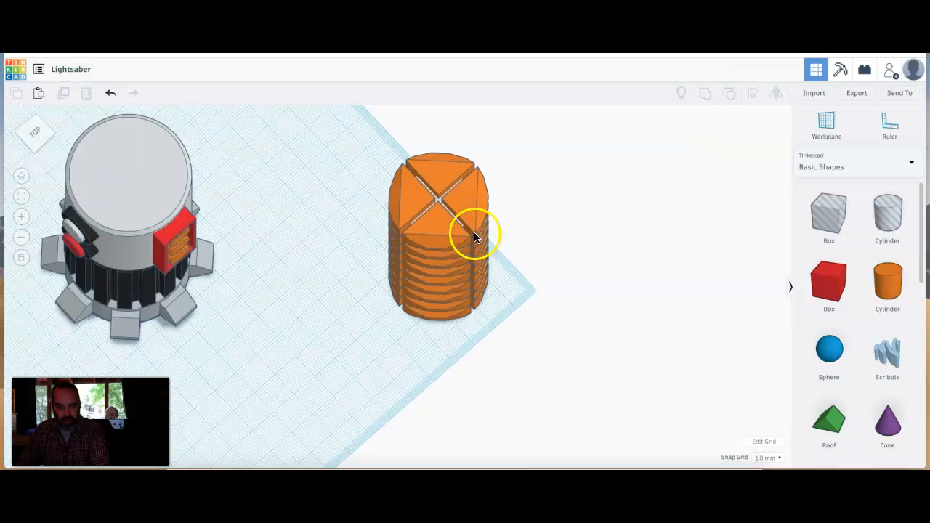
{"action": "middle_click_drag", "start_coordinate": [462, 227], "coordinate": [449, 299]}
{"action": "scroll", "coordinate": [449, 295], "scroll_direction": "up", "scroll_amount": 4}
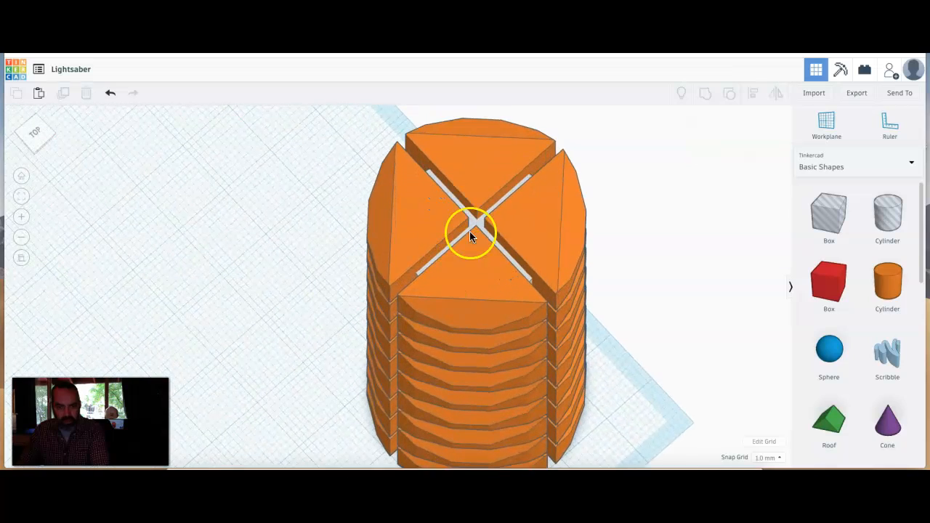
{"action": "left_click", "coordinate": [474, 221]}
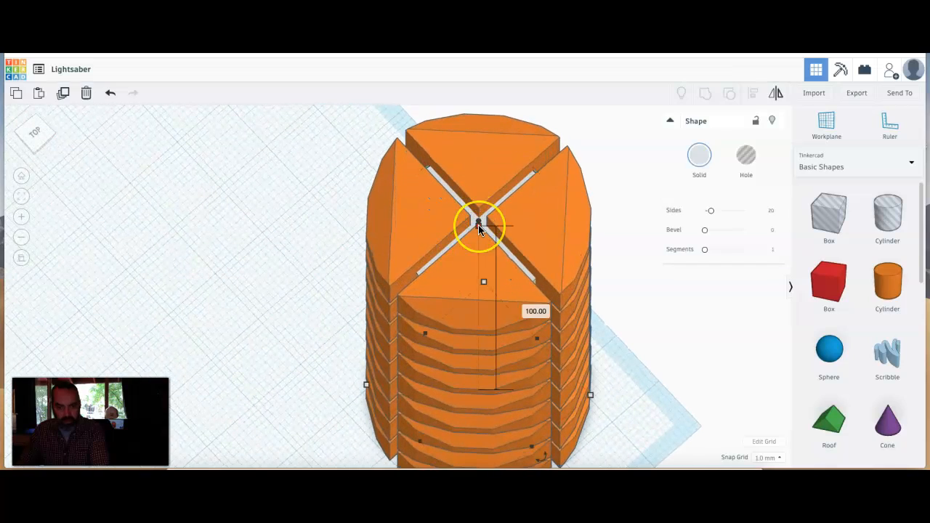
{"action": "left_click_drag", "start_coordinate": [479, 219], "coordinate": [477, 219]}
{"action": "left_click", "coordinate": [299, 289]}
{"action": "right_click_drag", "start_coordinate": [300, 290], "coordinate": [391, 256]}
{"action": "scroll", "coordinate": [390, 257], "scroll_direction": "down", "scroll_amount": 6}
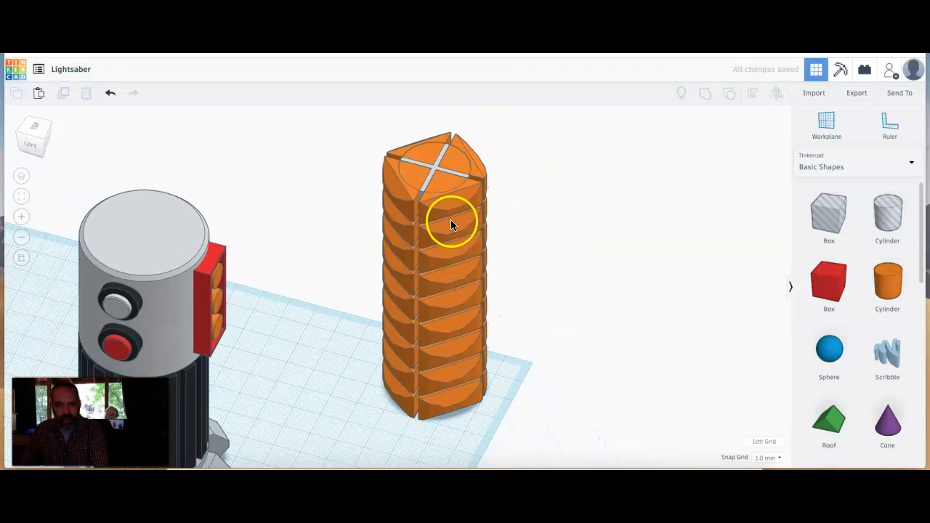
{"action": "right_click_drag", "start_coordinate": [528, 286], "coordinate": [421, 295]}
- Group the stacked discs with their core cylinder and color the resulting grip black
{"action": "left_click_drag", "start_coordinate": [530, 162], "coordinate": [337, 436]}
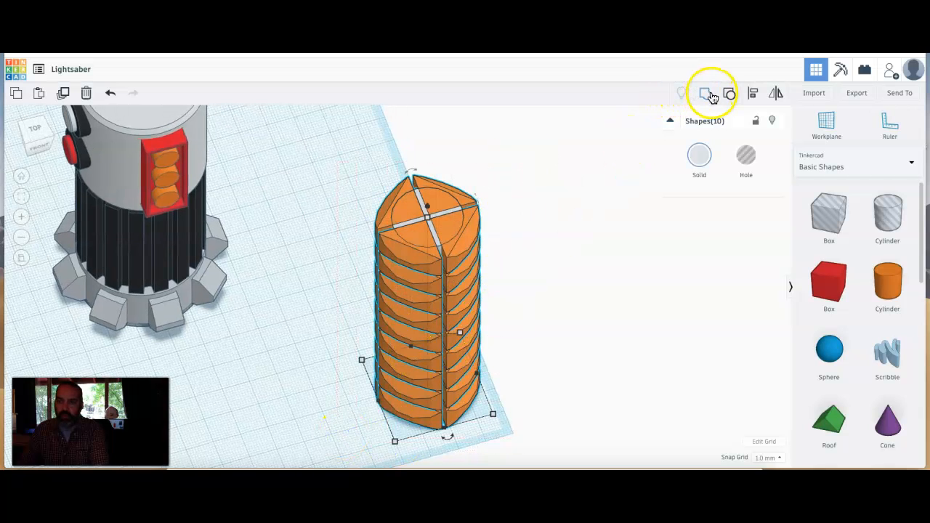
{"action": "left_click", "coordinate": [708, 98]}
{"action": "left_click", "coordinate": [693, 156]}
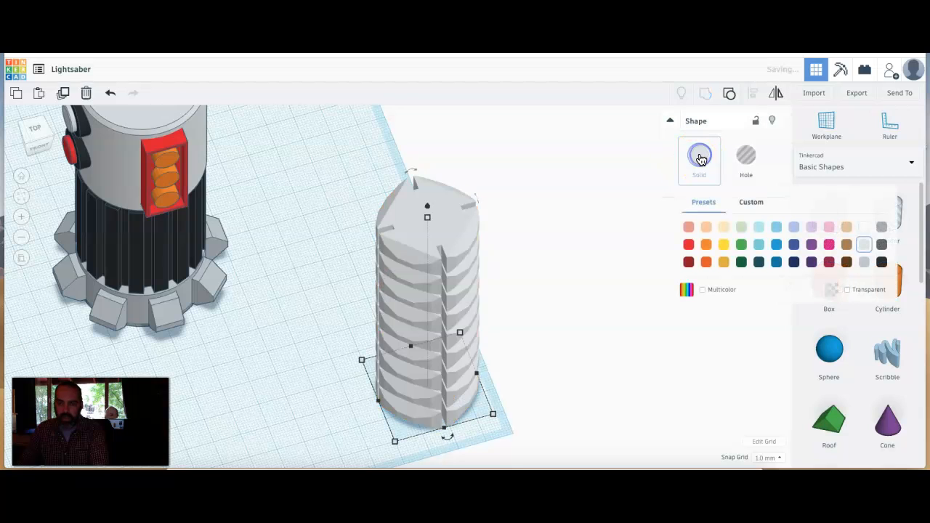
{"action": "left_click", "coordinate": [881, 264]}
{"action": "left_click", "coordinate": [544, 300]}
- Set the workplane on the top face of the lightsaber body and drop the black grip to that plane
{"action": "scroll", "coordinate": [313, 281], "scroll_direction": "down", "scroll_amount": 3}
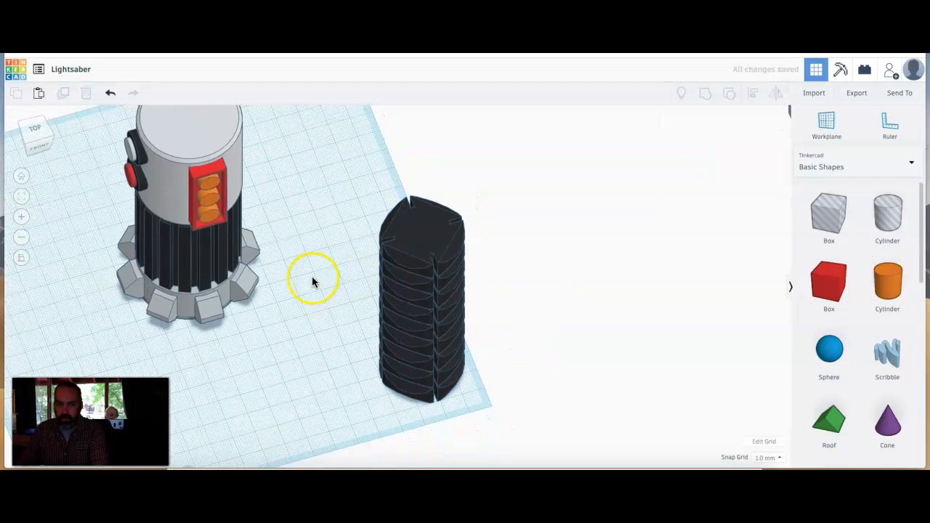
{"action": "right_click_drag", "start_coordinate": [312, 279], "coordinate": [320, 346]}
{"action": "left_click", "coordinate": [826, 123]}
{"action": "left_click", "coordinate": [203, 191]}
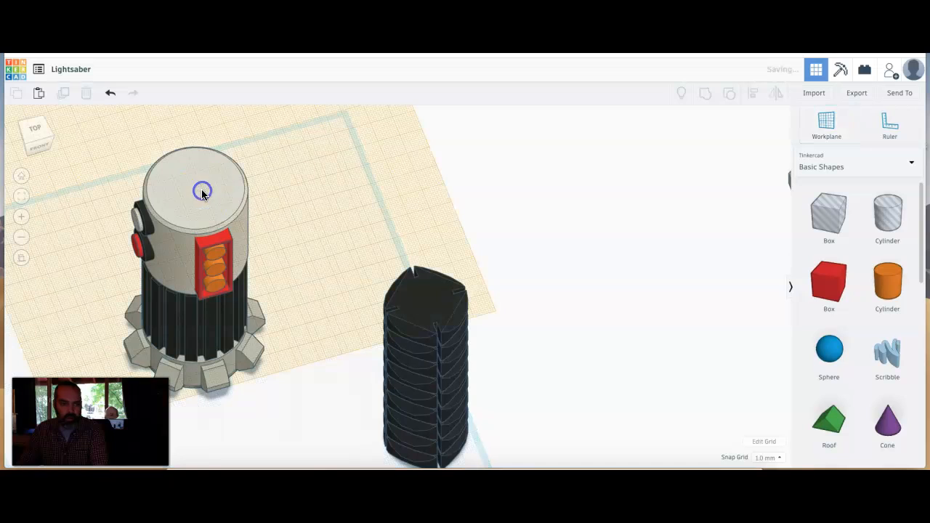
{"action": "left_click", "coordinate": [436, 360]}
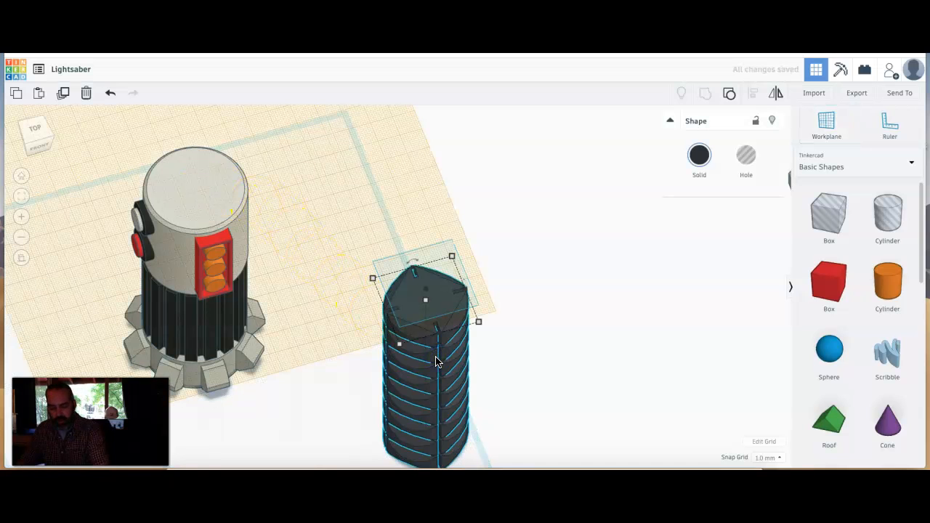
{"action": "key", "text": "d"}
{"action": "left_click", "coordinate": [826, 123]}
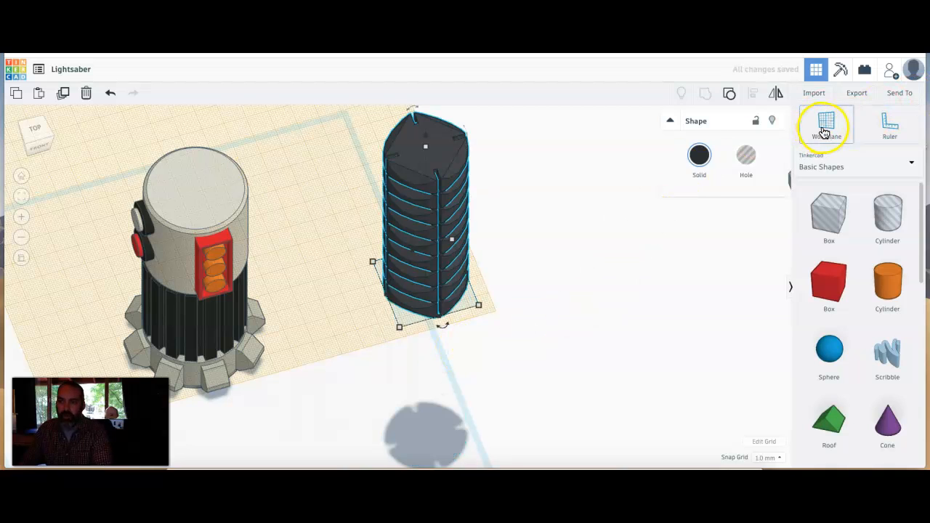
- Return the workplane to the base, move the black grip onto the lightsaber body's top face and make it transparent
{"action": "left_click", "coordinate": [428, 436]}
{"action": "left_click_drag", "start_coordinate": [442, 228], "coordinate": [212, 133]}
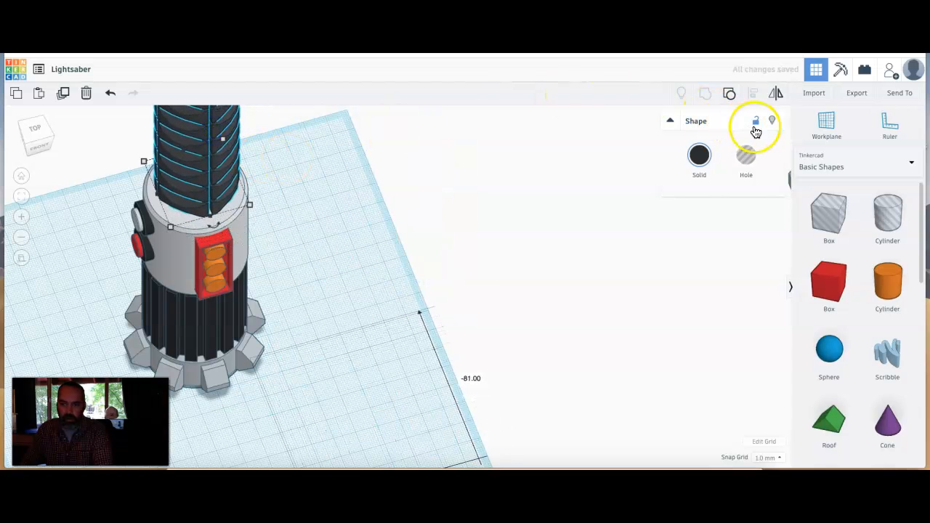
{"action": "left_click", "coordinate": [699, 154]}
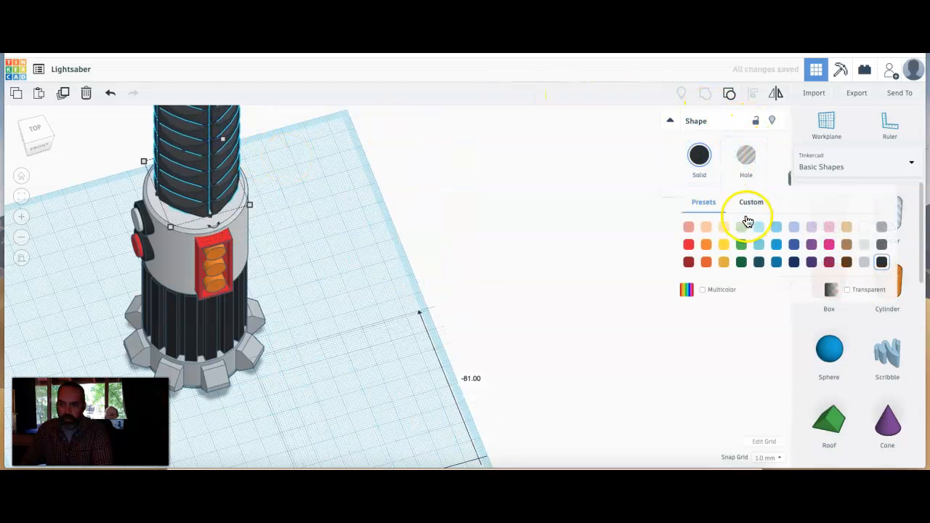
{"action": "left_click", "coordinate": [846, 289]}
- Centre the transparent grip on the circular top face of the lightsaber body, judging its position from directly above
{"action": "right_click_drag", "start_coordinate": [315, 218], "coordinate": [310, 248]}
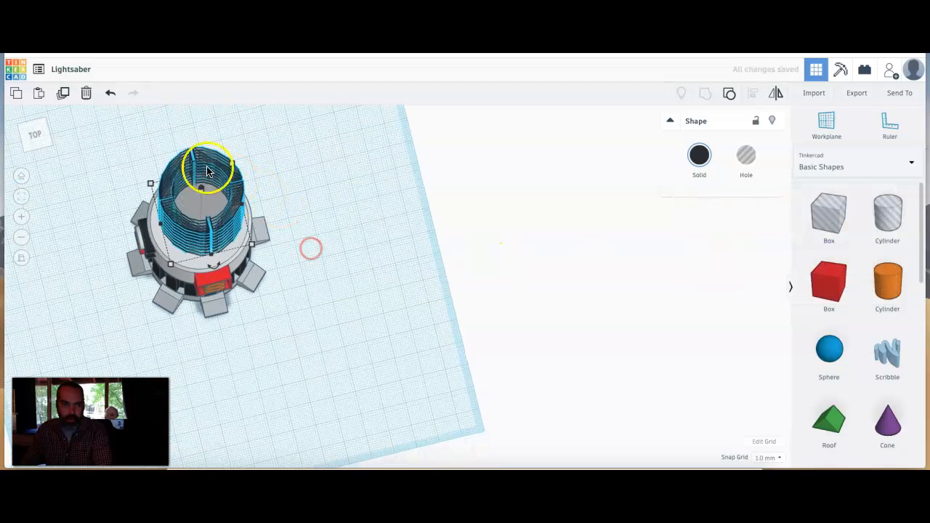
{"action": "left_click", "coordinate": [40, 137]}
{"action": "middle_click_drag", "start_coordinate": [317, 232], "coordinate": [395, 321]}
{"action": "scroll", "coordinate": [354, 302], "scroll_direction": "up", "scroll_amount": 3}
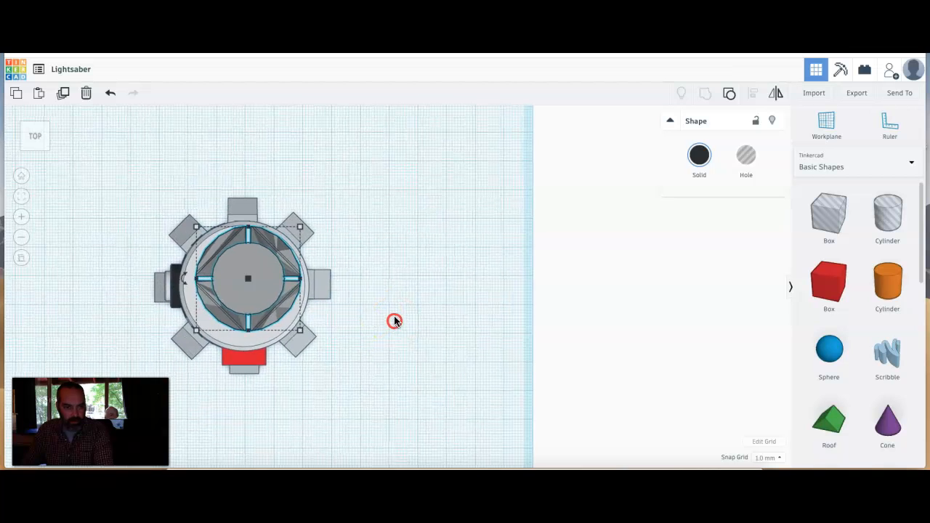
{"action": "left_click_drag", "start_coordinate": [267, 282], "coordinate": [265, 281]}
{"action": "key", "text": "Down"}
{"action": "key", "text": "Down"}
{"action": "key", "text": "Left"}
{"action": "key", "text": "Down"}
{"action": "key", "text": "Left"}
{"action": "key", "text": "Up"}
{"action": "key", "text": "Right"}
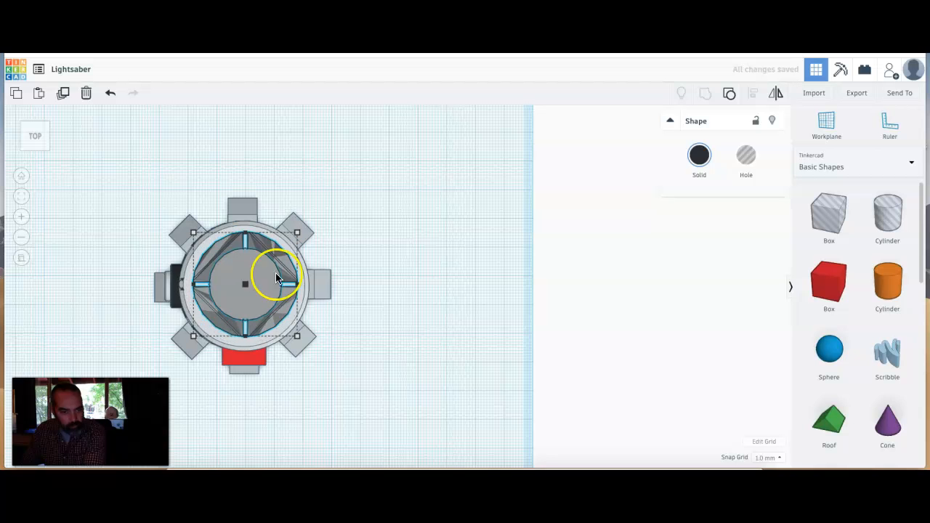
- Turn off transparency for the grip so that it is solid black again
{"action": "left_click", "coordinate": [408, 302]}
{"action": "right_click_drag", "start_coordinate": [391, 320], "coordinate": [533, 283]}
{"action": "left_click", "coordinate": [312, 274]}
{"action": "left_click", "coordinate": [698, 155]}
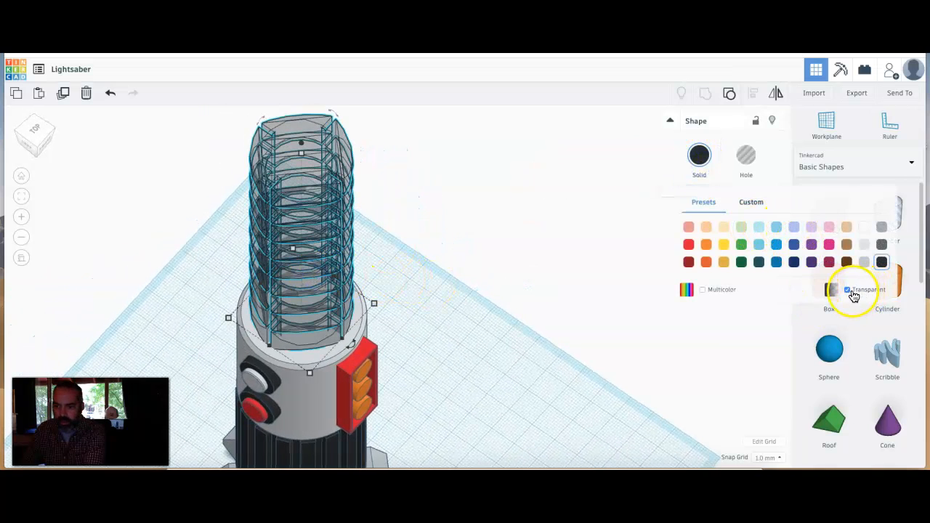
{"action": "left_click", "coordinate": [848, 292]}
{"action": "left_click", "coordinate": [511, 374]}
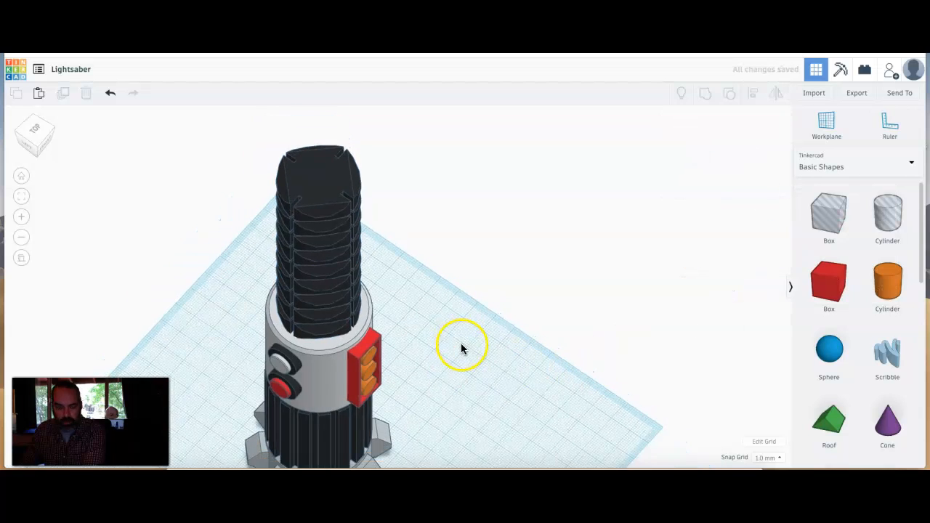
- Place a new solid cylinder on the workplane beside the lightsaber under construction
{"action": "scroll", "coordinate": [461, 346], "scroll_direction": "down", "scroll_amount": 3}
{"action": "right_click_drag", "start_coordinate": [462, 372], "coordinate": [426, 368]}
{"action": "scroll", "coordinate": [447, 316], "scroll_direction": "down", "scroll_amount": 2}
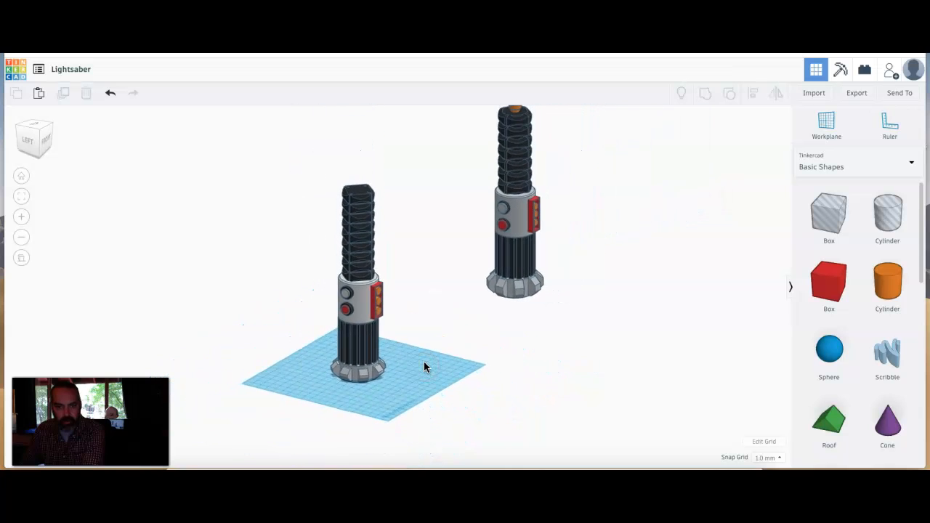
{"action": "right_click_drag", "start_coordinate": [459, 334], "coordinate": [410, 318]}
{"action": "right_click_drag", "start_coordinate": [475, 291], "coordinate": [475, 319], "text": "shift"}
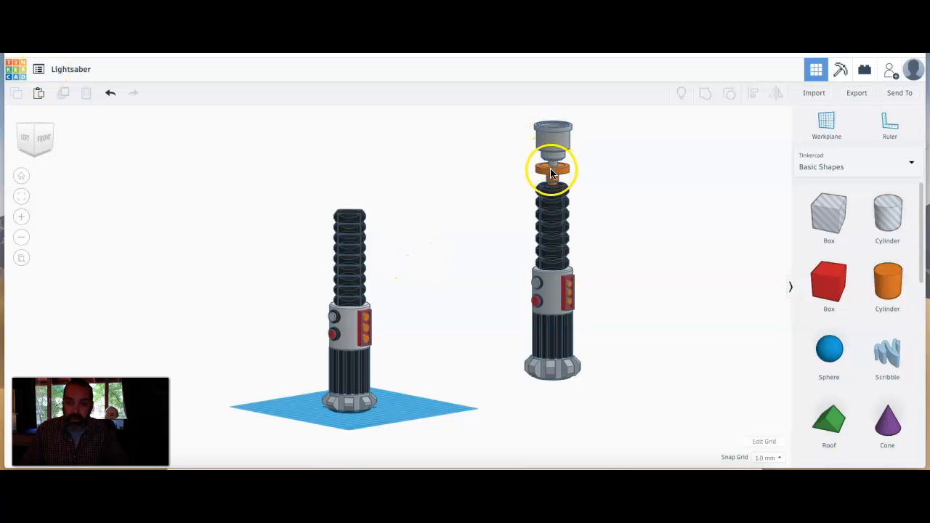
{"action": "left_click_drag", "start_coordinate": [889, 287], "coordinate": [423, 414]}
{"action": "right_click_drag", "start_coordinate": [441, 419], "coordinate": [402, 440]}
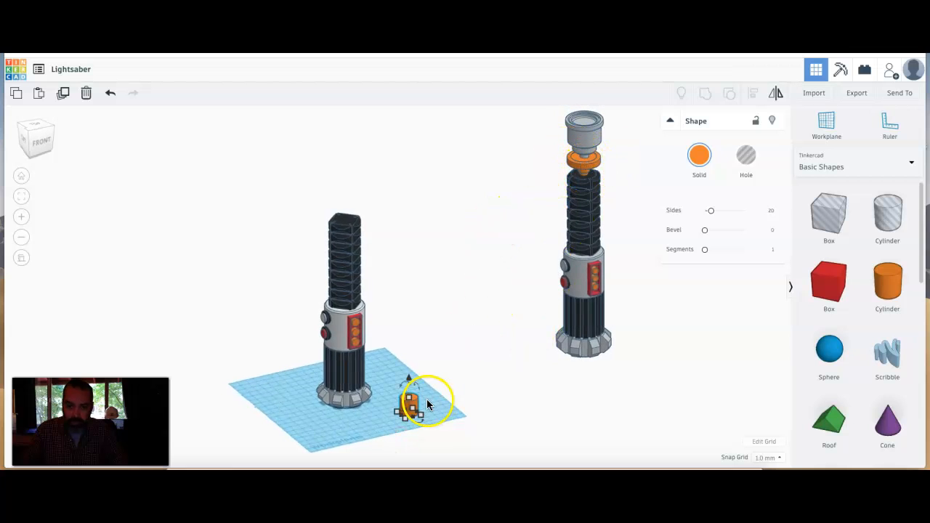
{"action": "scroll", "coordinate": [417, 407], "scroll_direction": "up", "scroll_amount": 3}
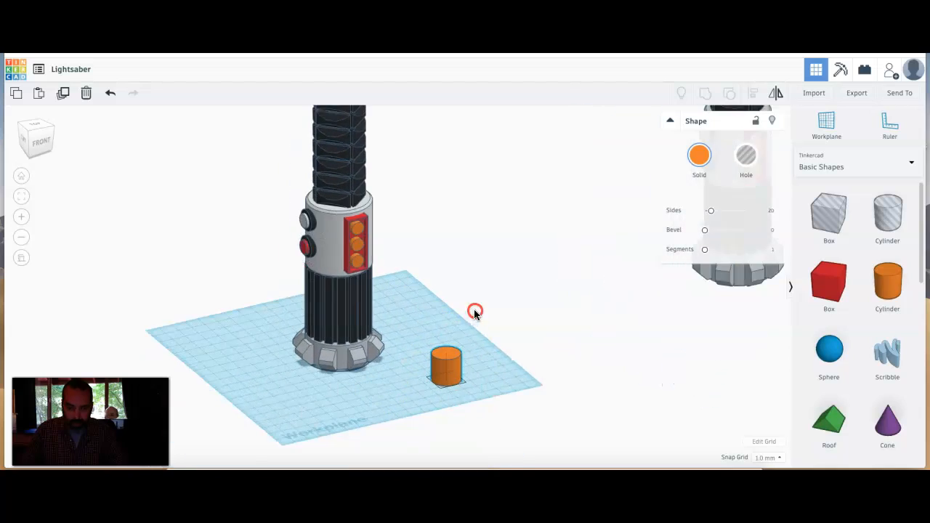
- Enlarge the new cylinder's base to 40 by 40 mm
{"action": "scroll", "coordinate": [447, 330], "scroll_direction": "up", "scroll_amount": 5}
{"action": "middle_click_drag", "start_coordinate": [439, 398], "coordinate": [343, 365]}
{"action": "scroll", "coordinate": [386, 359], "scroll_direction": "up", "scroll_amount": 3}
{"action": "left_click", "coordinate": [495, 346]}
{"action": "left_click_drag", "start_coordinate": [531, 374], "coordinate": [629, 390]}
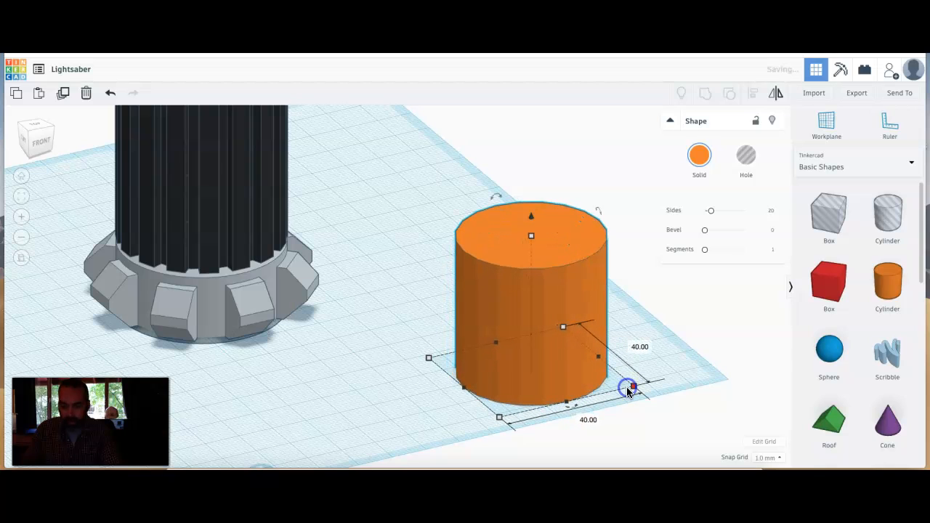
- Flatten the cylinder into a 5 mm high disc with 64 sides and a bevel of 0.42
{"action": "left_click_drag", "start_coordinate": [533, 241], "coordinate": [537, 360]}
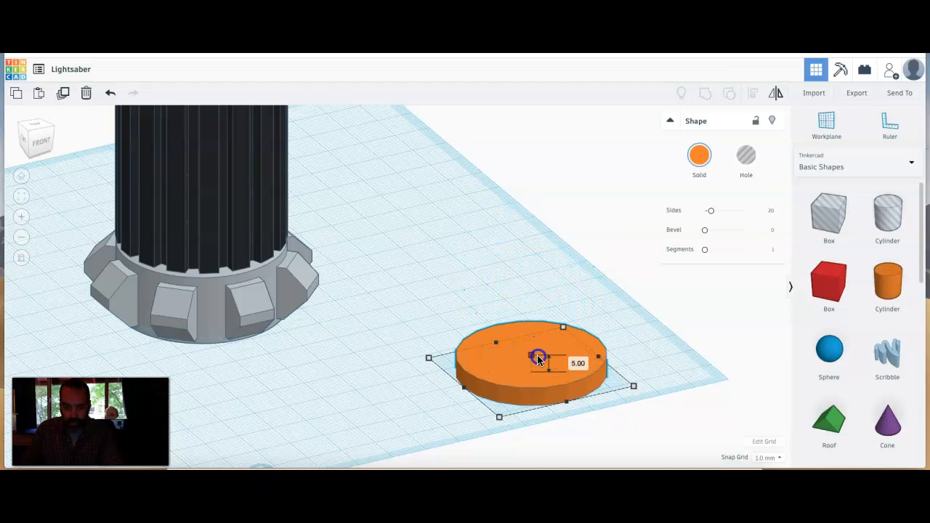
{"action": "left_click_drag", "start_coordinate": [537, 359], "coordinate": [538, 360]}
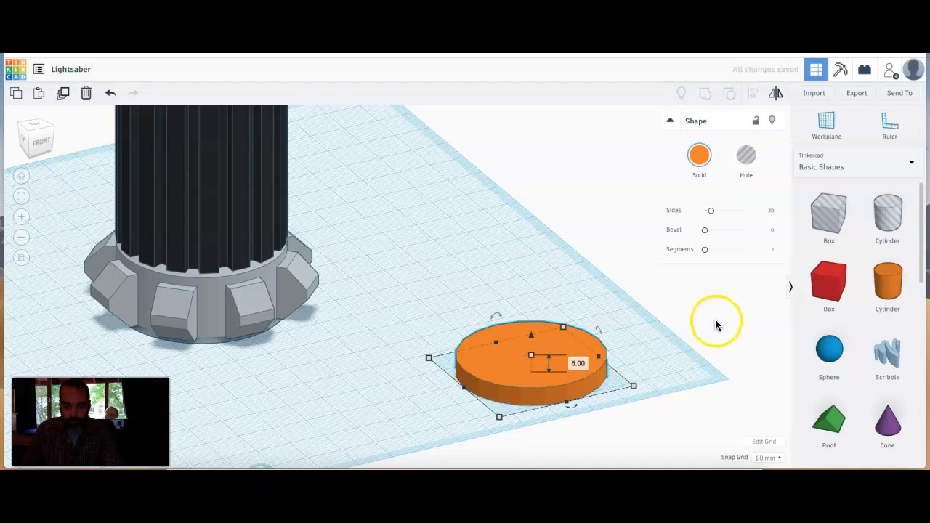
{"action": "left_click_drag", "start_coordinate": [711, 210], "coordinate": [777, 216]}
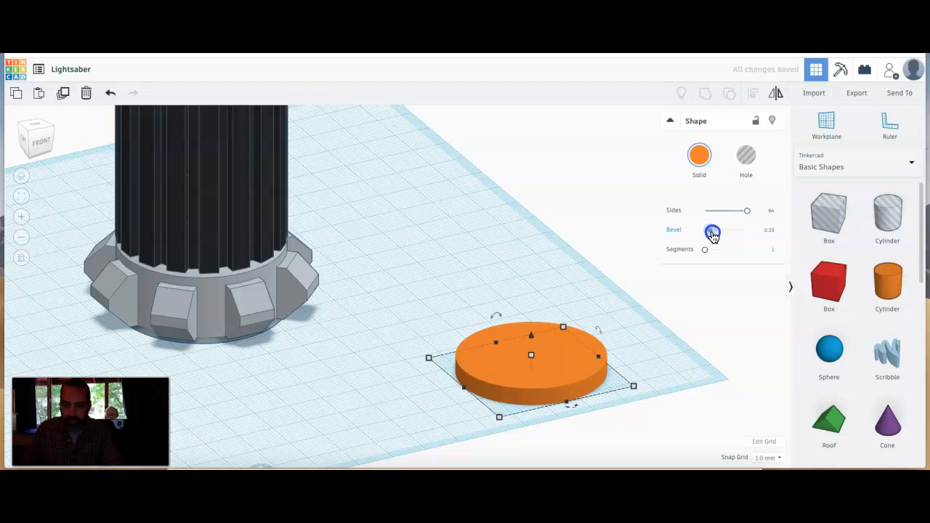
{"action": "left_click", "coordinate": [666, 375]}
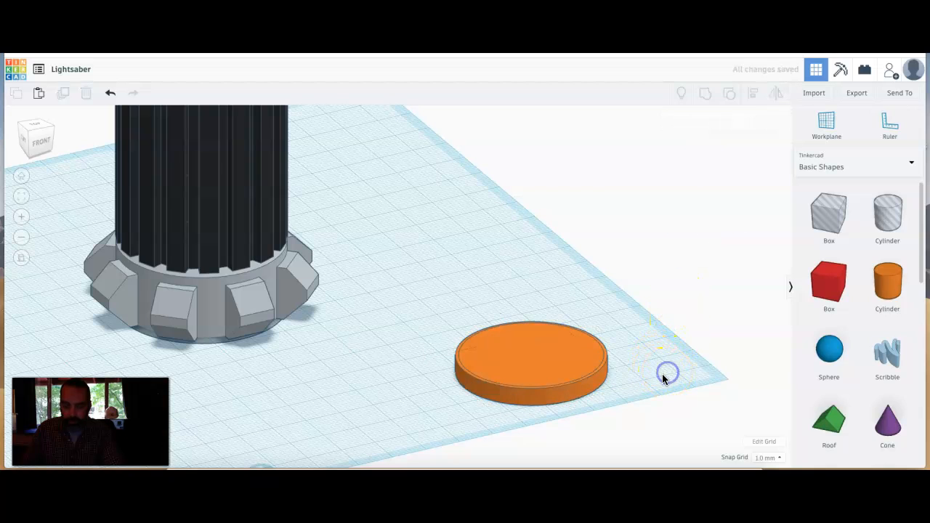
- Duplicate the orange disc and raise the copy 11 mm above the workplane
{"action": "left_click", "coordinate": [545, 367]}
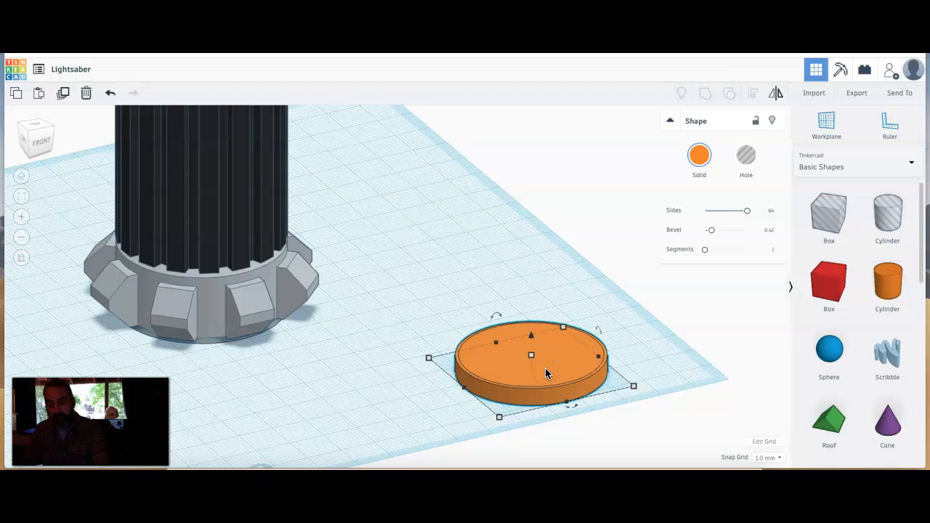
{"action": "left_click", "coordinate": [534, 337]}
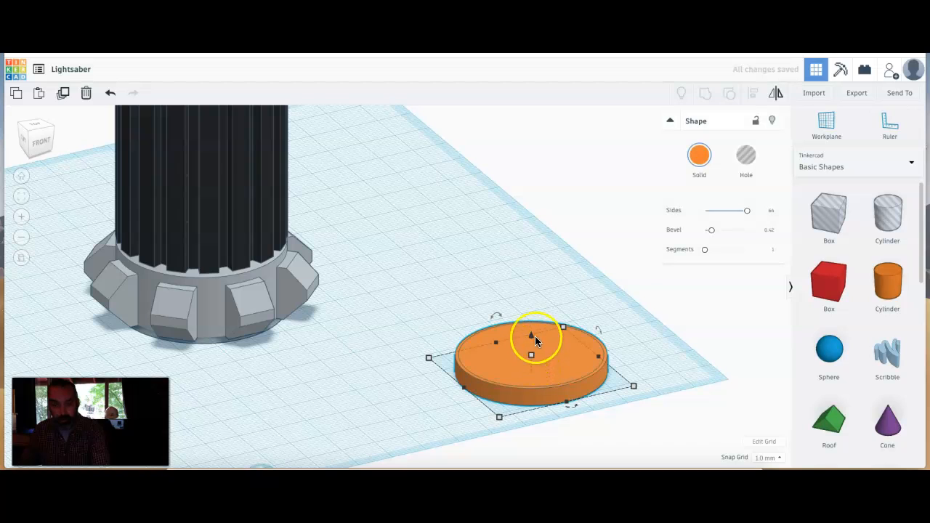
{"action": "left_click_drag", "start_coordinate": [531, 336], "coordinate": [534, 298]}
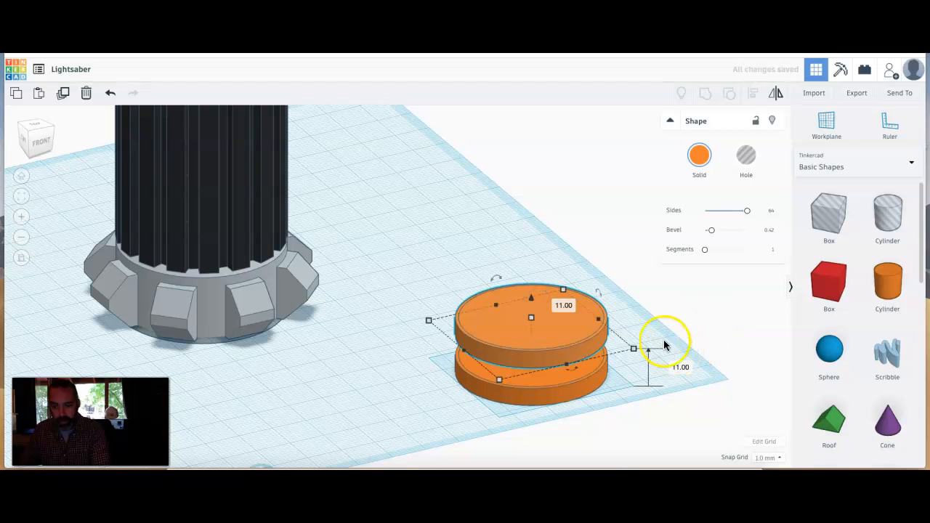
- Set the raised disc copy's length and width to 10 mm each
{"action": "left_click", "coordinate": [635, 350]}
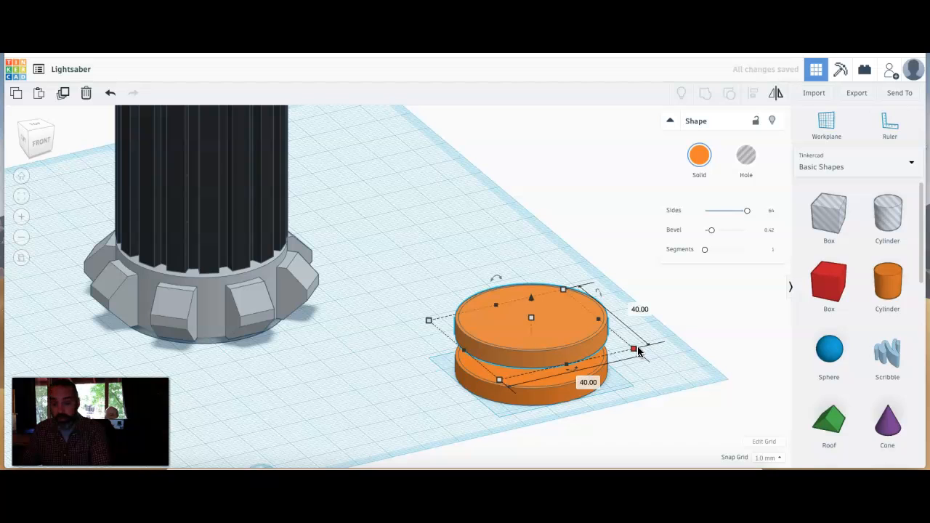
{"action": "left_click", "coordinate": [641, 315]}
{"action": "left_click", "coordinate": [632, 350]}
{"action": "left_click", "coordinate": [639, 312]}
{"action": "type", "text": "10"}
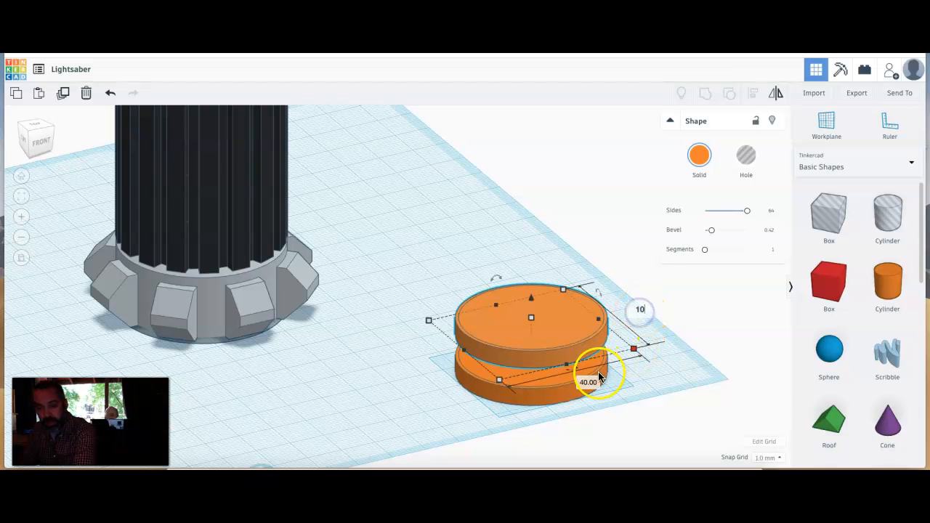
{"action": "key", "text": "Tab"}
{"action": "type", "text": "10"}
{"action": "key", "text": "Return"}
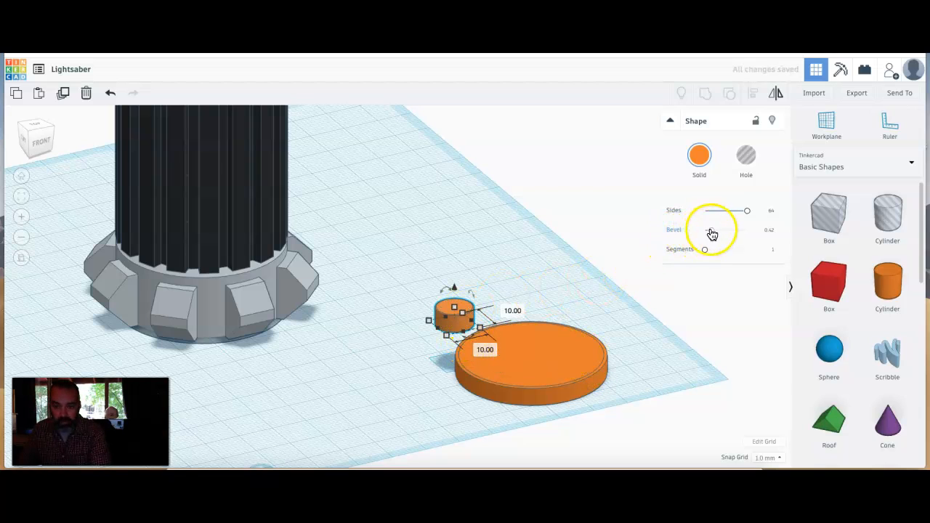
- Increase the small cylinder's bevel to about 1.7 and make the cylinder taller
{"action": "left_click_drag", "start_coordinate": [710, 234], "coordinate": [733, 230]}
{"action": "left_click", "coordinate": [453, 313]}
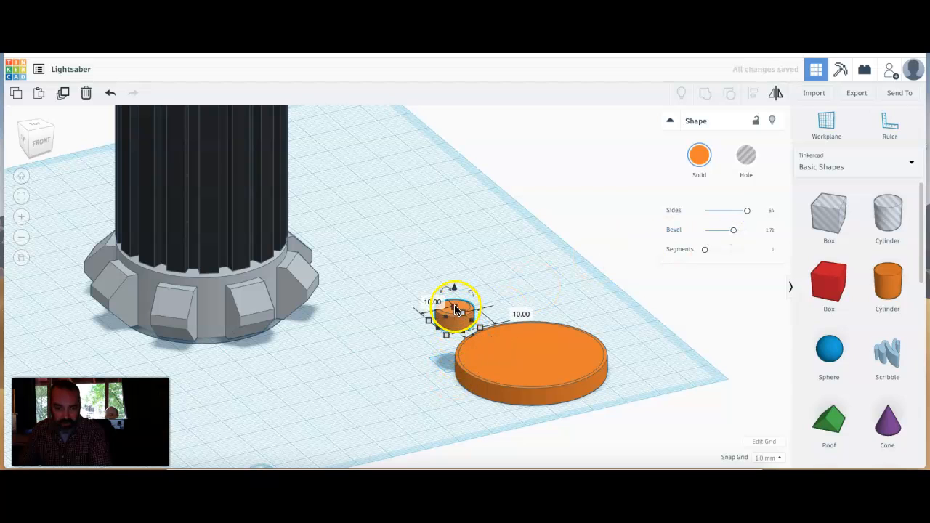
{"action": "left_click_drag", "start_coordinate": [454, 313], "coordinate": [454, 287]}
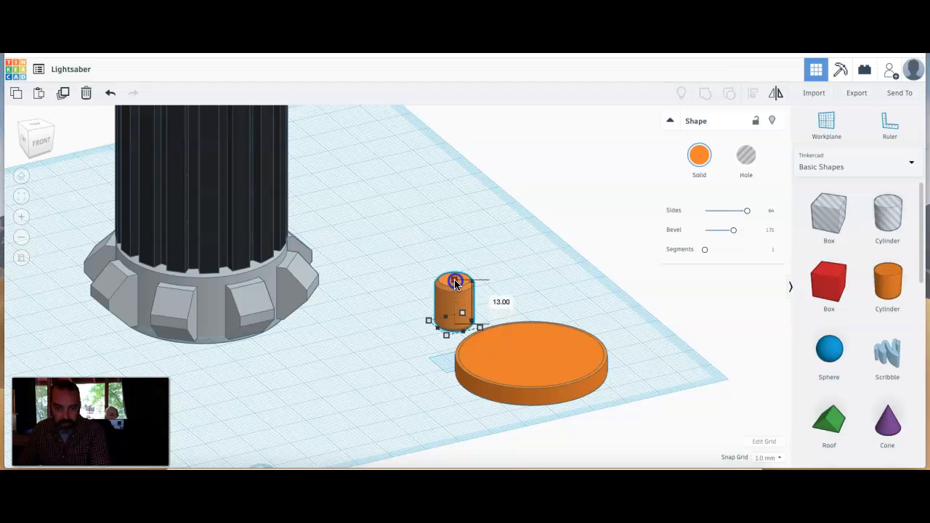
{"action": "left_click_drag", "start_coordinate": [455, 284], "coordinate": [454, 298]}
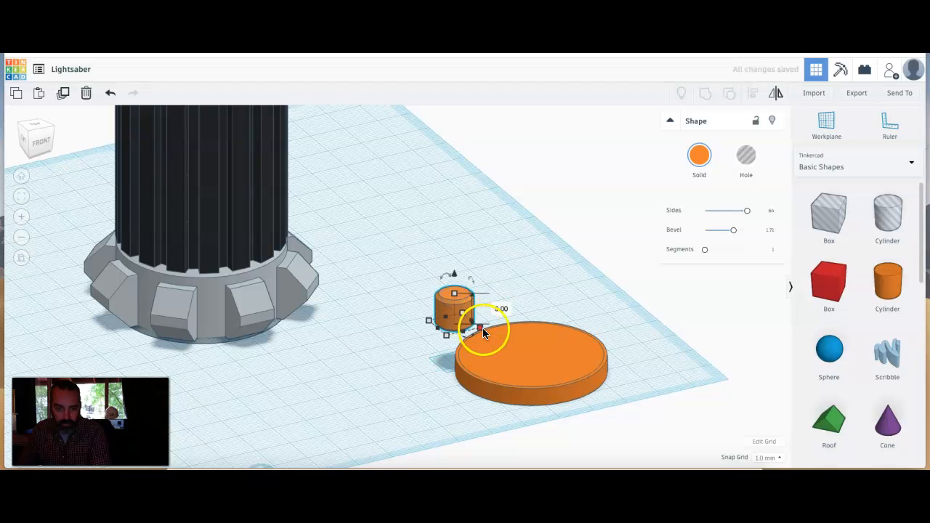
- Enlarge the small cylinder to about half the large disc's diameter and reduce its height
{"action": "left_click_drag", "start_coordinate": [479, 331], "coordinate": [511, 339]}
{"action": "left_click_drag", "start_coordinate": [477, 269], "coordinate": [484, 304]}
{"action": "left_click", "coordinate": [450, 415]}
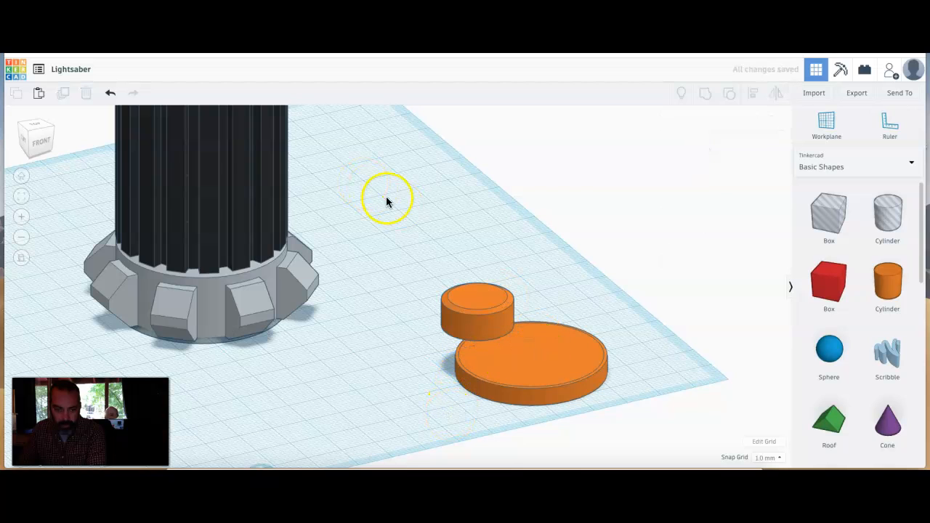
- Align the small cylinder and the large disc on their centres in both horizontal directions
{"action": "left_click_drag", "start_coordinate": [439, 270], "coordinate": [615, 417]}
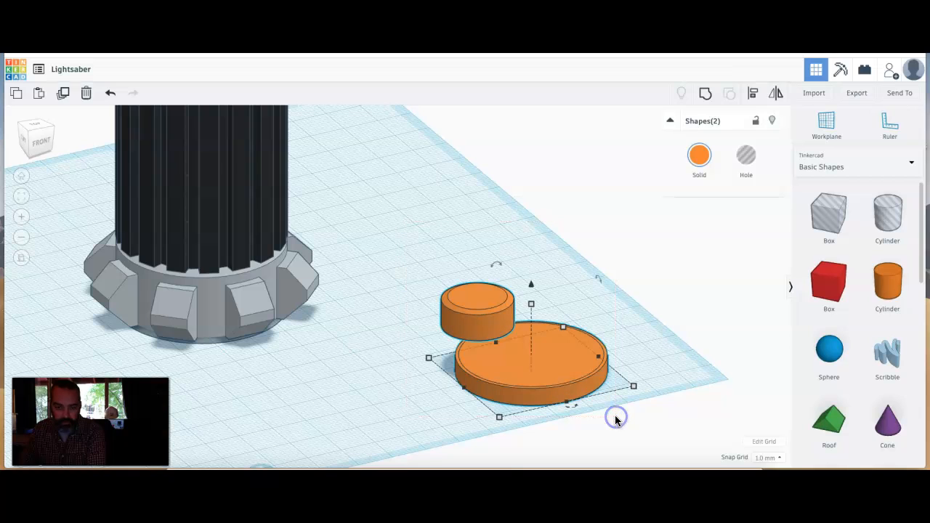
{"action": "left_click", "coordinate": [753, 95]}
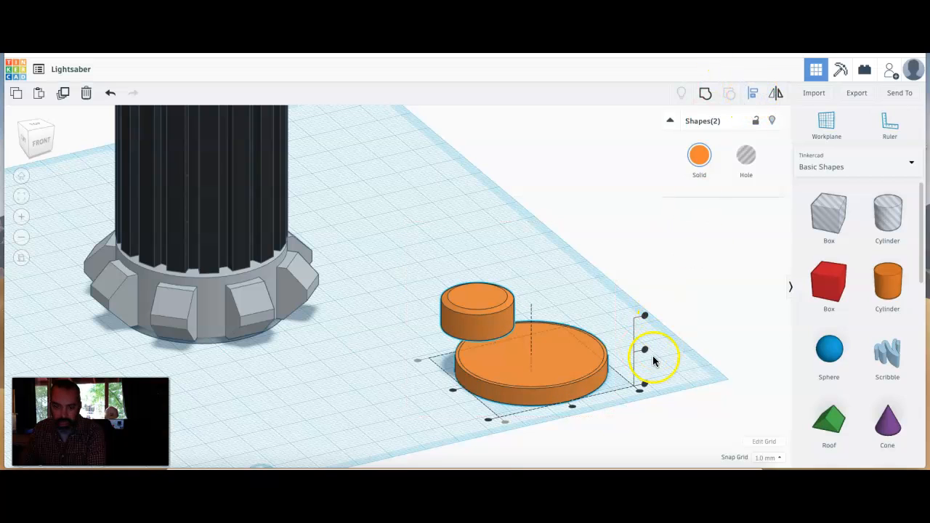
{"action": "left_click", "coordinate": [573, 406]}
{"action": "left_click", "coordinate": [452, 394]}
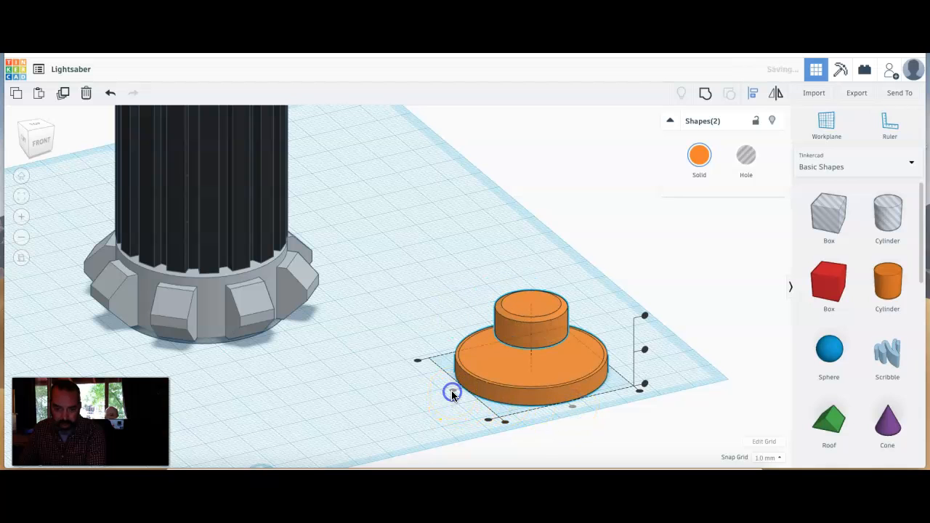
{"action": "left_click", "coordinate": [574, 425]}
- Set the workplane on the large disc's top face and drop the small cylinder onto it
{"action": "right_click_drag", "start_coordinate": [574, 425], "coordinate": [581, 371]}
{"action": "left_click", "coordinate": [826, 124]}
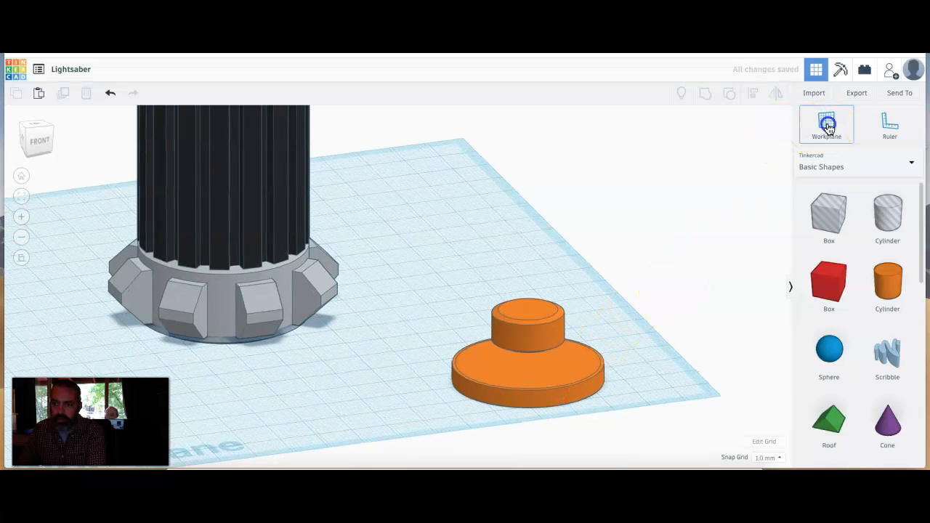
{"action": "left_click", "coordinate": [511, 370]}
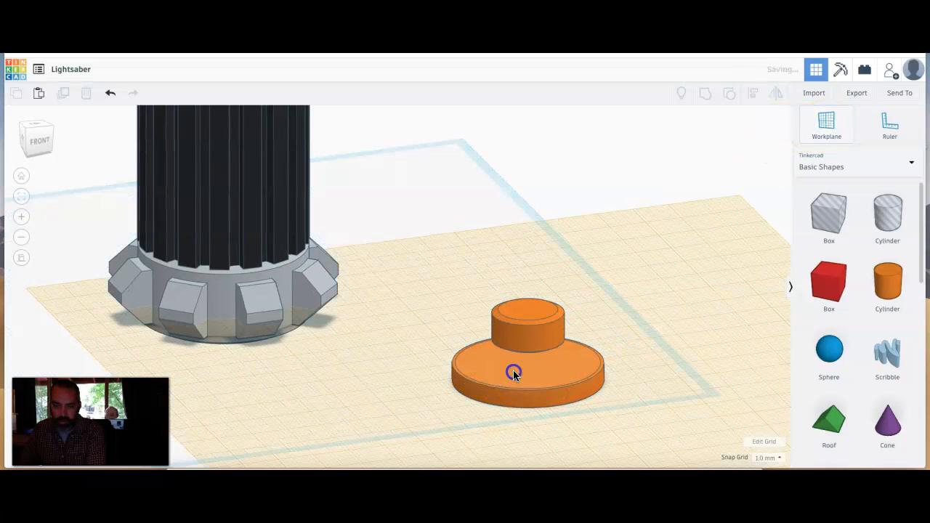
{"action": "left_click", "coordinate": [526, 334]}
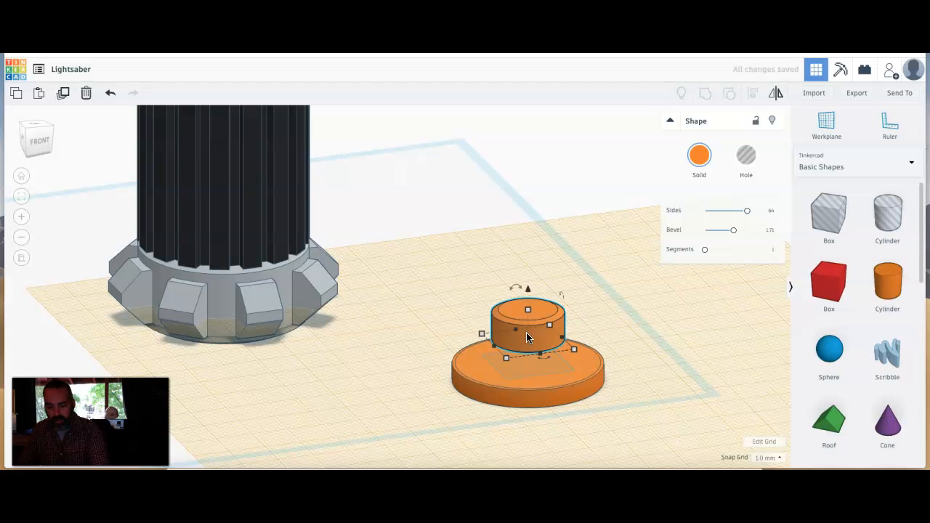
{"action": "key", "text": "d"}
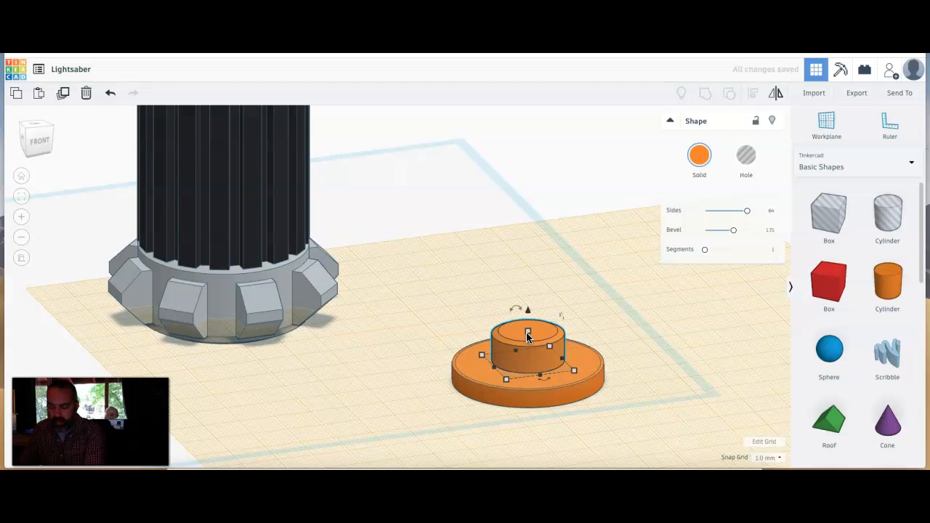
- Return the workplane to the original base plane
{"action": "left_click", "coordinate": [826, 124]}
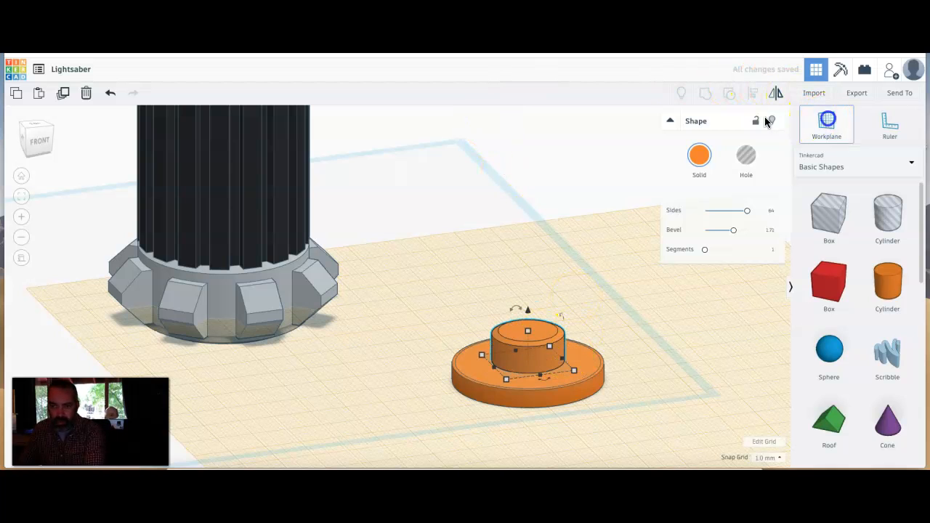
{"action": "left_click", "coordinate": [466, 198]}
{"action": "left_click", "coordinate": [561, 416]}
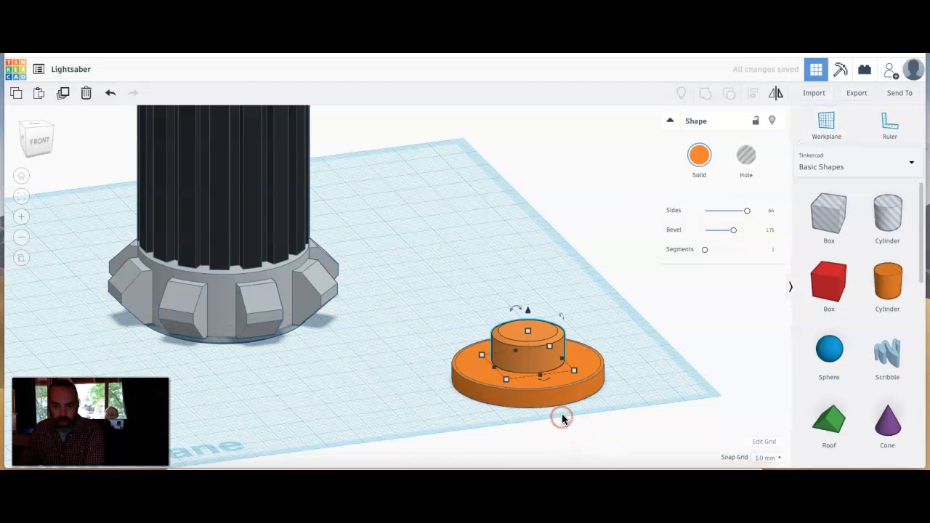
- Duplicate the small cylinder and raise the copy to about 17 mm above the workplane
{"action": "mouse_move", "coordinate": [562, 416]}
{"action": "right_mouse_down"}
{"action": "mouse_move", "coordinate": [510, 396]}
{"action": "mouse_move", "coordinate": [579, 401]}
{"action": "mouse_move", "coordinate": [556, 430]}
{"action": "right_mouse_up"}
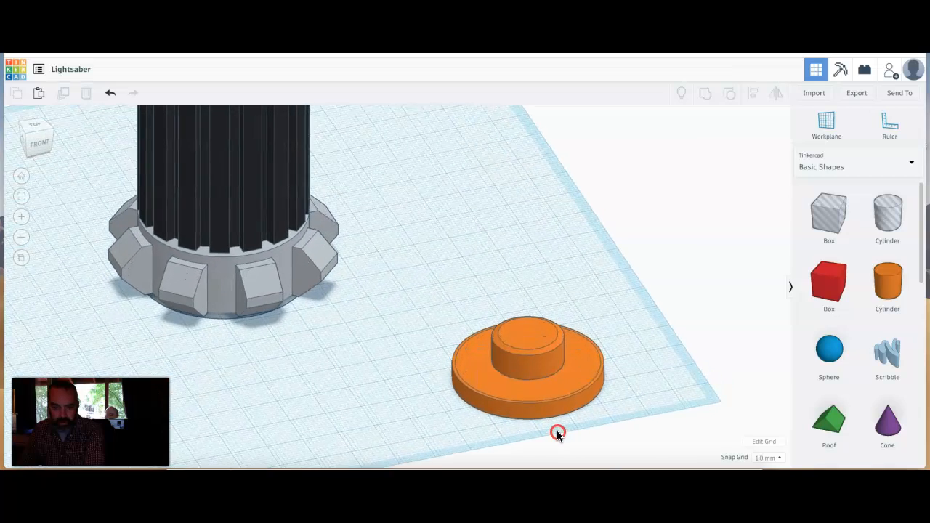
{"action": "left_click", "coordinate": [512, 359]}
{"action": "left_click", "coordinate": [535, 342]}
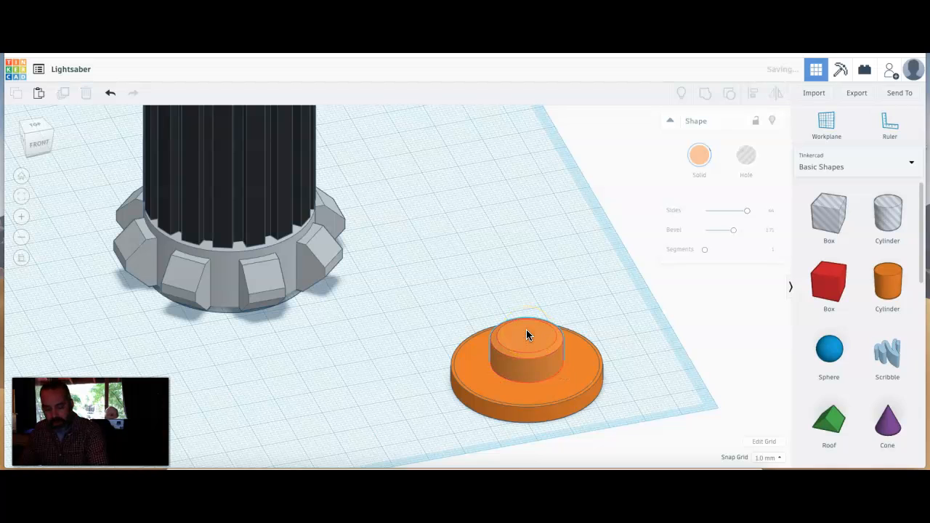
{"action": "left_click_drag", "start_coordinate": [526, 319], "coordinate": [527, 284]}
- Shrink the raised cylinder to about 11.5 mm in diameter and stretch it to about 14 mm tall
{"action": "left_click", "coordinate": [573, 341]}
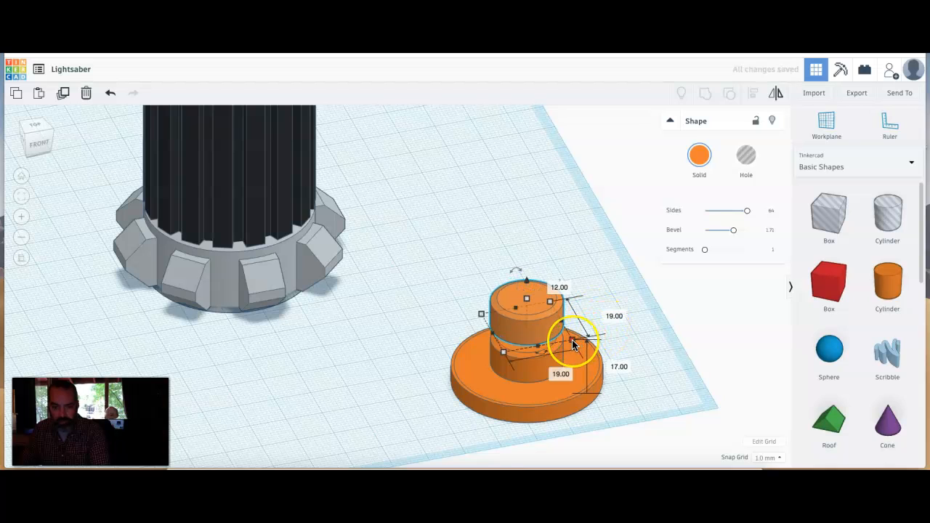
{"action": "left_click_drag", "start_coordinate": [571, 340], "coordinate": [536, 332]}
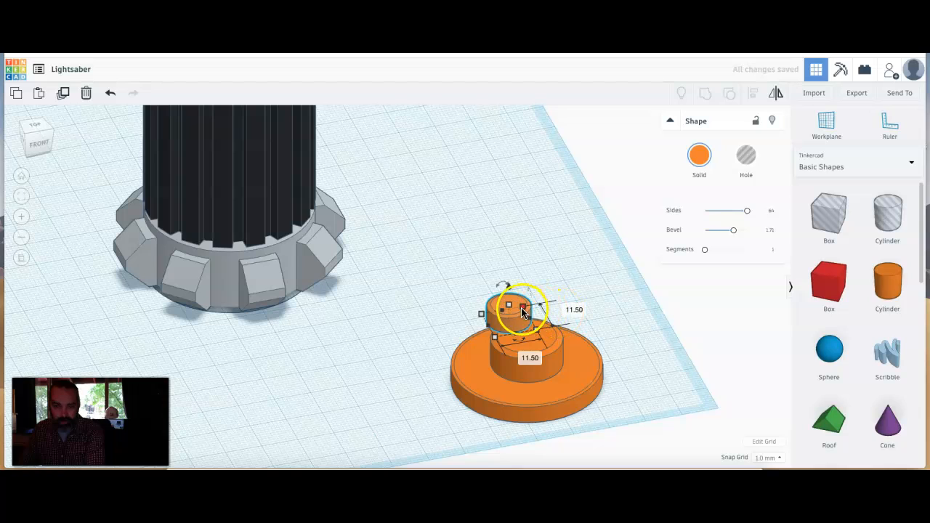
{"action": "left_click_drag", "start_coordinate": [509, 308], "coordinate": [513, 281]}
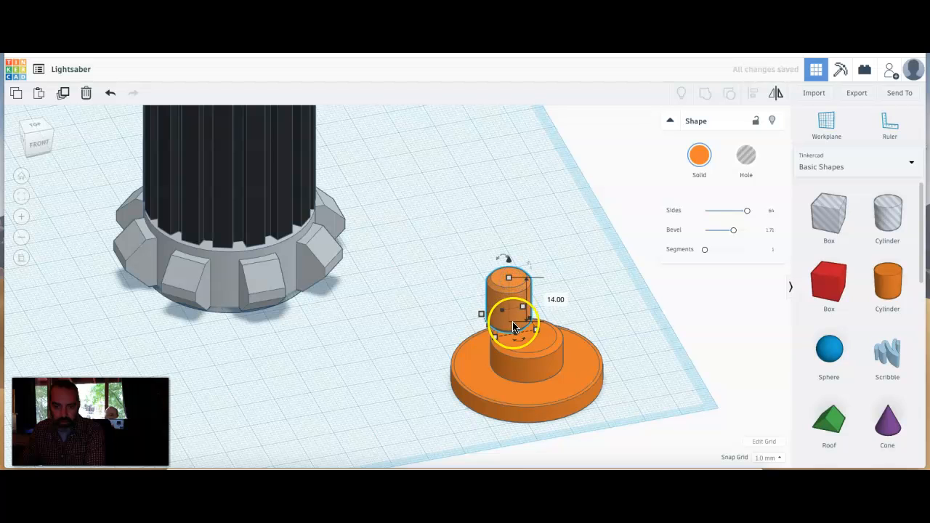
{"action": "left_click", "coordinate": [610, 420]}
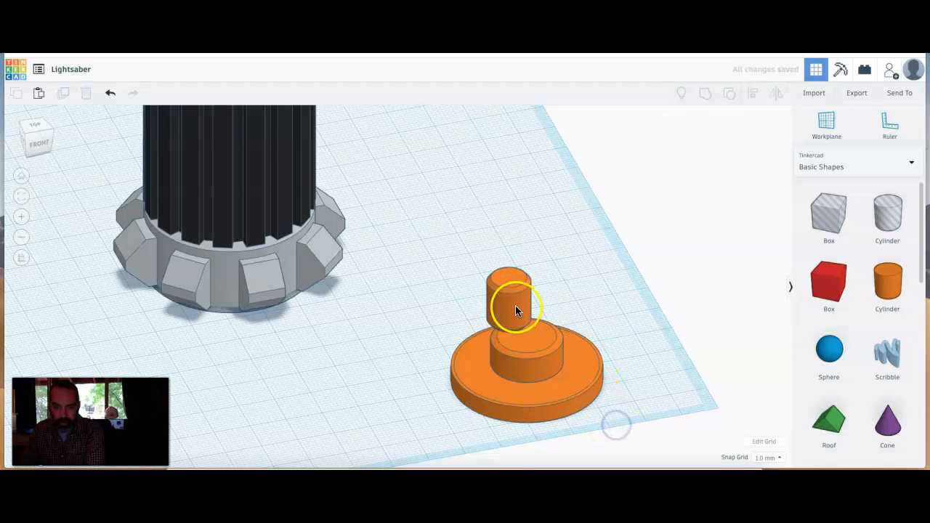
- Align all three orange cylinders on their centres in both horizontal directions
{"action": "left_click_drag", "start_coordinate": [554, 378], "coordinate": [465, 269]}
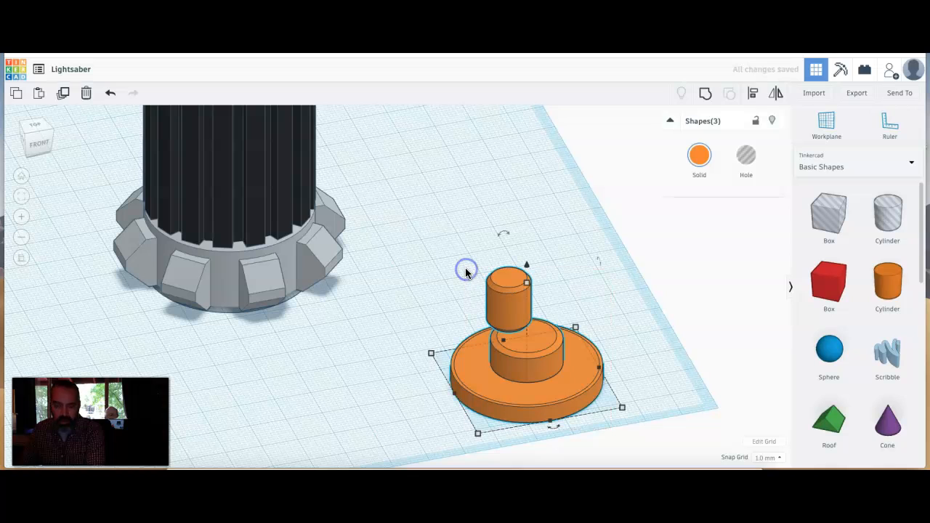
{"action": "left_click", "coordinate": [753, 93]}
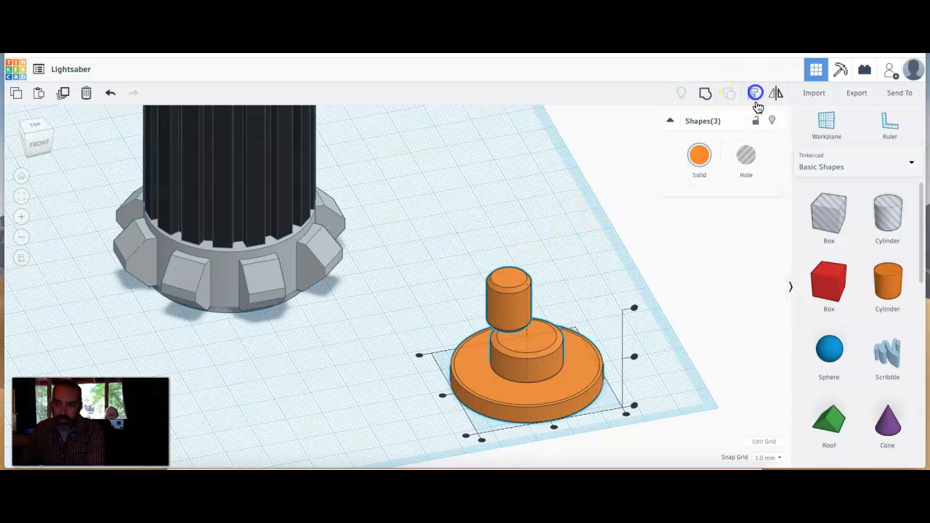
{"action": "left_click", "coordinate": [554, 429]}
{"action": "left_click", "coordinate": [436, 391]}
{"action": "left_click", "coordinate": [402, 417]}
- Lower the narrow top cylinder so its base sinks into the middle cylinder
{"action": "left_click", "coordinate": [502, 307]}
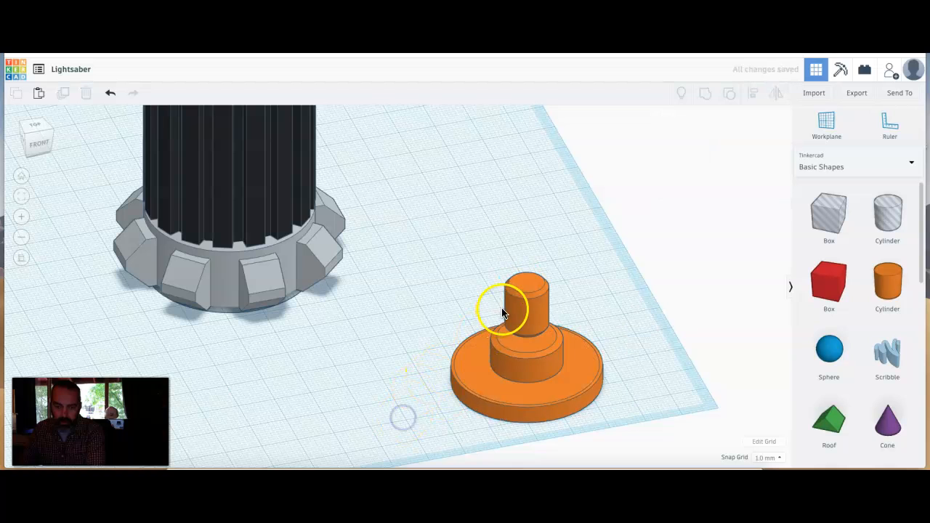
{"action": "left_click_drag", "start_coordinate": [525, 266], "coordinate": [525, 283]}
{"action": "left_click", "coordinate": [633, 371]}
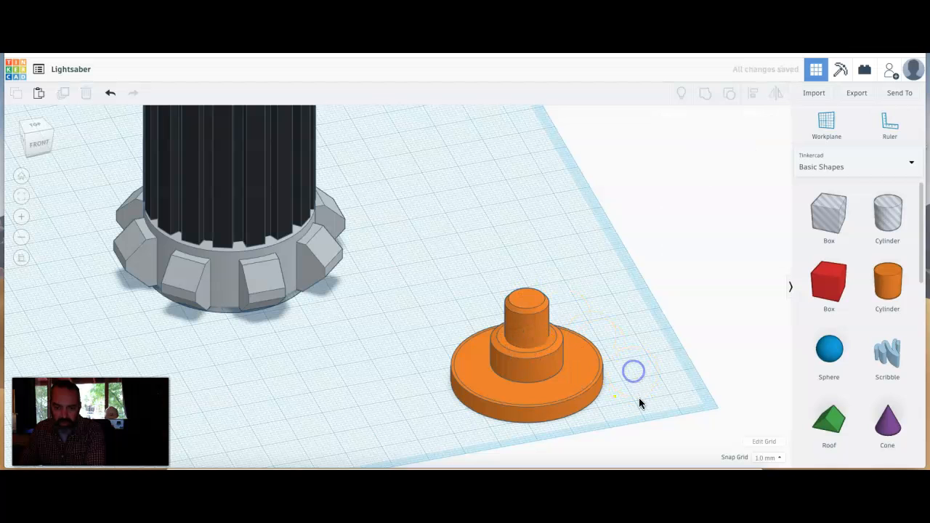
- Group the three orange cylinders into one stepped piece and place a copy of it behind the original
{"action": "right_click_drag", "start_coordinate": [632, 392], "coordinate": [579, 394]}
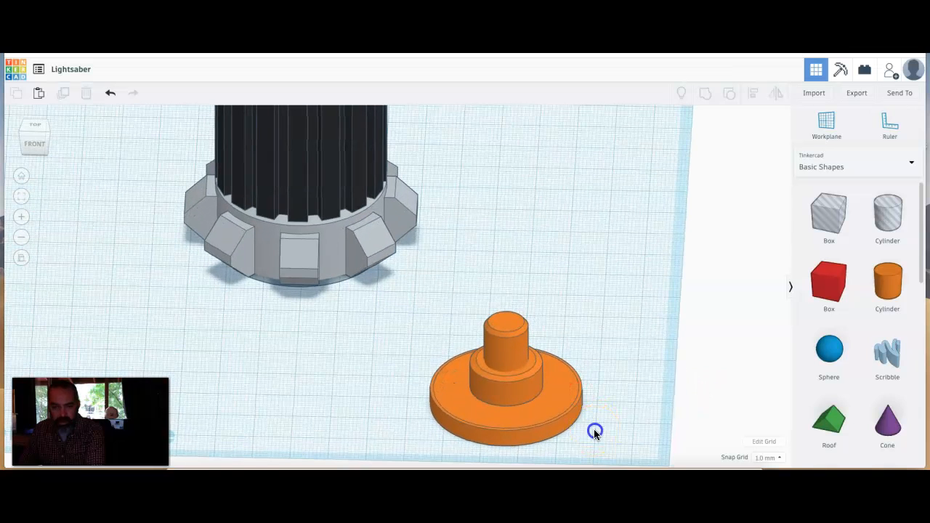
{"action": "left_click_drag", "start_coordinate": [479, 354], "coordinate": [410, 270]}
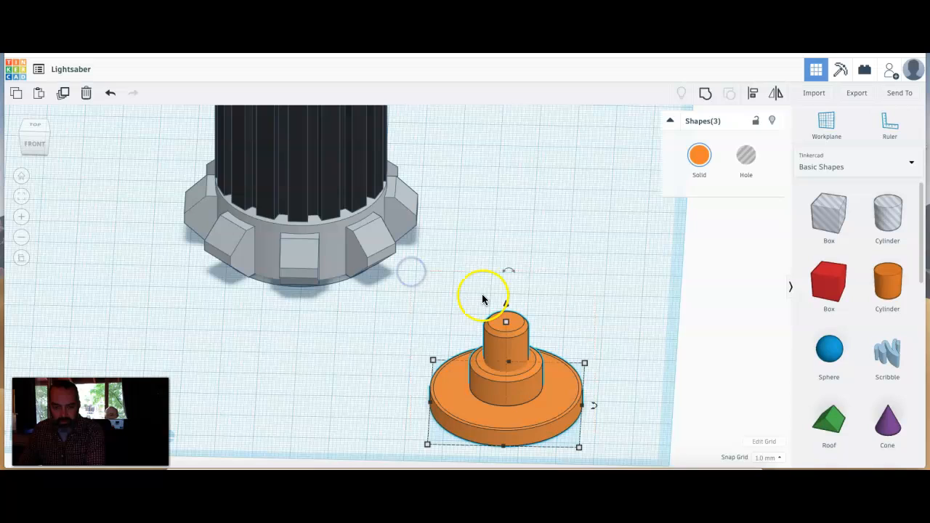
{"action": "left_click", "coordinate": [704, 96]}
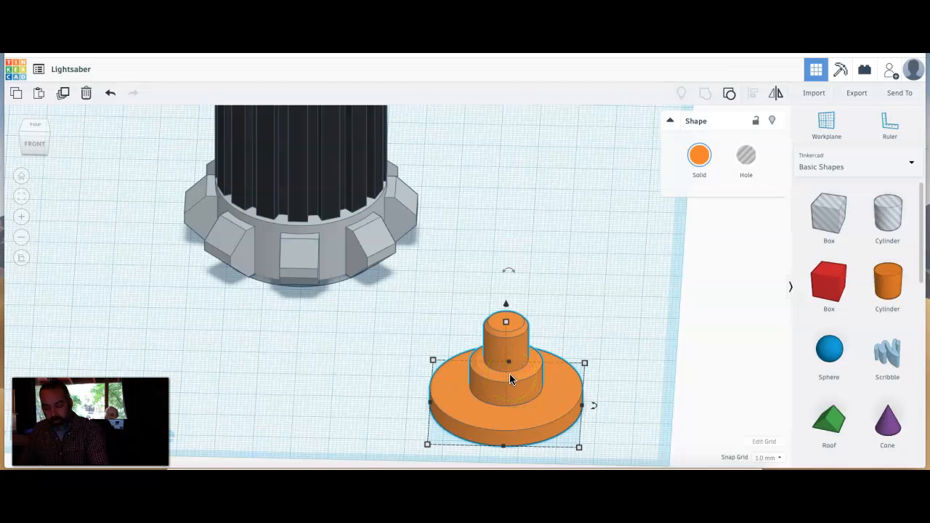
{"action": "left_click_drag", "start_coordinate": [530, 397], "coordinate": [614, 264], "text": "alt"}
- Turn the front stepped piece upside down by rotating it 180°
{"action": "left_click", "coordinate": [504, 408]}
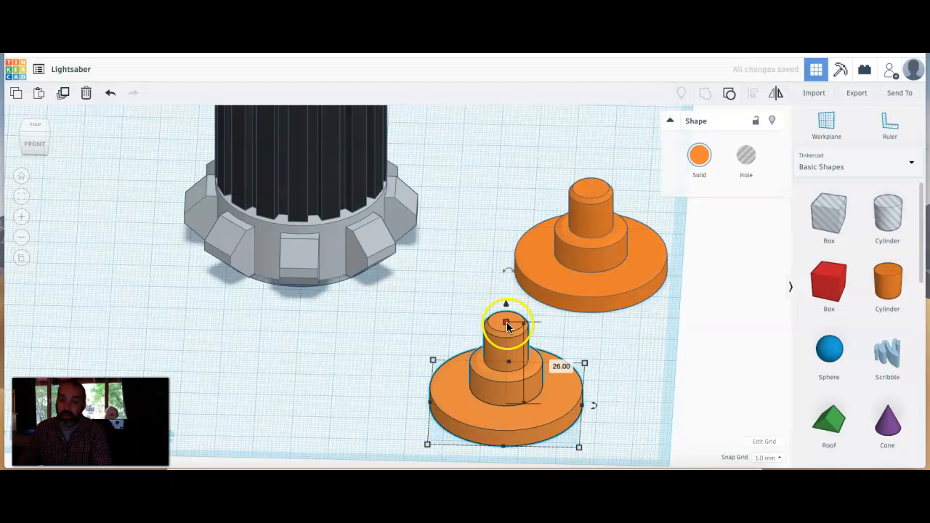
{"action": "right_click_drag", "start_coordinate": [563, 405], "coordinate": [753, 407]}
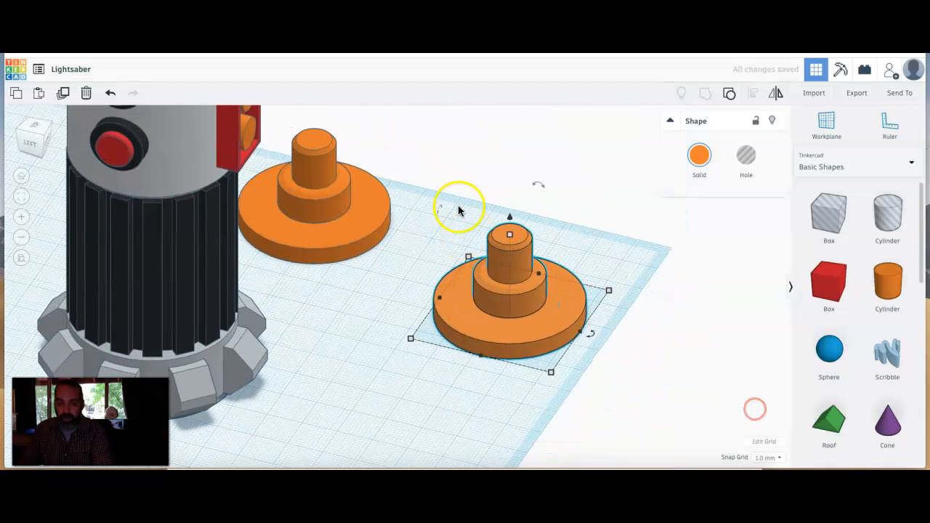
{"action": "left_click_drag", "start_coordinate": [537, 186], "coordinate": [532, 326]}
{"action": "left_click", "coordinate": [436, 332]}
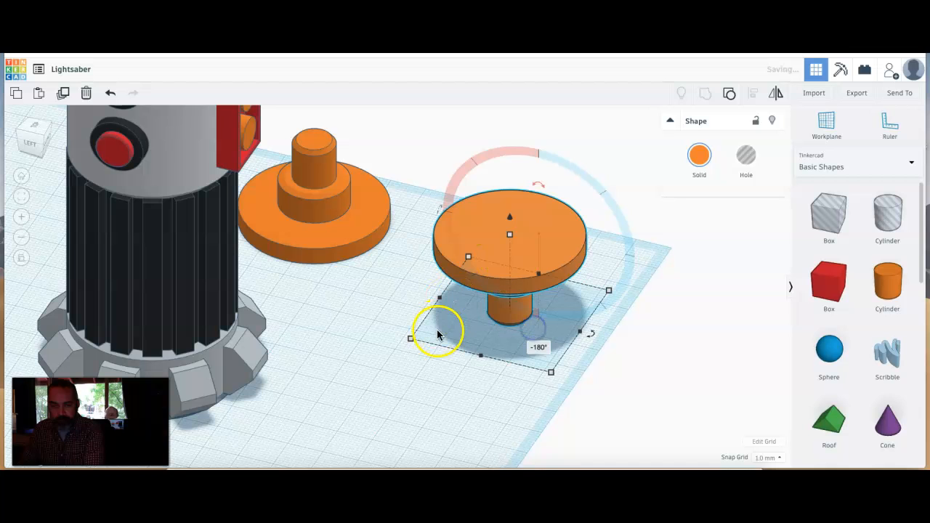
- Set the workplane on the black grip's top face and drop the inverted stepped piece to that height
{"action": "scroll", "coordinate": [433, 330], "scroll_direction": "down", "scroll_amount": 6}
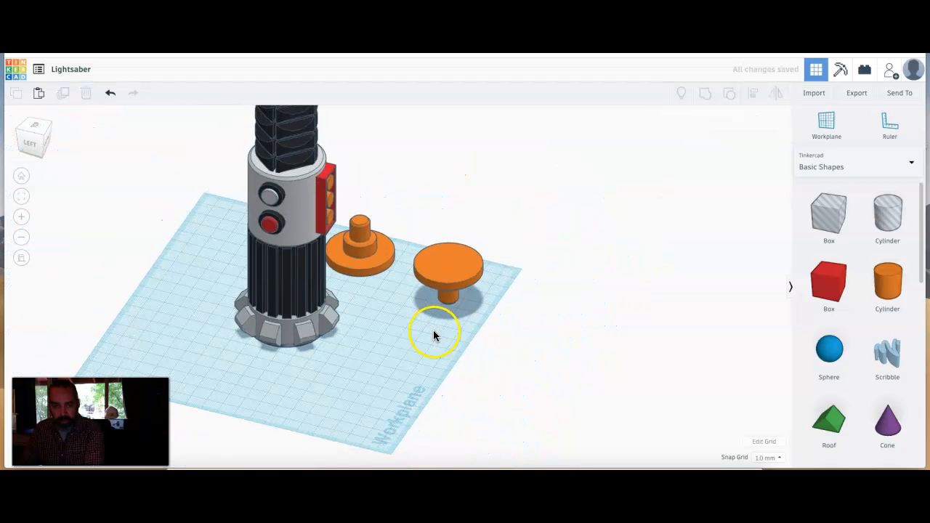
{"action": "scroll", "coordinate": [411, 292], "scroll_direction": "down", "scroll_amount": 3}
{"action": "middle_click_drag", "start_coordinate": [407, 311], "coordinate": [388, 404]}
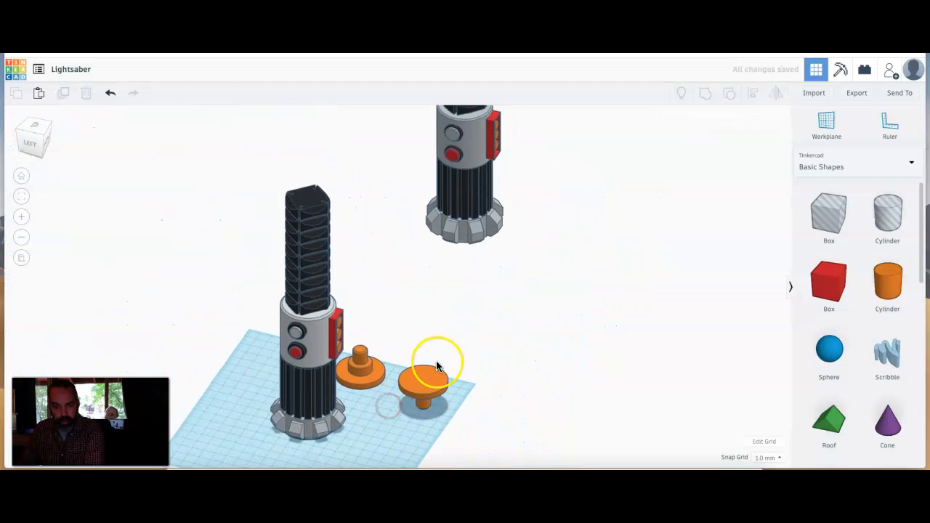
{"action": "left_click", "coordinate": [821, 122]}
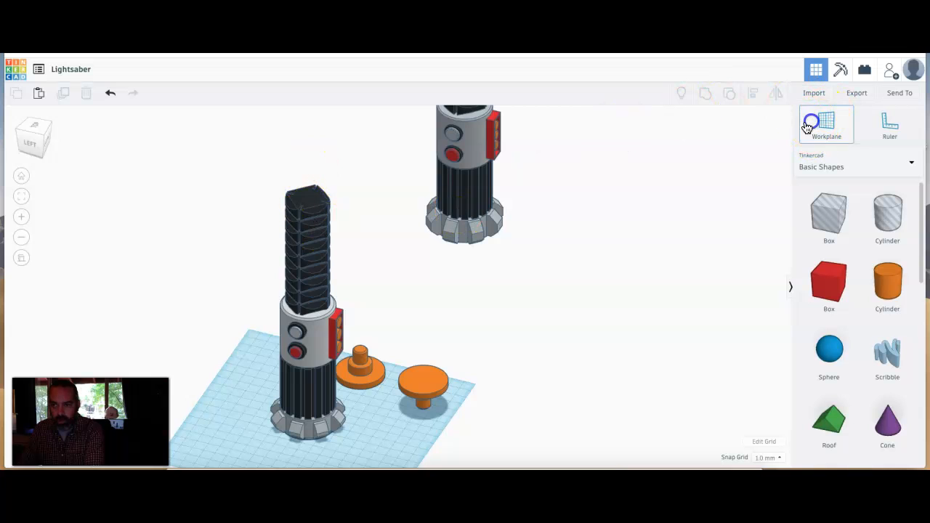
{"action": "left_click", "coordinate": [307, 201]}
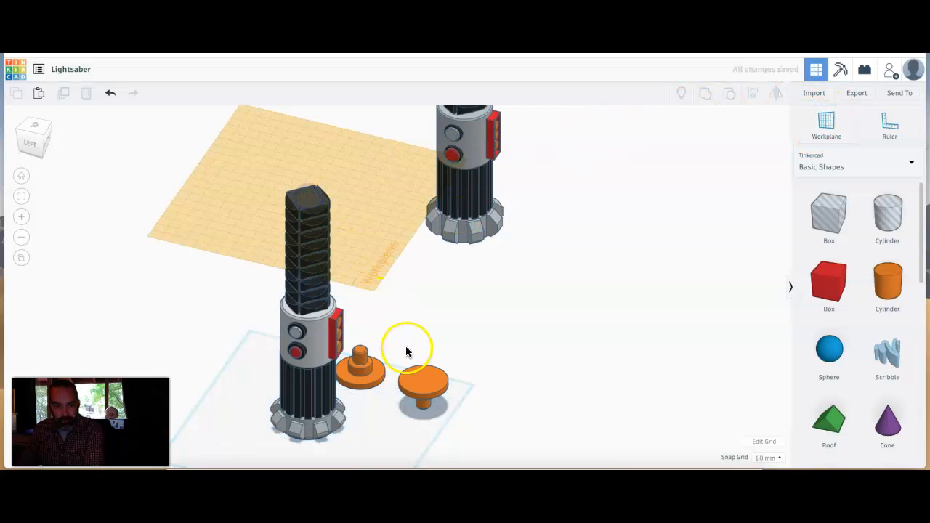
{"action": "left_click", "coordinate": [423, 379]}
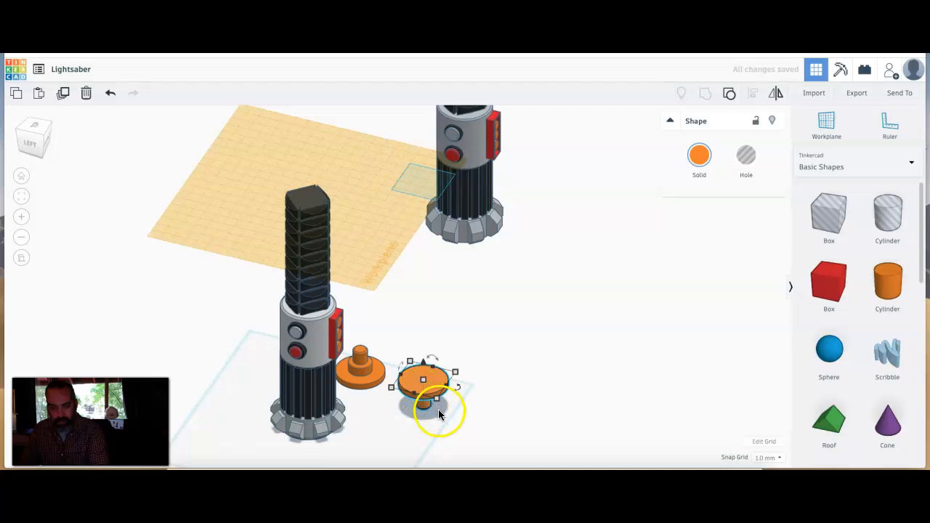
{"action": "key", "text": "d"}
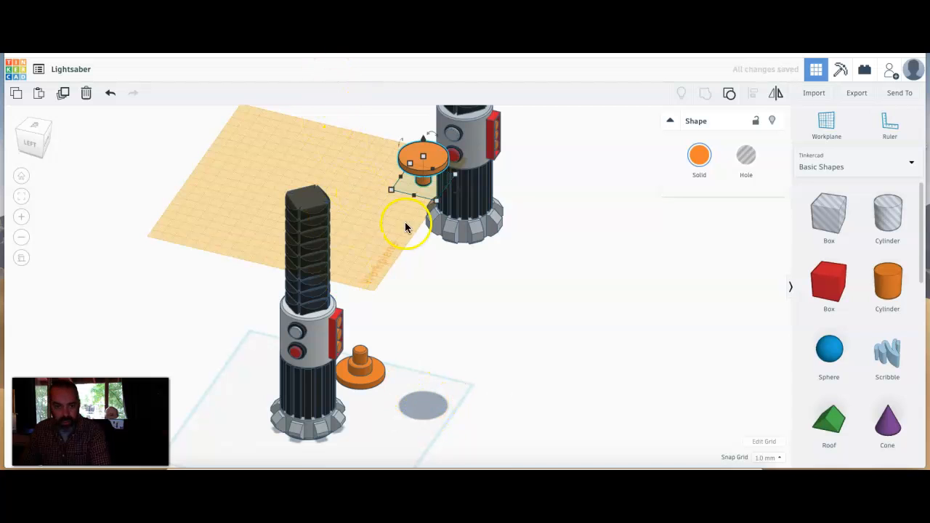
{"action": "left_click", "coordinate": [411, 236]}
- Return the workplane to the base plane and move the inverted piece over the black grip's top
{"action": "left_click", "coordinate": [827, 122]}
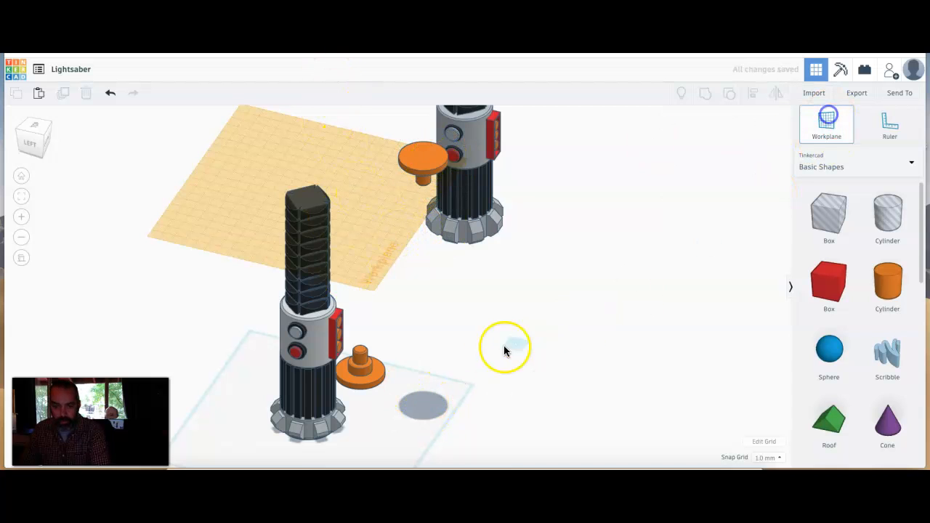
{"action": "left_click", "coordinate": [428, 409]}
{"action": "left_click_drag", "start_coordinate": [425, 165], "coordinate": [308, 178]}
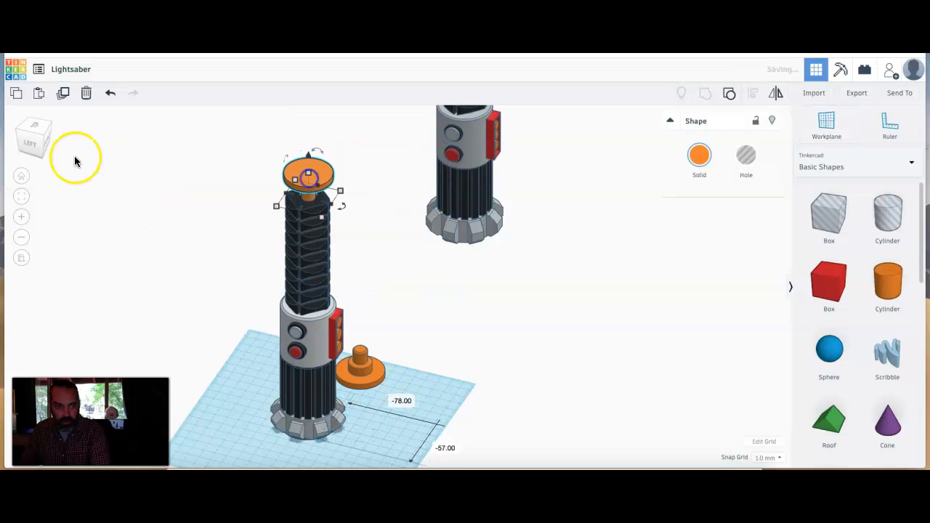
- Make the inverted piece transparent and centre it on the black grip in the top view
{"action": "left_click", "coordinate": [36, 127]}
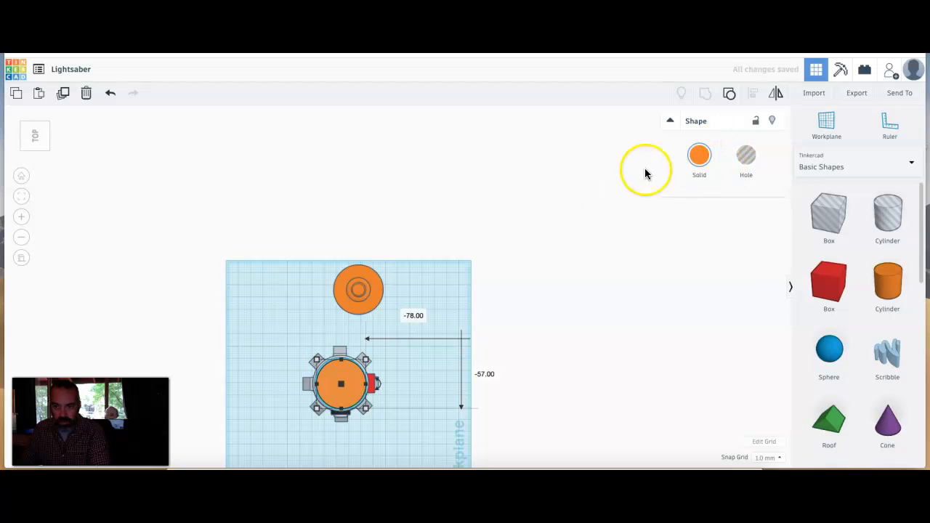
{"action": "left_click", "coordinate": [698, 155]}
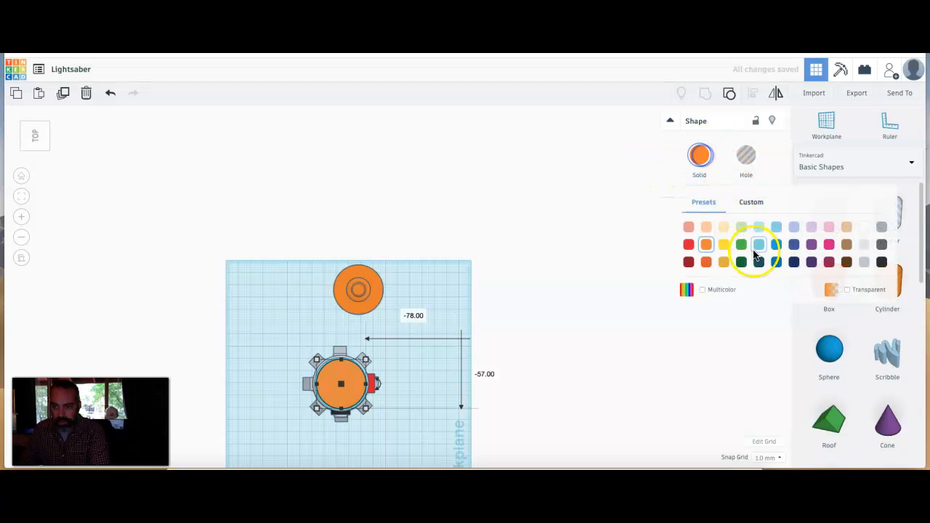
{"action": "left_click", "coordinate": [849, 291]}
{"action": "middle_click_drag", "start_coordinate": [373, 433], "coordinate": [419, 347]}
{"action": "scroll", "coordinate": [419, 347], "scroll_direction": "up", "scroll_amount": 5}
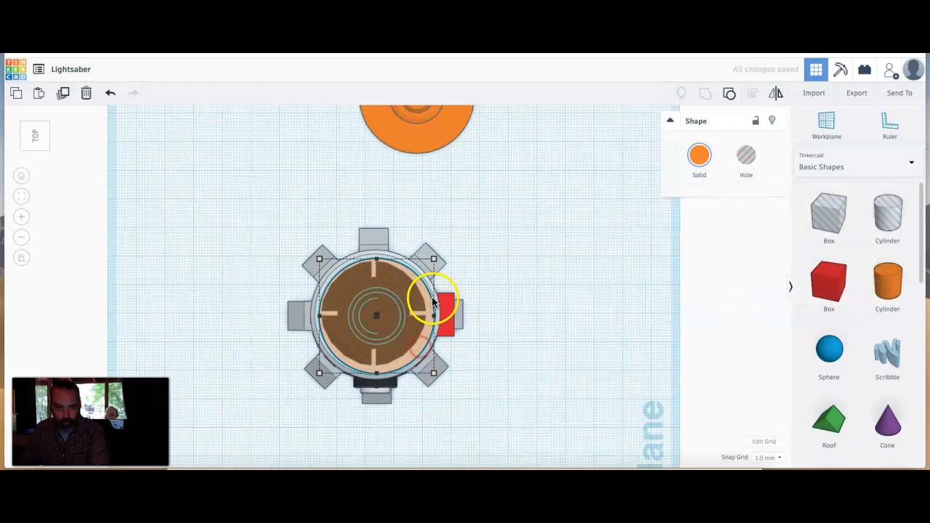
{"action": "left_click_drag", "start_coordinate": [380, 307], "coordinate": [378, 305]}
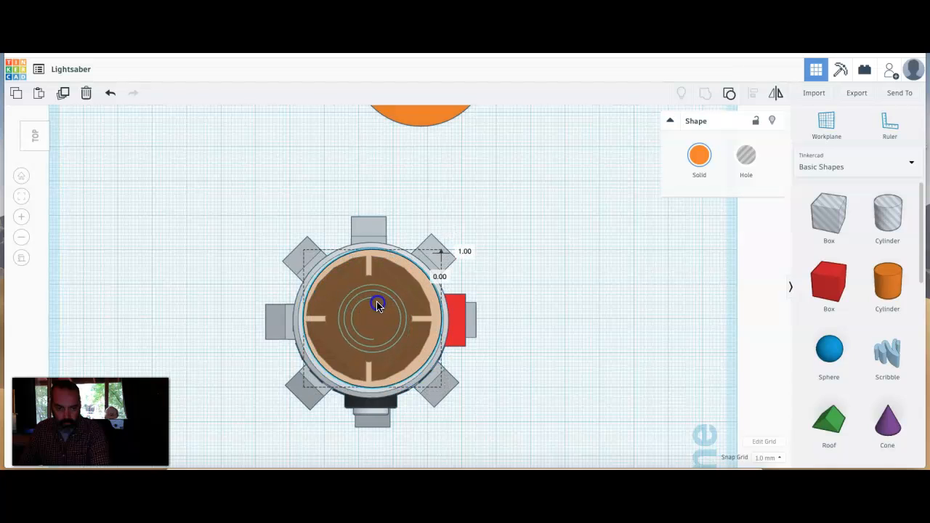
{"action": "key", "text": "Down"}
{"action": "key", "text": "Left"}
{"action": "key", "text": "Up"}
{"action": "key", "text": "Right"}
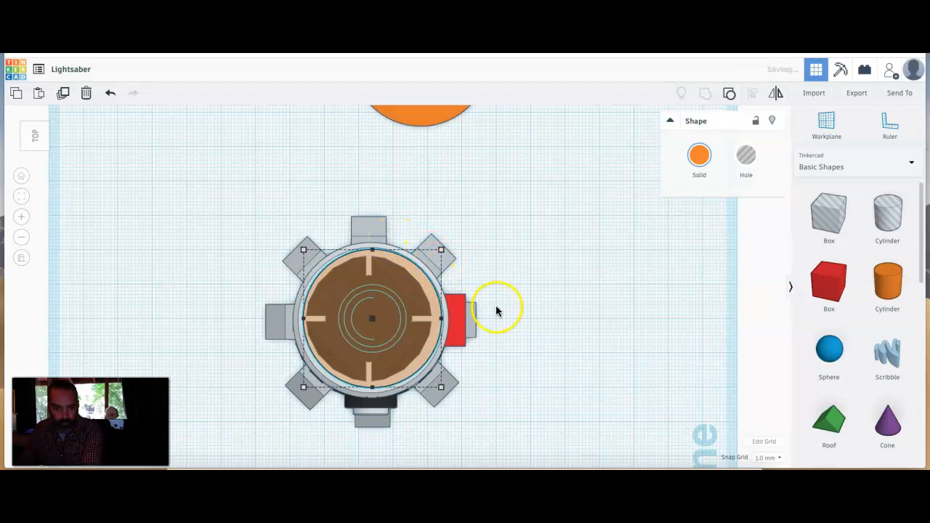
{"action": "left_click", "coordinate": [541, 317]}
- Turn off transparency for the inverted orange piece on top of the grip
{"action": "right_click_drag", "start_coordinate": [510, 339], "coordinate": [416, 302]}
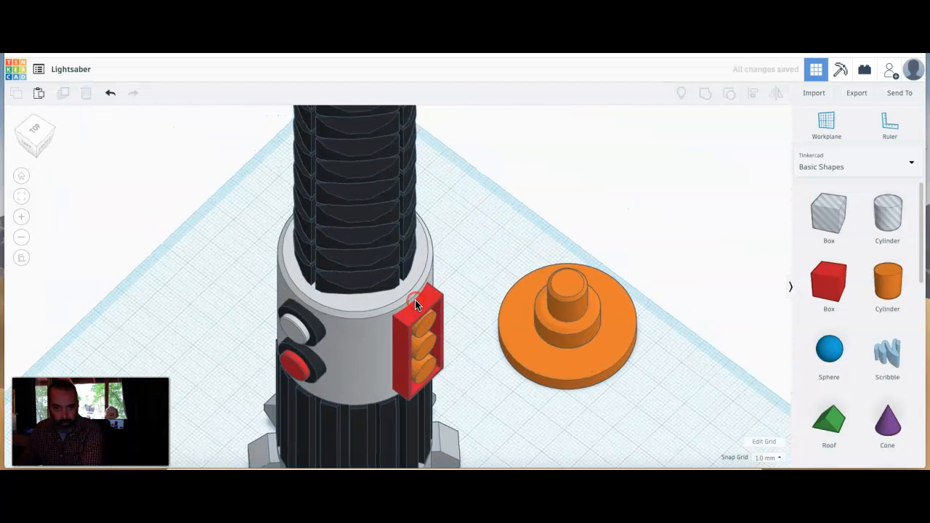
{"action": "scroll", "coordinate": [416, 302], "scroll_direction": "down", "scroll_amount": 5}
{"action": "left_click", "coordinate": [395, 160]}
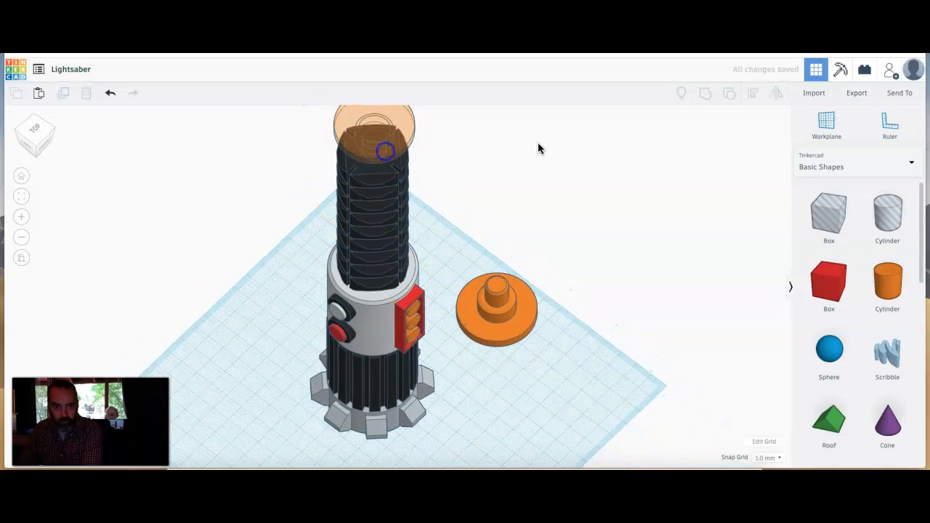
{"action": "left_click", "coordinate": [699, 156]}
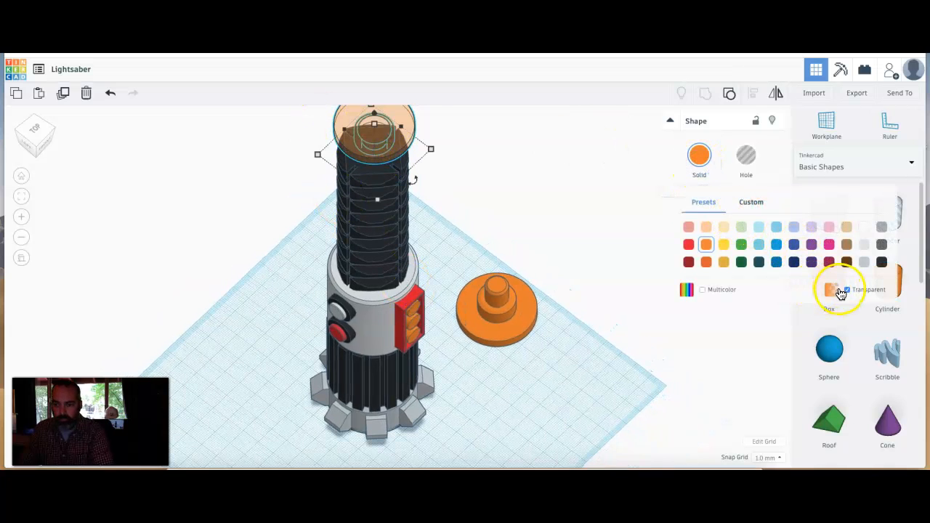
{"action": "left_click", "coordinate": [847, 290]}
{"action": "right_click_drag", "start_coordinate": [463, 368], "coordinate": [514, 318]}
{"action": "scroll", "coordinate": [514, 319], "scroll_direction": "down", "scroll_amount": 3}
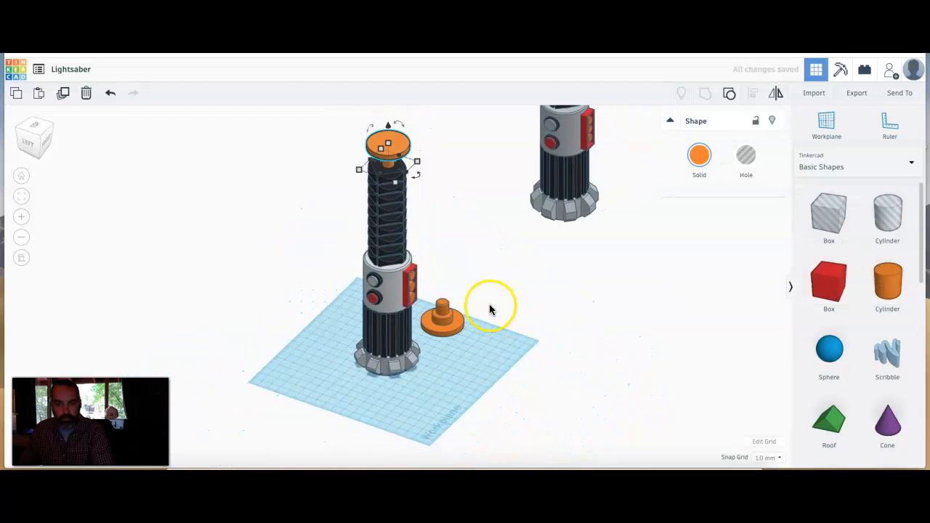
{"action": "left_click", "coordinate": [447, 371]}
- Flip the spare orange stepped piece on the workplane upside down so its wide disc is on top
{"action": "right_click_drag", "start_coordinate": [453, 361], "coordinate": [422, 415]}
{"action": "middle_click_drag", "start_coordinate": [422, 412], "coordinate": [428, 356]}
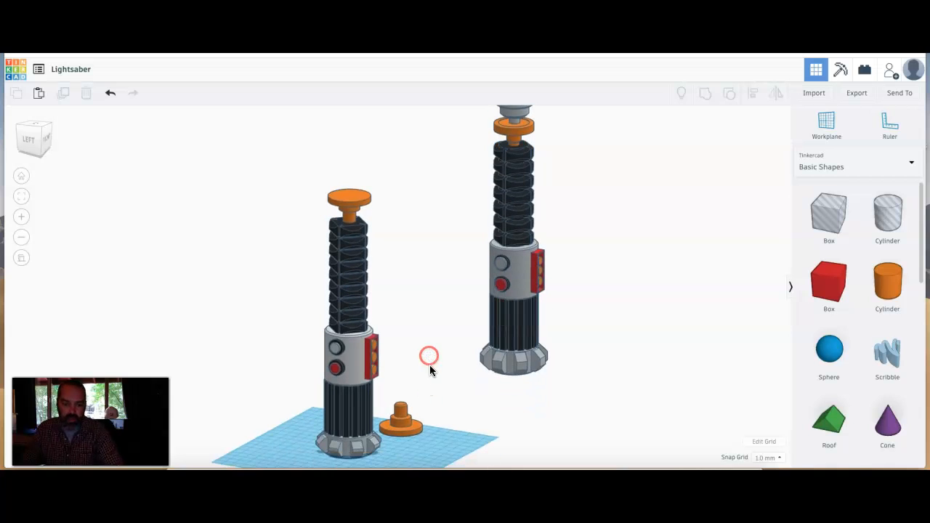
{"action": "left_click", "coordinate": [409, 425]}
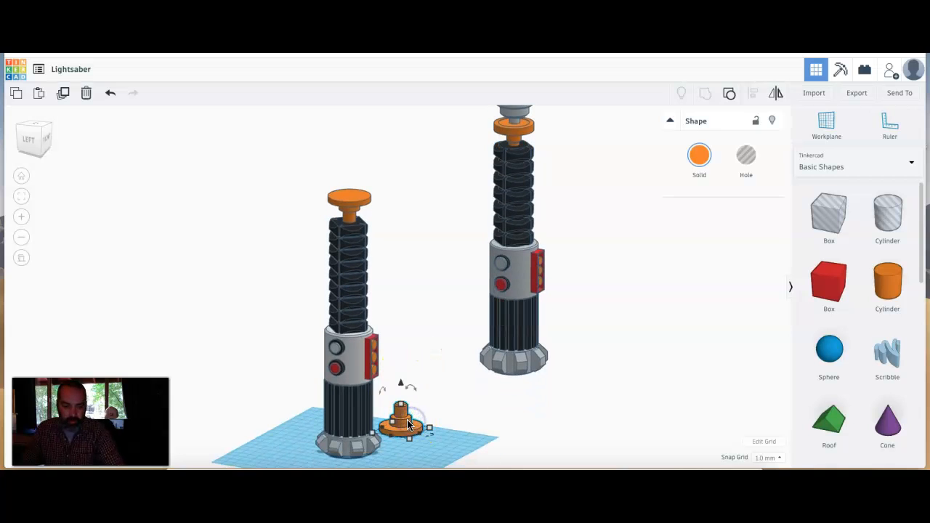
{"action": "left_click_drag", "start_coordinate": [411, 389], "coordinate": [418, 450]}
{"action": "left_click", "coordinate": [505, 411]}
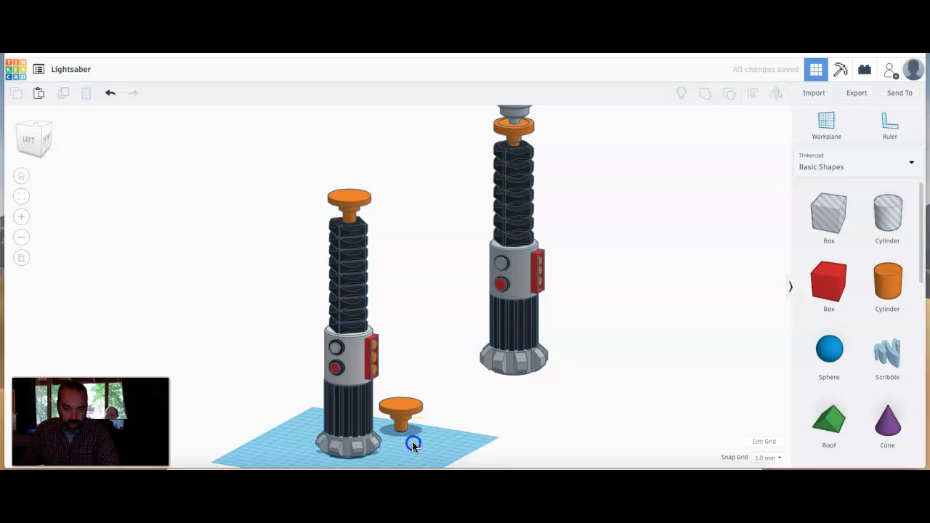
- Ungroup the inverted spare piece and set the height of its wide top disc to 25 mm
{"action": "left_click", "coordinate": [398, 396]}
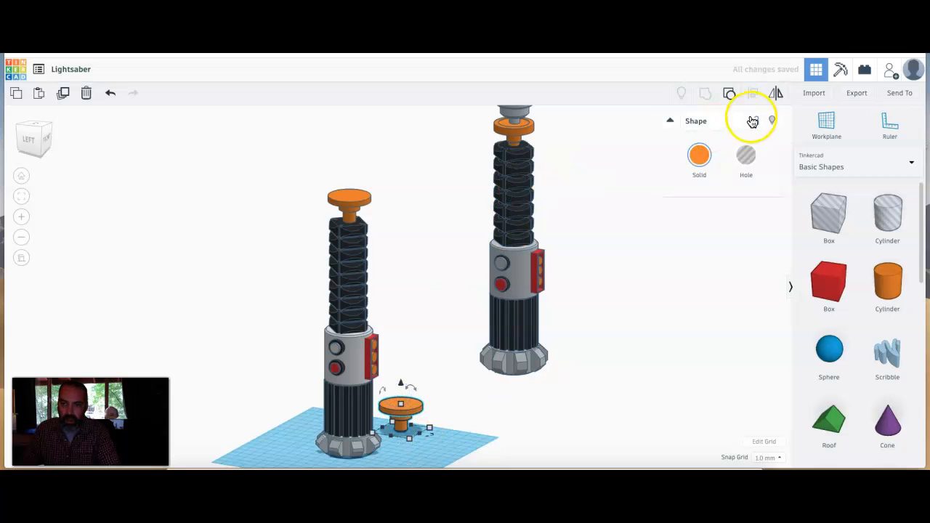
{"action": "left_click", "coordinate": [725, 93]}
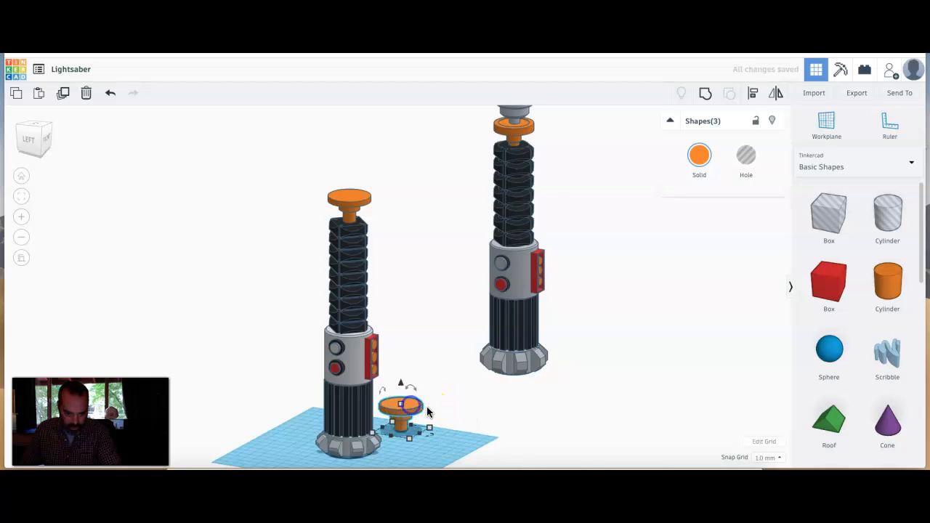
{"action": "left_click", "coordinate": [502, 431]}
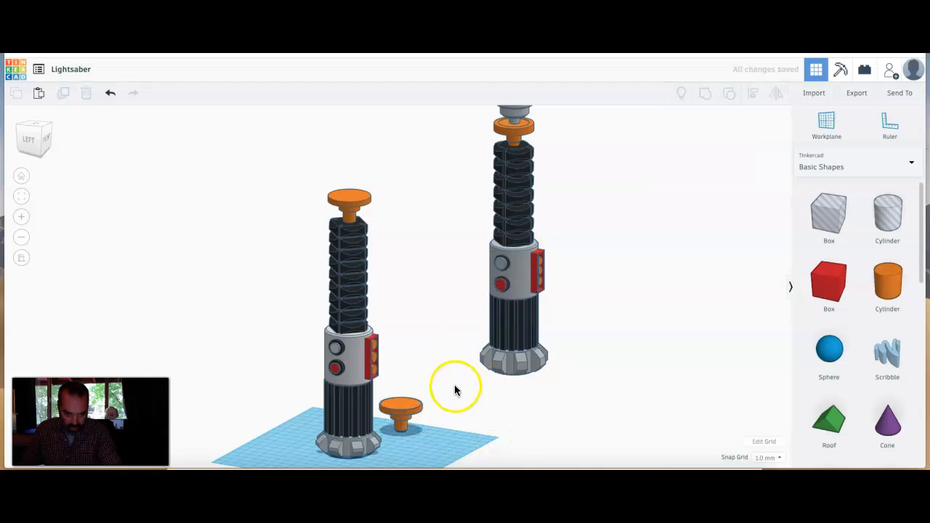
{"action": "left_click", "coordinate": [414, 409]}
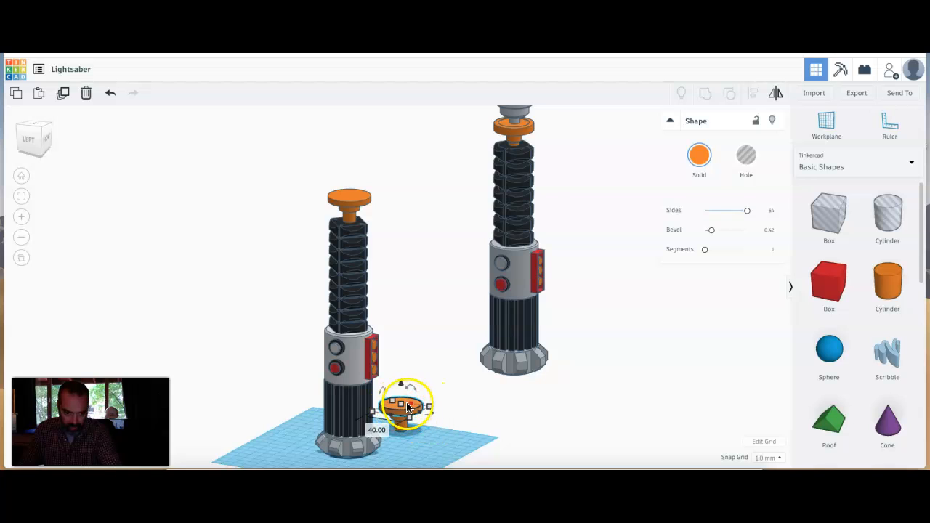
{"action": "left_click_drag", "start_coordinate": [401, 404], "coordinate": [401, 388]}
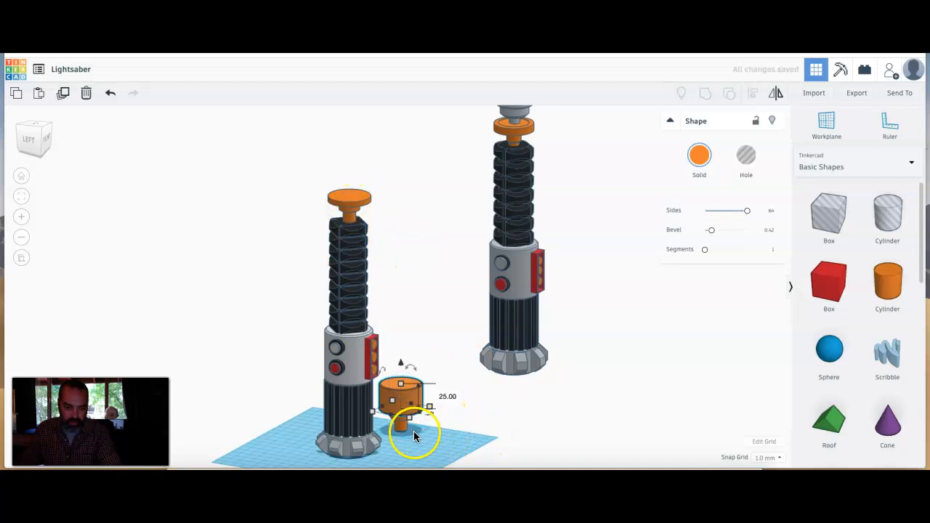
- Duplicate the 25 mm tall orange cylinder, shrink the copy, raise it 10 mm and turn it into a hole
{"action": "mouse_move", "coordinate": [414, 439]}
{"action": "right_mouse_down"}
{"action": "mouse_move", "coordinate": [408, 433]}
{"action": "mouse_move", "coordinate": [418, 429]}
{"action": "right_mouse_up"}
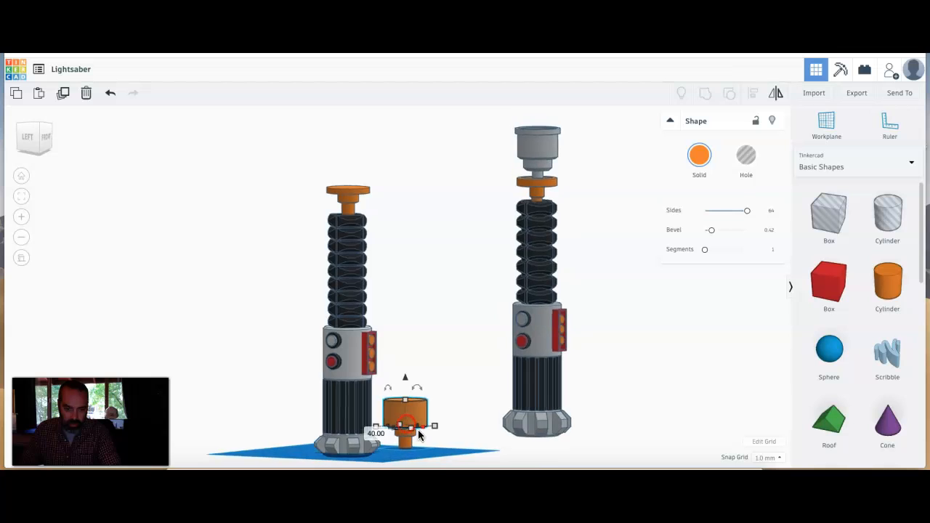
{"action": "left_click", "coordinate": [417, 450]}
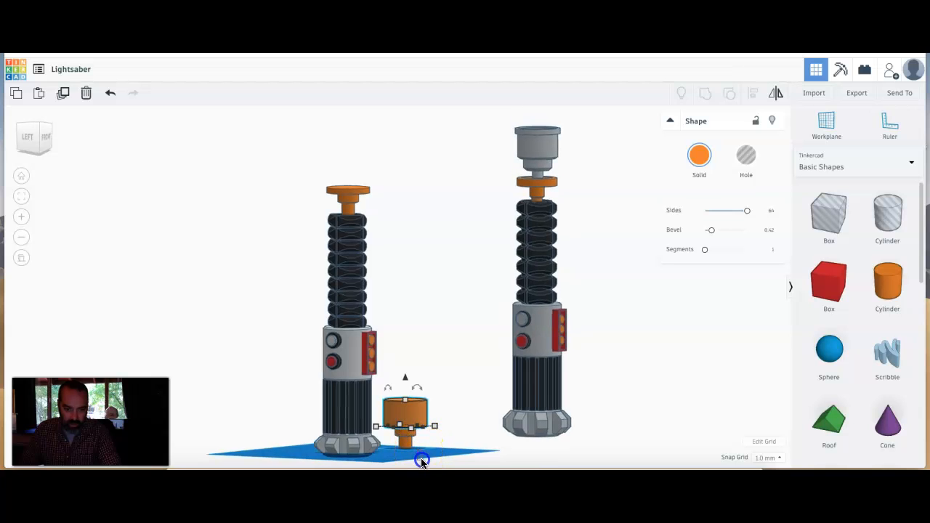
{"action": "right_click_drag", "start_coordinate": [418, 454], "coordinate": [304, 432]}
{"action": "right_click", "coordinate": [396, 466]}
{"action": "left_click", "coordinate": [395, 455]}
{"action": "right_click_drag", "start_coordinate": [422, 440], "coordinate": [389, 450]}
{"action": "scroll", "coordinate": [390, 450], "scroll_direction": "up", "scroll_amount": 3}
{"action": "middle_click_drag", "start_coordinate": [390, 446], "coordinate": [387, 429]}
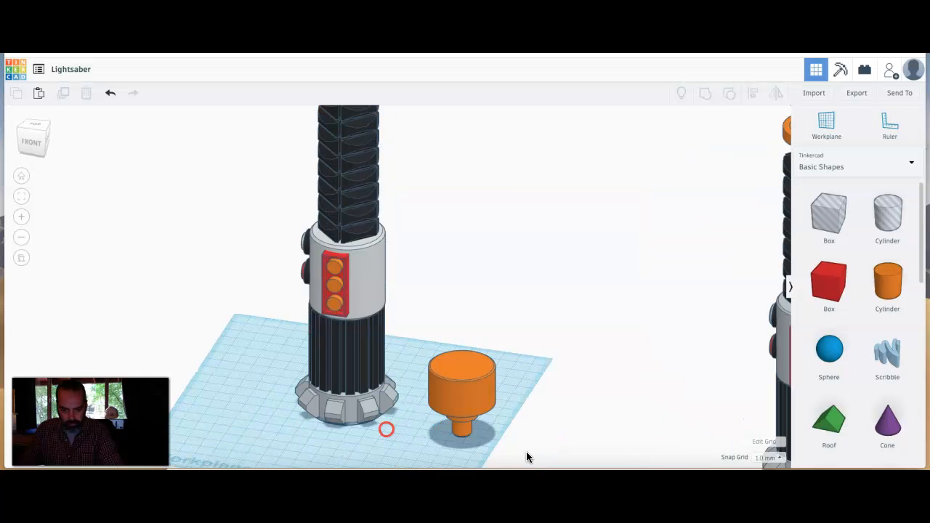
{"action": "left_click", "coordinate": [464, 394]}
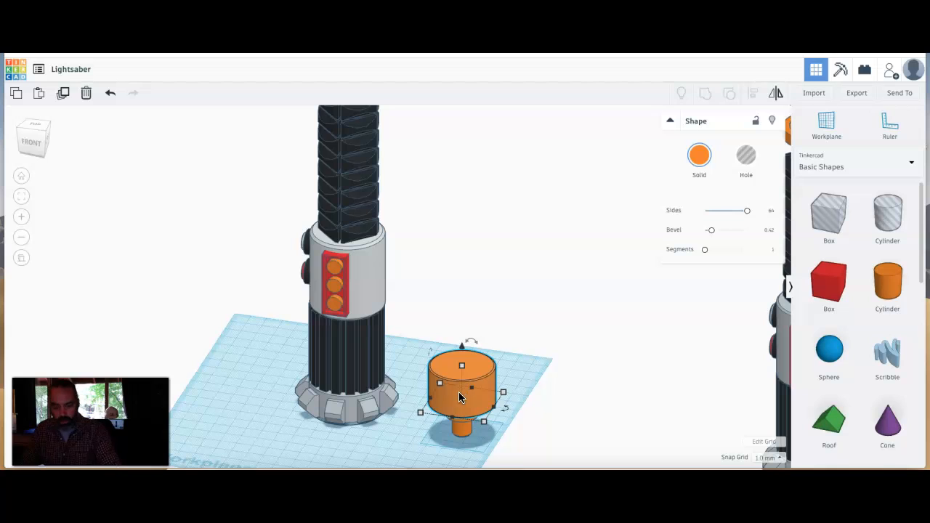
{"action": "left_click", "coordinate": [455, 396]}
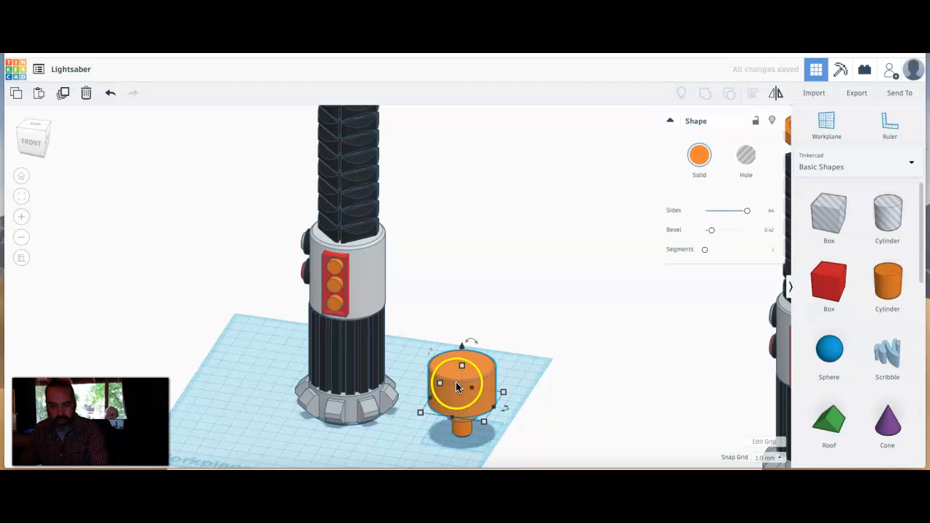
{"action": "left_click_drag", "start_coordinate": [462, 364], "coordinate": [464, 344], "text": "shift"}
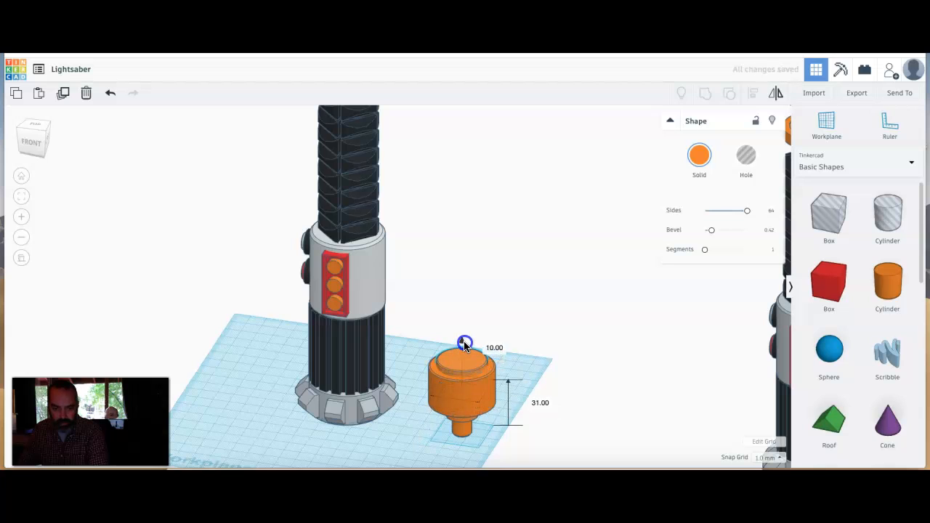
{"action": "left_click", "coordinate": [746, 155]}
{"action": "left_click", "coordinate": [554, 367]}
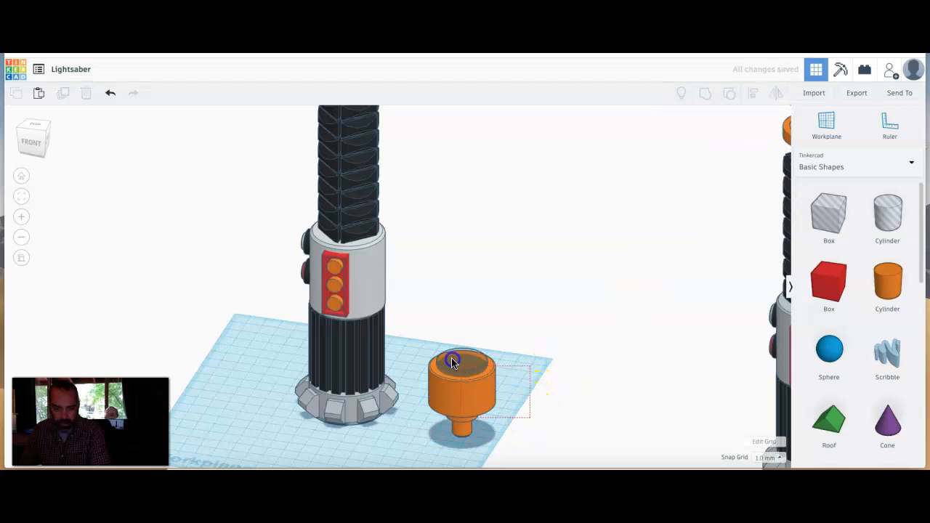
- Group the hole with all parts of the spare orange piece to cut a round recess into its top
{"action": "left_click_drag", "start_coordinate": [425, 328], "coordinate": [426, 328]}
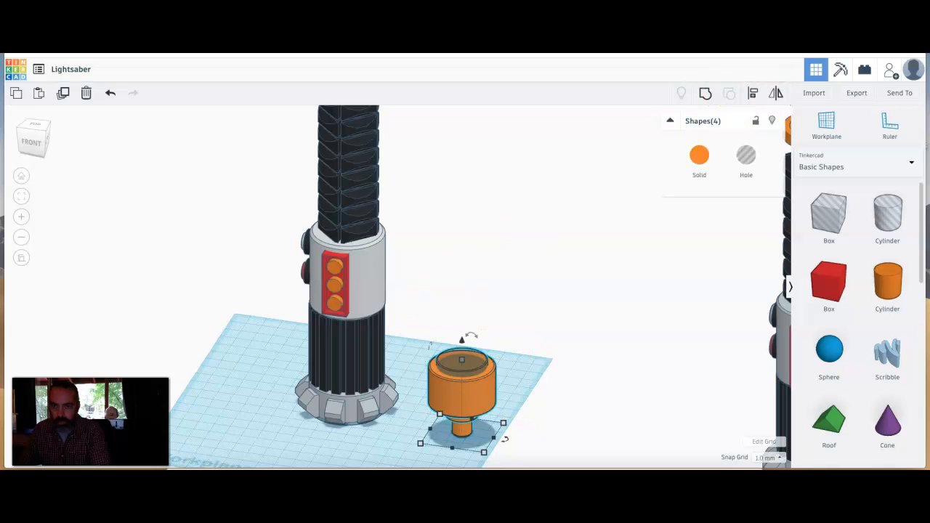
{"action": "left_click", "coordinate": [704, 97]}
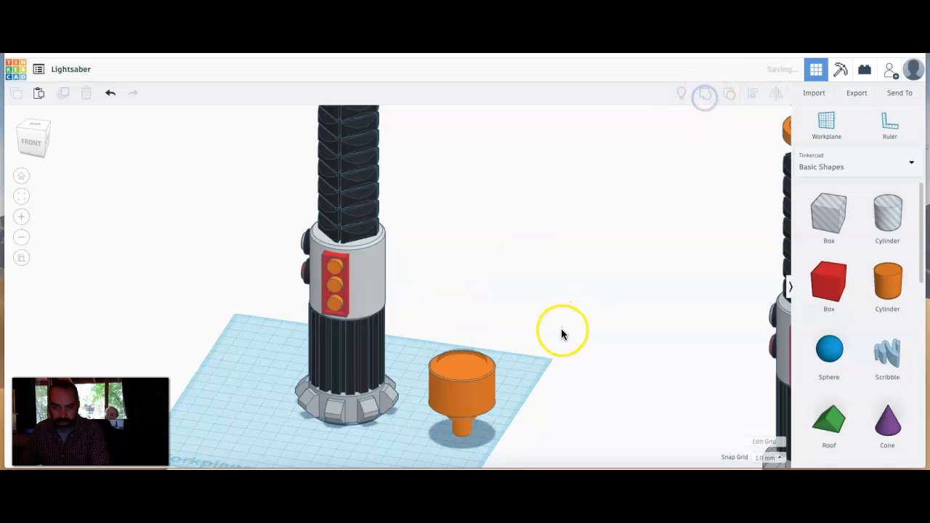
{"action": "left_click", "coordinate": [543, 396]}
{"action": "right_click_drag", "start_coordinate": [536, 388], "coordinate": [566, 400]}
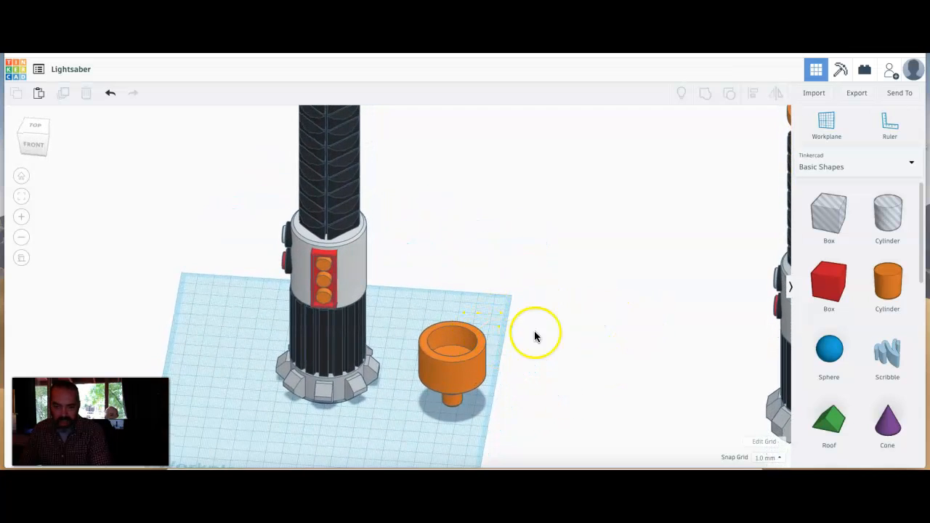
- Add a cylinder beside the hollowed piece with a 55 mm diameter, 64 sides and a height of 5 mm
{"action": "left_click_drag", "start_coordinate": [886, 287], "coordinate": [453, 458]}
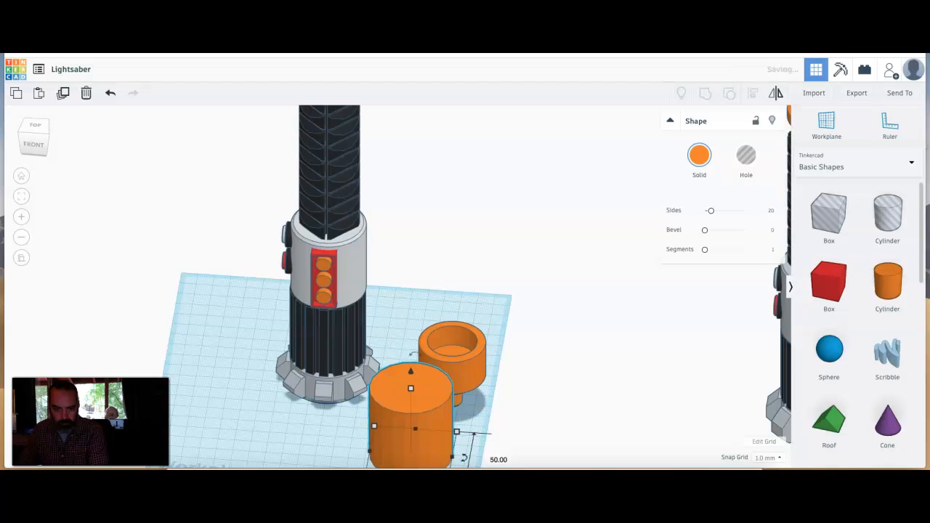
{"action": "left_click", "coordinate": [35, 125]}
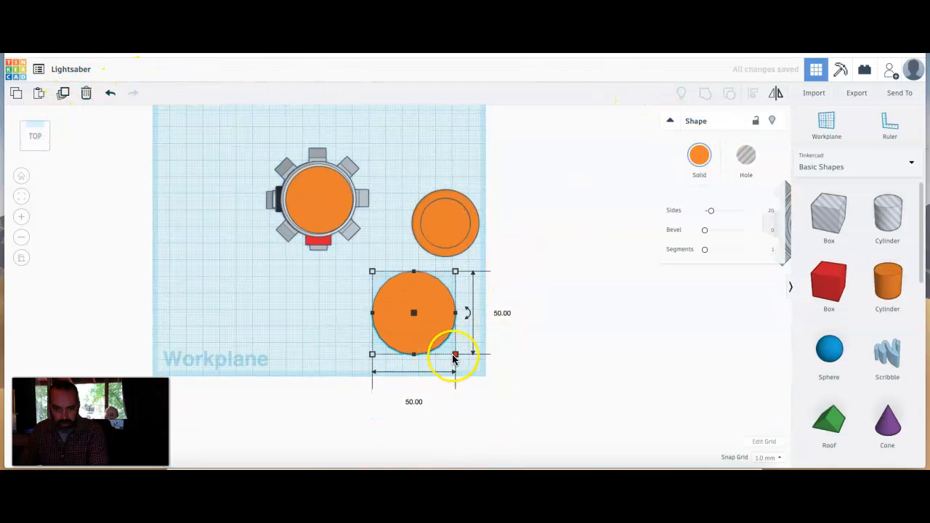
{"action": "left_click_drag", "start_coordinate": [456, 358], "coordinate": [465, 366]}
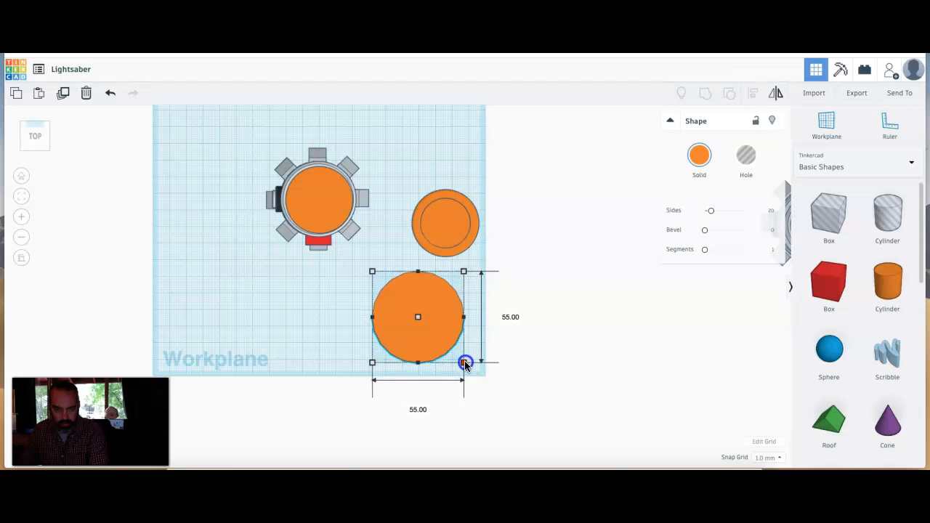
{"action": "right_click_drag", "start_coordinate": [523, 343], "coordinate": [535, 293]}
{"action": "left_click_drag", "start_coordinate": [709, 212], "coordinate": [766, 213]}
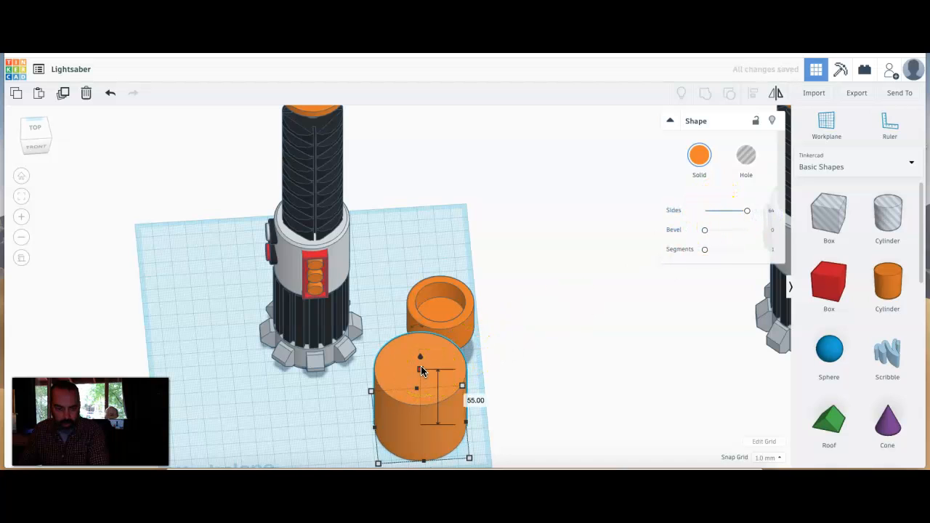
{"action": "left_click_drag", "start_coordinate": [422, 361], "coordinate": [425, 418]}
{"action": "left_click", "coordinate": [508, 421]}
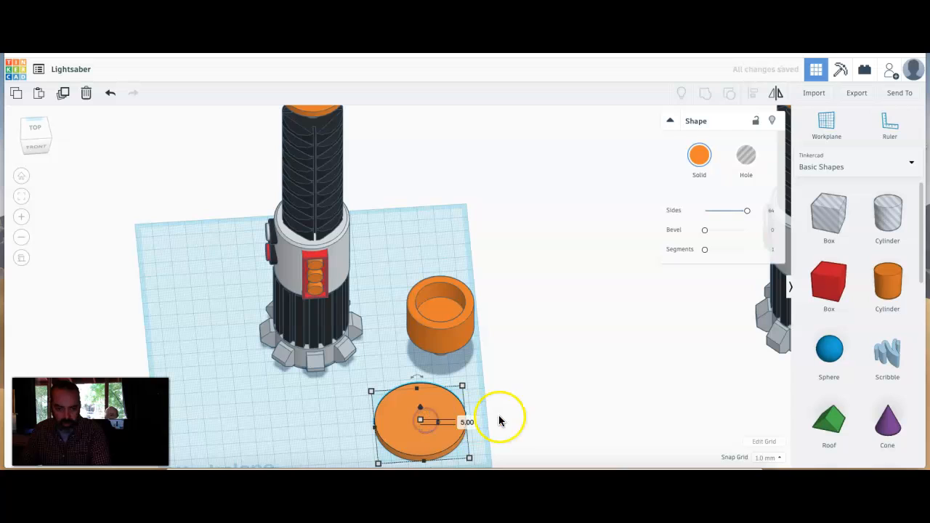
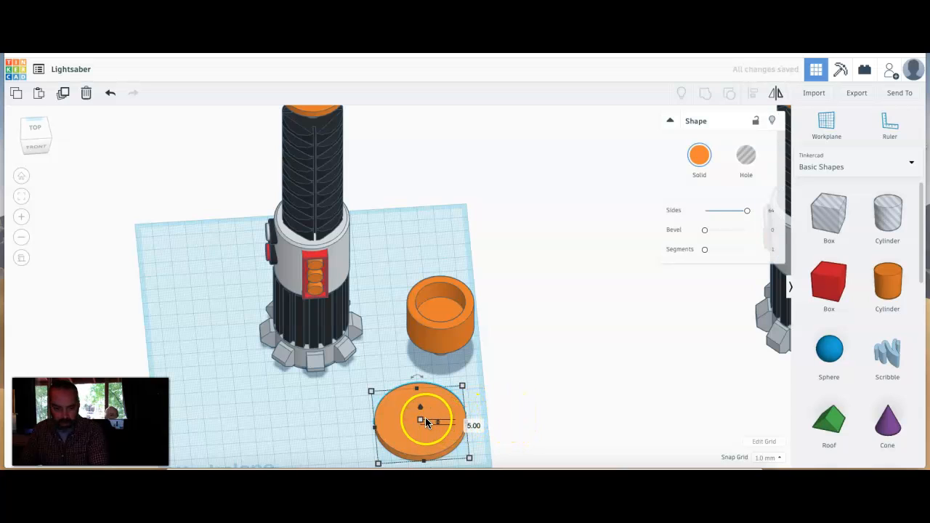
- Duplicate the 55 mm disc 18 mm higher, resize the copy to 50 mm across and 24 mm tall, and make it a hole
{"action": "left_click_drag", "start_coordinate": [419, 411], "coordinate": [420, 393]}
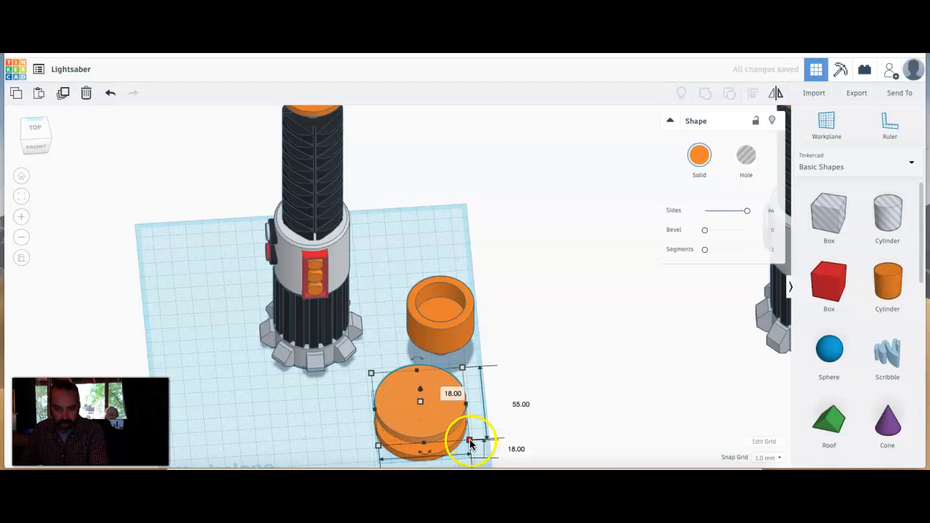
{"action": "left_click_drag", "start_coordinate": [465, 438], "coordinate": [461, 434]}
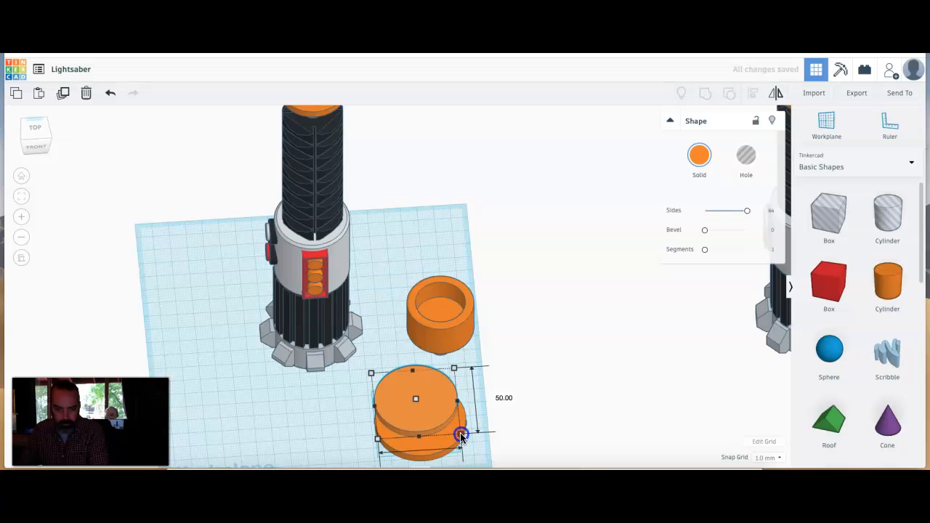
{"action": "left_click", "coordinate": [746, 157]}
{"action": "left_click_drag", "start_coordinate": [417, 397], "coordinate": [415, 376]}
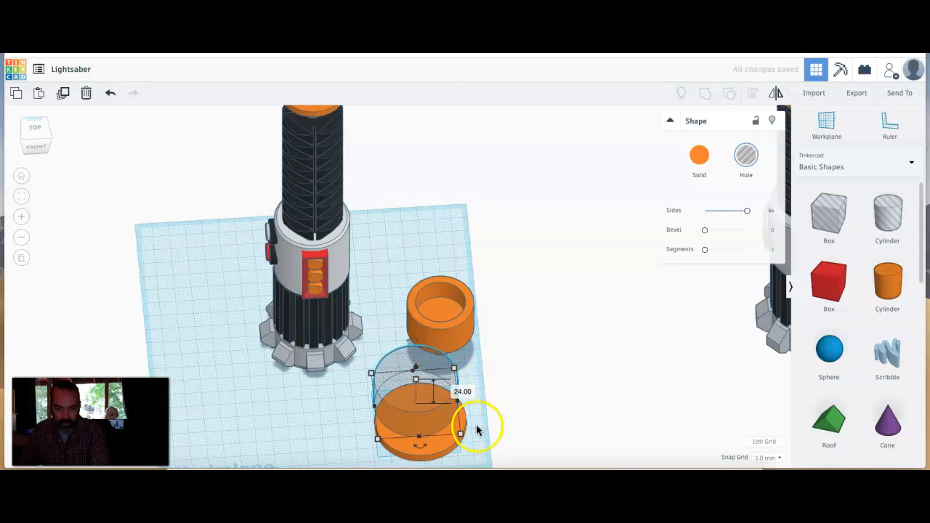
- Try grouping the 50 mm hole cylinder with the 55 mm disc, and undo the grouping
{"action": "left_click", "coordinate": [418, 404], "text": "shift"}
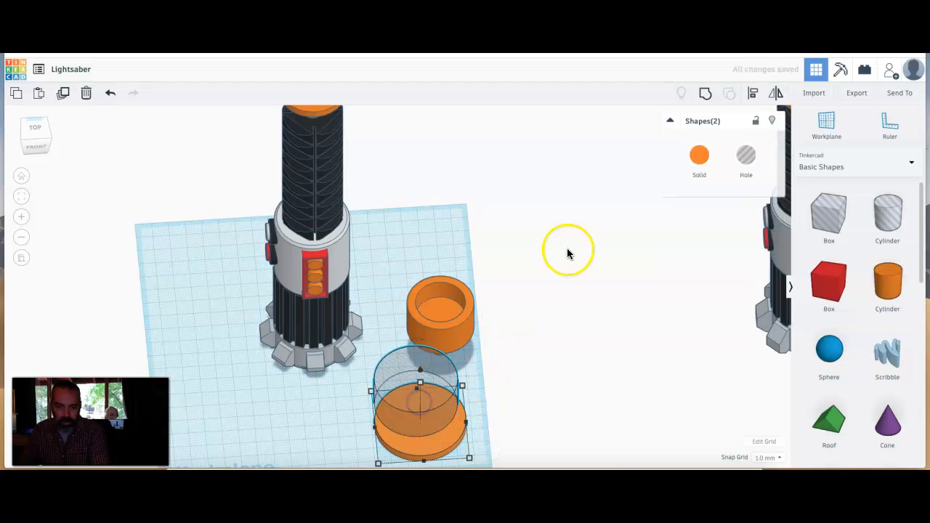
{"action": "left_click", "coordinate": [705, 94]}
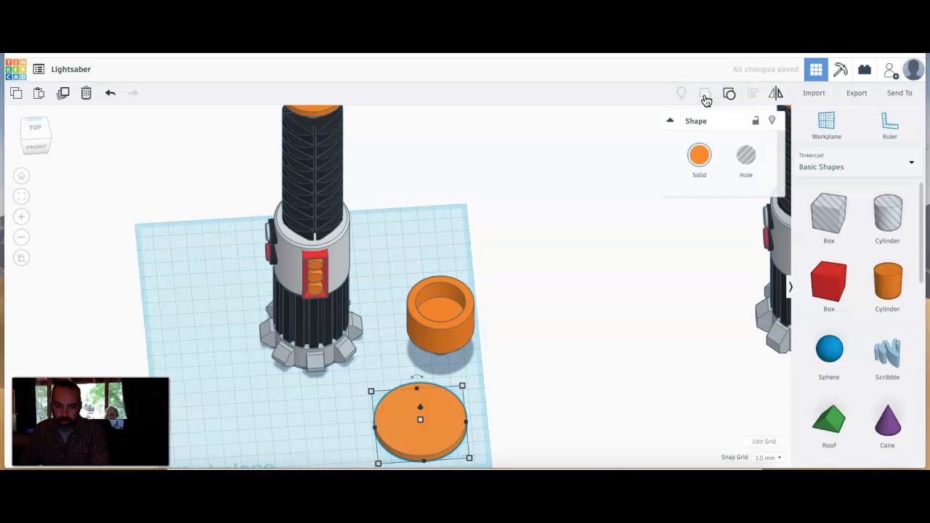
{"action": "scroll", "coordinate": [484, 374], "scroll_direction": "down", "scroll_amount": 4}
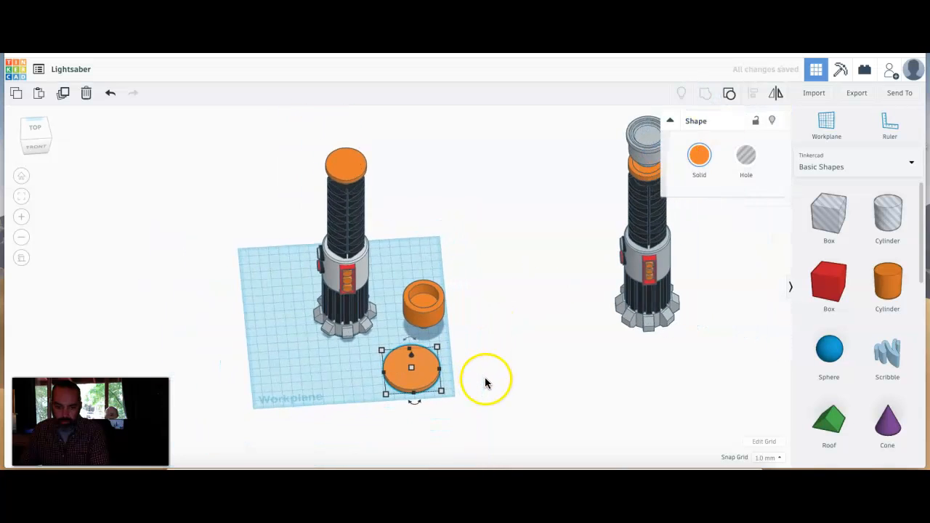
{"action": "scroll", "coordinate": [464, 363], "scroll_direction": "up", "scroll_amount": 2}
{"action": "left_click", "coordinate": [325, 427]}
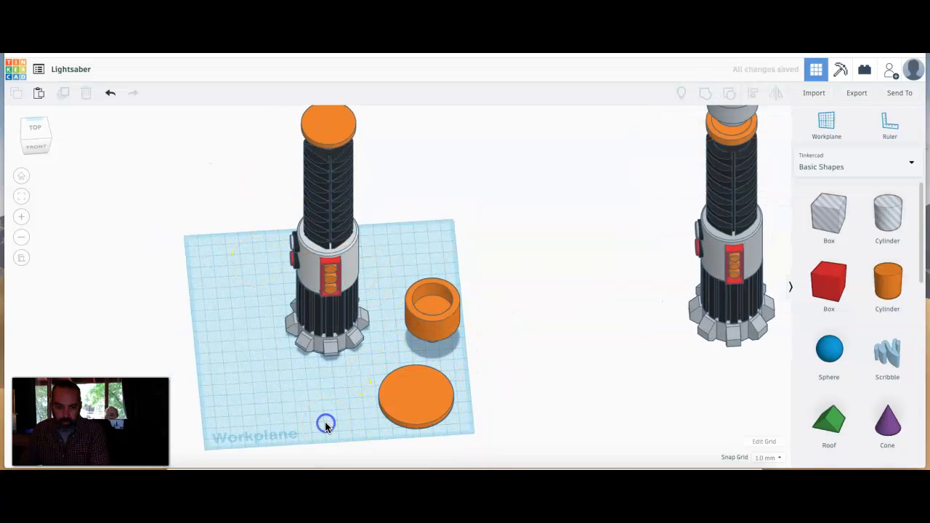
{"action": "key", "text": "ctrl+z"}
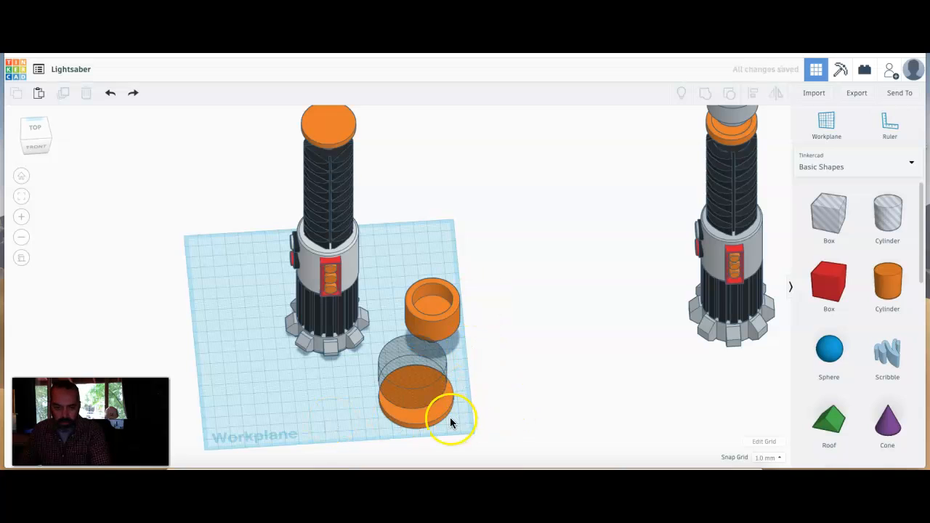
- Align the 50 mm hole cylinder and the 55 mm disc on their centers along all three axes
{"action": "left_click", "coordinate": [407, 394]}
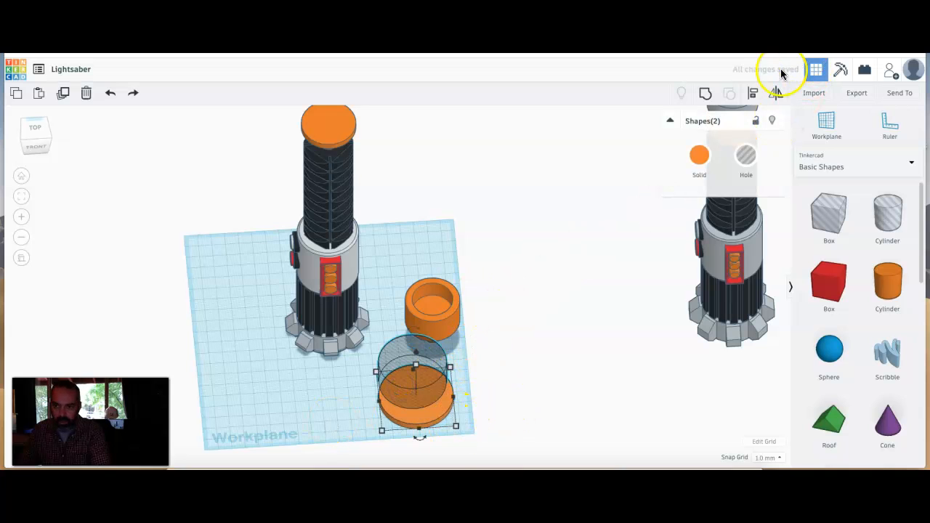
{"action": "left_click", "coordinate": [752, 95]}
{"action": "left_click", "coordinate": [419, 438]}
{"action": "left_click", "coordinate": [365, 402]}
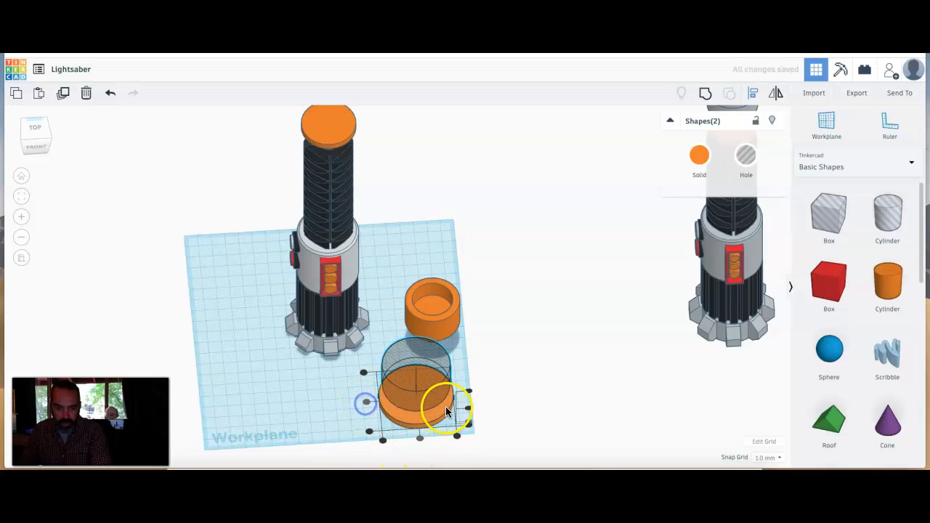
{"action": "left_click", "coordinate": [468, 407]}
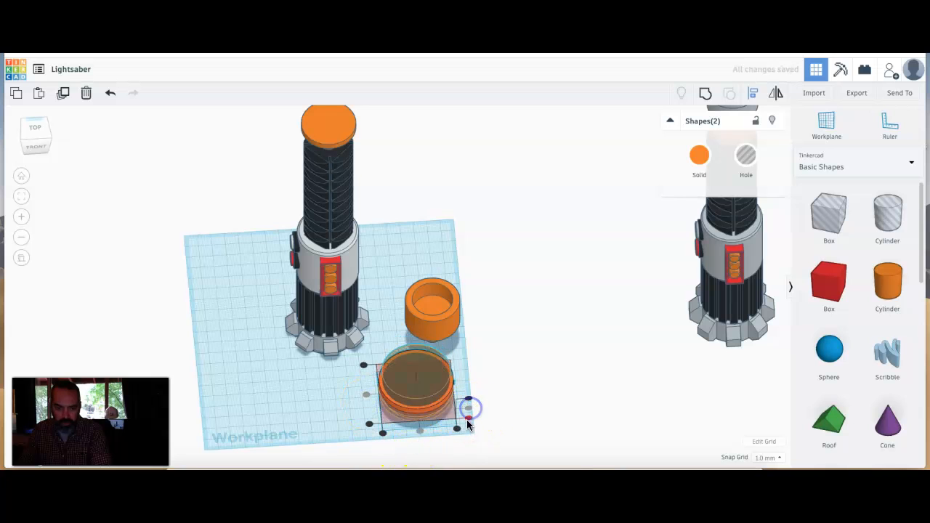
{"action": "left_click", "coordinate": [388, 463]}
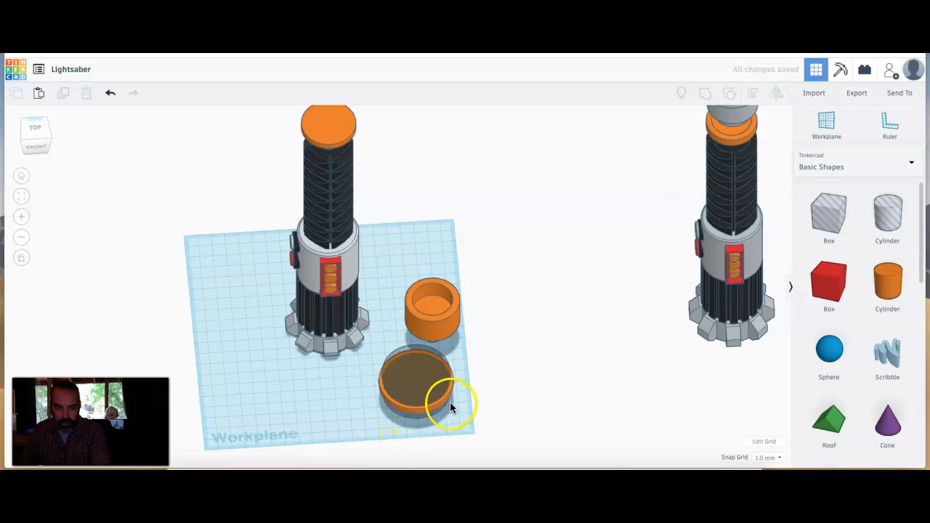
- Group the centered hole cylinder with the 55 mm disc to cut it into a thin ring
{"action": "left_click_drag", "start_coordinate": [453, 433], "coordinate": [393, 363]}
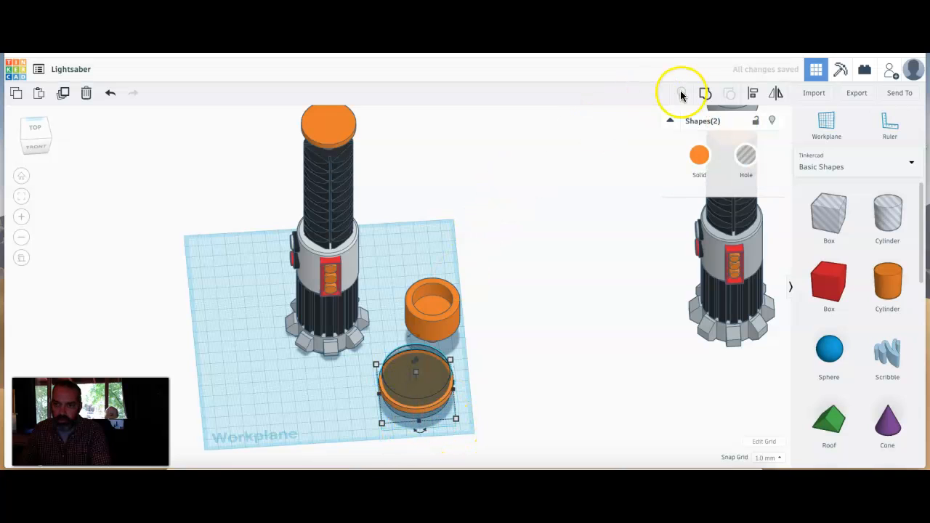
{"action": "left_click", "coordinate": [707, 94]}
{"action": "left_click", "coordinate": [470, 414]}
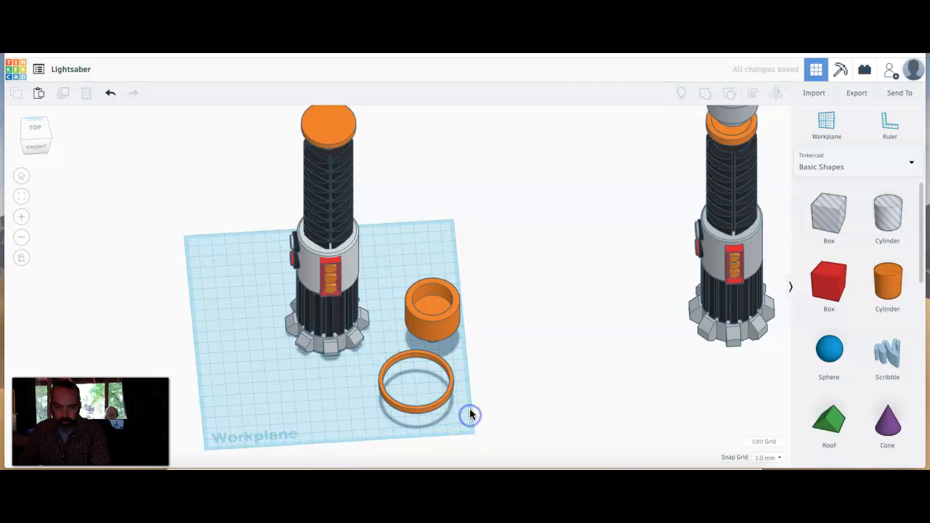
- Align the thin ring and the hollow orange cup on their centers in both horizontal directions
{"action": "left_click_drag", "start_coordinate": [433, 419], "coordinate": [437, 262]}
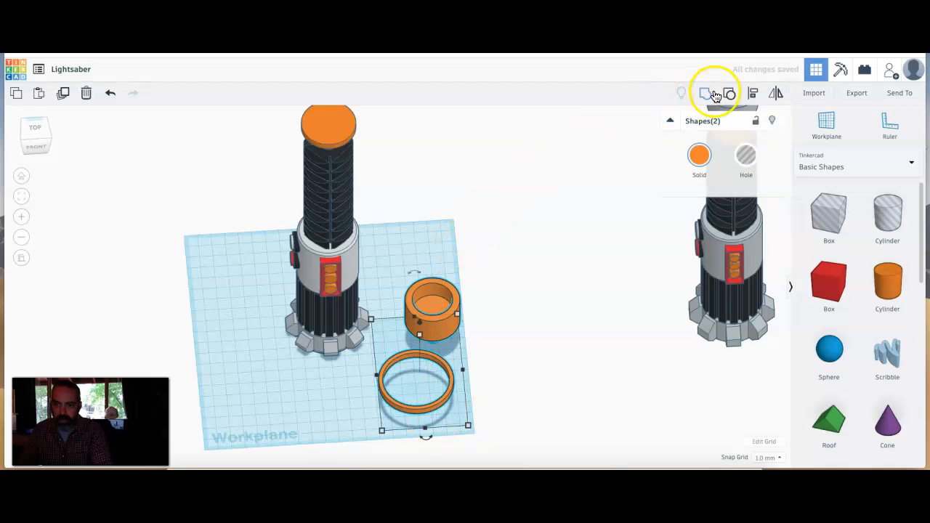
{"action": "left_click", "coordinate": [753, 93]}
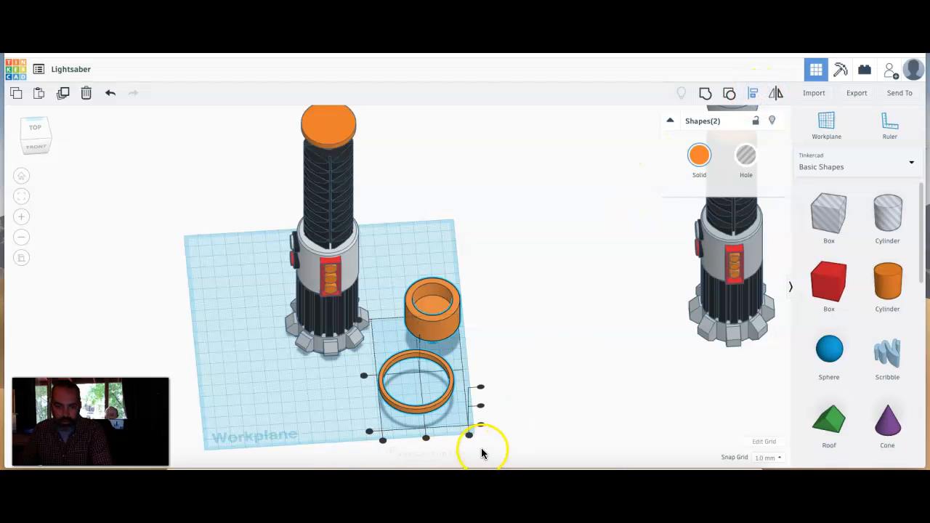
{"action": "left_click", "coordinate": [426, 437]}
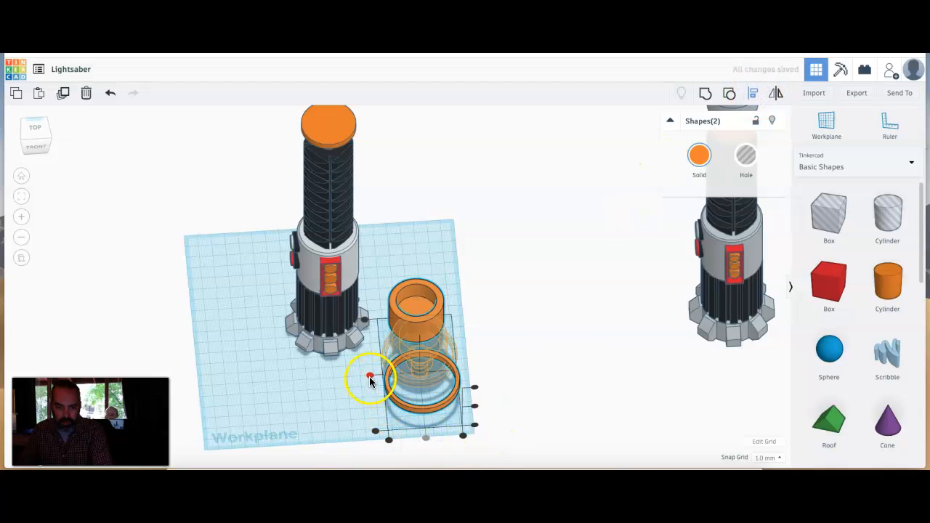
{"action": "left_click", "coordinate": [370, 377]}
{"action": "left_click", "coordinate": [359, 401]}
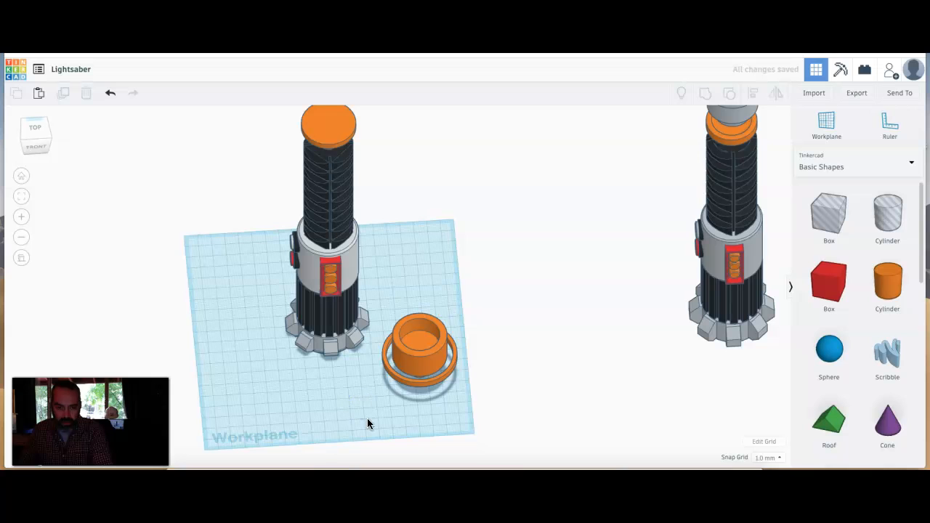
- Raise the thin ring from around the cup's lower part up to the cup's rim
{"action": "left_click_drag", "start_coordinate": [412, 384], "coordinate": [418, 326]}
{"action": "key", "text": "super+z"}
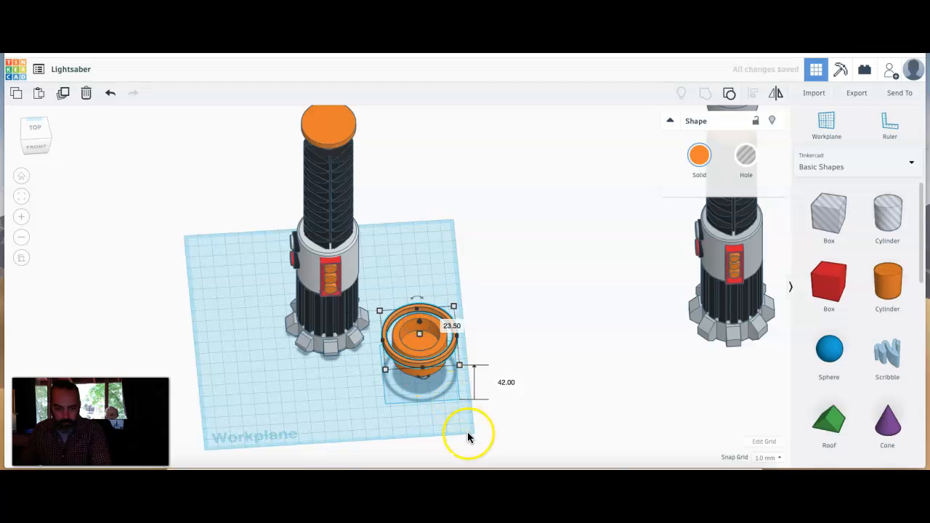
{"action": "scroll", "coordinate": [447, 402], "scroll_direction": "up", "scroll_amount": 5}
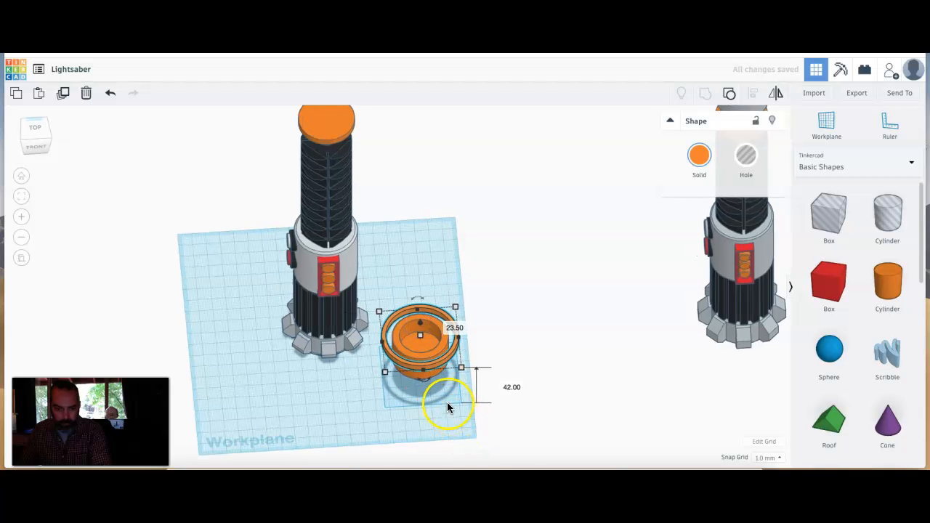
{"action": "right_click_drag", "start_coordinate": [445, 433], "coordinate": [406, 450]}
{"action": "left_click", "coordinate": [450, 380]}
{"action": "left_click_drag", "start_coordinate": [478, 404], "coordinate": [455, 373]}
- Shrink the ring slightly in width and depth so that it sits closer around the cup
{"action": "left_click", "coordinate": [33, 132]}
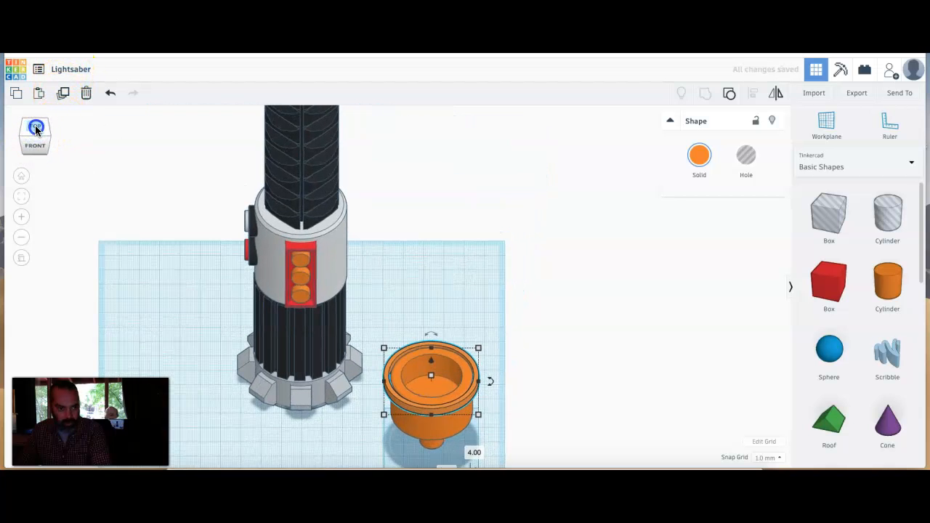
{"action": "left_click", "coordinate": [35, 128]}
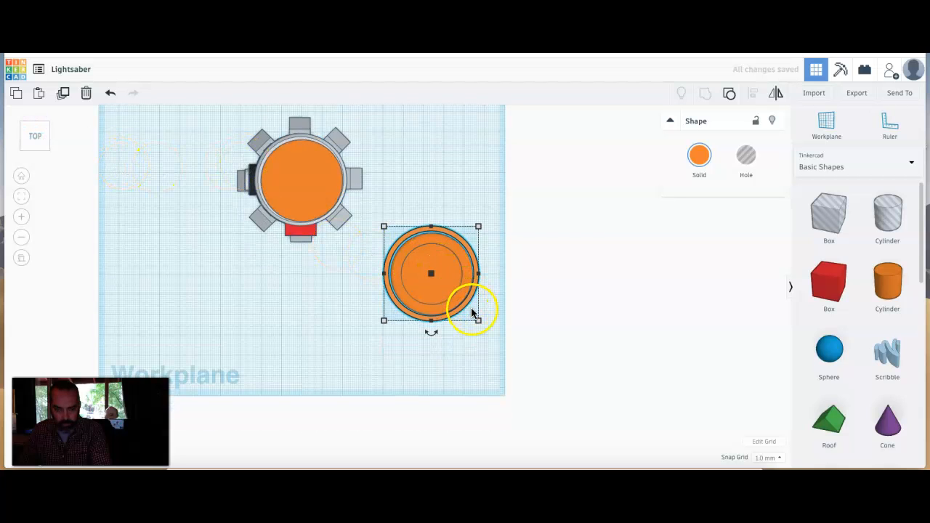
{"action": "left_click", "coordinate": [478, 321]}
{"action": "left_click_drag", "start_coordinate": [474, 323], "coordinate": [469, 315]}
- Recenter the resized ring on the cup in both horizontal directions
{"action": "left_click_drag", "start_coordinate": [486, 350], "coordinate": [374, 199]}
{"action": "left_click", "coordinate": [752, 93]}
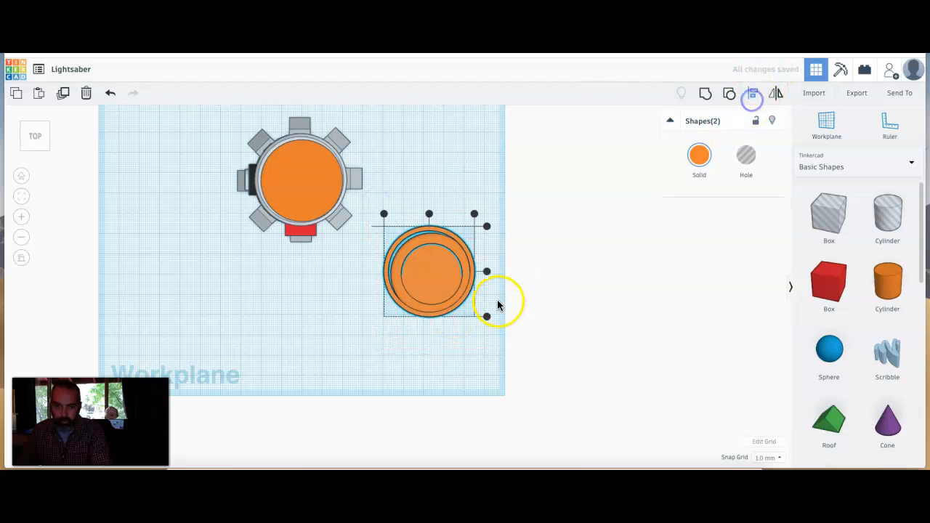
{"action": "left_click", "coordinate": [486, 271]}
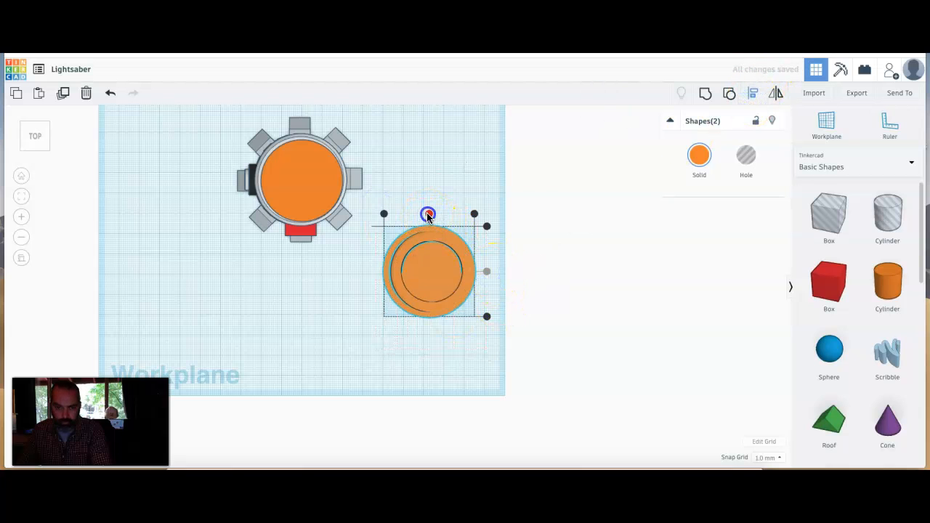
{"action": "left_click", "coordinate": [428, 215]}
{"action": "left_click", "coordinate": [528, 311]}
- Fine-tune the ring's height so that it forms a lip at the cup's upper edge
{"action": "right_click_drag", "start_coordinate": [448, 334], "coordinate": [433, 271]}
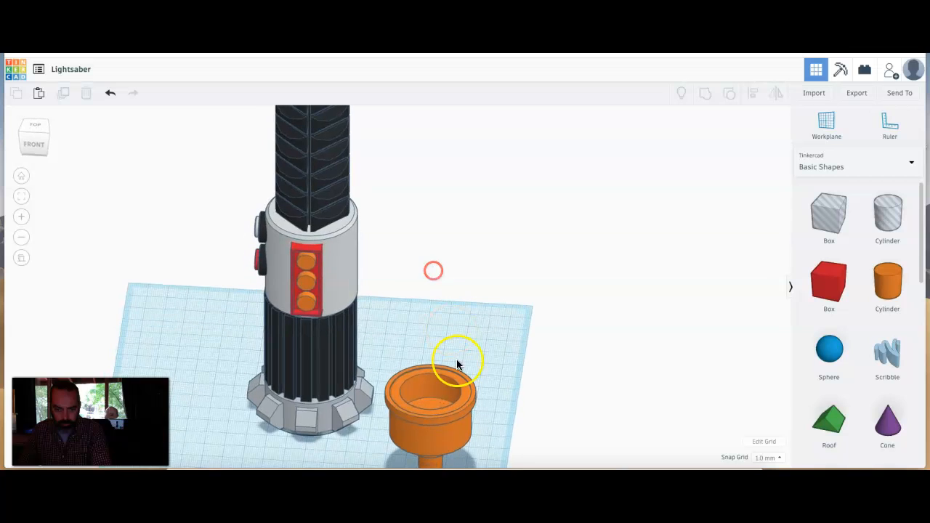
{"action": "left_click", "coordinate": [441, 417]}
{"action": "left_click_drag", "start_coordinate": [428, 374], "coordinate": [430, 373]}
{"action": "left_click", "coordinate": [521, 392]}
{"action": "right_click_drag", "start_coordinate": [530, 384], "coordinate": [519, 409]}
- Group the ring and the hollow orange cup into a single emitter piece
{"action": "left_click", "coordinate": [470, 430]}
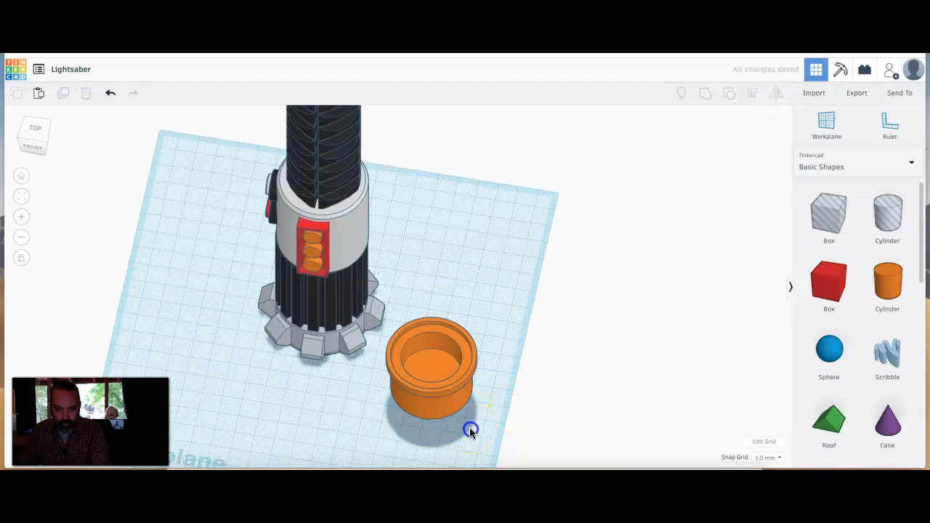
{"action": "left_click", "coordinate": [426, 334]}
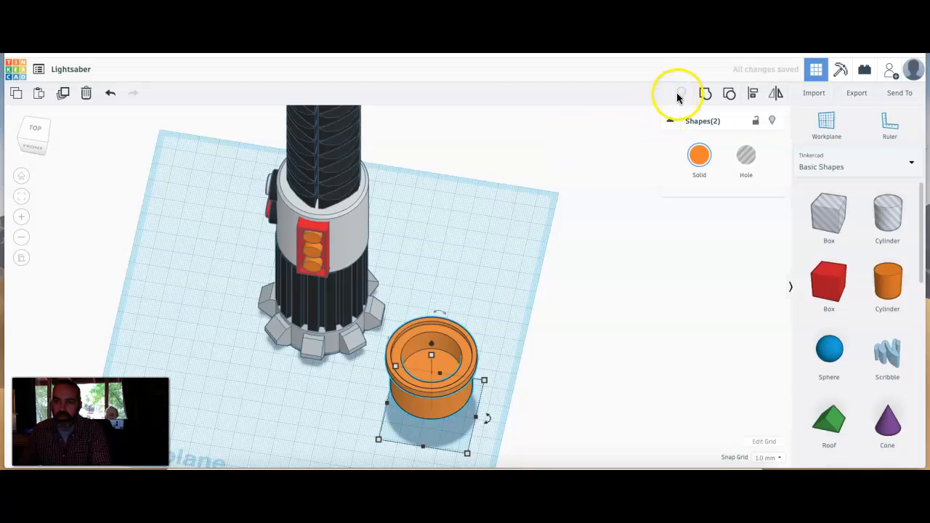
{"action": "left_click", "coordinate": [704, 93]}
- Color the grouped emitter piece light gray to match the emitter on the reference lightsaber
{"action": "left_click", "coordinate": [698, 155]}
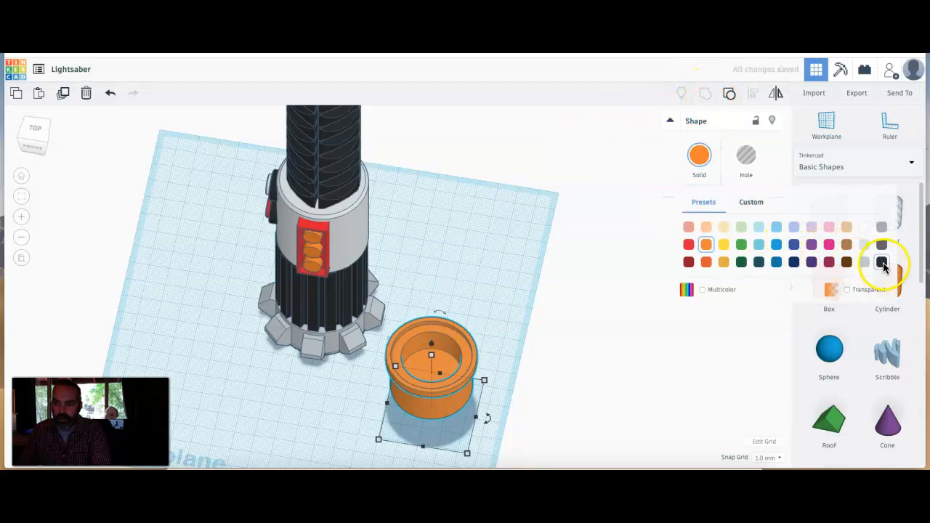
{"action": "left_click", "coordinate": [881, 262]}
{"action": "scroll", "coordinate": [603, 291], "scroll_direction": "down", "scroll_amount": 5}
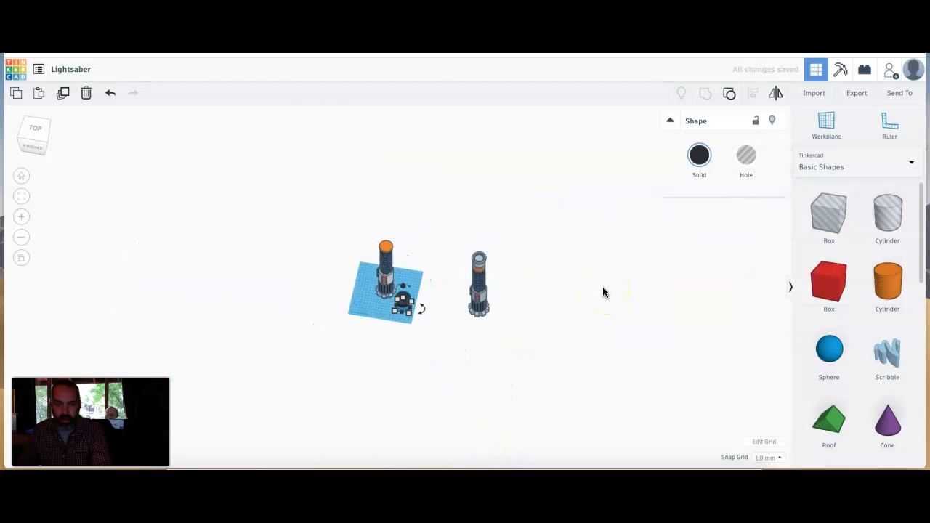
{"action": "scroll", "coordinate": [602, 286], "scroll_direction": "up", "scroll_amount": 3}
{"action": "left_click", "coordinate": [699, 156]}
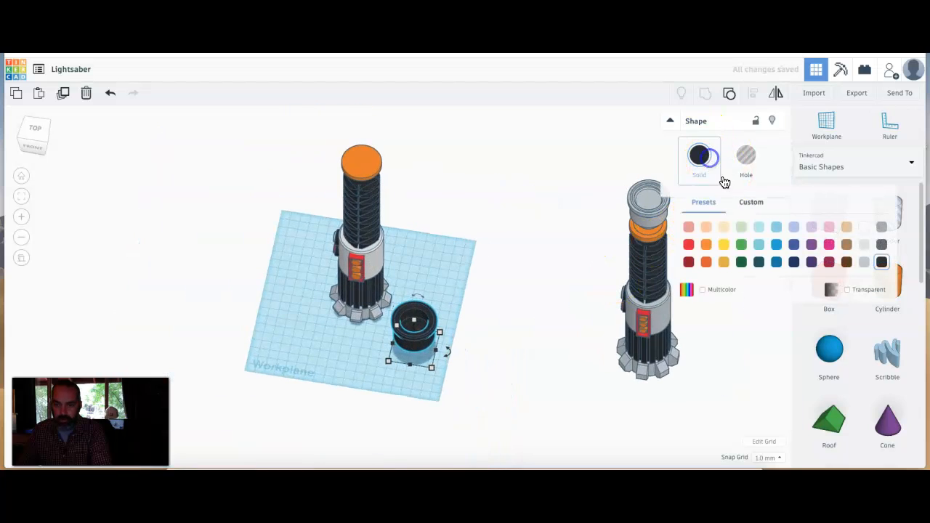
{"action": "left_click", "coordinate": [862, 261]}
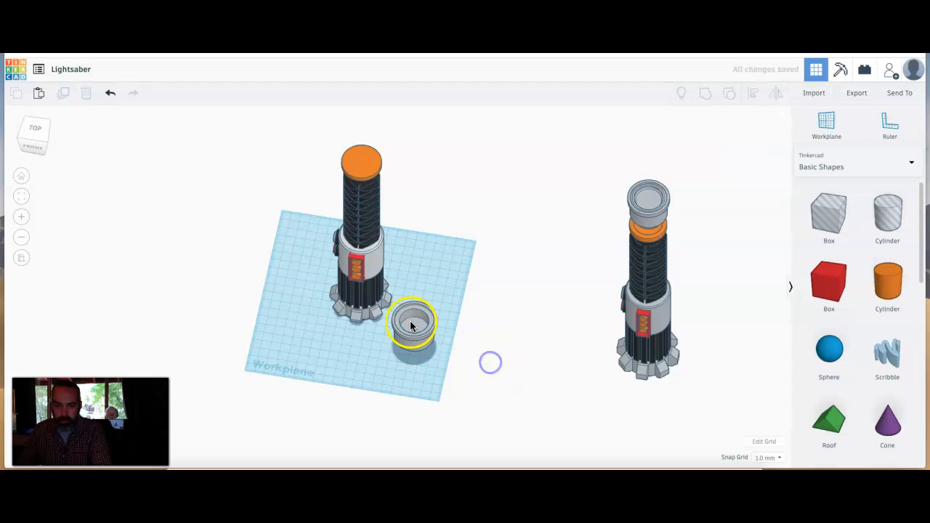
- Drop the gray emitter onto a temporary workplane set on the handle's orange disc, and restore the base workplane
{"action": "left_click", "coordinate": [821, 122]}
{"action": "left_click", "coordinate": [371, 169]}
{"action": "left_click", "coordinate": [417, 322]}
{"action": "key", "text": "d"}
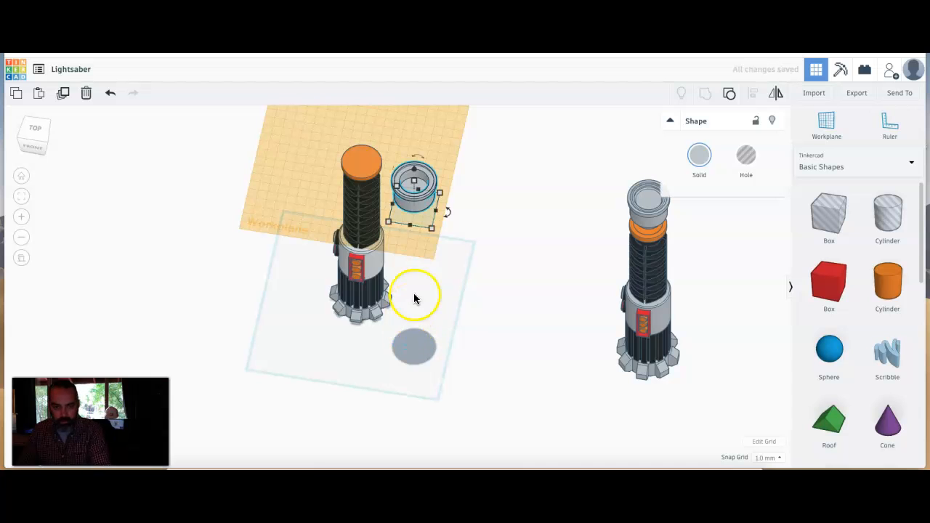
{"action": "left_click", "coordinate": [418, 291]}
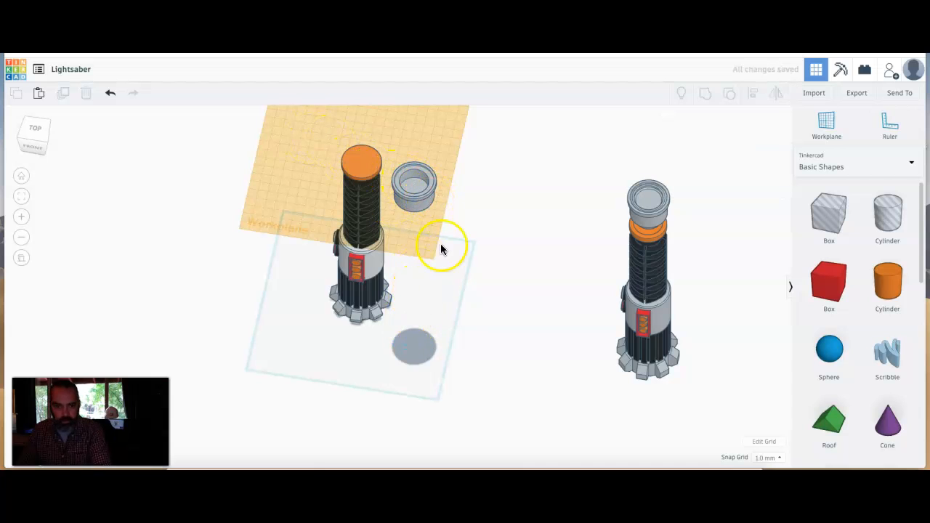
{"action": "left_click", "coordinate": [395, 327]}
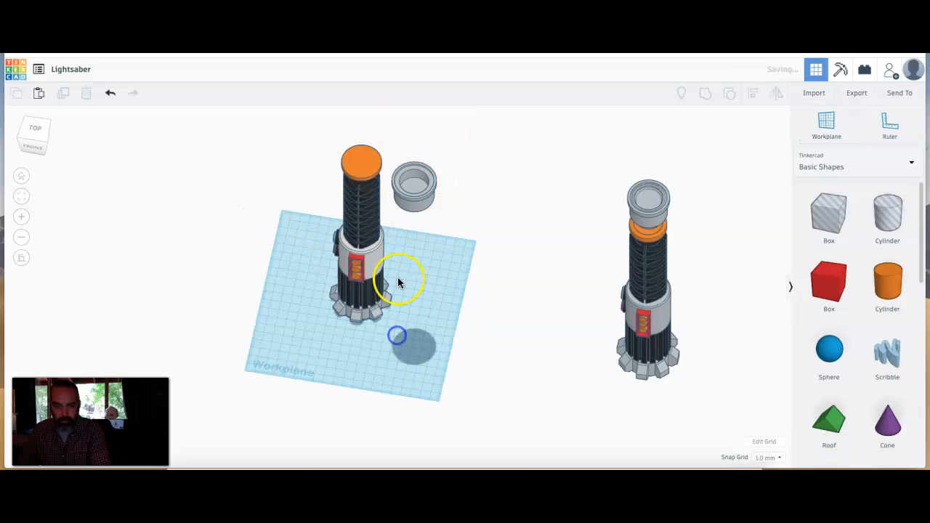
- Move the gray emitter over the top of the handle and make it transparent
{"action": "left_click_drag", "start_coordinate": [418, 190], "coordinate": [363, 154]}
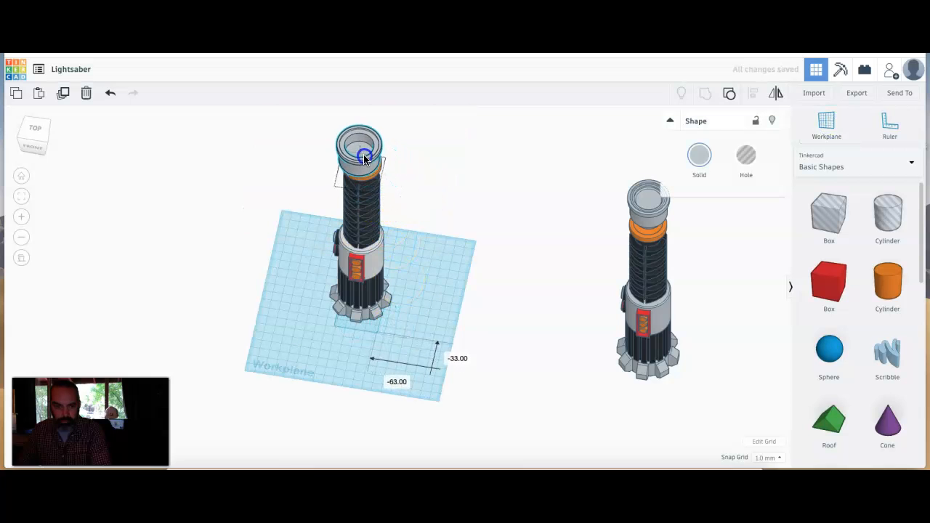
{"action": "left_click", "coordinate": [37, 127]}
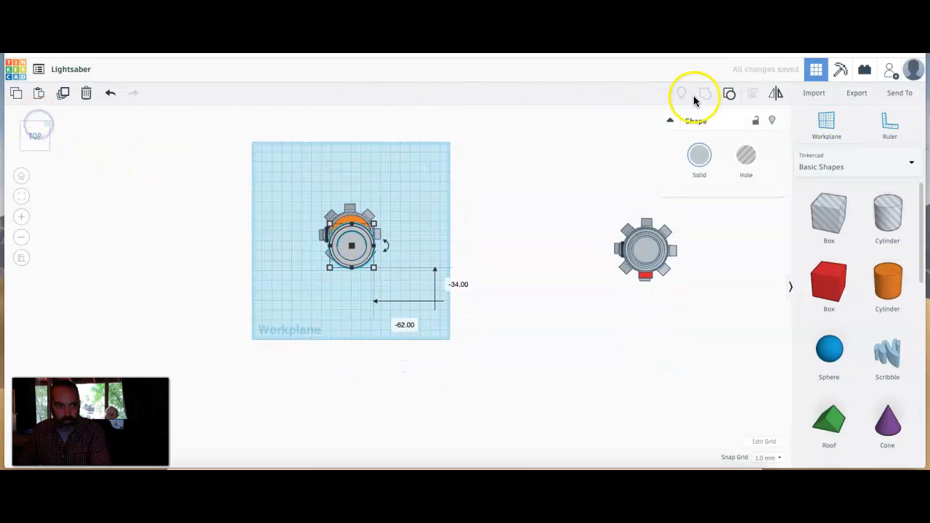
{"action": "left_click", "coordinate": [700, 156]}
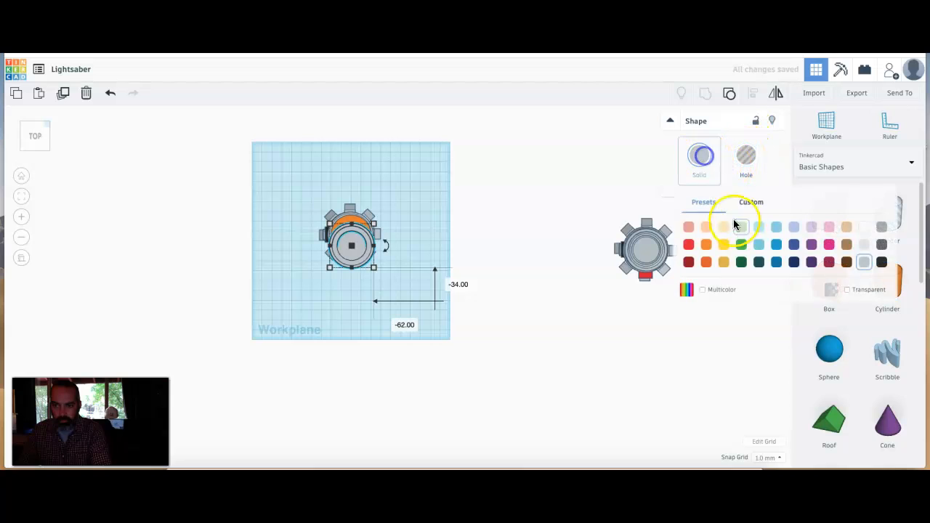
{"action": "left_click", "coordinate": [847, 289]}
- Position the transparent emitter concentrically over the orange disc, as seen from above
{"action": "scroll", "coordinate": [291, 247], "scroll_direction": "up", "scroll_amount": 10}
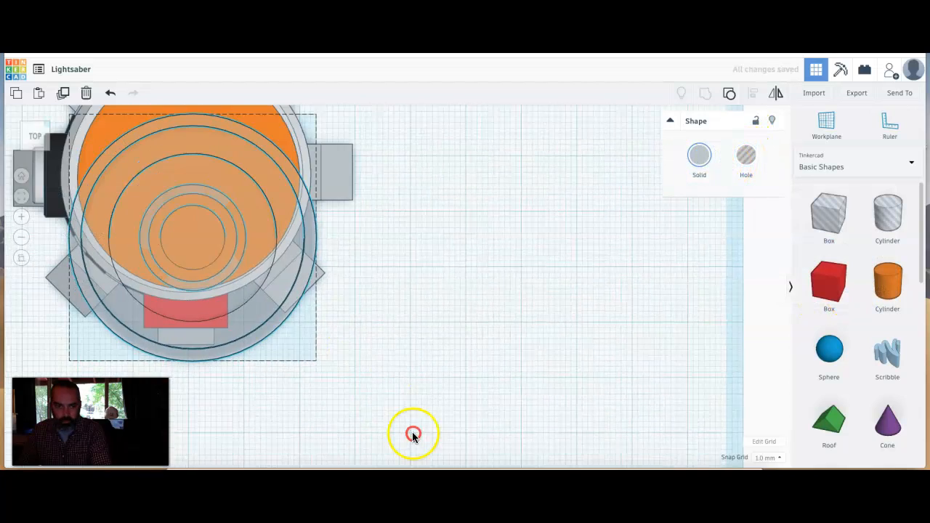
{"action": "middle_click_drag", "start_coordinate": [288, 249], "coordinate": [316, 268]}
{"action": "middle_click_drag", "start_coordinate": [239, 227], "coordinate": [564, 466]}
{"action": "left_click_drag", "start_coordinate": [324, 240], "coordinate": [315, 190]}
{"action": "left_click", "coordinate": [457, 313]}
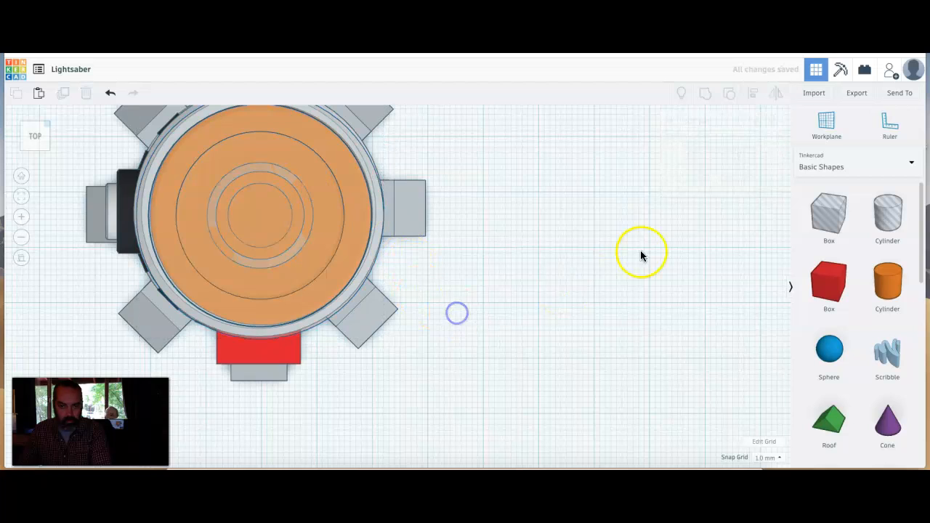
- Make the emitter opaque again and check how it sits above the orange neck
{"action": "left_click", "coordinate": [199, 186]}
{"action": "left_click", "coordinate": [700, 155]}
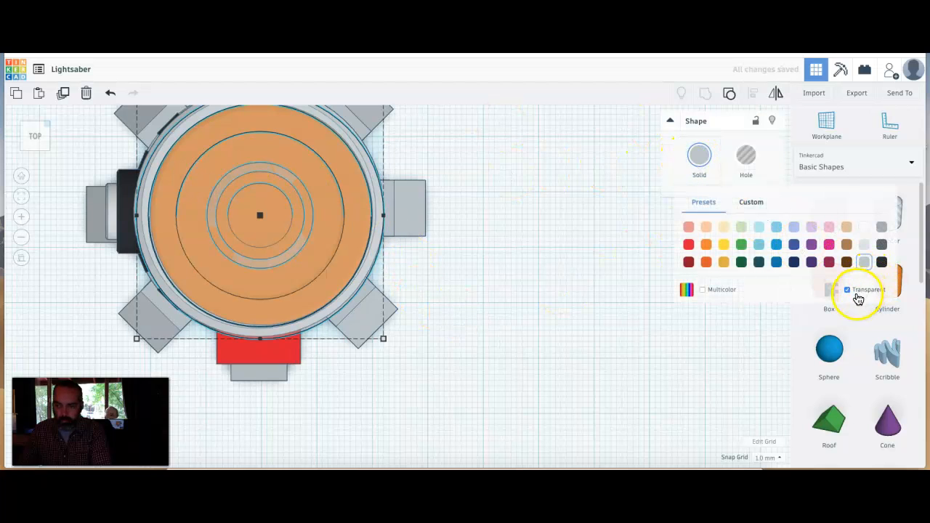
{"action": "left_click", "coordinate": [845, 291]}
{"action": "left_click", "coordinate": [547, 366]}
{"action": "scroll", "coordinate": [418, 339], "scroll_direction": "down", "scroll_amount": 5}
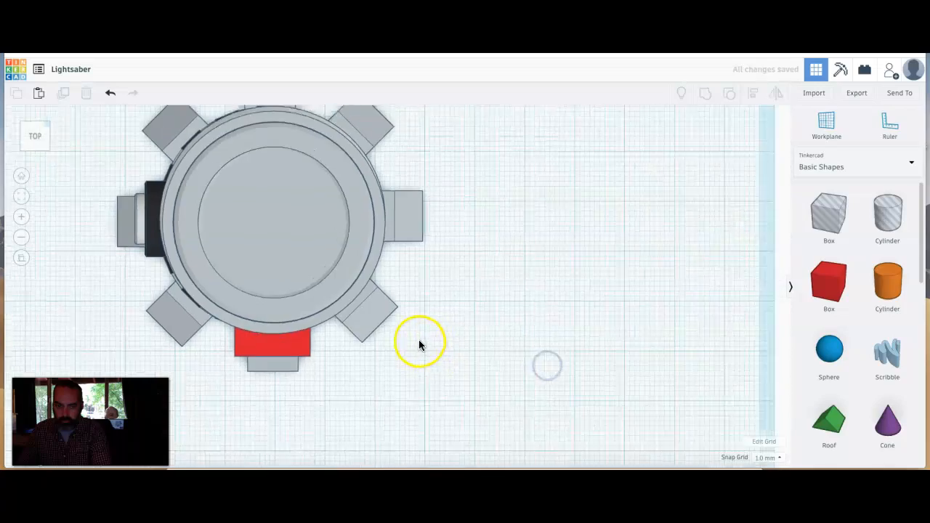
{"action": "right_click_drag", "start_coordinate": [452, 388], "coordinate": [423, 361]}
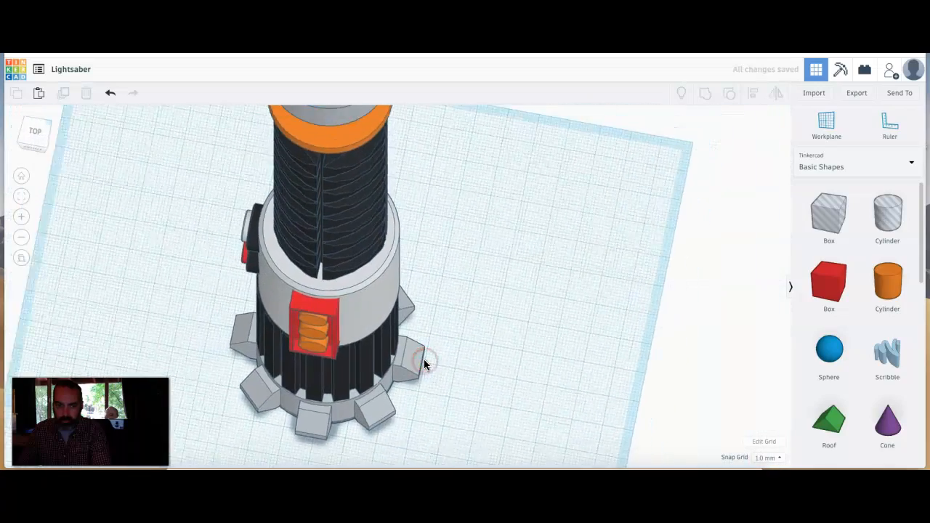
{"action": "scroll", "coordinate": [423, 363], "scroll_direction": "down", "scroll_amount": 3}
{"action": "middle_click_drag", "start_coordinate": [476, 397], "coordinate": [378, 353]}
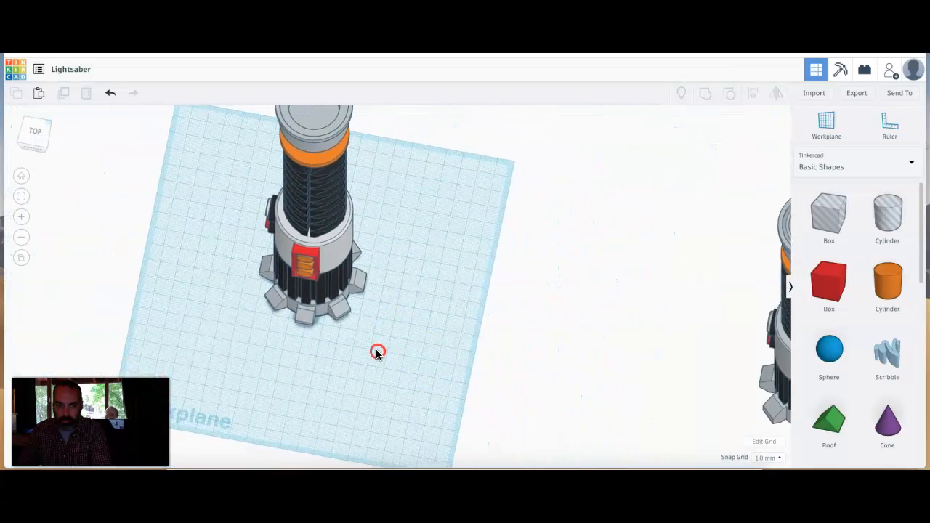
{"action": "scroll", "coordinate": [375, 353], "scroll_direction": "down", "scroll_amount": 3}
{"action": "right_click_drag", "start_coordinate": [375, 353], "coordinate": [393, 369]}
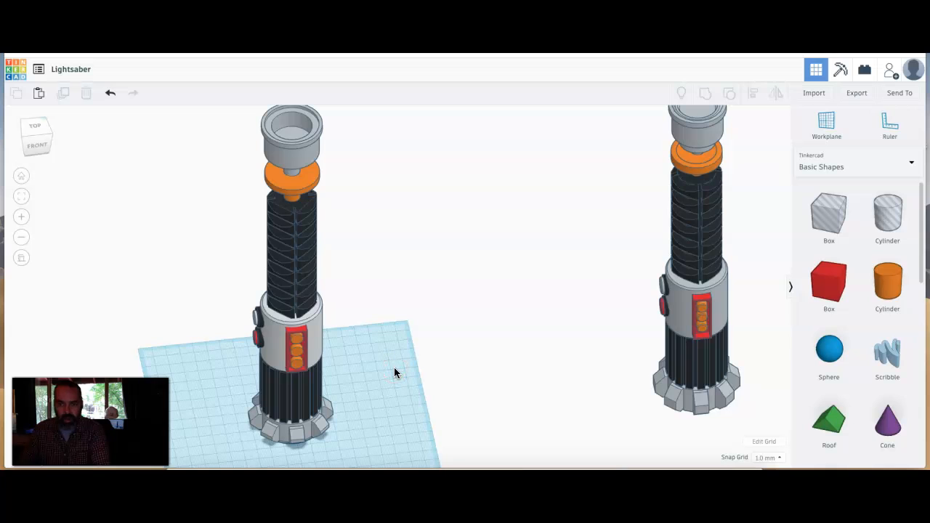